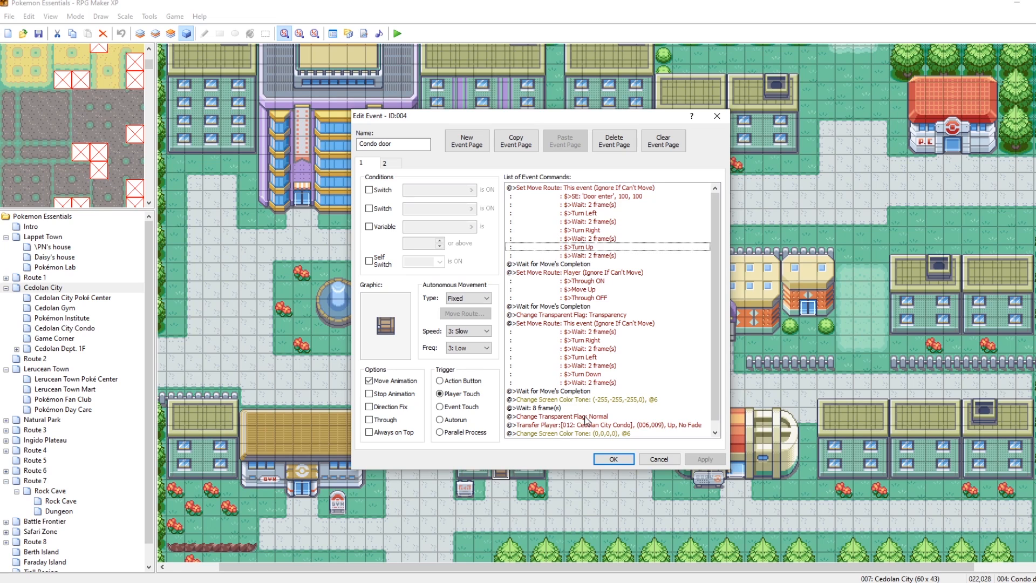
Review the Condo door event's commands and preview the trchar009 character sheet in its graphic chooser.
{"action": "scroll", "coordinate": [587, 419], "scroll_direction": "down", "scroll_amount": 1}
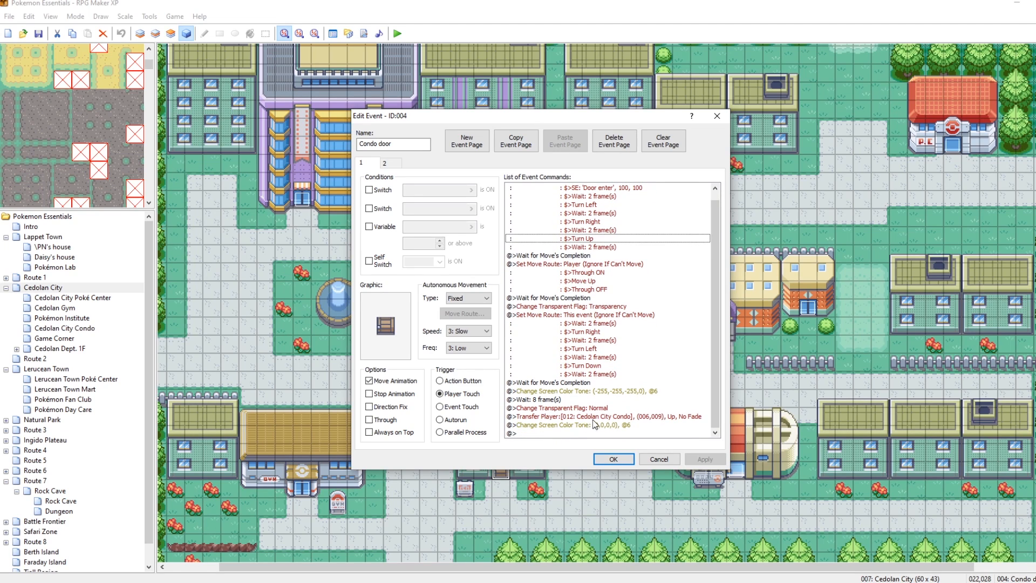
{"action": "double_click", "coordinate": [389, 325]}
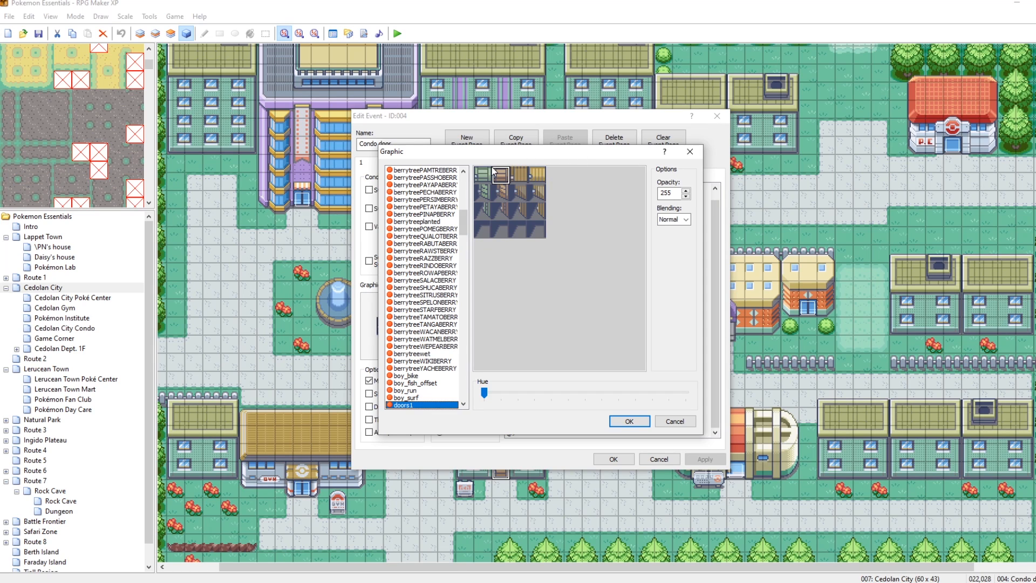
{"action": "left_click_drag", "start_coordinate": [464, 229], "coordinate": [471, 354]}
{"action": "left_click", "coordinate": [410, 361]}
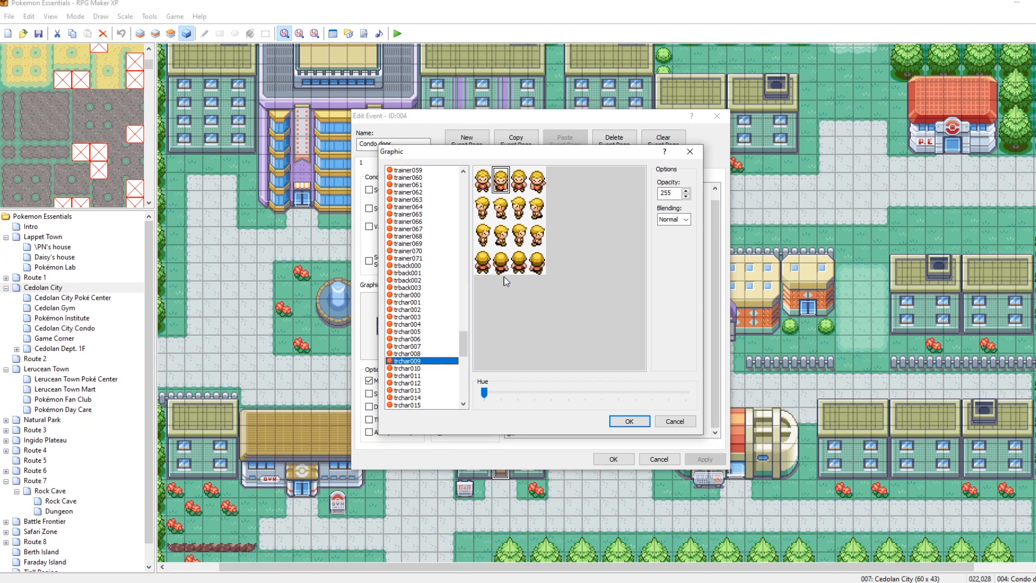
Return to the doors1 sheet to compare its layout, and close the Condo door event without saving changes.
{"action": "left_click_drag", "start_coordinate": [463, 344], "coordinate": [464, 241]}
{"action": "left_click", "coordinate": [413, 244]}
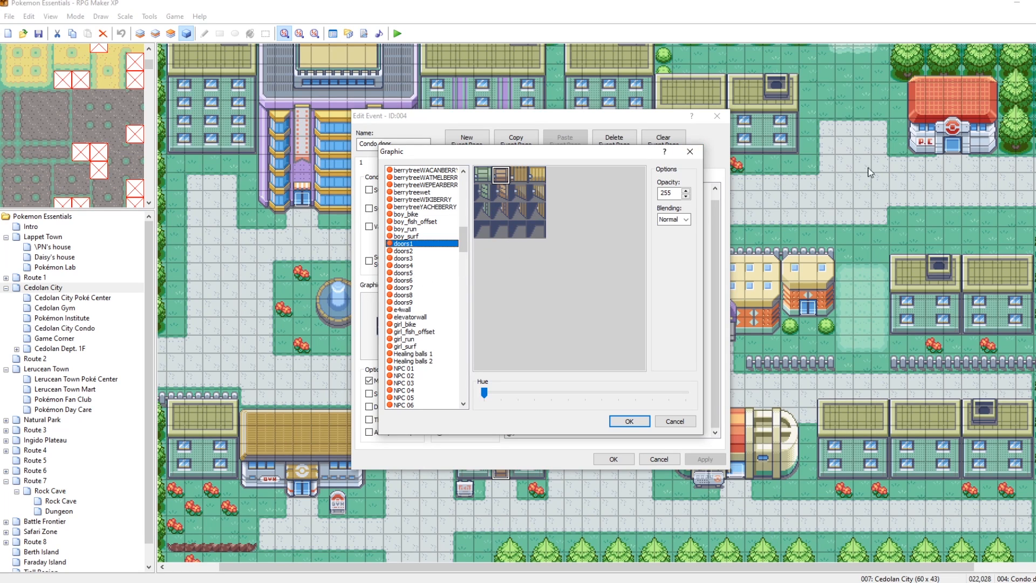
{"action": "key", "text": "Escape"}
{"action": "key", "text": "Escape"}
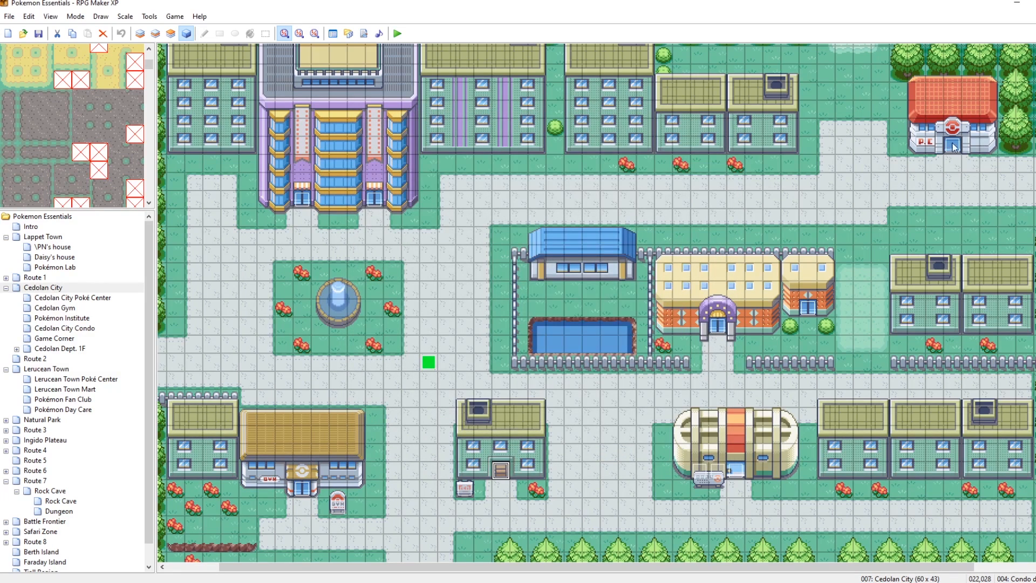
Inspect the sliding-door and purple-door frames of the doors3 sheet in the Poké Center door event, and close it without changes.
{"action": "double_click", "coordinate": [952, 146]}
{"action": "double_click", "coordinate": [389, 324]}
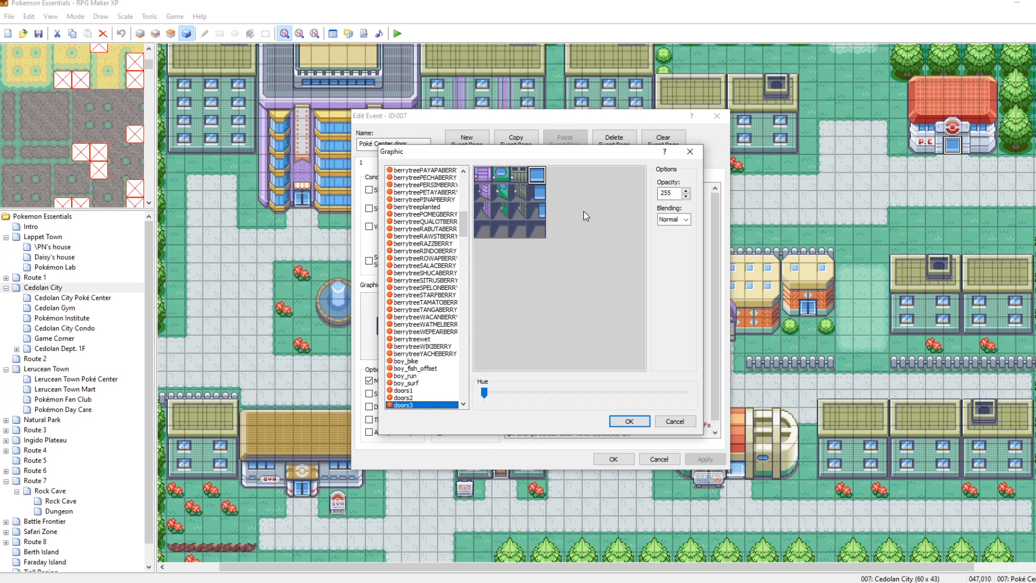
{"action": "left_click", "coordinate": [537, 195]}
{"action": "left_click", "coordinate": [543, 212]}
{"action": "left_click", "coordinate": [542, 228]}
{"action": "left_click", "coordinate": [484, 176]}
{"action": "left_click", "coordinate": [485, 193]}
{"action": "left_click", "coordinate": [676, 426]}
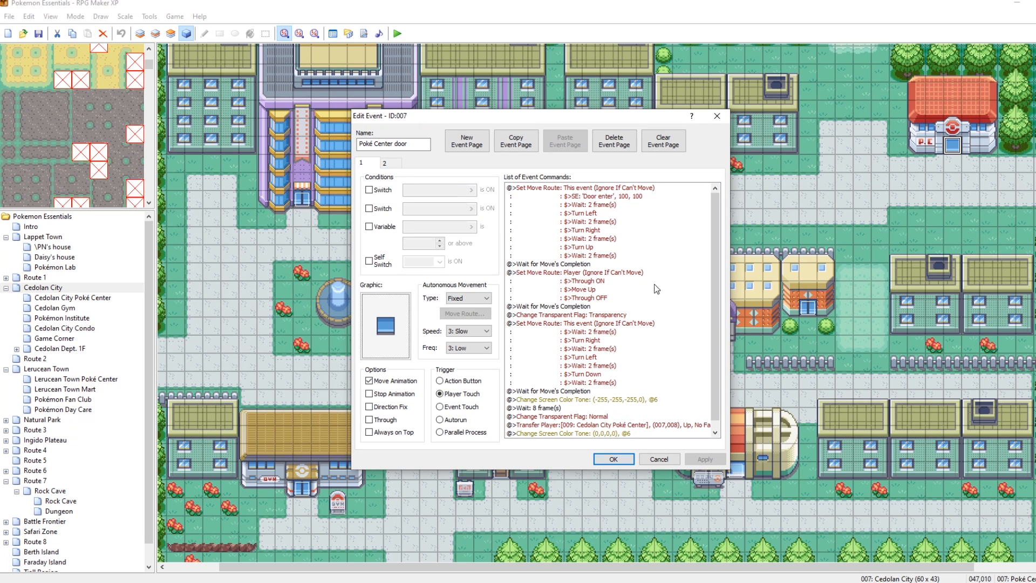
{"action": "left_click", "coordinate": [718, 117]}
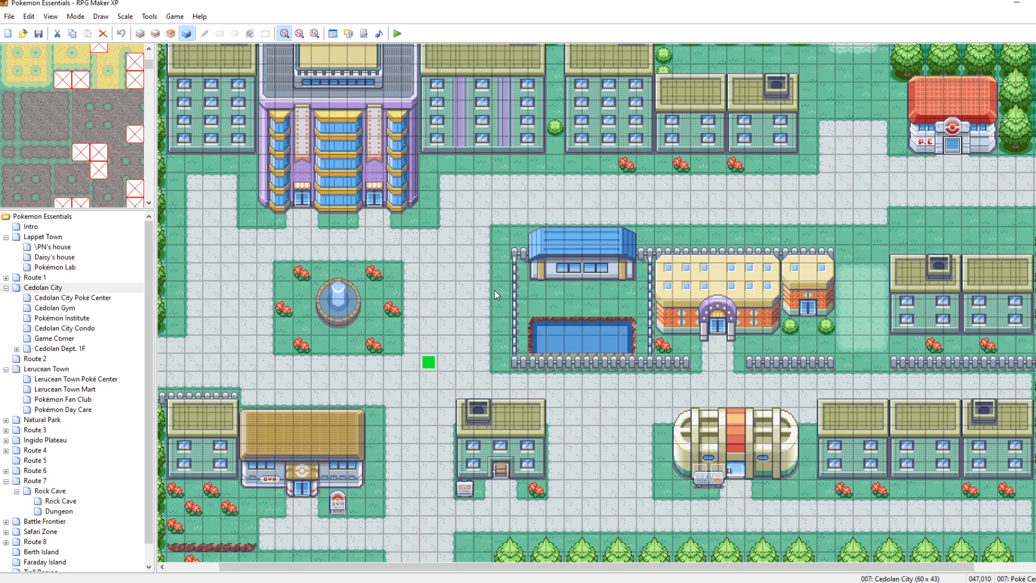
Inspect the Test graphic sheet used by the green event EV013 near the fountain, and close it without changes.
{"action": "double_click", "coordinate": [429, 363]}
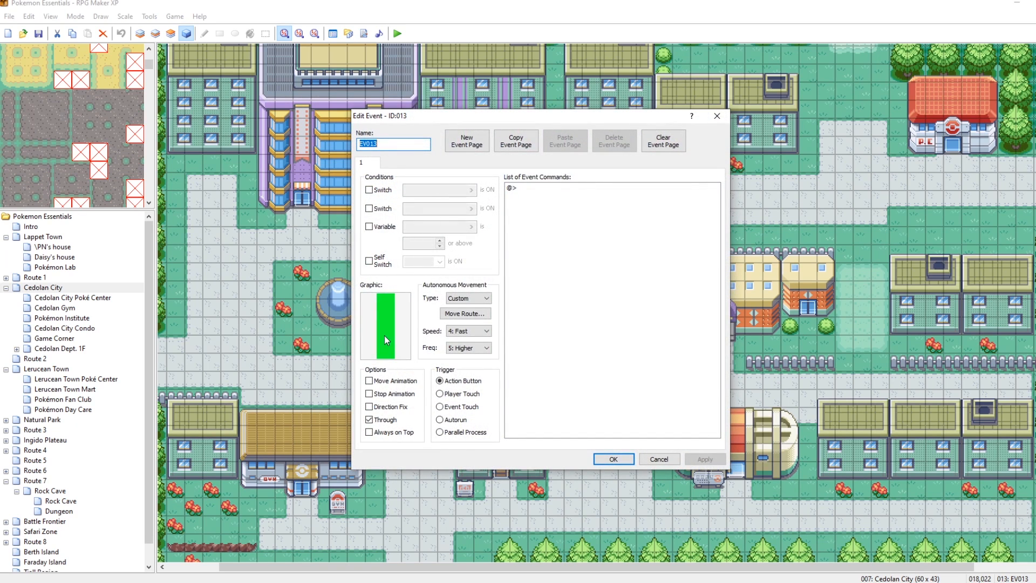
{"action": "double_click", "coordinate": [385, 336]}
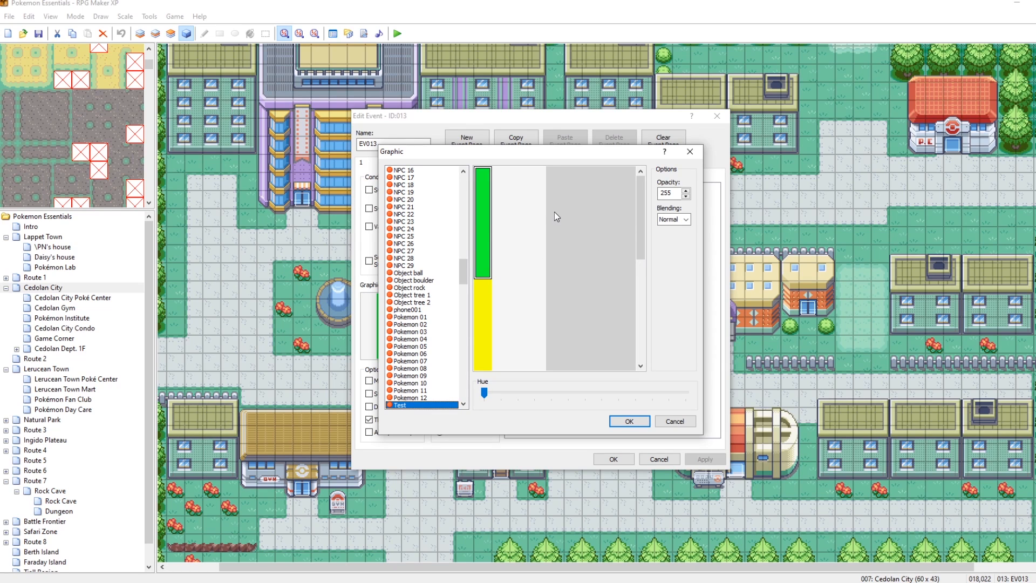
{"action": "left_click", "coordinate": [697, 154]}
{"action": "left_click", "coordinate": [725, 115]}
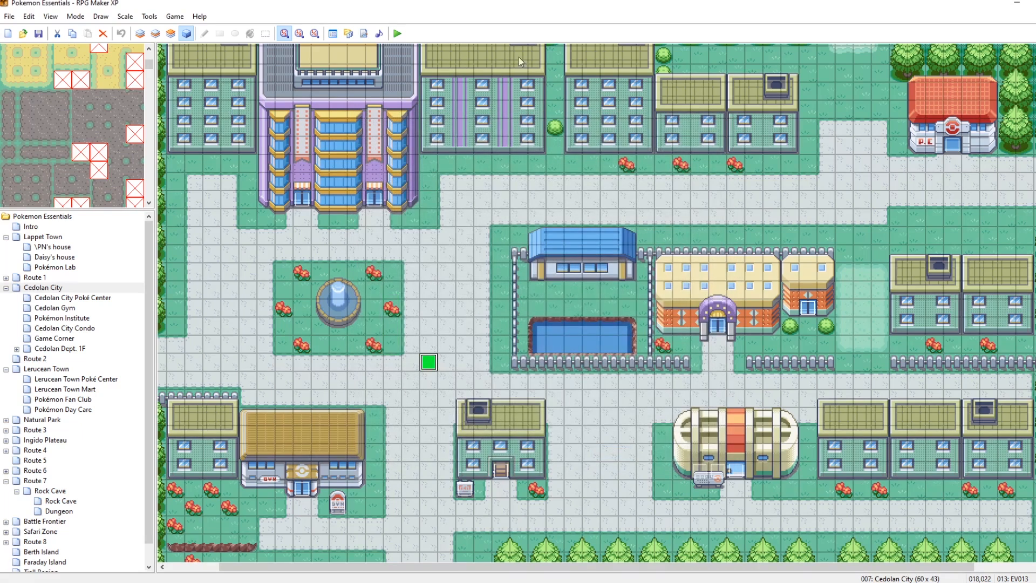
Playtest the game, walk the player up beside the colour-changing test event near the fountain, and close the game.
{"action": "left_click", "coordinate": [401, 34]}
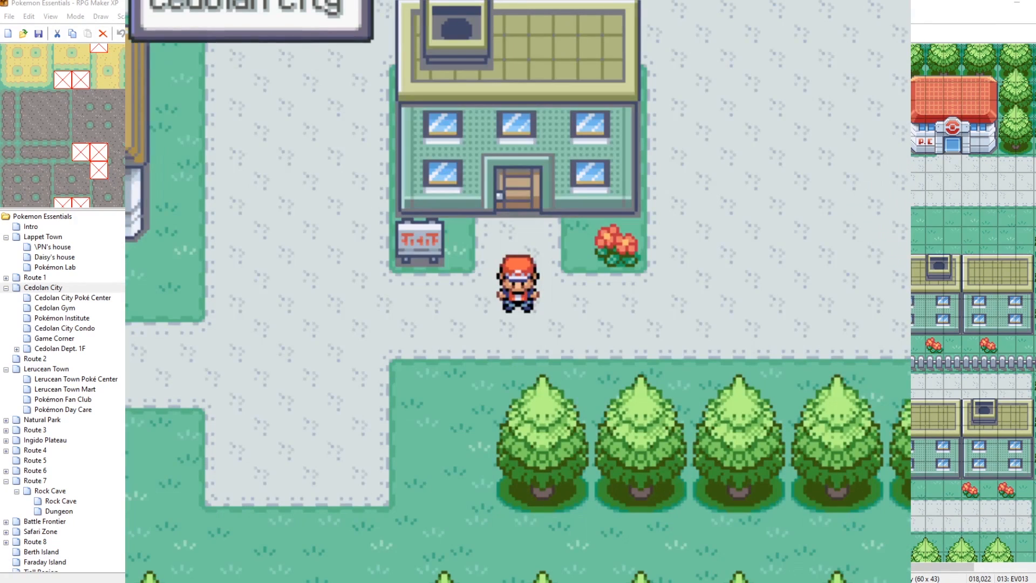
{"action": "key", "text": "Left"}
{"action": "key", "text": "Up"}
{"action": "key", "text": "Up"}
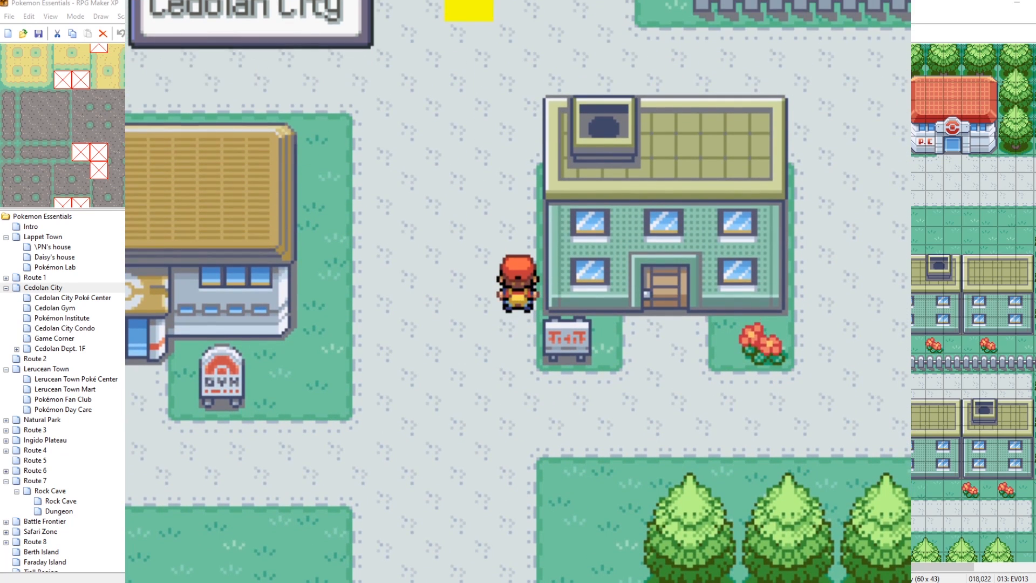
{"action": "key", "text": "Up"}
{"action": "key", "text": "Up"}
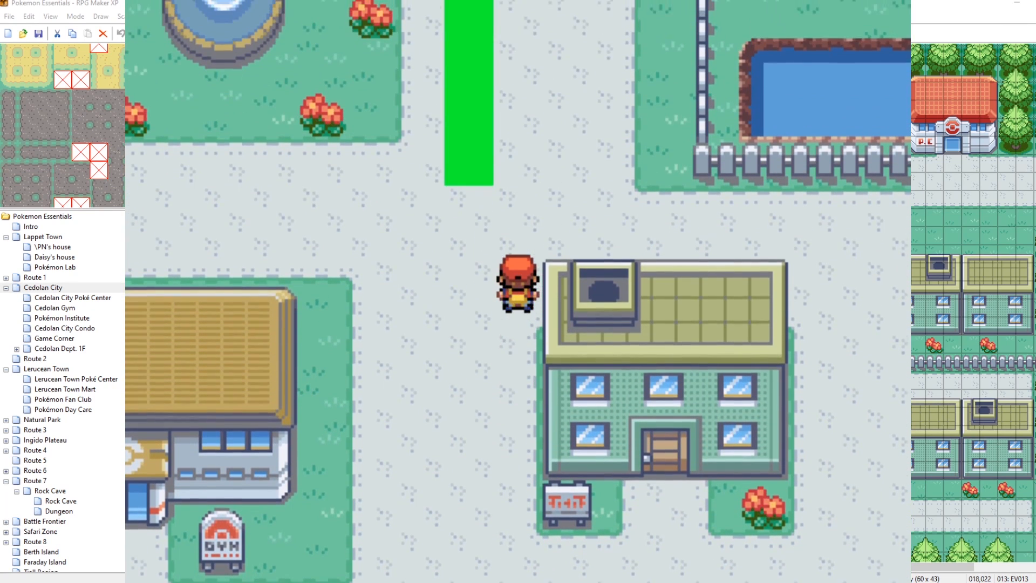
{"action": "key", "text": "Up"}
{"action": "key", "text": "Down"}
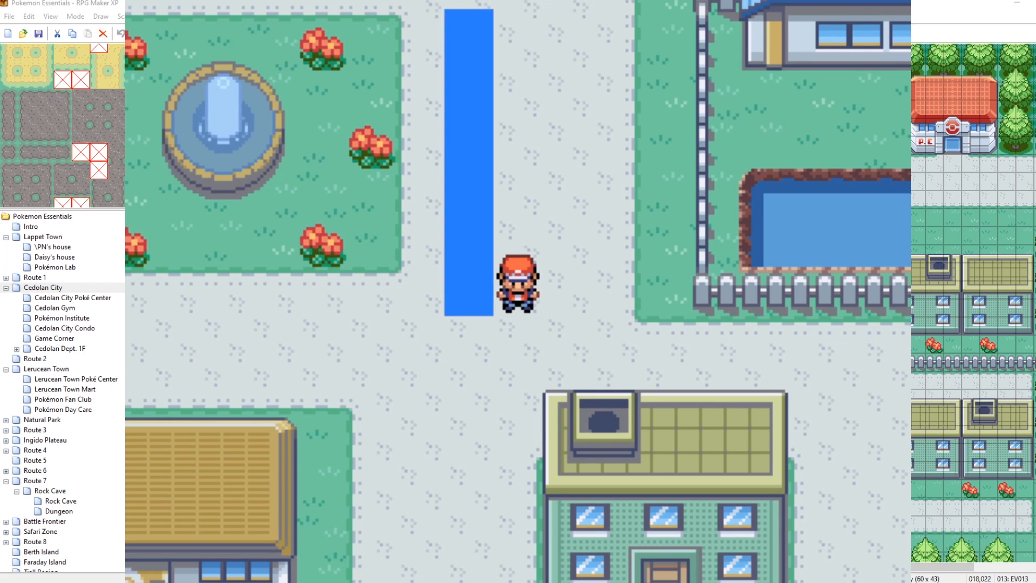
{"action": "key", "text": "Up"}
{"action": "key", "text": "Down"}
{"action": "key", "text": "Down"}
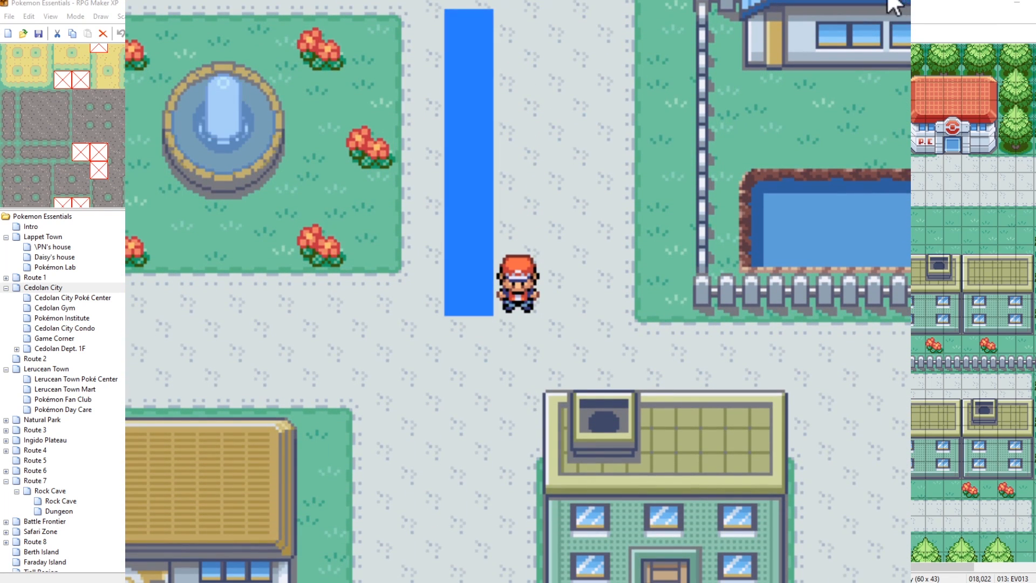
{"action": "left_click", "coordinate": [896, 2]}
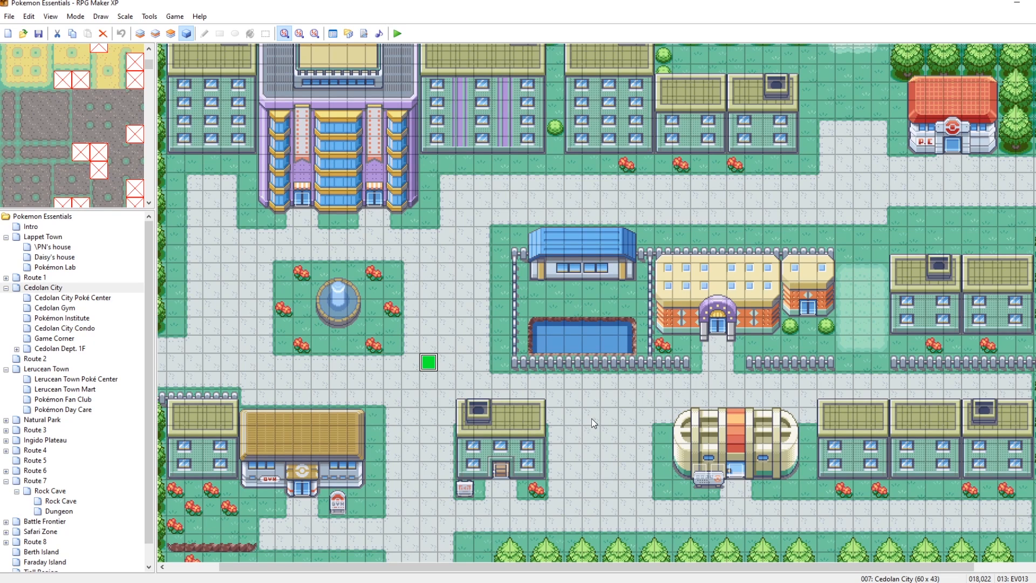
{"action": "left_click", "coordinate": [809, 308]}
{"action": "left_click", "coordinate": [953, 145]}
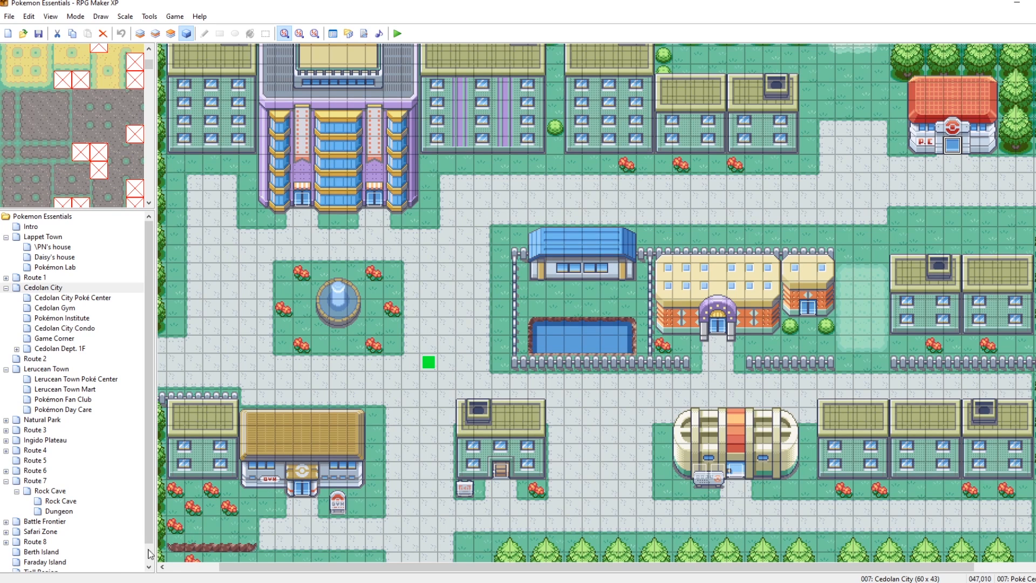
Switch to the Chrome page "Ready to use Tilesets" and look through its Gen 5 tileset.
{"action": "left_click", "coordinate": [124, 582]}
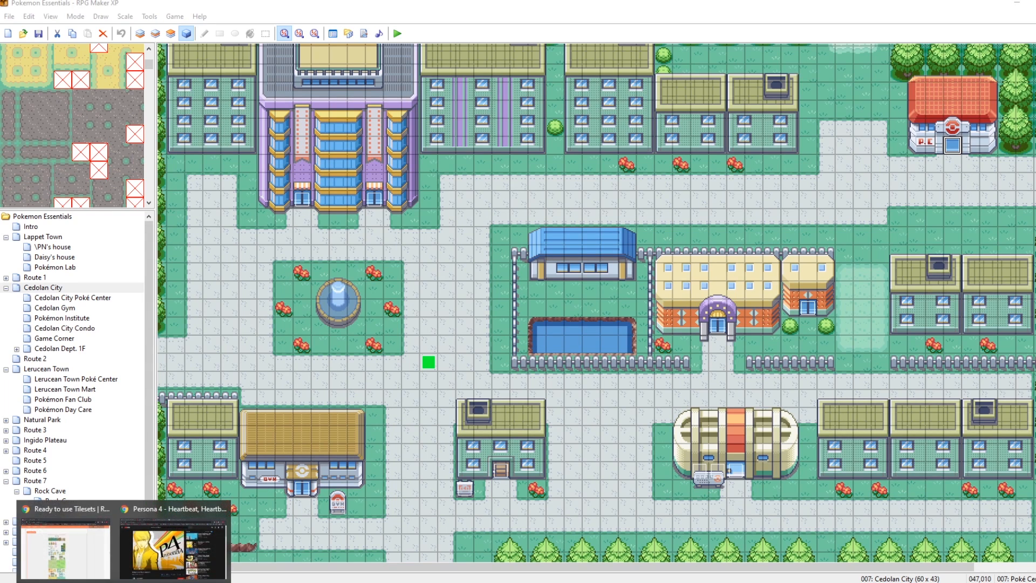
{"action": "left_click", "coordinate": [54, 549]}
{"action": "scroll", "coordinate": [642, 361], "scroll_direction": "down", "scroll_amount": 2}
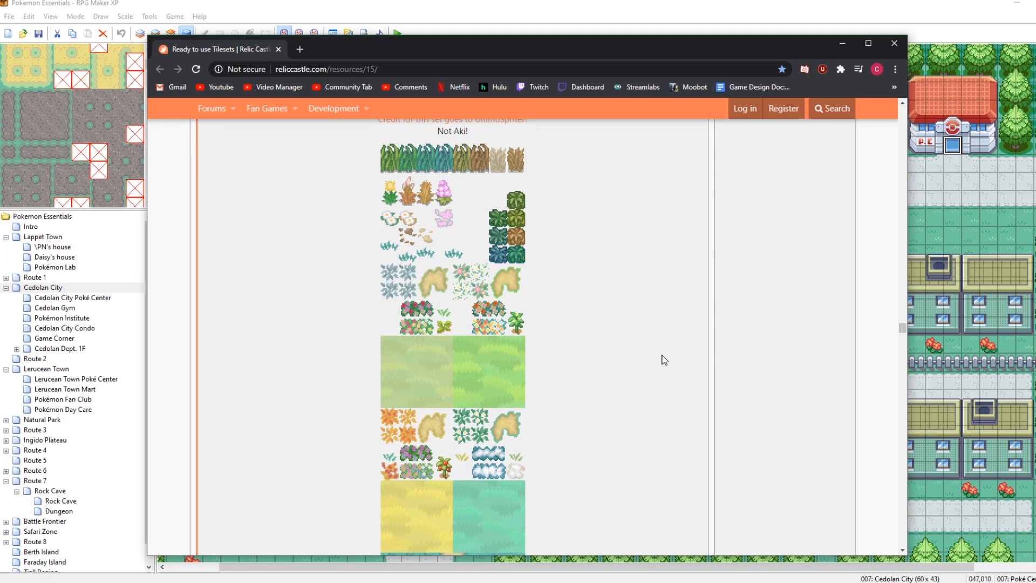
{"action": "scroll", "coordinate": [661, 359], "scroll_direction": "up", "scroll_amount": 1}
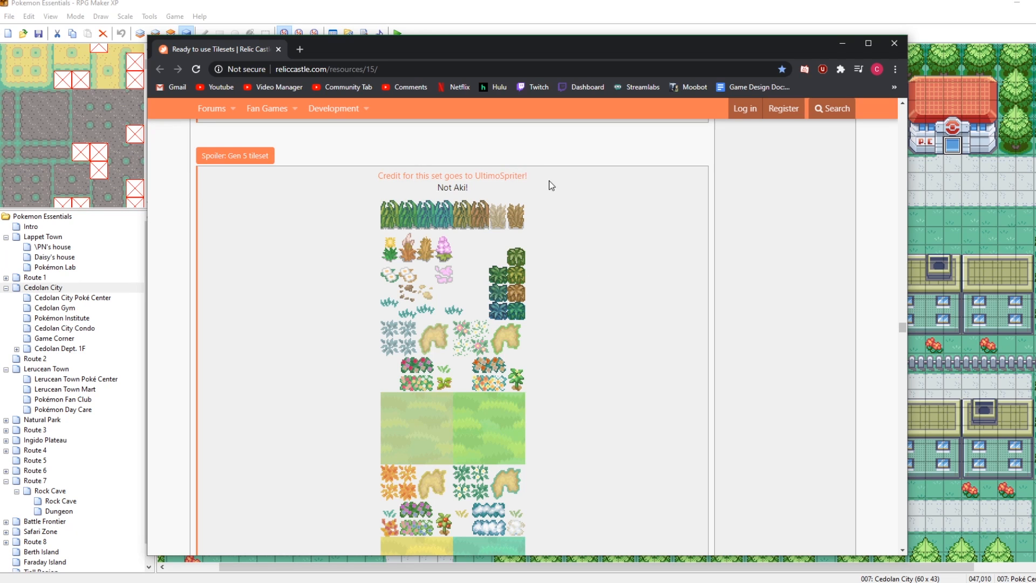
{"action": "scroll", "coordinate": [603, 283], "scroll_direction": "down", "scroll_amount": 4}
{"action": "scroll", "coordinate": [598, 288], "scroll_direction": "down", "scroll_amount": 15}
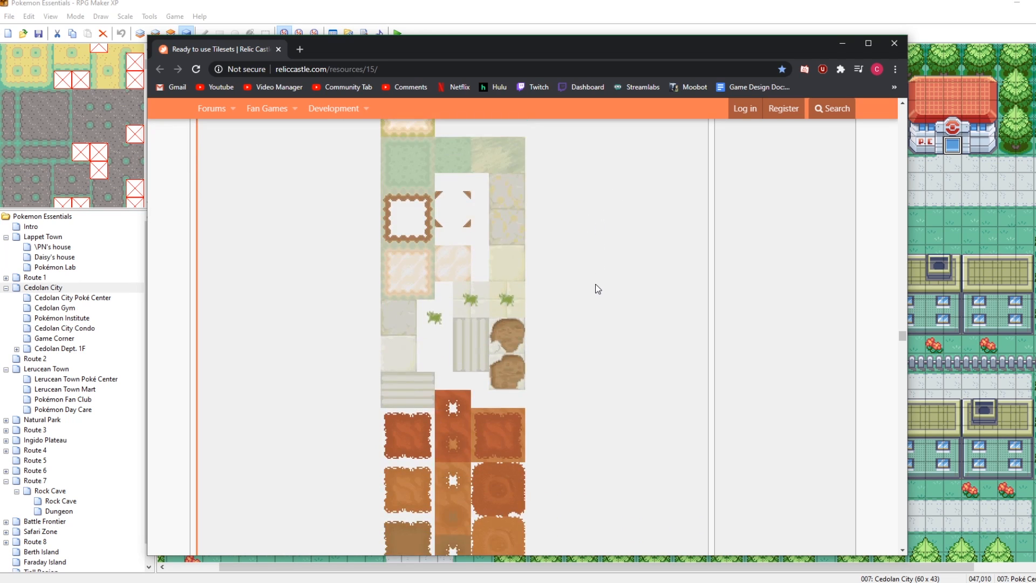
{"action": "scroll", "coordinate": [596, 286], "scroll_direction": "down", "scroll_amount": 12}
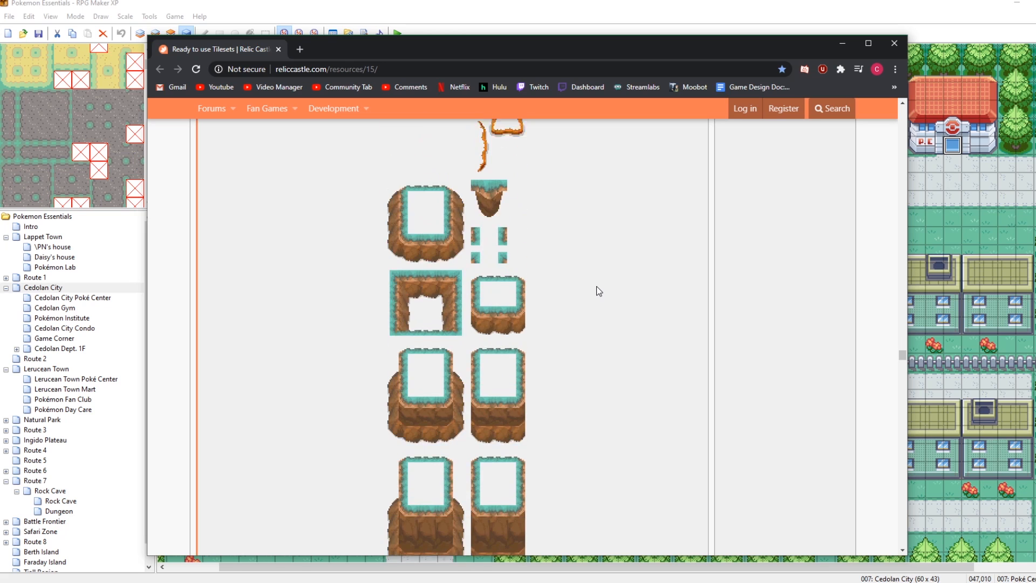
Switch to Photoshop and find the orange-roofed Pokémon Center in OutsideBW.png.
{"action": "left_click", "coordinate": [490, 3]}
{"action": "left_click", "coordinate": [243, 582]}
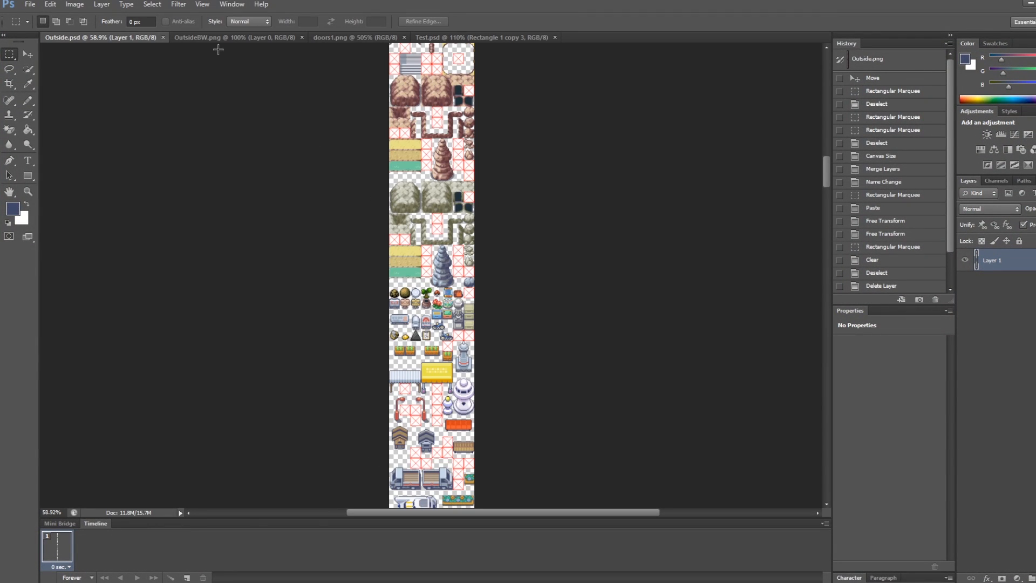
{"action": "left_click", "coordinate": [193, 34]}
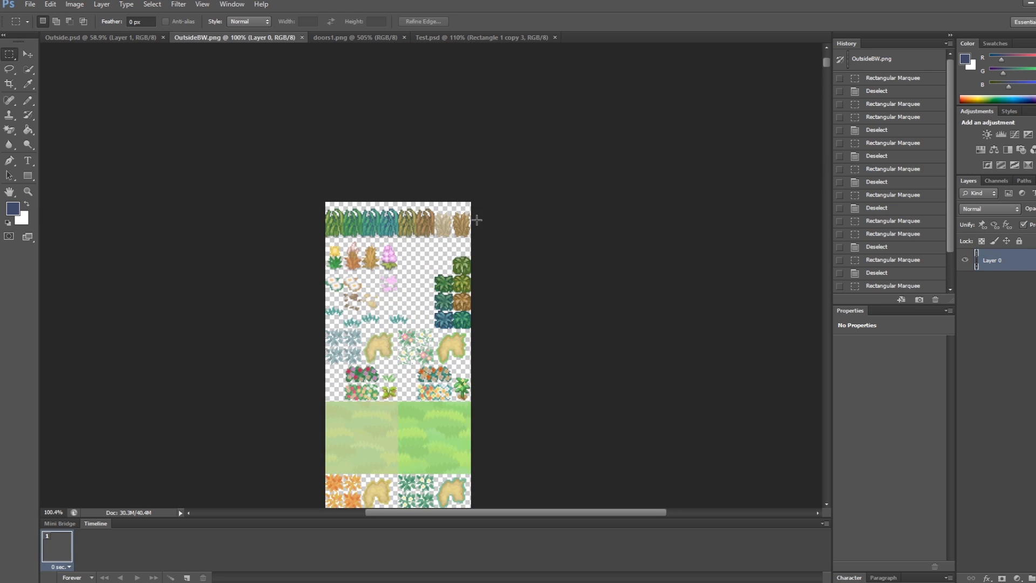
{"action": "scroll", "coordinate": [562, 314], "scroll_direction": "down", "scroll_amount": 4, "text": "alt"}
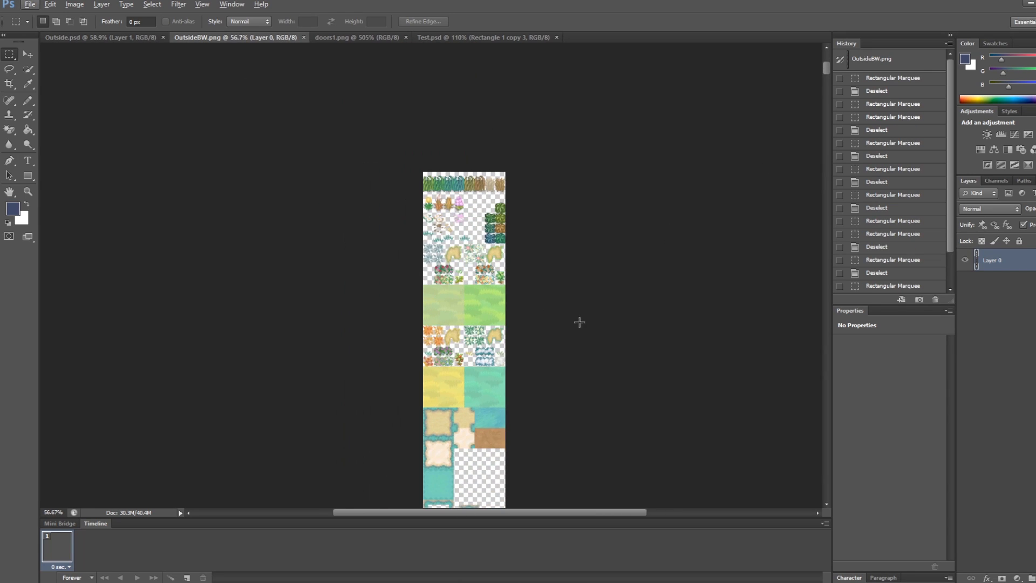
{"action": "left_click_drag", "start_coordinate": [827, 70], "coordinate": [834, 204]}
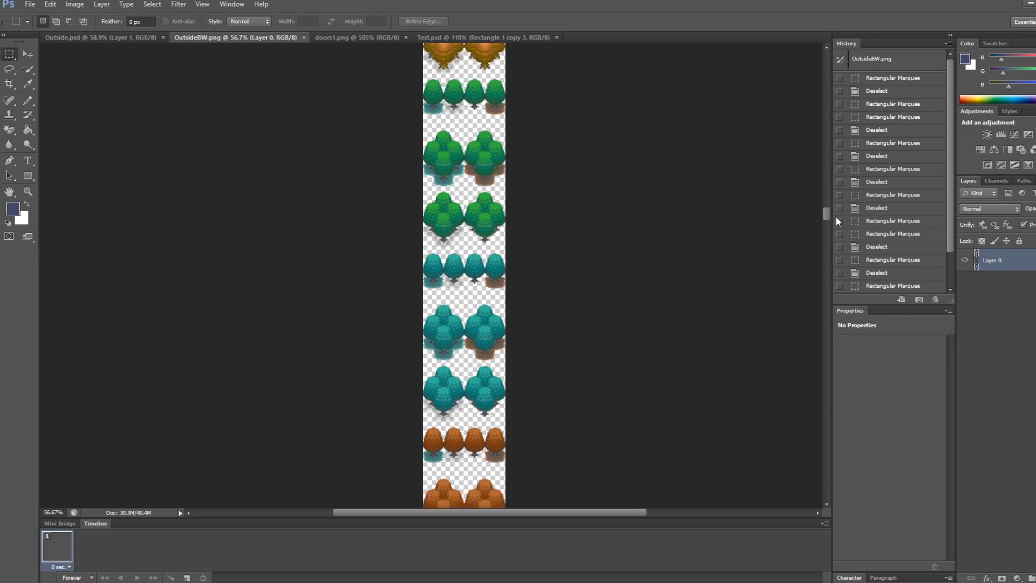
{"action": "scroll", "coordinate": [377, 218], "scroll_direction": "up", "scroll_amount": 11, "text": "alt"}
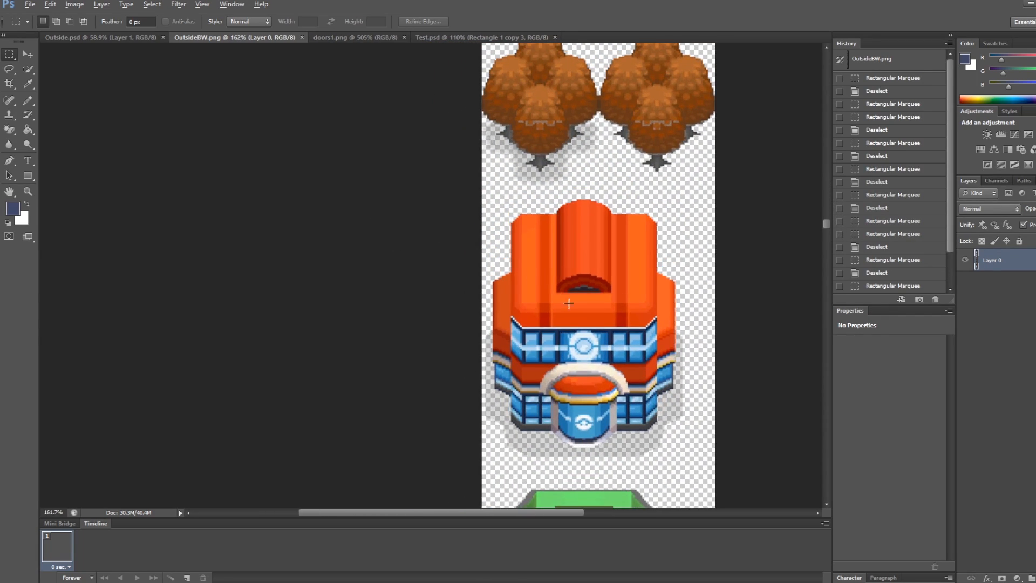
{"action": "scroll", "coordinate": [563, 298], "scroll_direction": "up", "scroll_amount": 2, "text": "alt"}
{"action": "scroll", "coordinate": [540, 341], "scroll_direction": "down", "scroll_amount": 5}
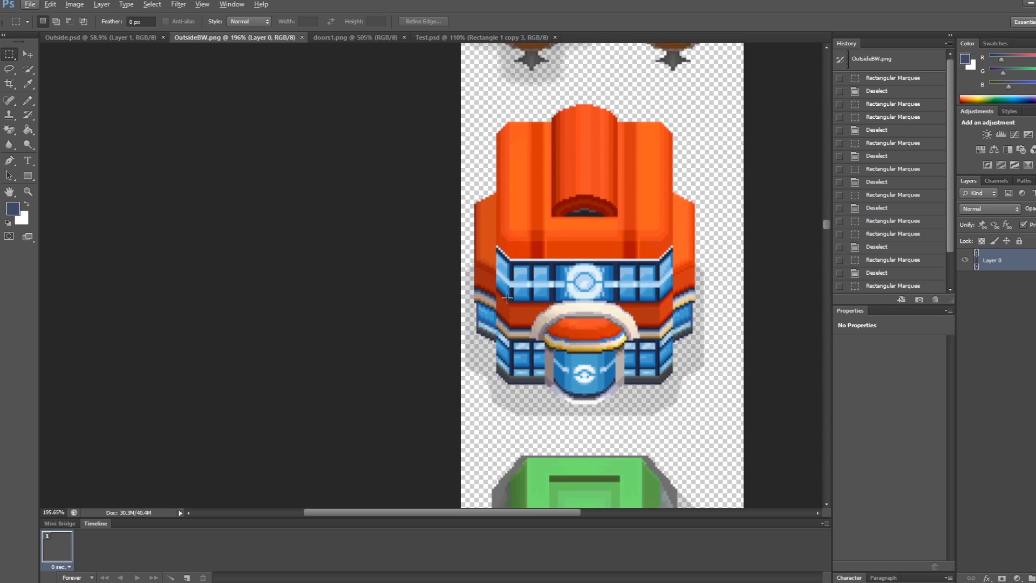
Outline the bottom pixel row of the Pokémon Center's white doorstep with a rectangular marquee, and deselect it.
{"action": "scroll", "coordinate": [586, 340], "scroll_direction": "up", "scroll_amount": 8, "text": "alt"}
{"action": "scroll", "coordinate": [560, 307], "scroll_direction": "up", "scroll_amount": 3, "text": "alt"}
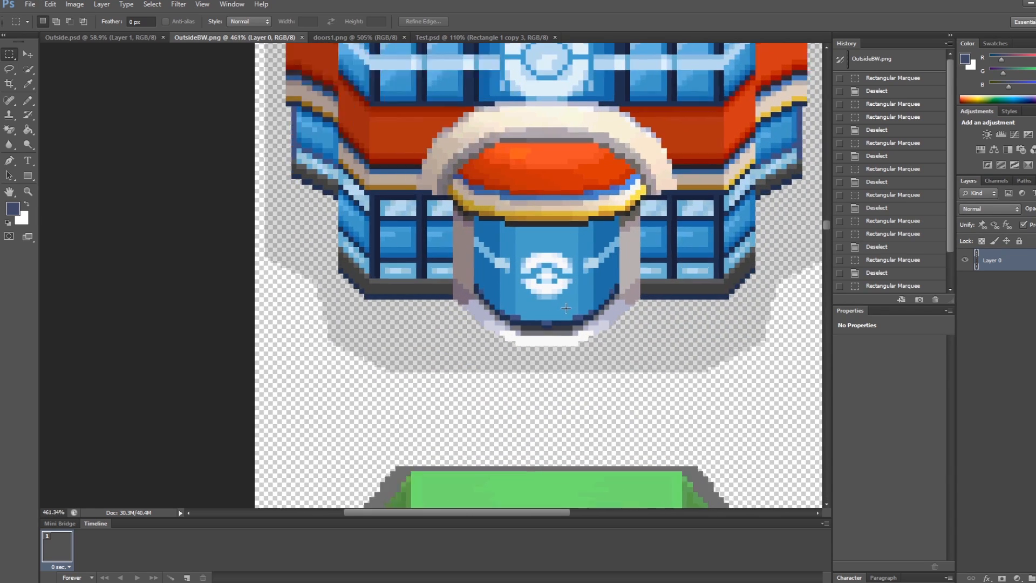
{"action": "scroll", "coordinate": [523, 329], "scroll_direction": "up", "scroll_amount": 3, "text": "alt"}
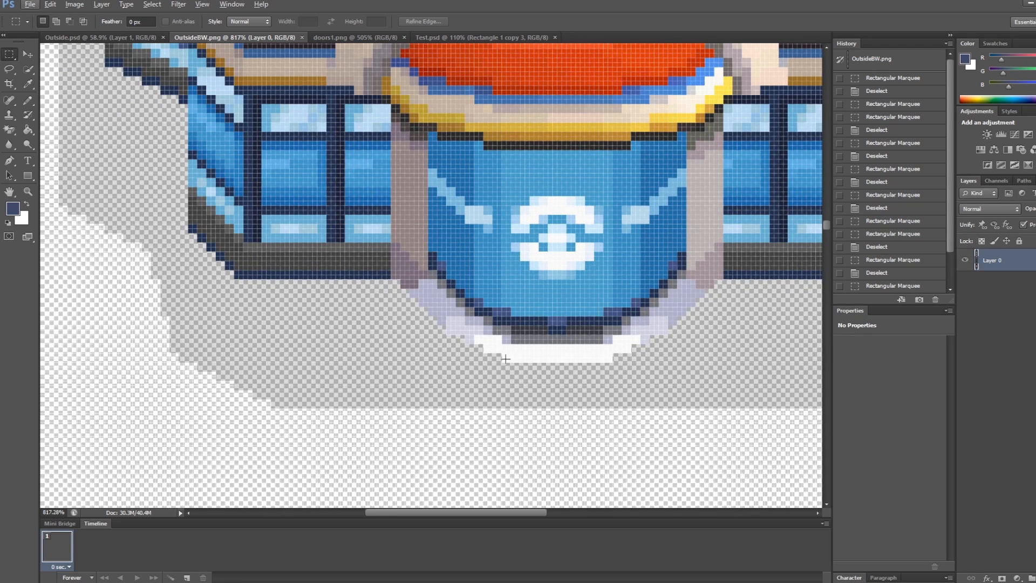
{"action": "scroll", "coordinate": [523, 359], "scroll_direction": "up", "scroll_amount": 3, "text": "alt"}
{"action": "left_click_drag", "start_coordinate": [492, 364], "coordinate": [684, 361]}
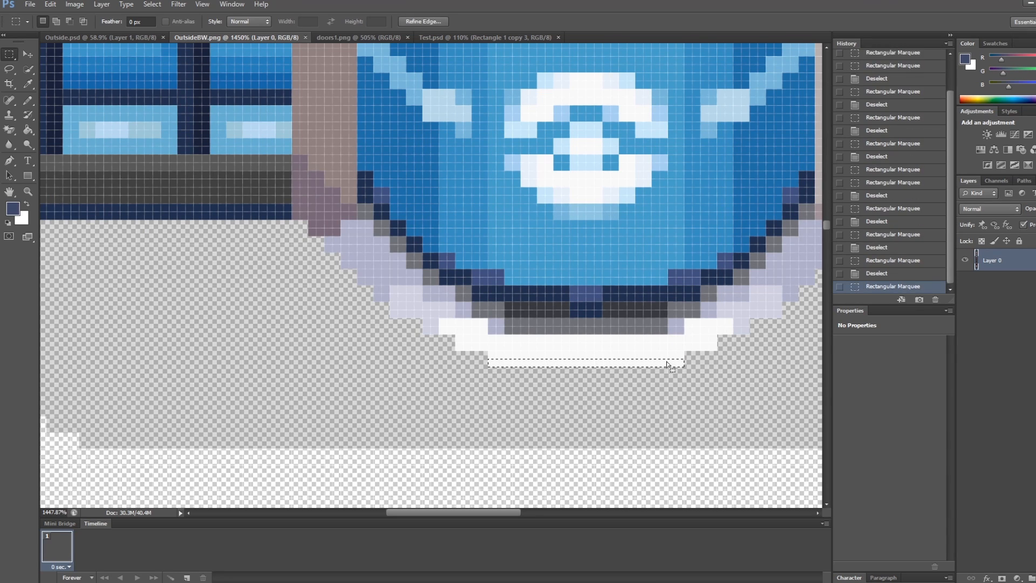
{"action": "scroll", "coordinate": [456, 403], "scroll_direction": "down", "scroll_amount": 6, "text": "alt"}
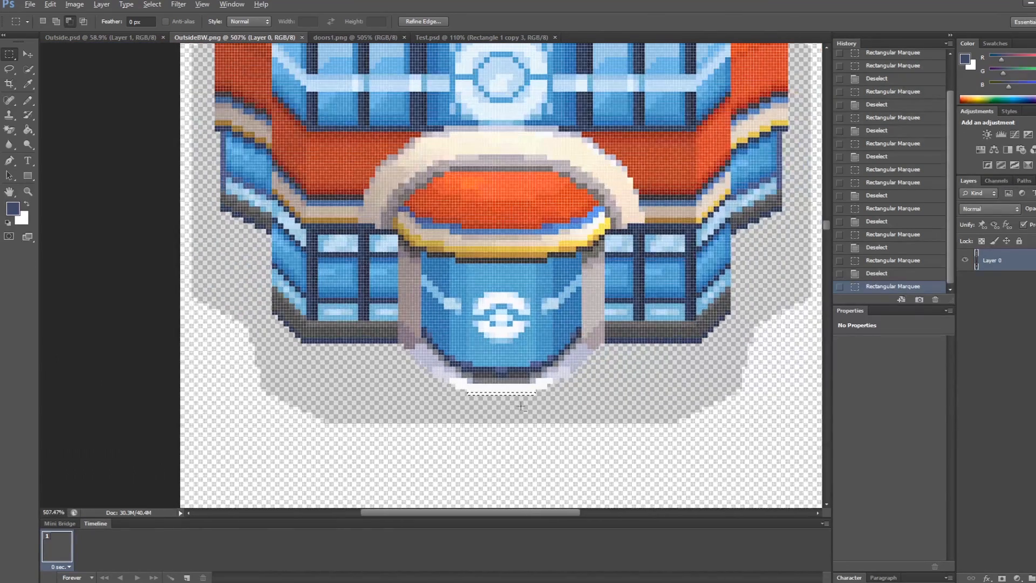
{"action": "key", "text": "ctrl+d"}
Switch to Outside.psd, go to the bottom end of the tileset, outline its last tile rows with rectangular marquees, and deselect.
{"action": "left_click", "coordinate": [133, 42]}
{"action": "scroll", "coordinate": [676, 354], "scroll_direction": "down", "scroll_amount": 3}
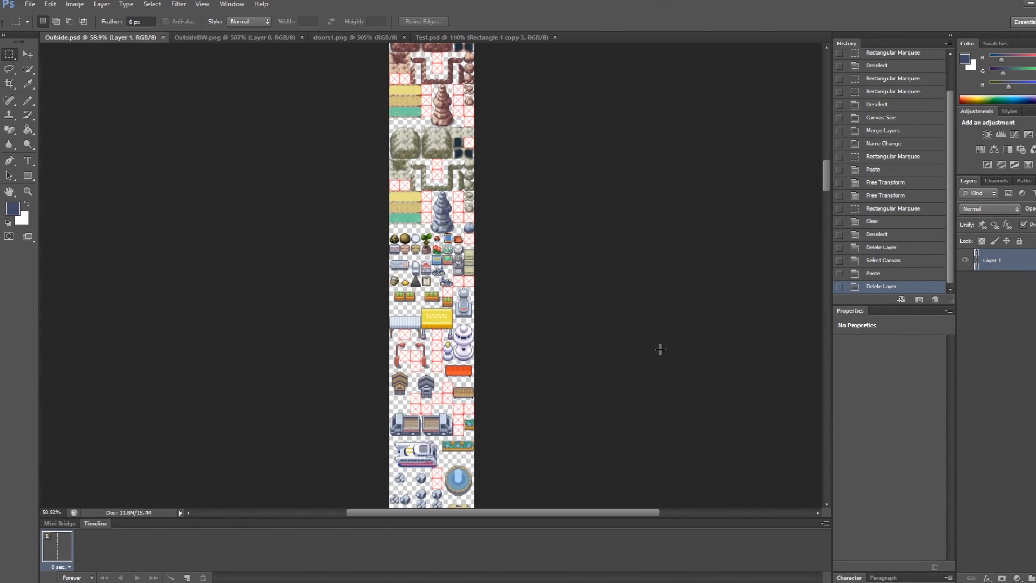
{"action": "left_click_drag", "start_coordinate": [823, 150], "coordinate": [827, 454]}
{"action": "scroll", "coordinate": [457, 377], "scroll_direction": "up", "scroll_amount": 10, "text": "alt"}
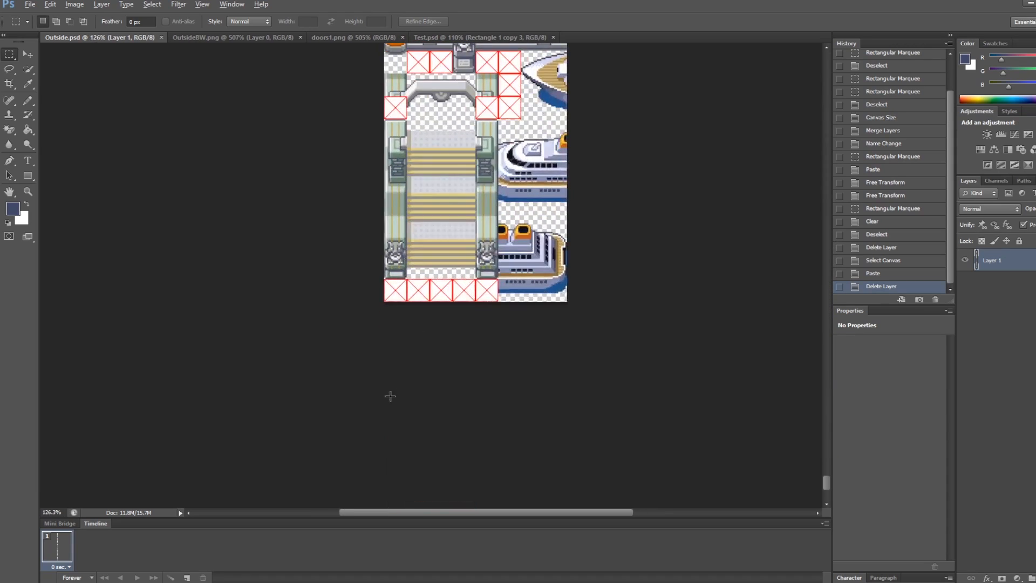
{"action": "left_click_drag", "start_coordinate": [311, 201], "coordinate": [472, 369]}
{"action": "left_click", "coordinate": [318, 371]}
{"action": "left_click_drag", "start_coordinate": [309, 361], "coordinate": [466, 364]}
{"action": "left_click", "coordinate": [201, 369]}
{"action": "scroll", "coordinate": [275, 375], "scroll_direction": "down", "scroll_amount": 15, "text": "alt"}
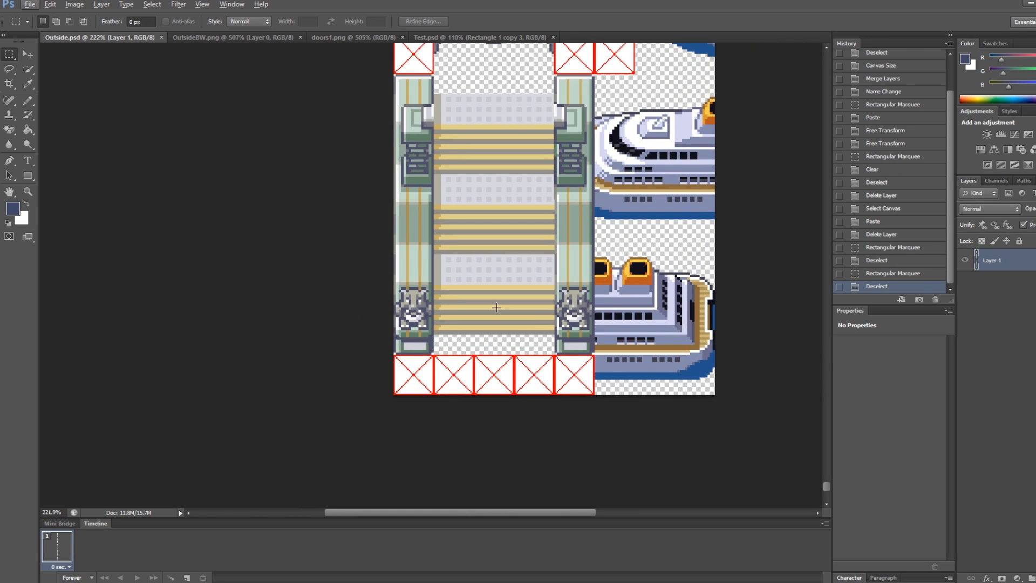
Extend the canvas downward to a height of 16960 pixels with the anchor at top centre, keeping the width at 256 pixels.
{"action": "left_click", "coordinate": [75, 6]}
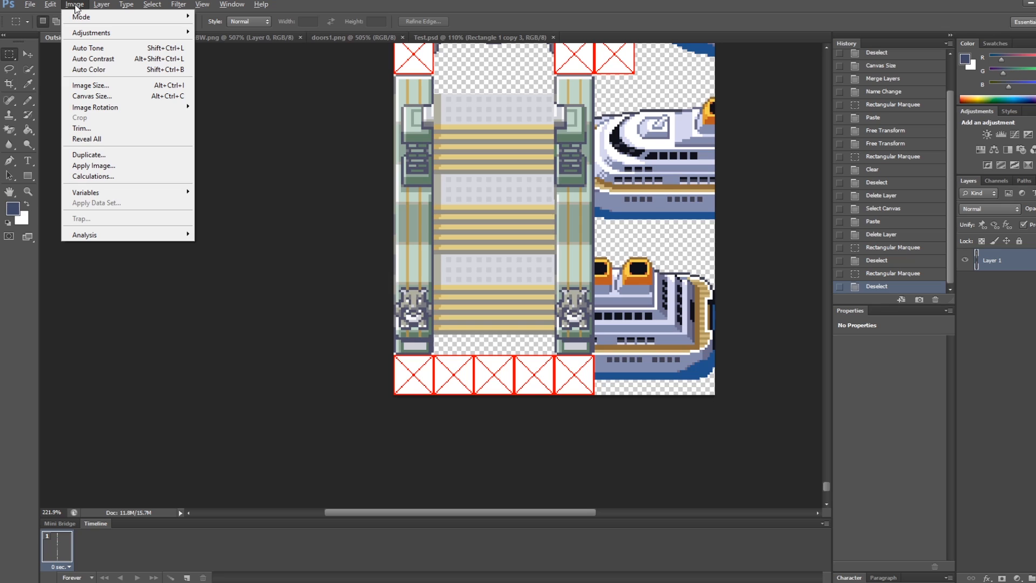
{"action": "left_click", "coordinate": [102, 98]}
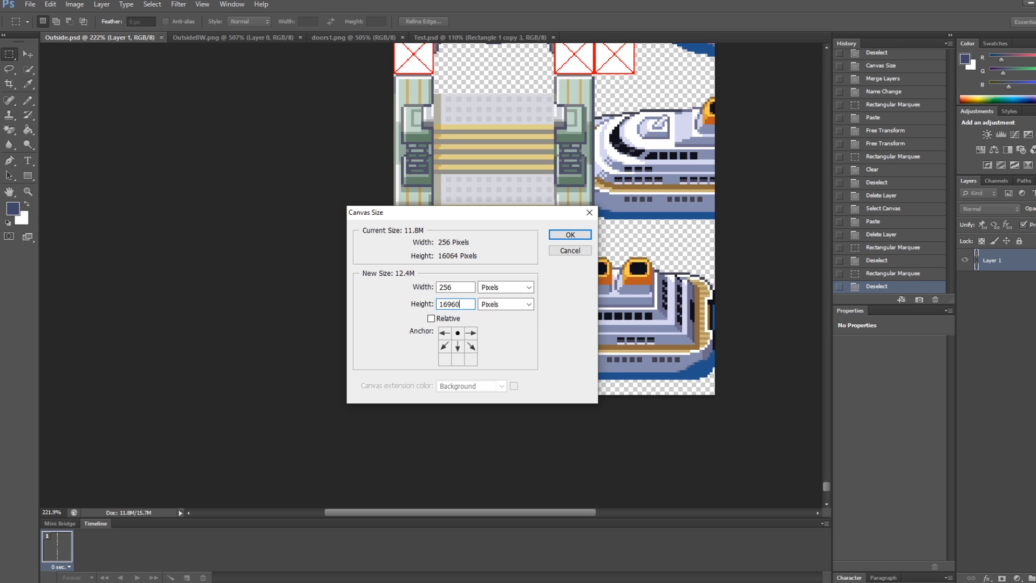
{"action": "key", "text": "Return"}
{"action": "scroll", "coordinate": [617, 247], "scroll_direction": "down", "scroll_amount": 5, "text": "alt"}
{"action": "mouse_move", "coordinate": [829, 460]}
{"action": "left_mouse_down"}
{"action": "mouse_move", "coordinate": [827, 476]}
{"action": "mouse_move", "coordinate": [824, 457]}
{"action": "left_mouse_up"}
{"action": "scroll", "coordinate": [294, 280], "scroll_direction": "down", "scroll_amount": 1, "text": "alt"}
Copy the bottom row of five crossed placeholder tiles and place the pasted copy directly beneath it on the empty canvas.
{"action": "scroll", "coordinate": [486, 323], "scroll_direction": "up", "scroll_amount": 14, "text": "alt"}
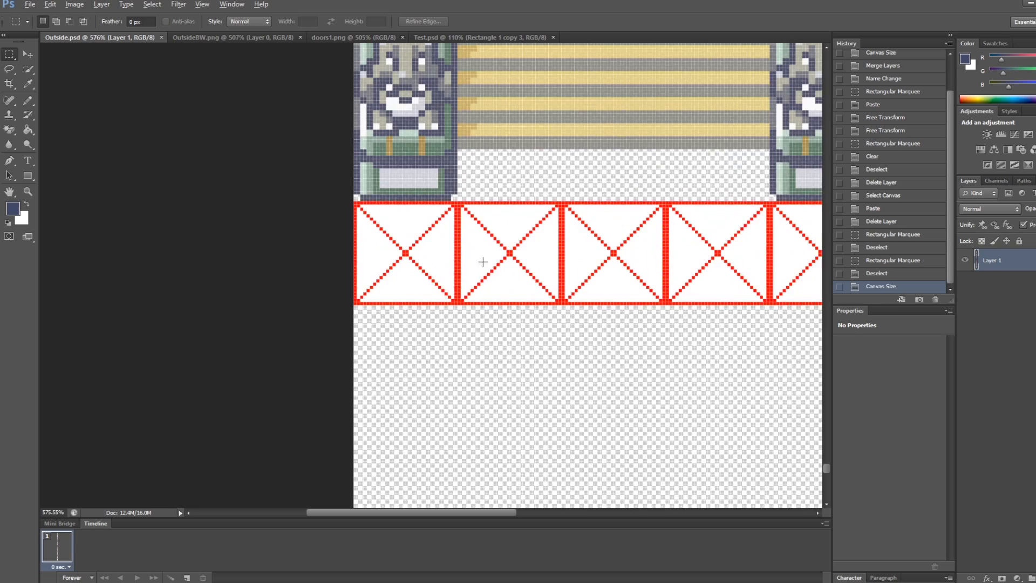
{"action": "scroll", "coordinate": [481, 259], "scroll_direction": "up", "scroll_amount": 6, "text": "alt"}
{"action": "scroll", "coordinate": [172, 290], "scroll_direction": "down", "scroll_amount": 8, "text": "alt"}
{"action": "scroll", "coordinate": [283, 260], "scroll_direction": "up", "scroll_amount": 5, "text": "alt"}
{"action": "left_click_drag", "start_coordinate": [182, 217], "coordinate": [670, 353]}
{"action": "key", "text": "ctrl+v"}
{"action": "scroll", "coordinate": [502, 348], "scroll_direction": "down", "scroll_amount": 5, "text": "alt"}
{"action": "left_click", "coordinate": [27, 54]}
{"action": "left_click_drag", "start_coordinate": [546, 330], "coordinate": [515, 390], "text": "alt"}
{"action": "scroll", "coordinate": [624, 442], "scroll_direction": "down", "scroll_amount": 2}
{"action": "scroll", "coordinate": [624, 441], "scroll_direction": "down", "scroll_amount": 5, "text": "alt"}
{"action": "scroll", "coordinate": [644, 438], "scroll_direction": "up", "scroll_amount": 6, "text": "alt"}
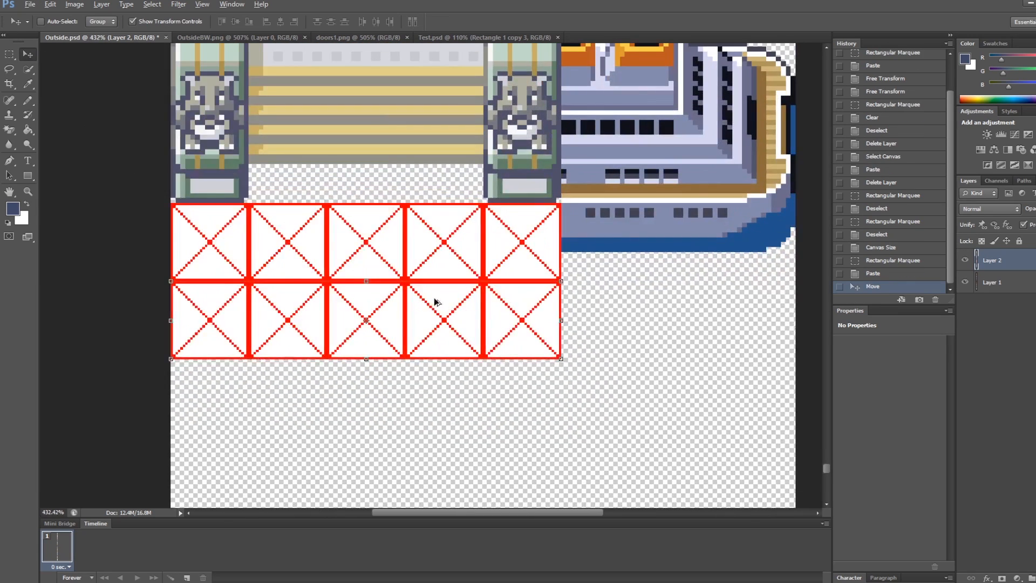
Duplicate the pasted placeholder tiles sideways to fill the eight-tile canvas width, and merge the two layers into one row.
{"action": "left_click_drag", "start_coordinate": [283, 318], "coordinate": [595, 319], "text": "alt"}
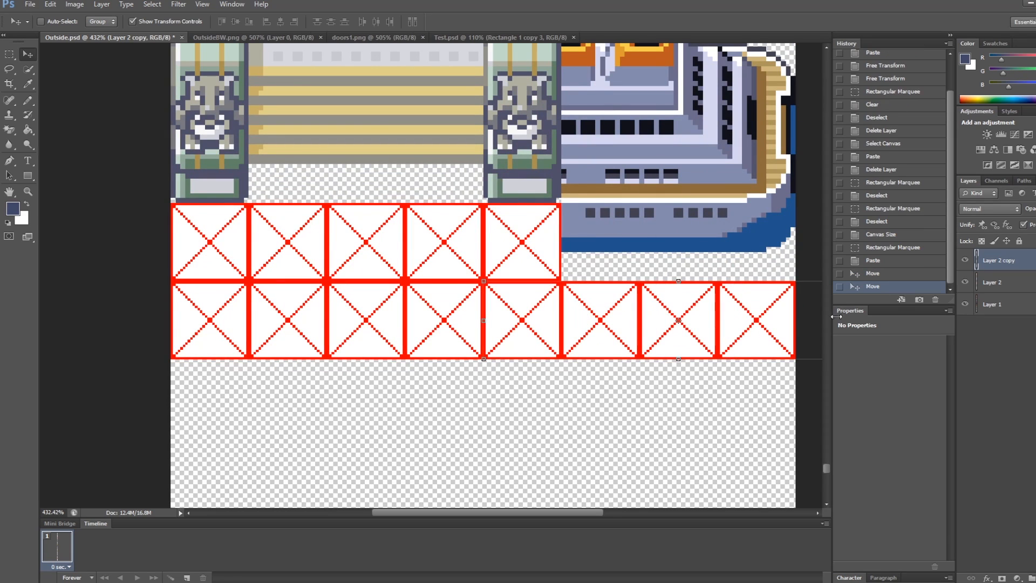
{"action": "left_click", "coordinate": [1030, 287], "text": "ctrl"}
{"action": "right_click", "coordinate": [1030, 286]}
{"action": "left_click", "coordinate": [940, 447]}
Duplicate the full placeholder row downward three times in line with the grid, and merge the four row layers.
{"action": "left_click_drag", "start_coordinate": [577, 322], "coordinate": [572, 402], "text": "alt"}
{"action": "scroll", "coordinate": [492, 369], "scroll_direction": "down", "scroll_amount": 2}
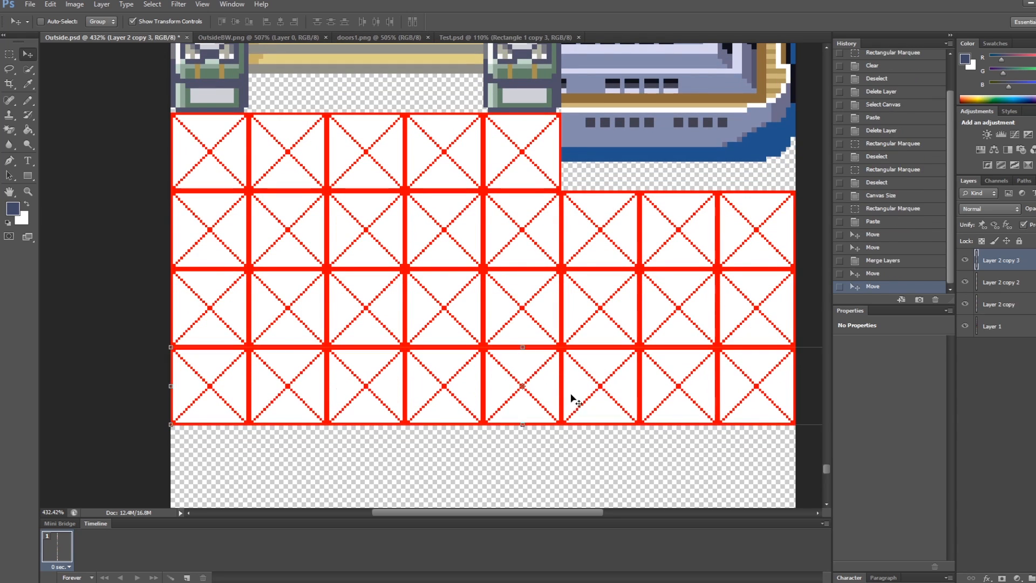
{"action": "scroll", "coordinate": [573, 368], "scroll_direction": "down", "scroll_amount": 2}
{"action": "left_click_drag", "start_coordinate": [575, 326], "coordinate": [594, 403], "text": "alt"}
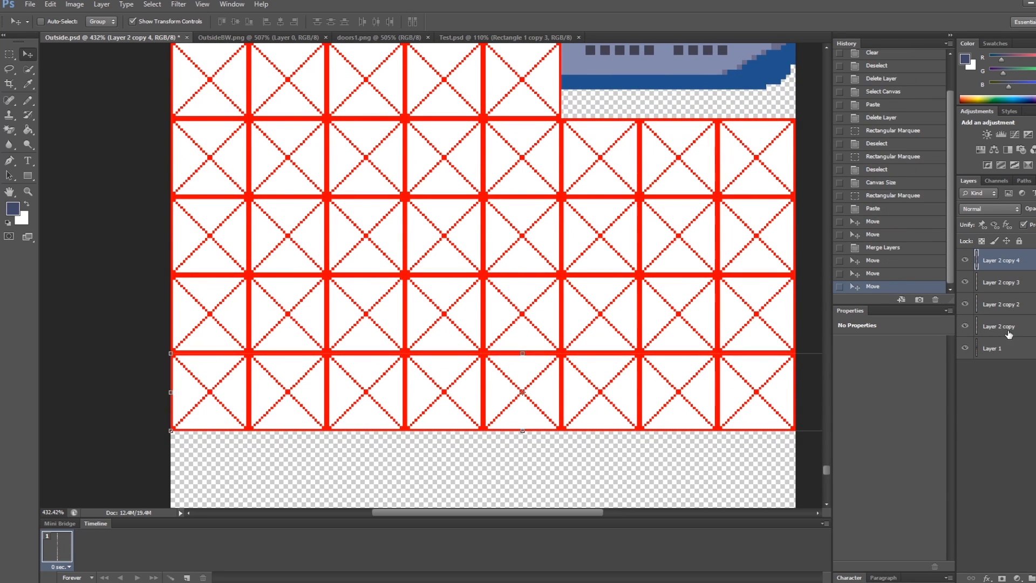
{"action": "left_click", "coordinate": [1026, 327], "text": "shift"}
{"action": "right_click", "coordinate": [1026, 326]}
{"action": "left_click", "coordinate": [942, 450]}
Duplicate the four-row placeholder block downward four times, stacking the copies seamlessly over the new canvas area, and save the file.
{"action": "scroll", "coordinate": [386, 265], "scroll_direction": "down", "scroll_amount": 9, "text": "alt"}
{"action": "scroll", "coordinate": [442, 308], "scroll_direction": "down", "scroll_amount": 2}
{"action": "scroll", "coordinate": [450, 309], "scroll_direction": "up", "scroll_amount": 5, "text": "alt"}
{"action": "left_click_drag", "start_coordinate": [488, 216], "coordinate": [486, 418], "text": "alt"}
{"action": "scroll", "coordinate": [476, 321], "scroll_direction": "down", "scroll_amount": 2}
{"action": "left_click_drag", "start_coordinate": [495, 263], "coordinate": [490, 447], "text": "alt"}
{"action": "scroll", "coordinate": [493, 266], "scroll_direction": "down", "scroll_amount": 3, "text": "alt"}
{"action": "scroll", "coordinate": [475, 351], "scroll_direction": "down", "scroll_amount": 3, "text": "alt"}
{"action": "scroll", "coordinate": [539, 216], "scroll_direction": "up", "scroll_amount": 4, "text": "alt"}
{"action": "left_click_drag", "start_coordinate": [555, 205], "coordinate": [567, 457], "text": "alt"}
{"action": "scroll", "coordinate": [404, 308], "scroll_direction": "down", "scroll_amount": 4, "text": "alt"}
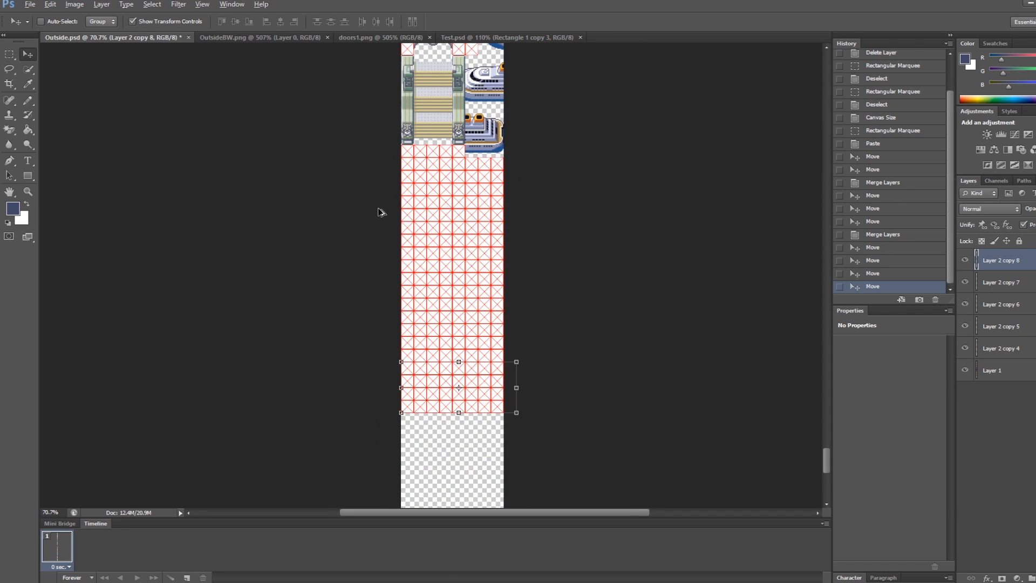
{"action": "scroll", "coordinate": [485, 199], "scroll_direction": "up", "scroll_amount": 2, "text": "alt"}
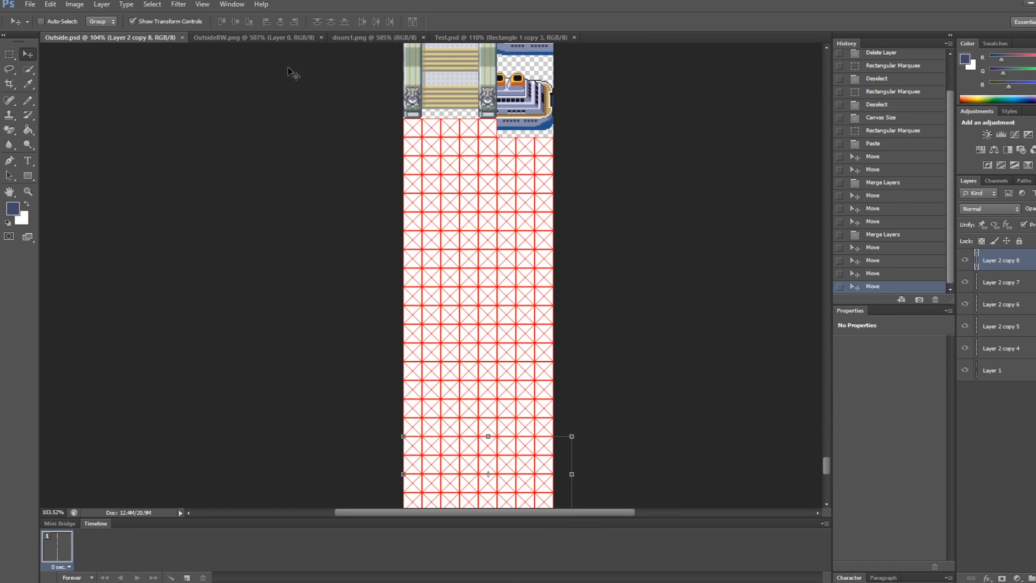
Copy the orange-roofed Pokémon Center from OutsideBW.png with a rectangular marquee and paste it into Outside.psd.
{"action": "left_click", "coordinate": [247, 38]}
{"action": "key", "text": "m"}
{"action": "scroll", "coordinate": [503, 322], "scroll_direction": "down", "scroll_amount": 3, "text": "alt"}
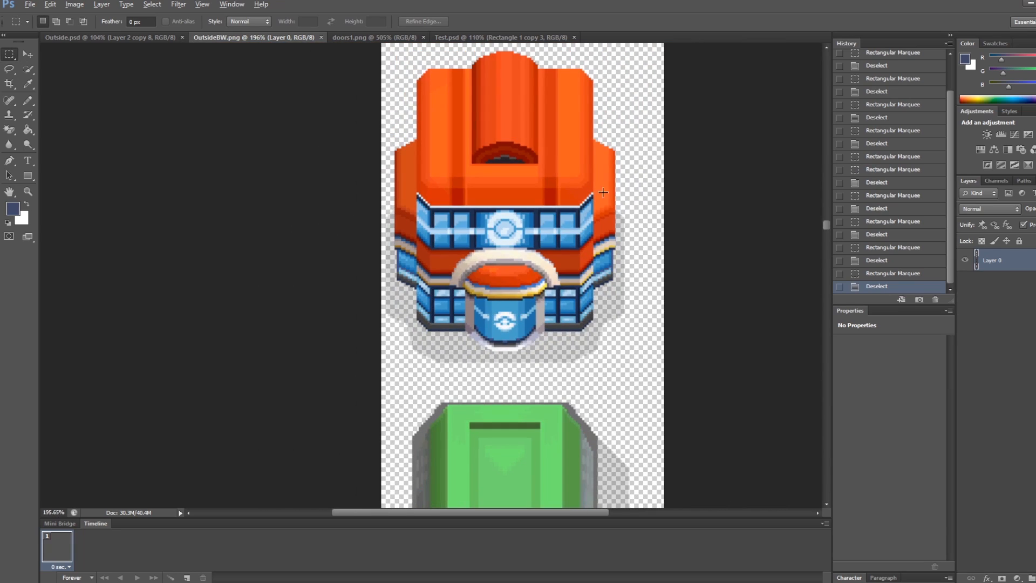
{"action": "scroll", "coordinate": [548, 345], "scroll_direction": "up", "scroll_amount": 5, "text": "alt"}
{"action": "scroll", "coordinate": [543, 346], "scroll_direction": "down", "scroll_amount": 7, "text": "alt"}
{"action": "scroll", "coordinate": [458, 189], "scroll_direction": "up", "scroll_amount": 1, "text": "alt"}
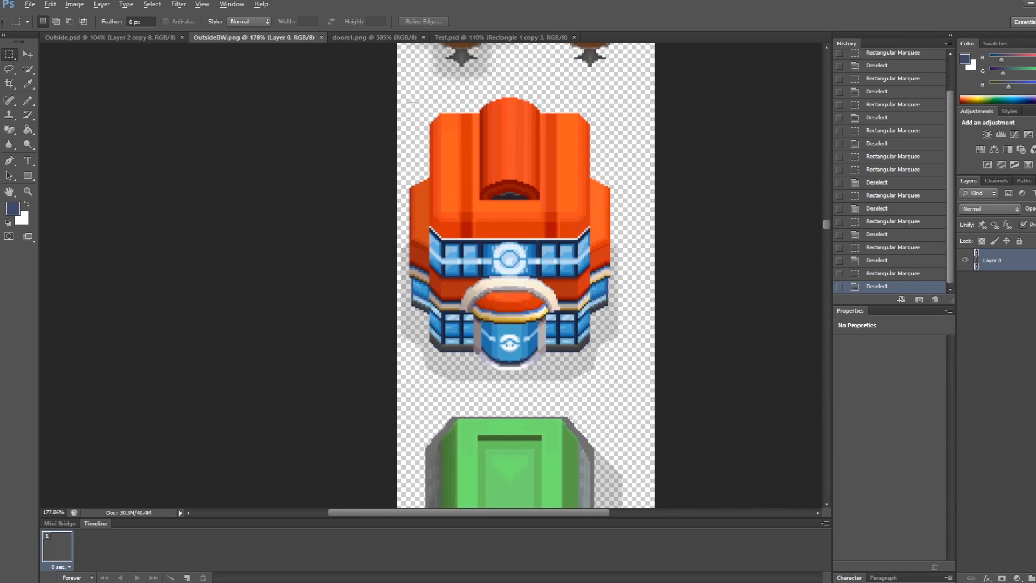
{"action": "left_click_drag", "start_coordinate": [397, 93], "coordinate": [639, 388]}
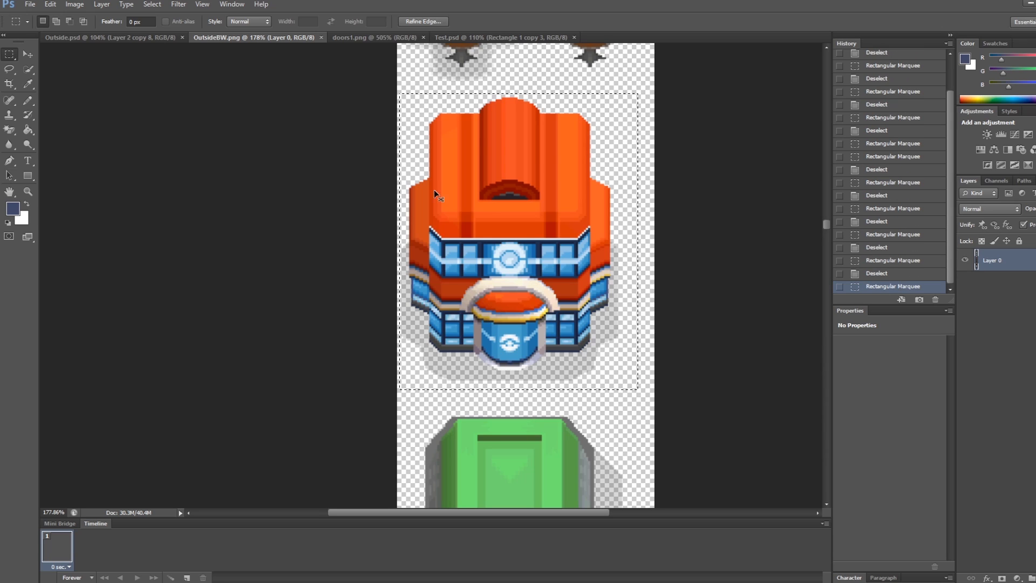
{"action": "left_click", "coordinate": [140, 37]}
{"action": "key", "text": "ctrl+v"}
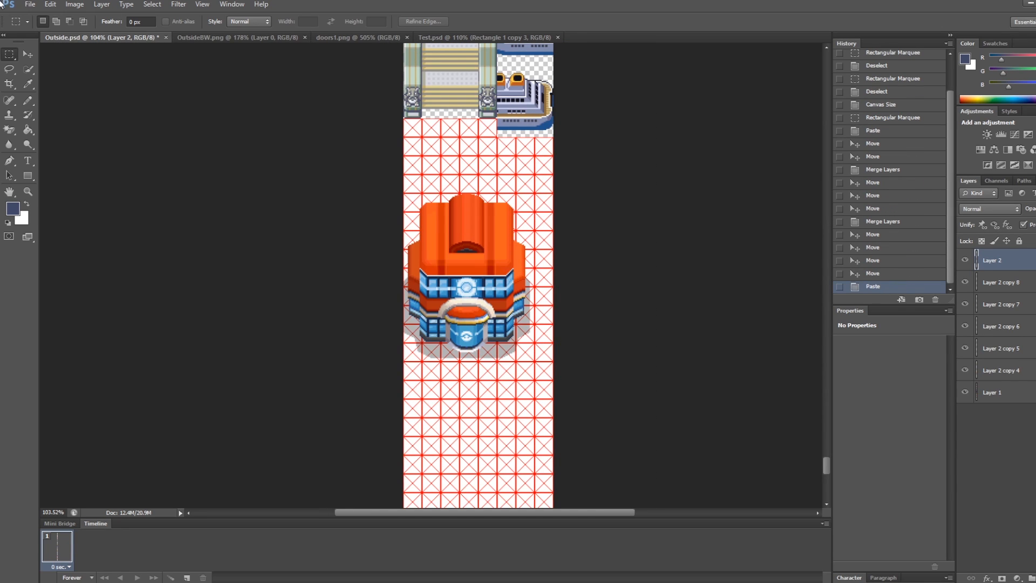
Move the Pokémon Center up over the placeholder grid, centring its doorway on a tile column with the doorstep's bottom on a grid line.
{"action": "left_click", "coordinate": [27, 55]}
{"action": "left_click_drag", "start_coordinate": [470, 218], "coordinate": [475, 175]}
{"action": "scroll", "coordinate": [484, 290], "scroll_direction": "up", "scroll_amount": 12, "text": "alt"}
{"action": "mouse_move", "coordinate": [465, 307]}
{"action": "left_mouse_down"}
{"action": "mouse_move", "coordinate": [454, 287]}
{"action": "mouse_move", "coordinate": [457, 300]}
{"action": "left_mouse_up"}
{"action": "scroll", "coordinate": [428, 332], "scroll_direction": "up", "scroll_amount": 9, "text": "alt"}
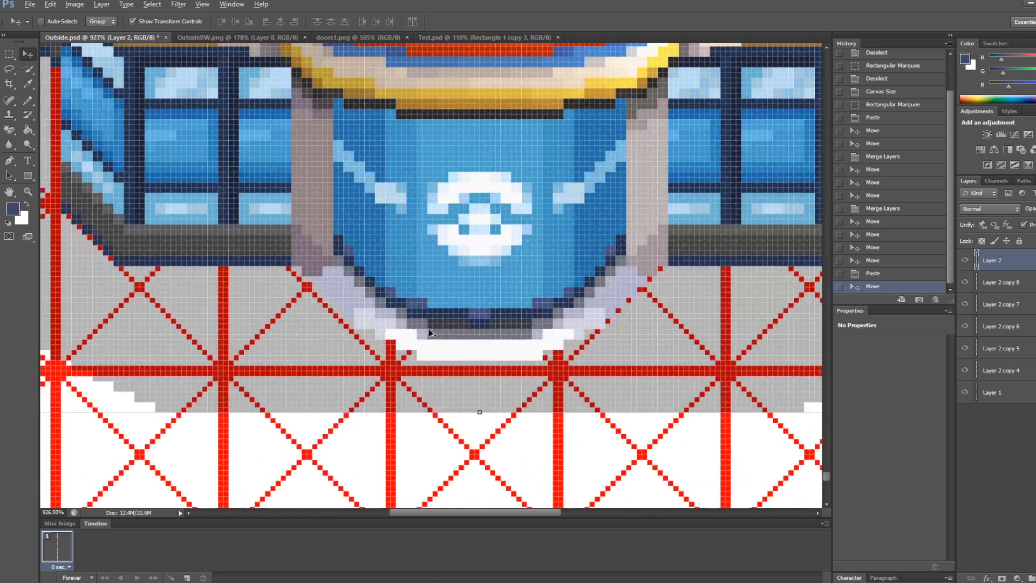
{"action": "key", "text": "Left"}
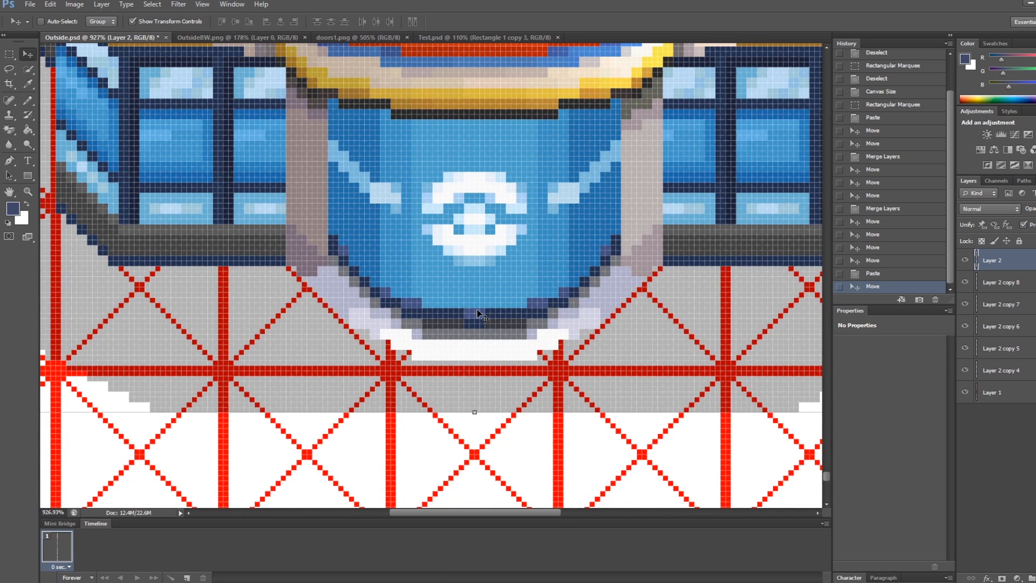
{"action": "key", "text": "Down"}
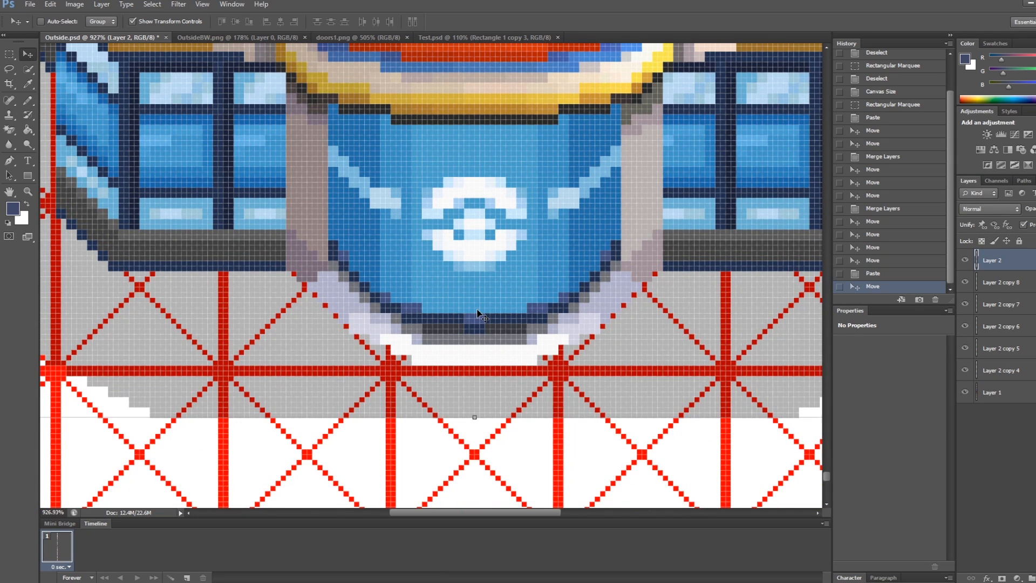
{"action": "key", "text": "Down"}
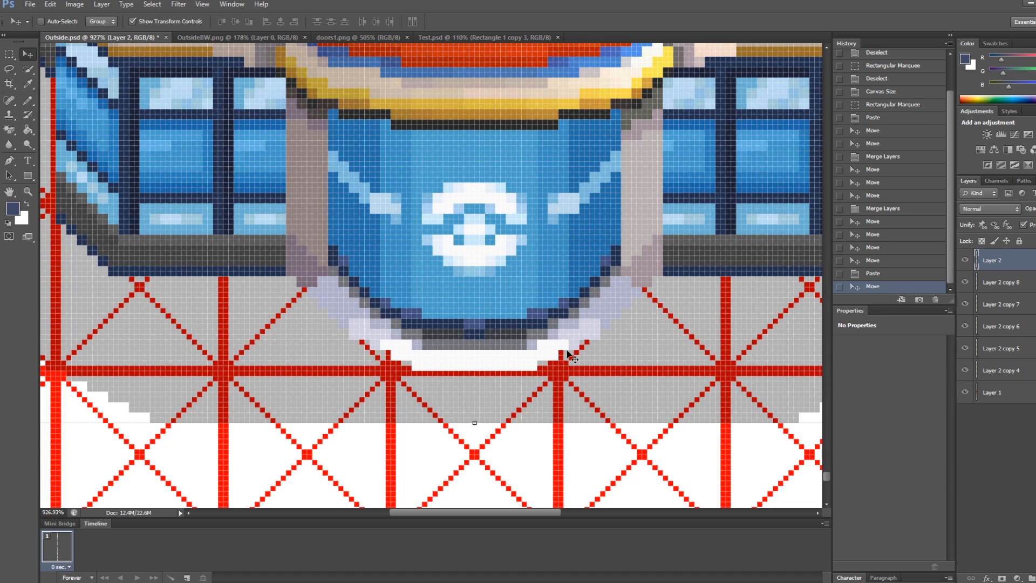
{"action": "scroll", "coordinate": [594, 369], "scroll_direction": "down", "scroll_amount": 8, "text": "alt"}
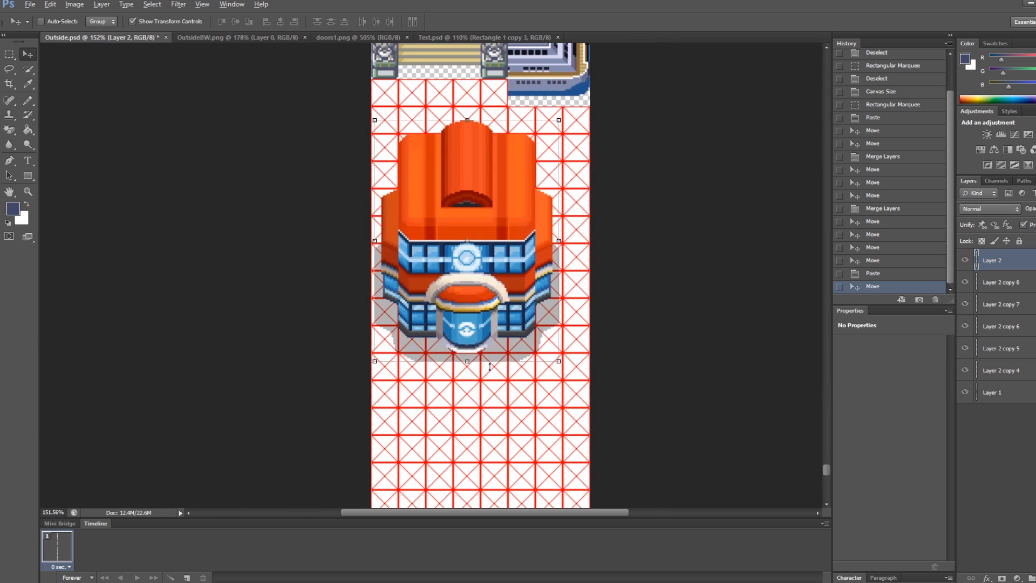
Return to OutsideBW.png, clear the selection, and look through its buildings for the teal-roofed house with the brown door and chimney.
{"action": "left_click", "coordinate": [222, 38]}
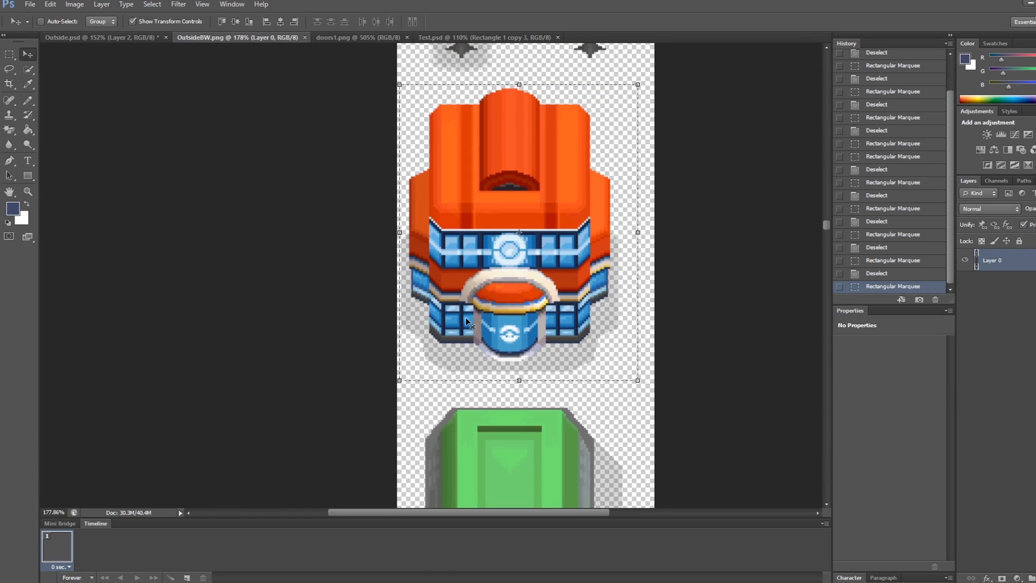
{"action": "key", "text": "m"}
{"action": "key", "text": "ctrl+d"}
{"action": "scroll", "coordinate": [338, 215], "scroll_direction": "down", "scroll_amount": 7, "text": "alt"}
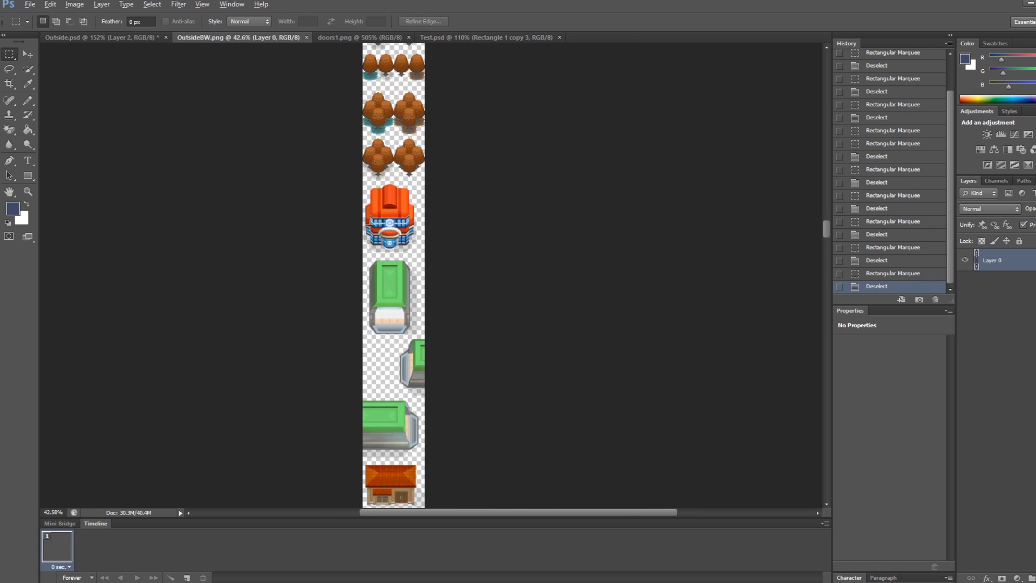
{"action": "scroll", "coordinate": [426, 379], "scroll_direction": "down", "scroll_amount": 3}
{"action": "scroll", "coordinate": [459, 161], "scroll_direction": "up", "scroll_amount": 5, "text": "alt"}
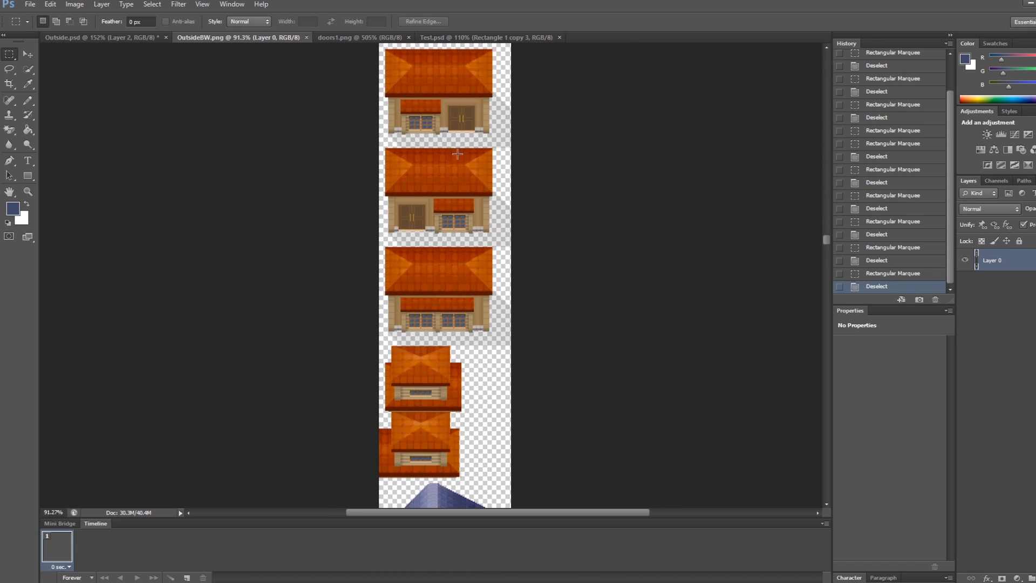
{"action": "scroll", "coordinate": [540, 302], "scroll_direction": "down", "scroll_amount": 3}
{"action": "scroll", "coordinate": [515, 393], "scroll_direction": "down", "scroll_amount": 4}
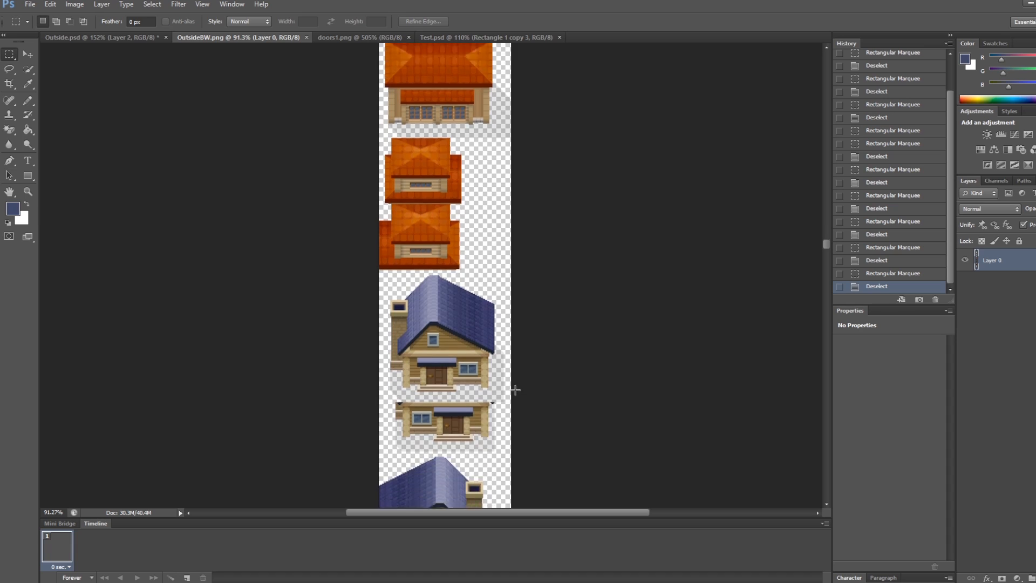
{"action": "scroll", "coordinate": [442, 359], "scroll_direction": "down", "scroll_amount": 3, "text": "alt"}
{"action": "scroll", "coordinate": [441, 359], "scroll_direction": "down", "scroll_amount": 3}
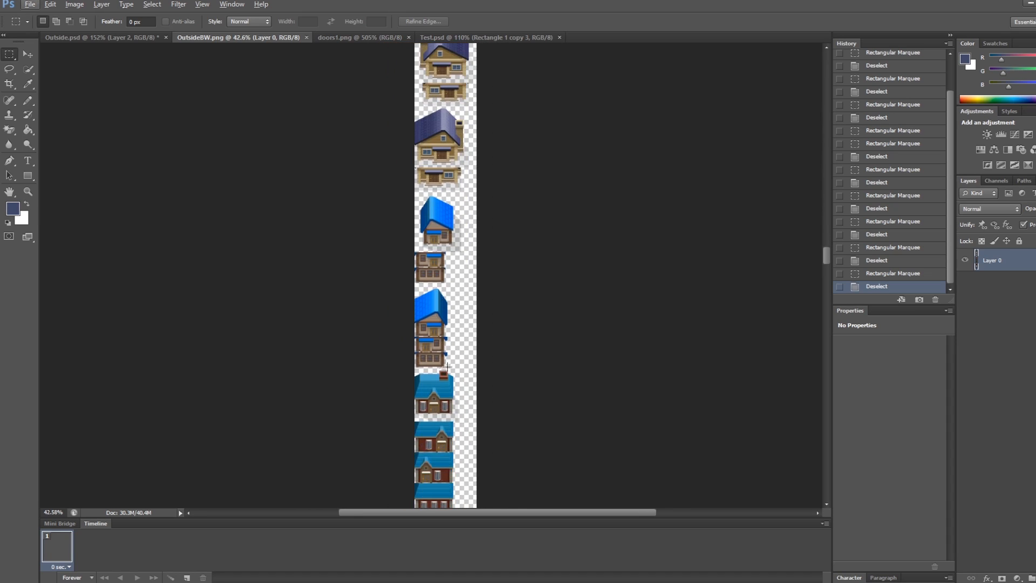
{"action": "left_click_drag", "start_coordinate": [828, 254], "coordinate": [829, 281]}
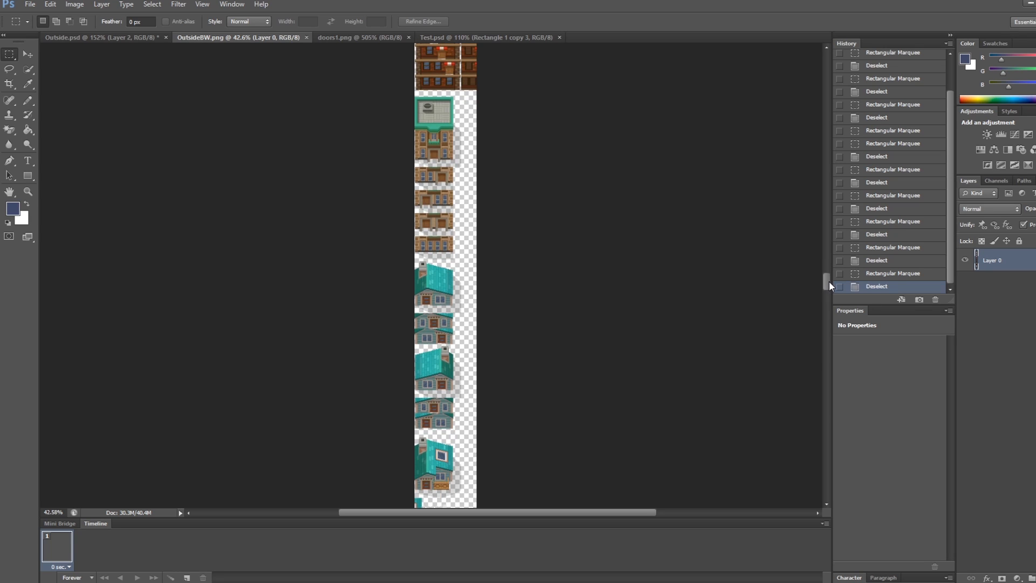
{"action": "scroll", "coordinate": [358, 282], "scroll_direction": "up", "scroll_amount": 4, "text": "alt"}
{"action": "scroll", "coordinate": [590, 347], "scroll_direction": "up", "scroll_amount": 2, "text": "alt"}
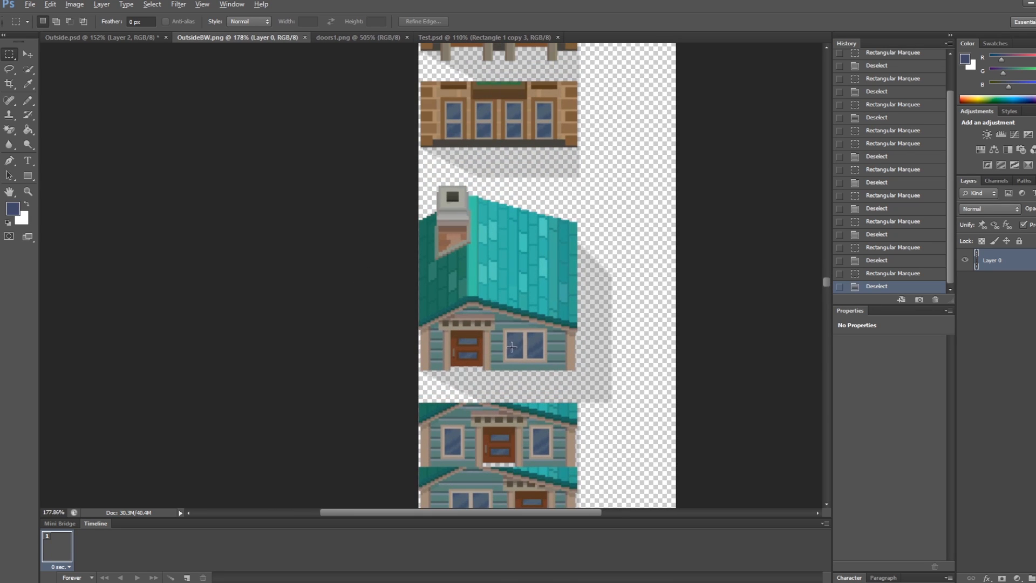
{"action": "scroll", "coordinate": [582, 389], "scroll_direction": "up", "scroll_amount": 1, "text": "alt"}
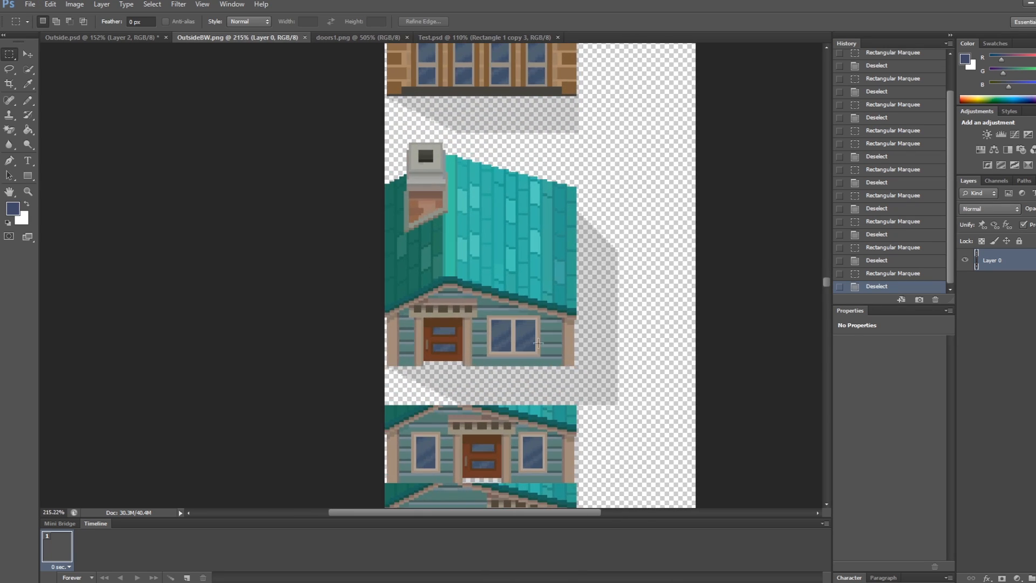
Copy the teal-roofed house with its shadow from OutsideBW.png and paste it into Outside.psd.
{"action": "scroll", "coordinate": [597, 366], "scroll_direction": "up", "scroll_amount": 5, "text": "alt"}
{"action": "left_click_drag", "start_coordinate": [647, 451], "coordinate": [536, 371]}
{"action": "left_click_drag", "start_coordinate": [458, 359], "coordinate": [451, 355]}
{"action": "left_click_drag", "start_coordinate": [646, 446], "coordinate": [113, 129]}
{"action": "key", "text": "ctrl+c"}
{"action": "left_click", "coordinate": [132, 38]}
{"action": "scroll", "coordinate": [494, 296], "scroll_direction": "down", "scroll_amount": 8, "text": "alt"}
{"action": "scroll", "coordinate": [506, 438], "scroll_direction": "up", "scroll_amount": 7, "text": "alt"}
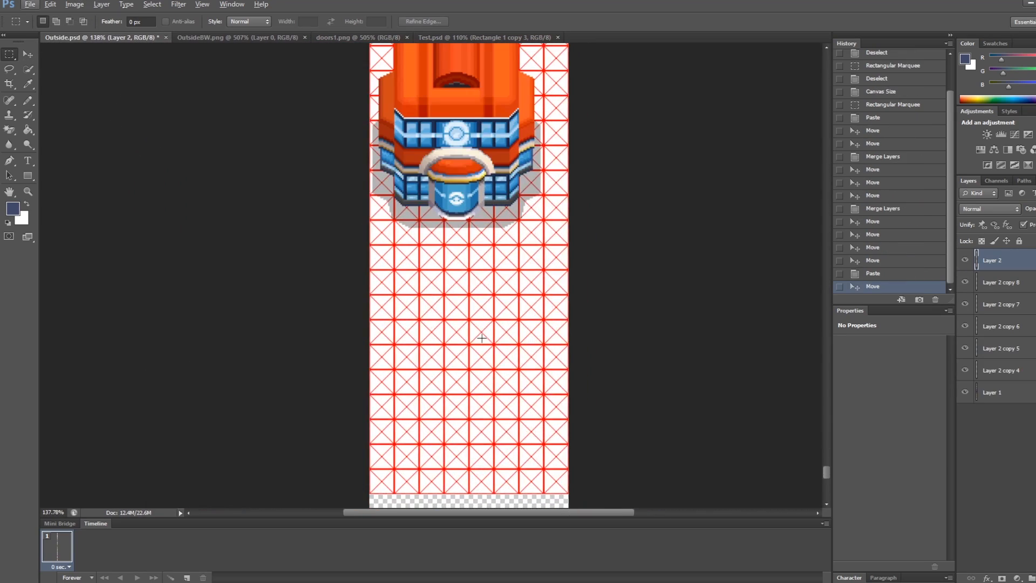
{"action": "key", "text": "ctrl+v"}
Move the pasted teal house below the Pokémon Center with Free Transform, lining its door up with a single tile column.
{"action": "scroll", "coordinate": [450, 281], "scroll_direction": "up", "scroll_amount": 3, "text": "alt"}
{"action": "key", "text": "ctrl+t"}
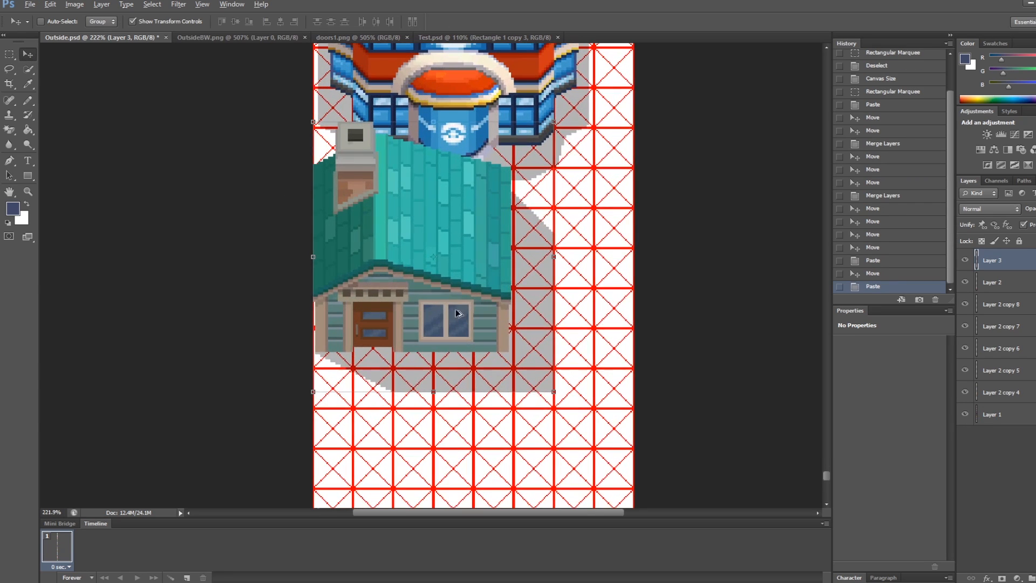
{"action": "left_click_drag", "start_coordinate": [437, 218], "coordinate": [458, 317]}
{"action": "scroll", "coordinate": [416, 408], "scroll_direction": "up", "scroll_amount": 3, "text": "alt"}
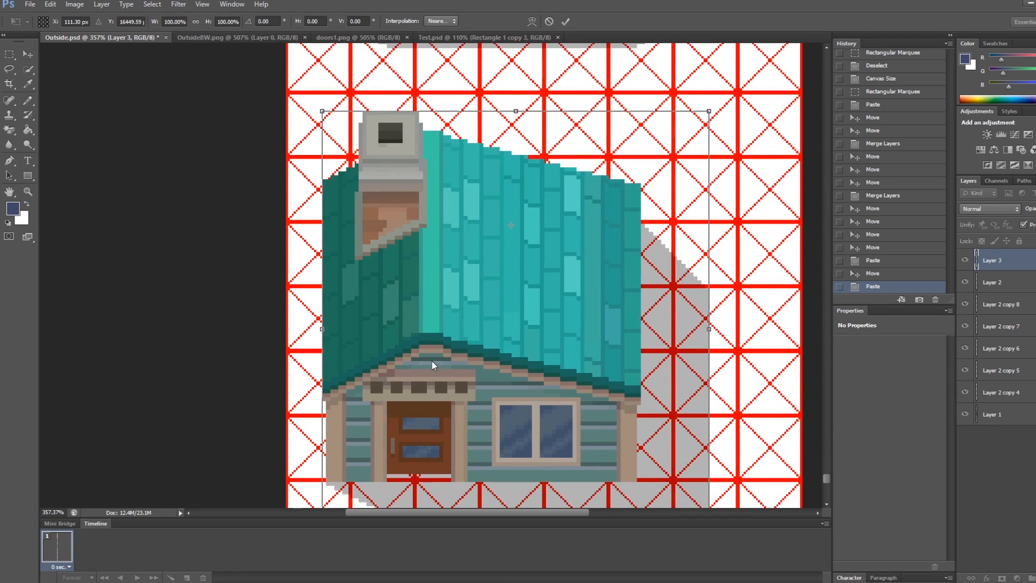
{"action": "scroll", "coordinate": [462, 371], "scroll_direction": "down", "scroll_amount": 3}
{"action": "left_click_drag", "start_coordinate": [471, 369], "coordinate": [524, 377]}
{"action": "scroll", "coordinate": [495, 369], "scroll_direction": "up", "scroll_amount": 5, "text": "alt"}
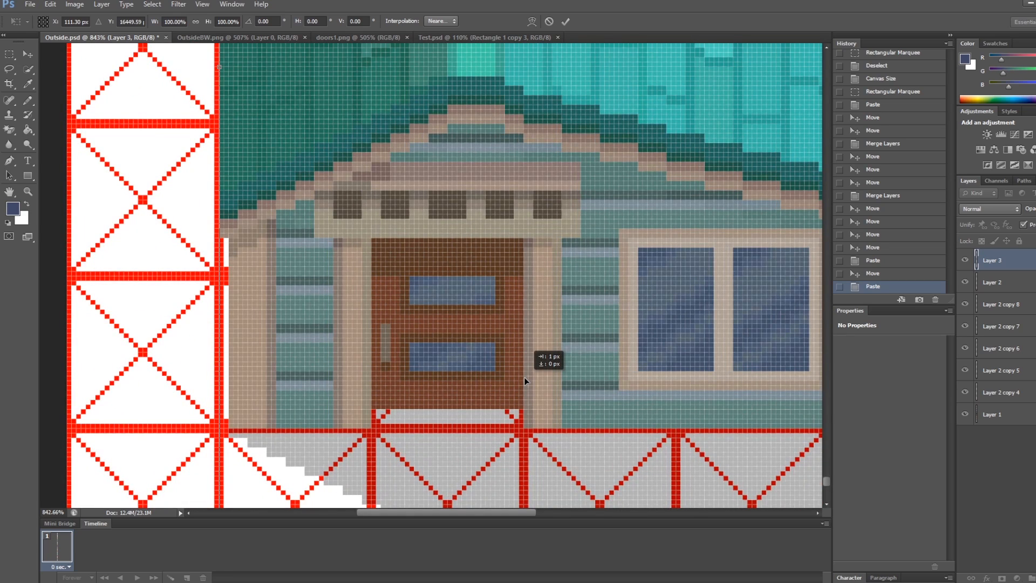
Lower the house until the bottom of its brown door rests on a grid line, and apply the transform.
{"action": "scroll", "coordinate": [412, 432], "scroll_direction": "up", "scroll_amount": 3, "text": "alt"}
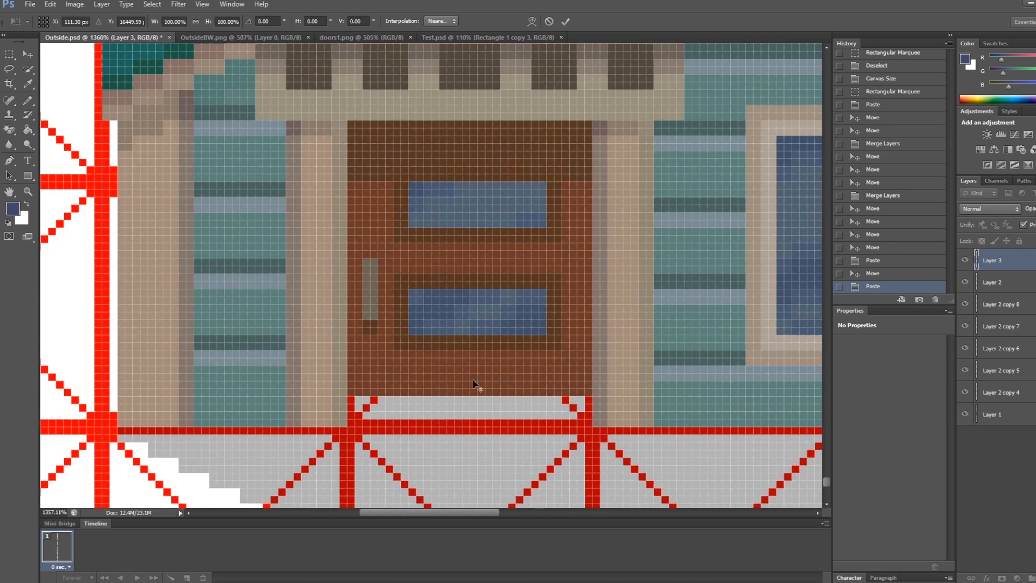
{"action": "left_click_drag", "start_coordinate": [504, 346], "coordinate": [503, 367]}
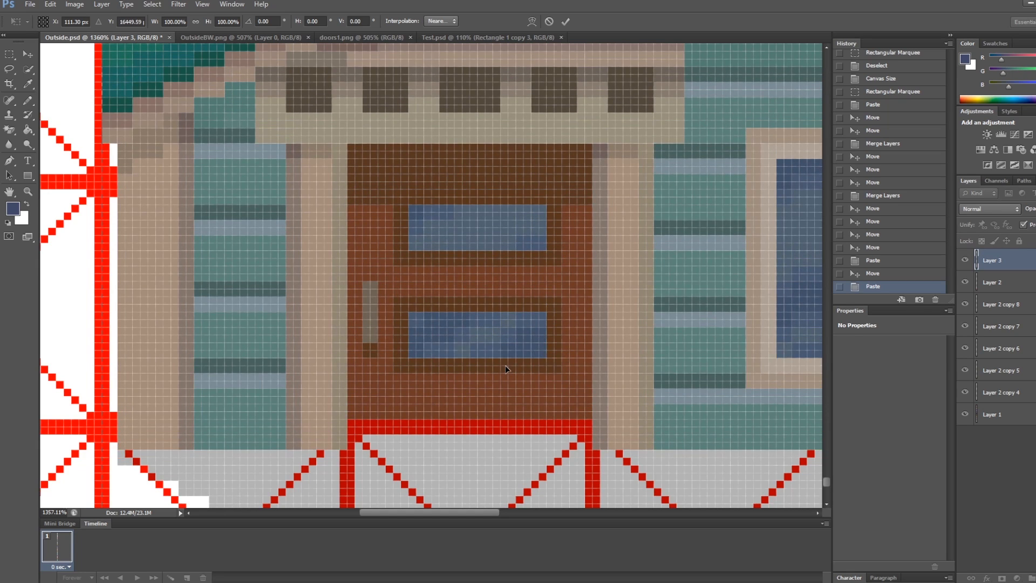
{"action": "key", "text": "Down"}
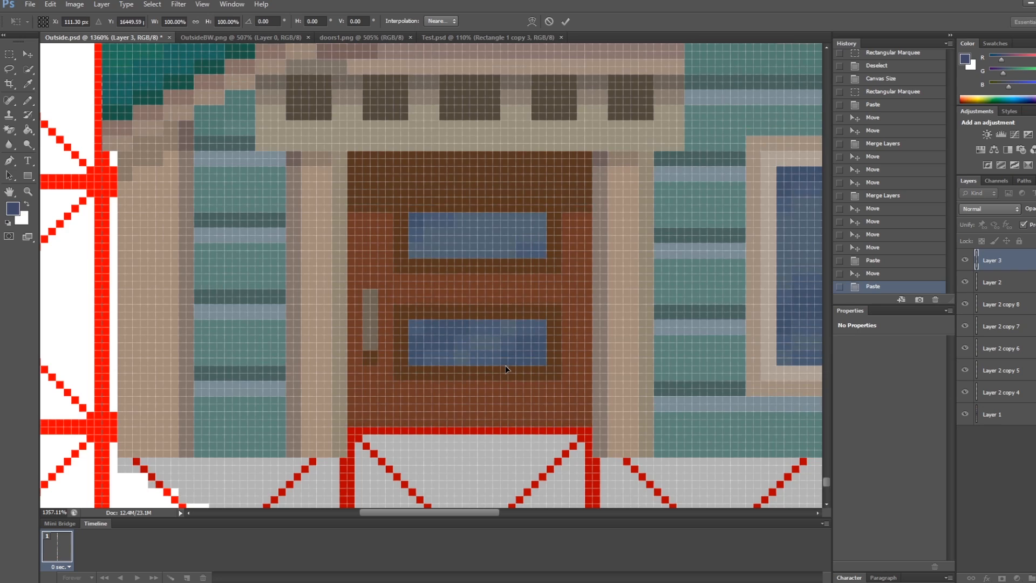
{"action": "scroll", "coordinate": [505, 365], "scroll_direction": "down", "scroll_amount": 3, "text": "alt"}
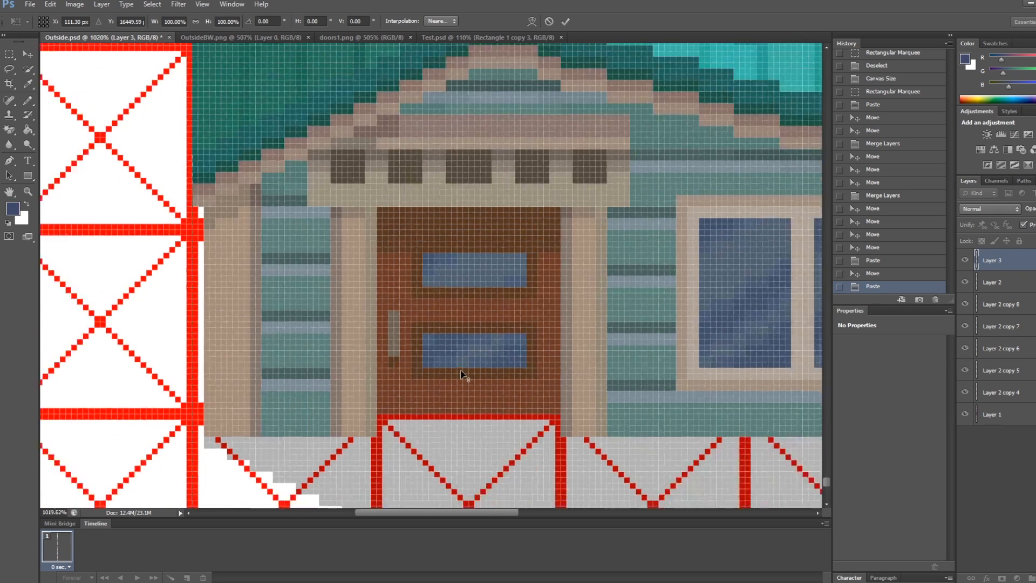
{"action": "scroll", "coordinate": [548, 330], "scroll_direction": "down", "scroll_amount": 2, "text": "alt"}
{"action": "scroll", "coordinate": [449, 371], "scroll_direction": "up", "scroll_amount": 3, "text": "alt"}
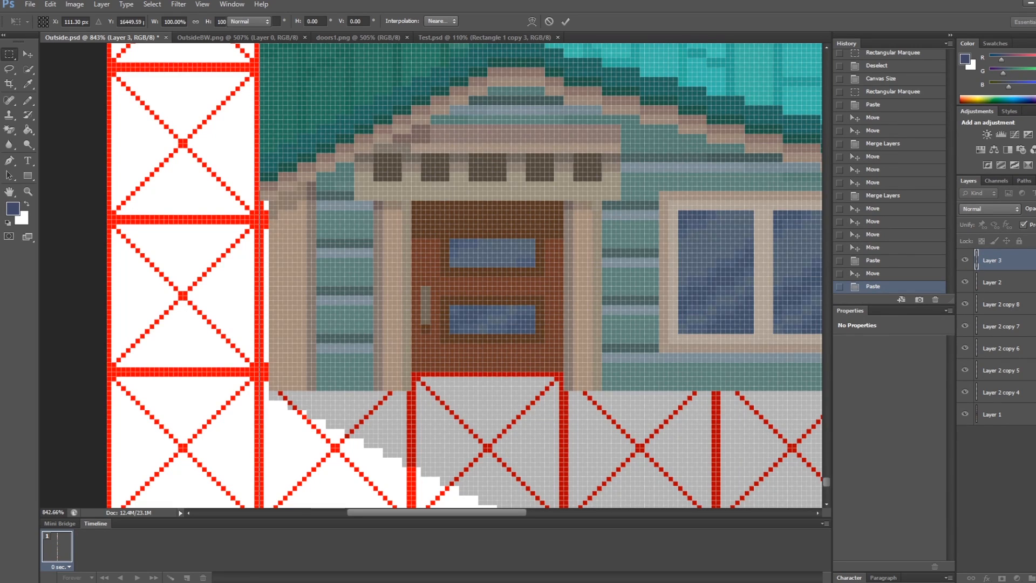
{"action": "key", "text": "Return"}
Outline the house's brown door with a rectangular marquee and compare its size with the first green door frame in doors1.png.
{"action": "scroll", "coordinate": [434, 379], "scroll_direction": "up", "scroll_amount": 1, "text": "alt"}
{"action": "left_click_drag", "start_coordinate": [392, 353], "coordinate": [609, 112]}
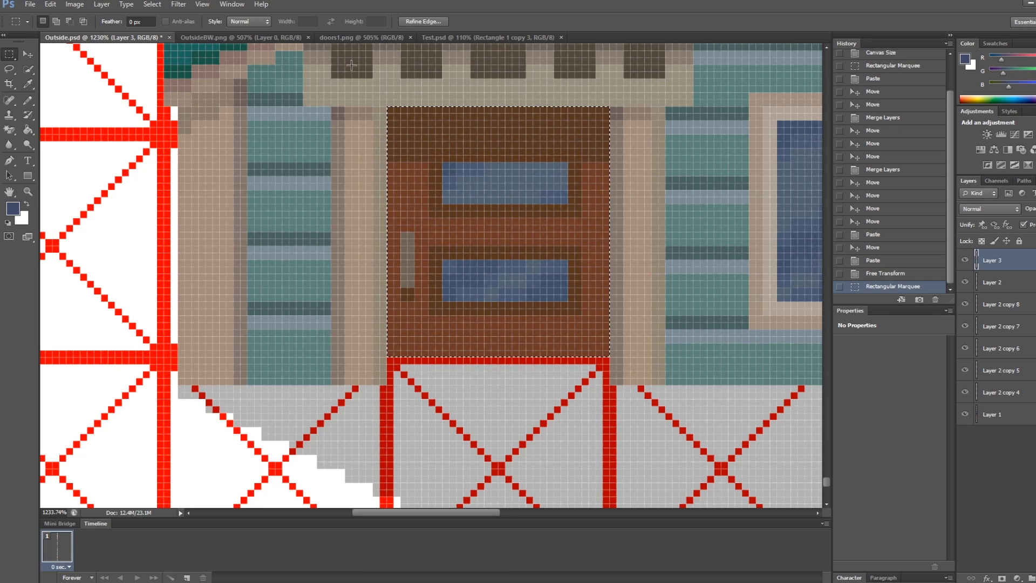
{"action": "left_click", "coordinate": [341, 35]}
{"action": "scroll", "coordinate": [202, 104], "scroll_direction": "up", "scroll_amount": 5, "text": "alt"}
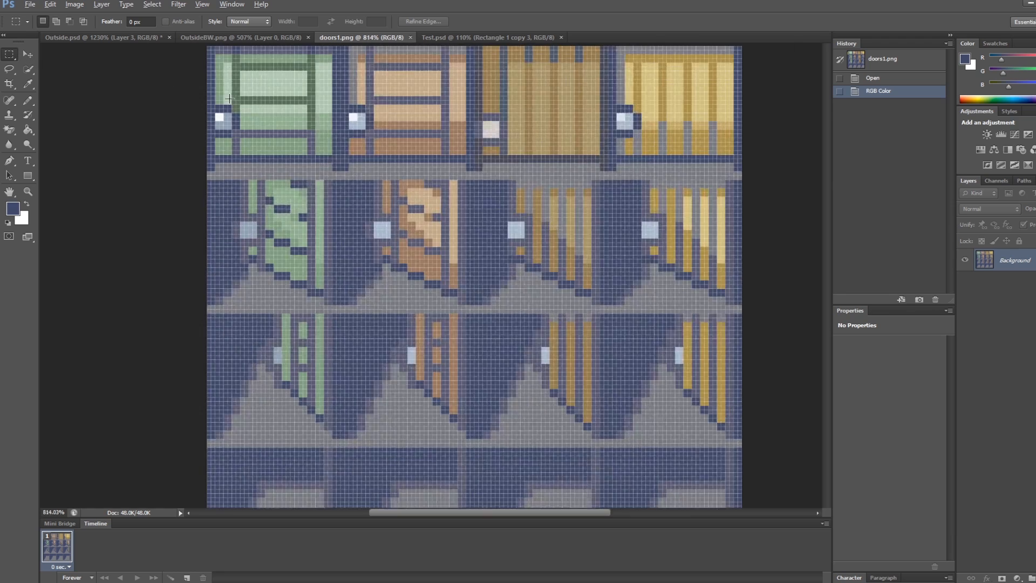
{"action": "scroll", "coordinate": [202, 105], "scroll_direction": "up", "scroll_amount": 3}
{"action": "left_click_drag", "start_coordinate": [199, 90], "coordinate": [347, 238]}
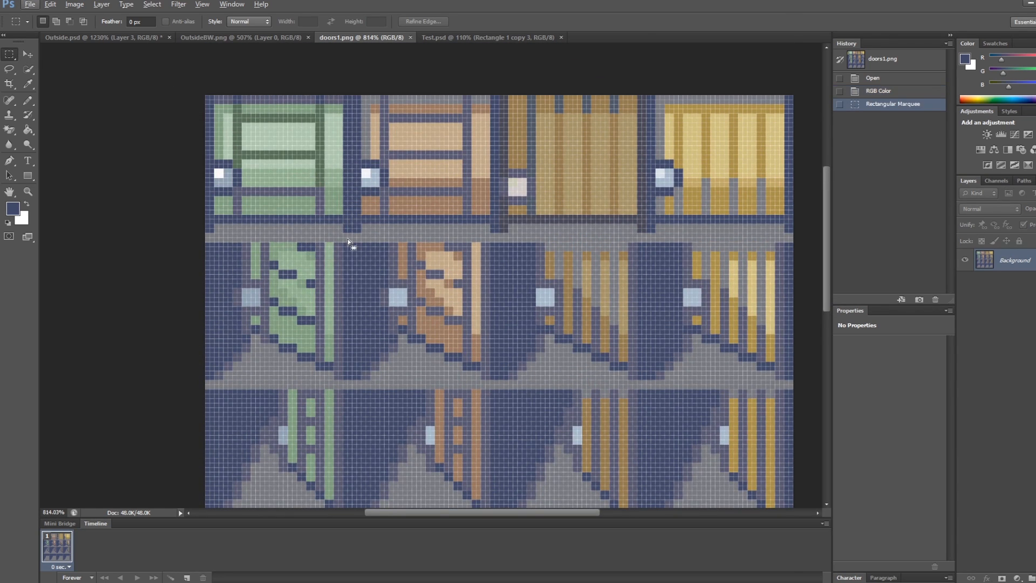
{"action": "left_click", "coordinate": [208, 62]}
Return to Outside.psd, look at the doors on the Cedolan City map in RPG Maker XP, and clear the door selection.
{"action": "left_click", "coordinate": [119, 38]}
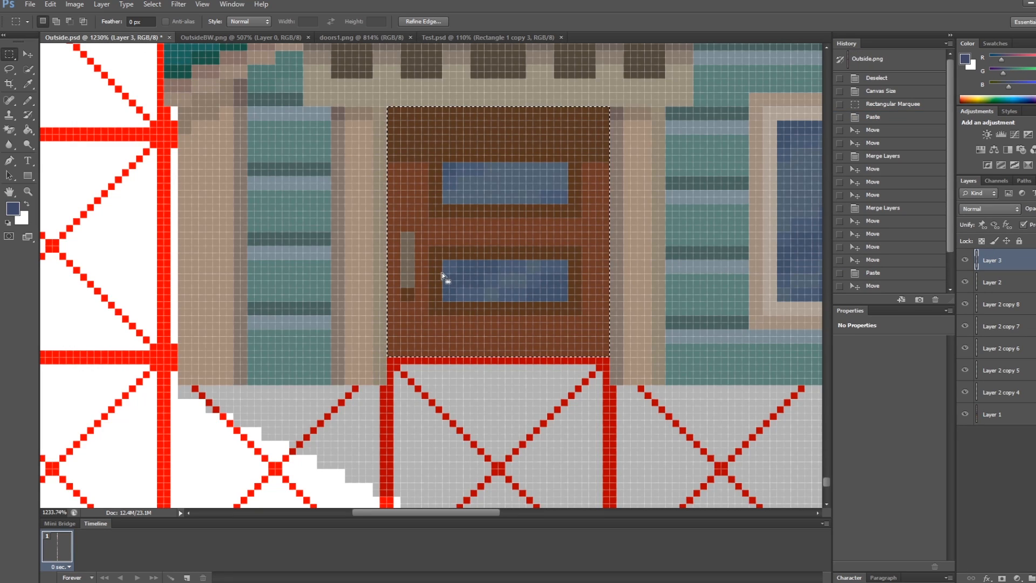
{"action": "left_click", "coordinate": [357, 207]}
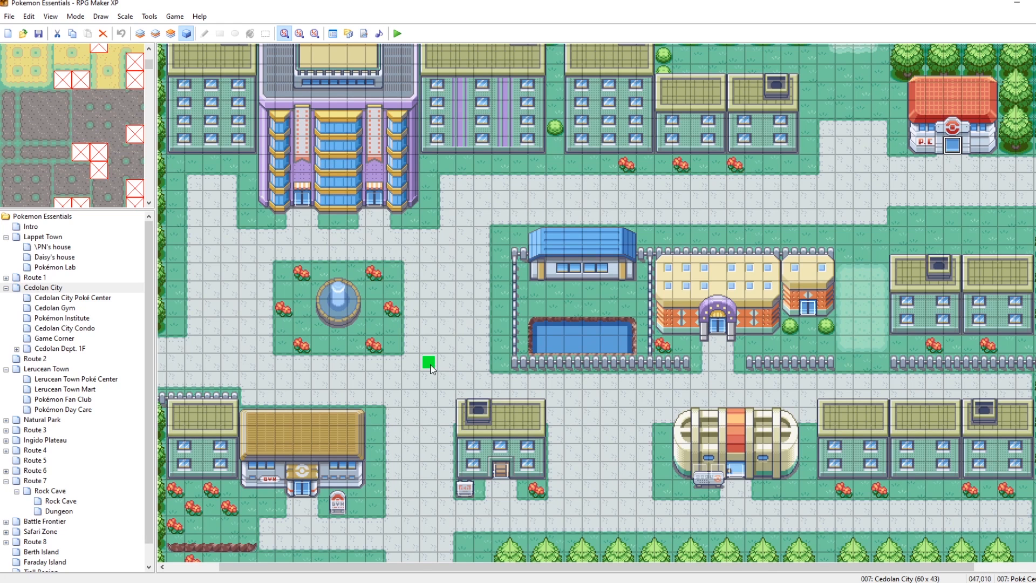
{"action": "left_click", "coordinate": [432, 369]}
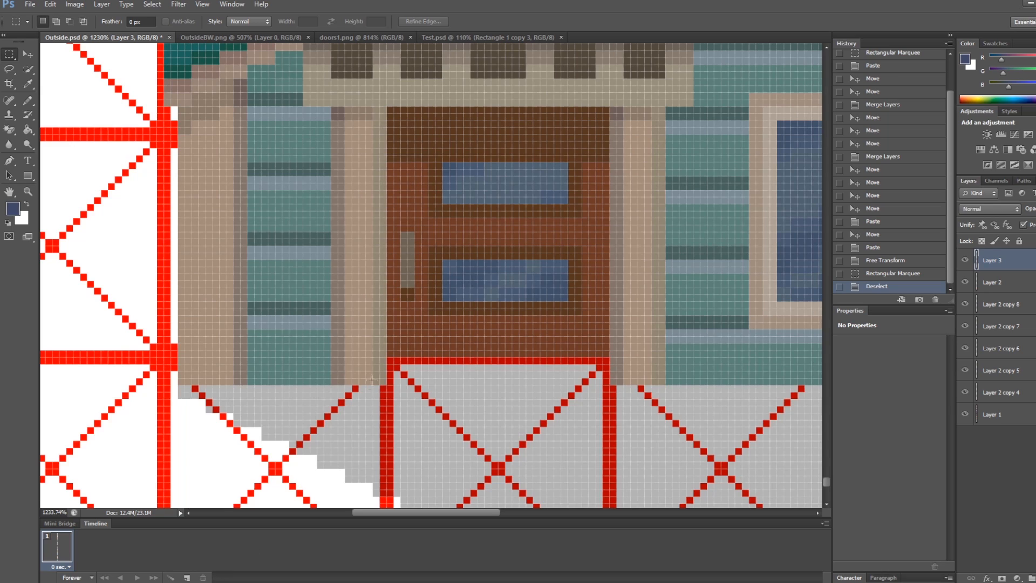
Hide the placeholder grid layers from Layer 2 copy 4 to Layer 2 copy 8, leaving both buildings on transparency.
{"action": "scroll", "coordinate": [343, 324], "scroll_direction": "down", "scroll_amount": 4, "text": "alt"}
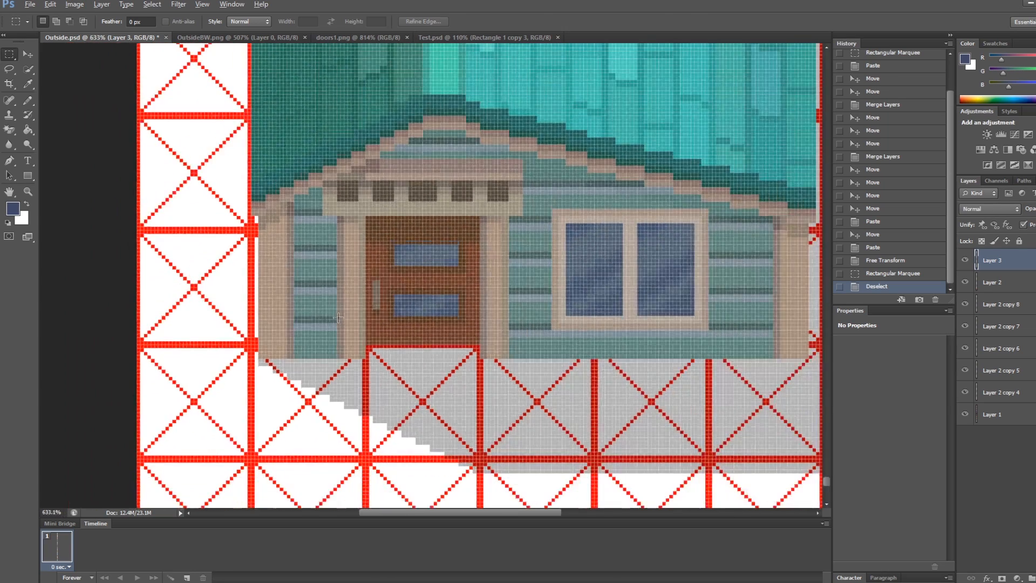
{"action": "scroll", "coordinate": [343, 316], "scroll_direction": "down", "scroll_amount": 3, "text": "alt"}
{"action": "key", "text": "alt"}
{"action": "scroll", "coordinate": [349, 247], "scroll_direction": "down", "scroll_amount": 3, "text": "alt"}
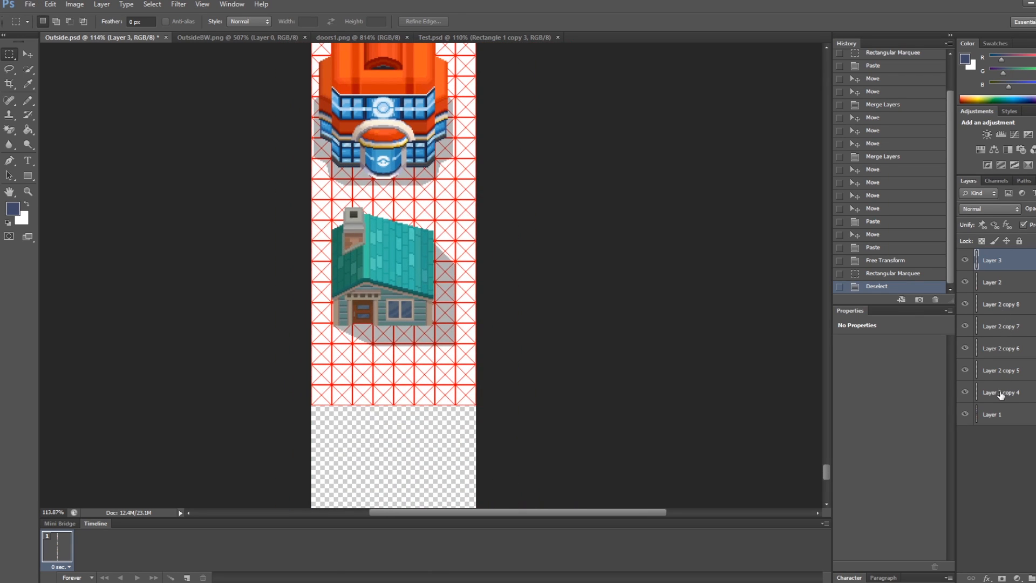
{"action": "left_click", "coordinate": [965, 304]}
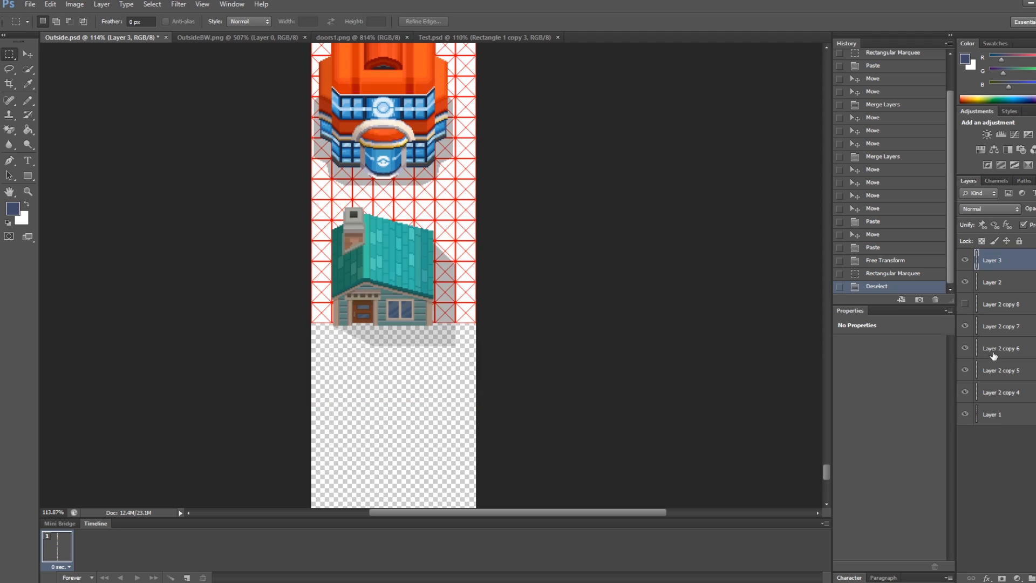
{"action": "left_click", "coordinate": [966, 326]}
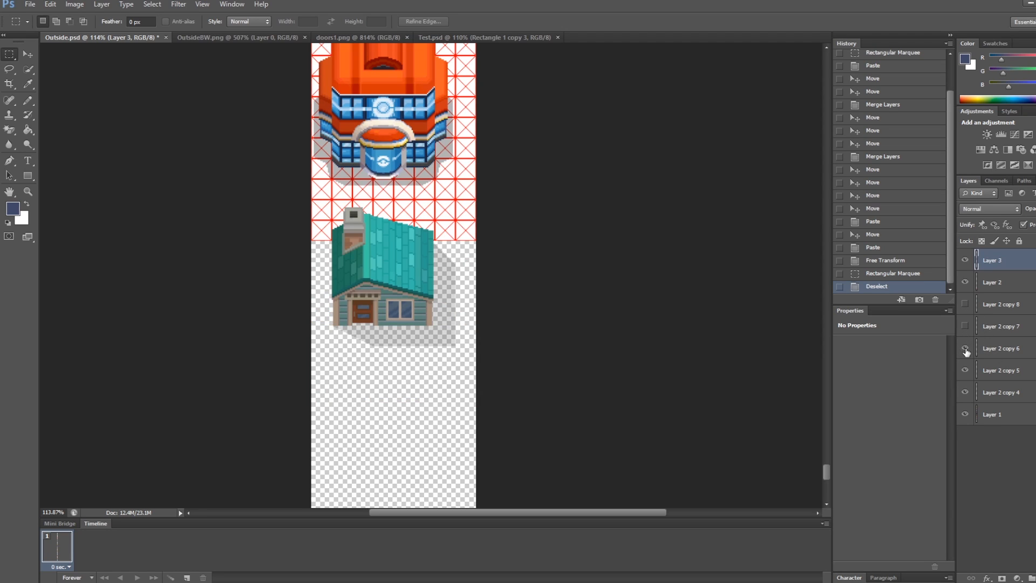
{"action": "left_click", "coordinate": [966, 349]}
{"action": "left_click", "coordinate": [966, 392]}
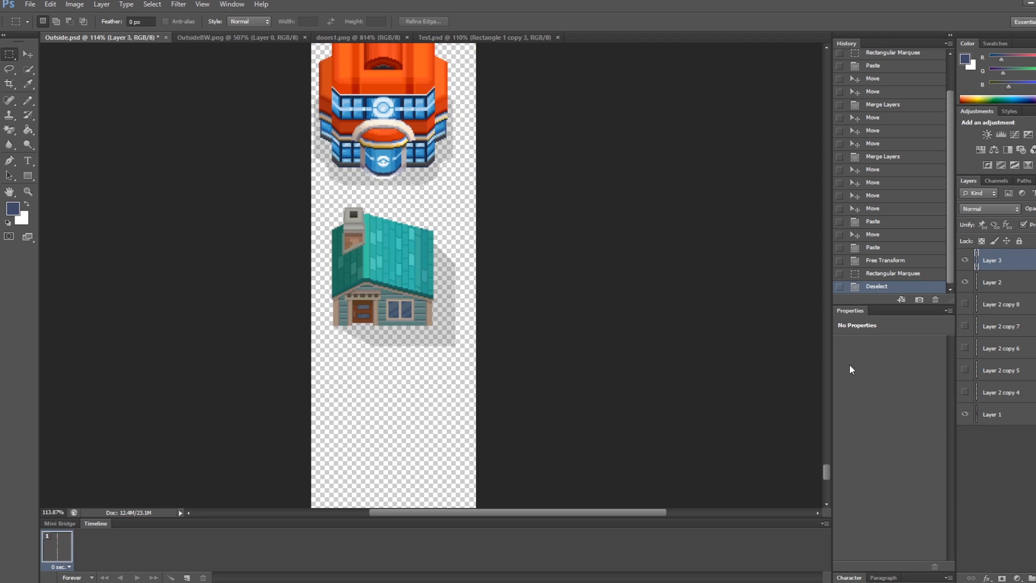
Save Outside.psd and save a PNG copy as Outside.png in the Tilesets folder, replacing the existing tileset image.
{"action": "scroll", "coordinate": [332, 221], "scroll_direction": "down", "scroll_amount": 5, "text": "alt"}
{"action": "key", "text": "ctrl+s"}
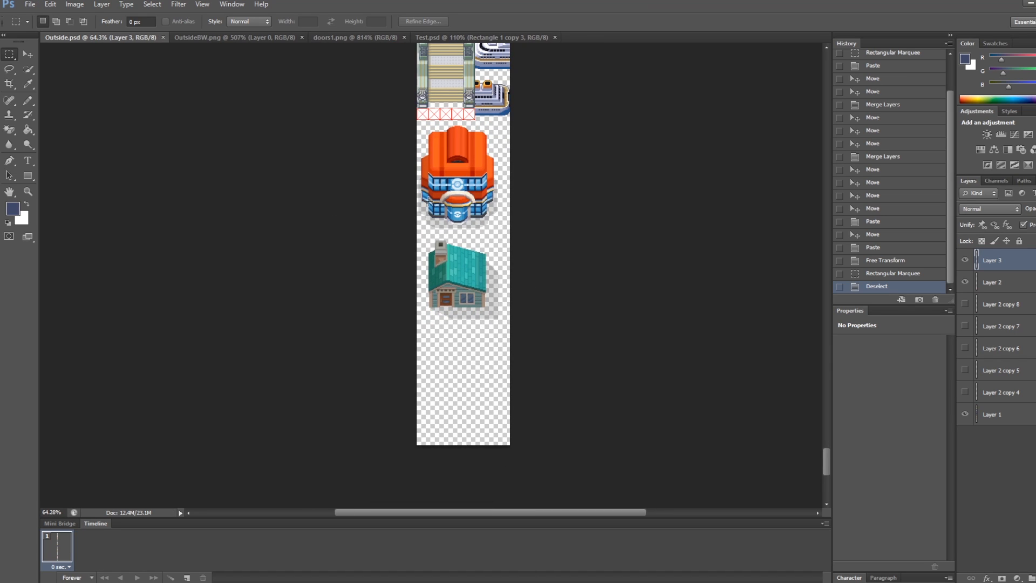
{"action": "key", "text": "ctrl+shift+s"}
{"action": "left_click", "coordinate": [171, 436]}
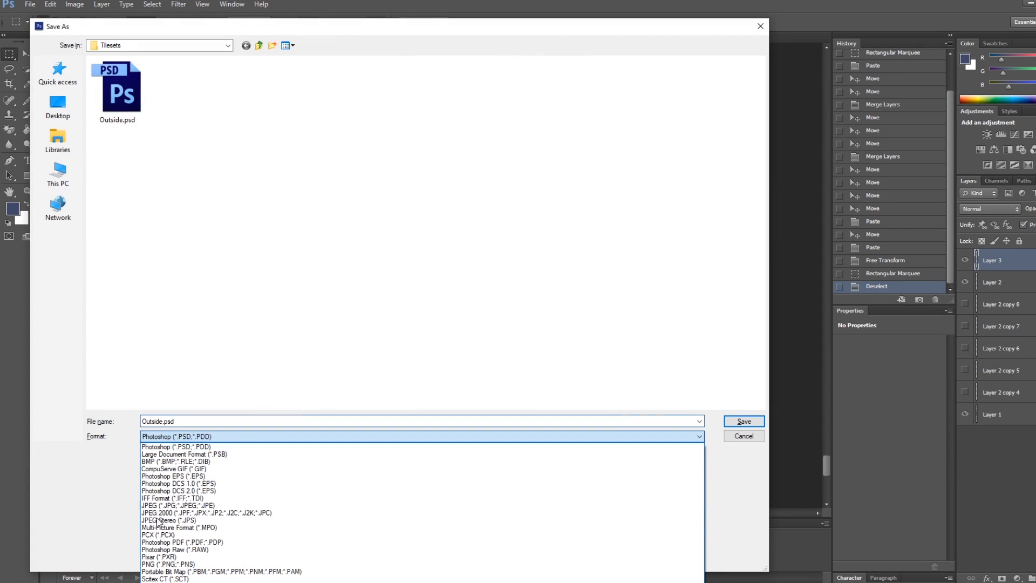
{"action": "left_click", "coordinate": [159, 564]}
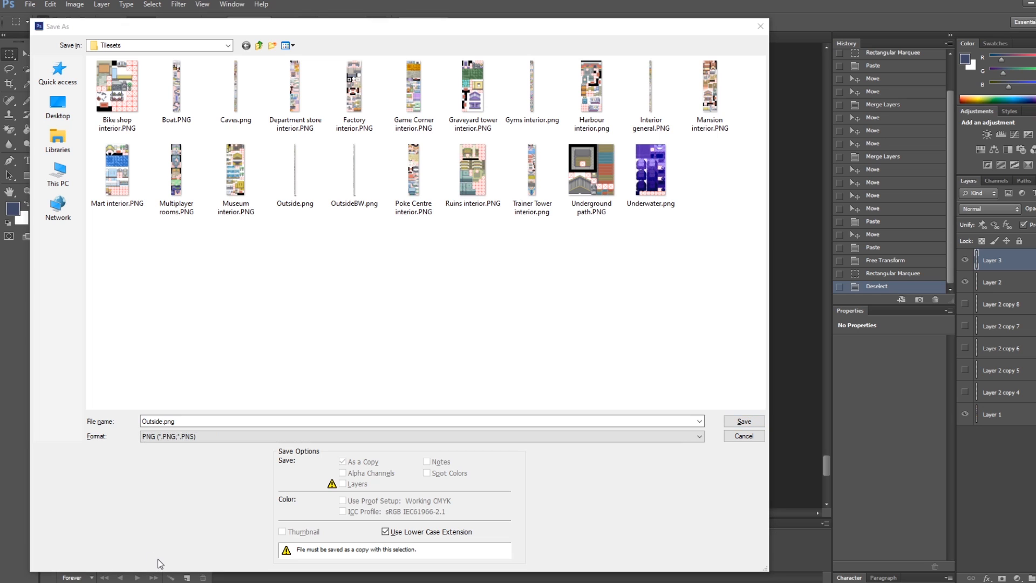
{"action": "key", "text": "Return"}
{"action": "key", "text": "Return"}
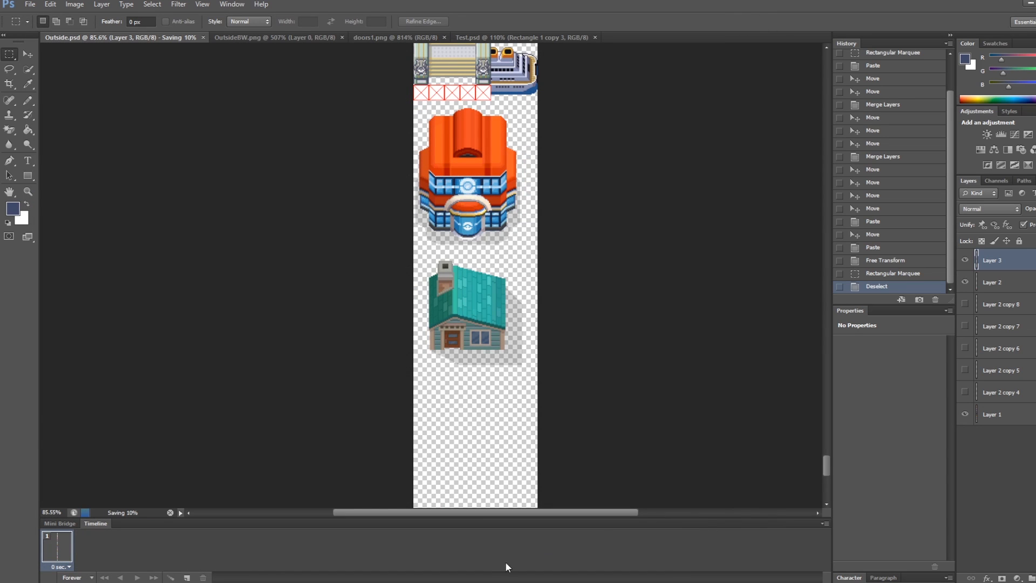
Switch to RPG Maker XP, open the Route 7 map, and erase the stray orange and dark tiles from layers 3 and 2.
{"action": "key", "text": "alt+Tab"}
{"action": "scroll", "coordinate": [76, 451], "scroll_direction": "down", "scroll_amount": 1}
{"action": "left_click", "coordinate": [46, 460]}
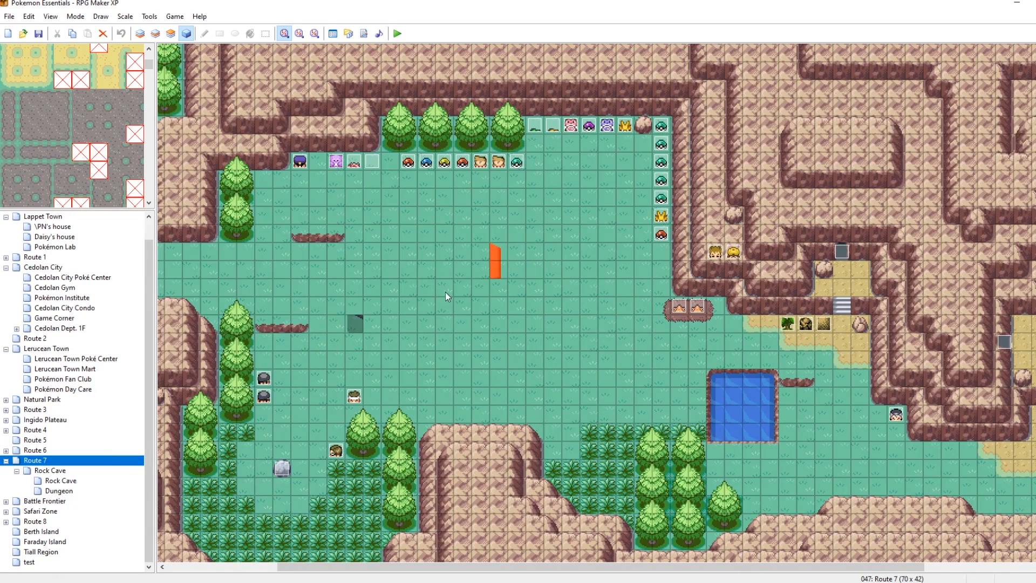
{"action": "left_click", "coordinate": [172, 36]}
{"action": "left_click", "coordinate": [155, 34]}
{"action": "left_click", "coordinate": [171, 36]}
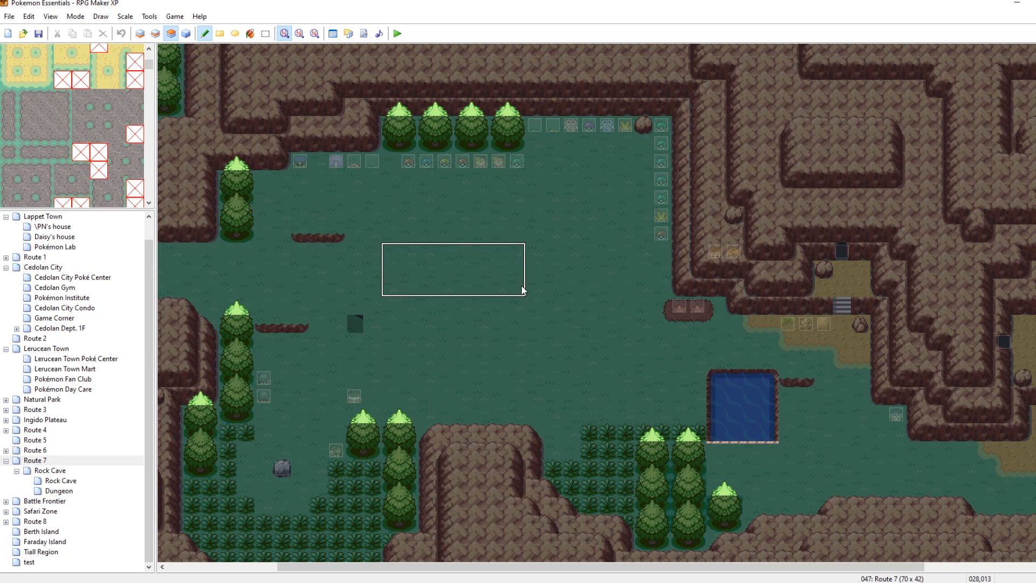
{"action": "left_click", "coordinate": [155, 34]}
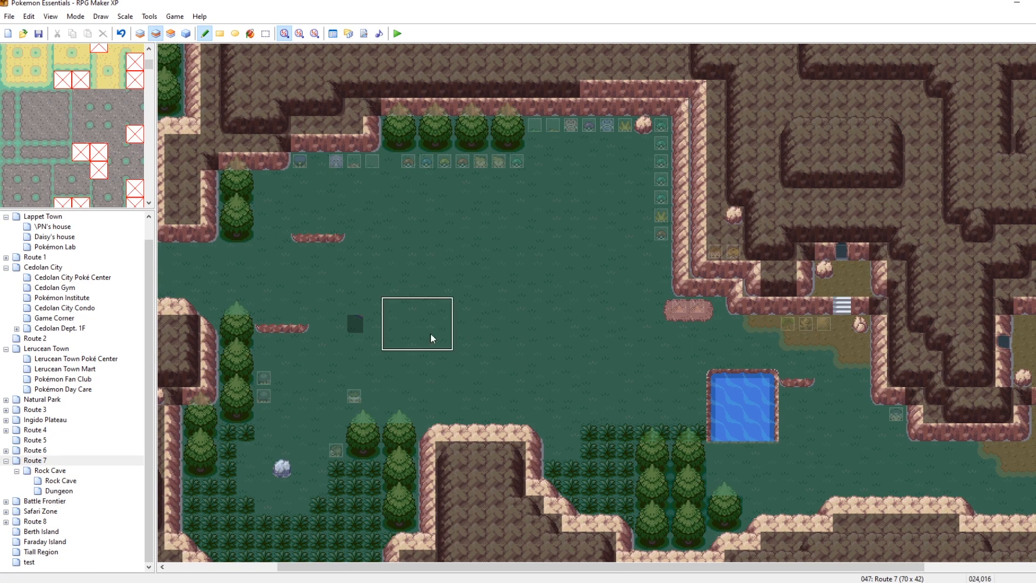
{"action": "left_click", "coordinate": [186, 33]}
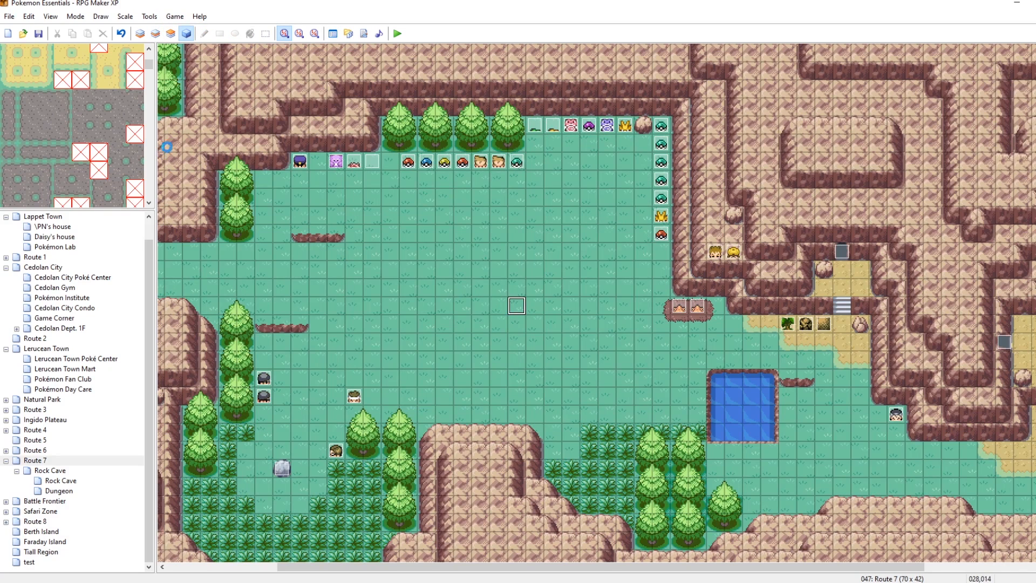
Activate map layer 2 and enlarge the tileset palette, bringing the new buildings at its end into view.
{"action": "left_click", "coordinate": [155, 33]}
{"action": "left_click_drag", "start_coordinate": [153, 69], "coordinate": [150, 93]}
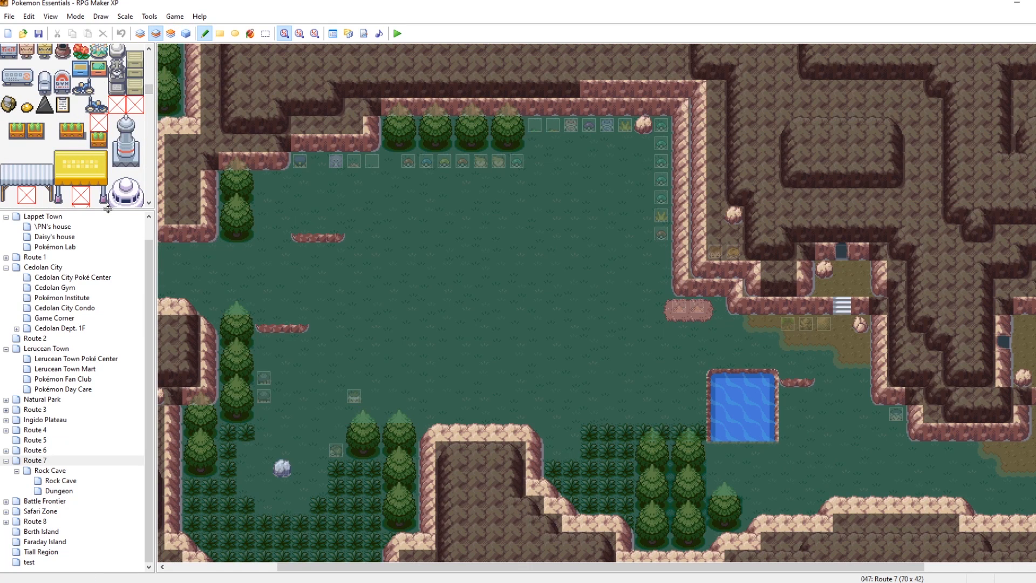
{"action": "left_click_drag", "start_coordinate": [88, 399], "coordinate": [88, 401]}
{"action": "left_click_drag", "start_coordinate": [141, 138], "coordinate": [162, 376]}
{"action": "scroll", "coordinate": [96, 323], "scroll_direction": "down", "scroll_amount": 2}
{"action": "scroll", "coordinate": [100, 321], "scroll_direction": "up", "scroll_amount": 2}
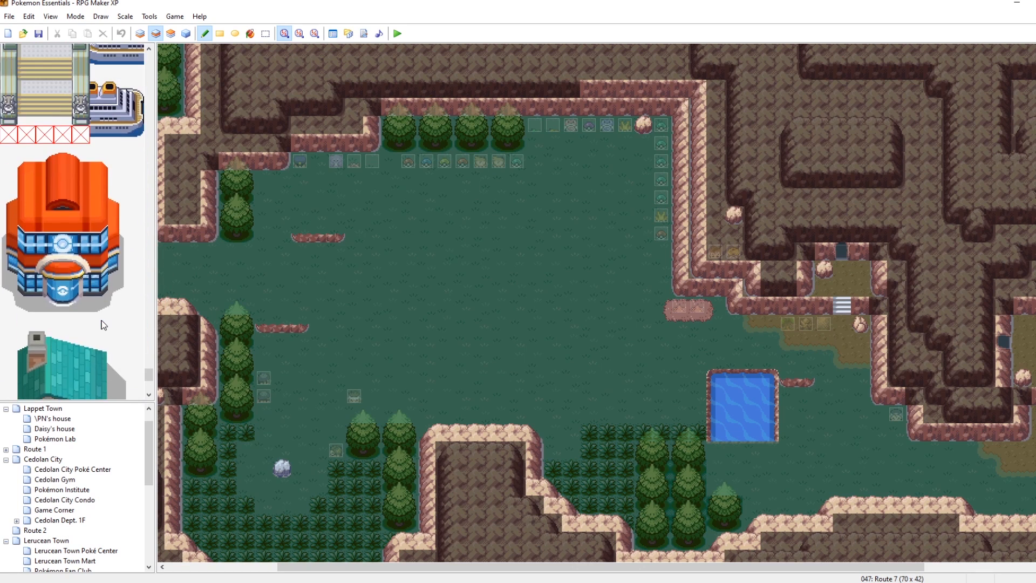
Place the 7 × 10 tile Pokémon Center on Route 7's central grass, and pick up an empty tile from the map.
{"action": "mouse_move", "coordinate": [12, 310]}
{"action": "left_mouse_down"}
{"action": "mouse_move", "coordinate": [122, 224]}
{"action": "mouse_move", "coordinate": [139, 158]}
{"action": "mouse_move", "coordinate": [121, 158]}
{"action": "left_mouse_up"}
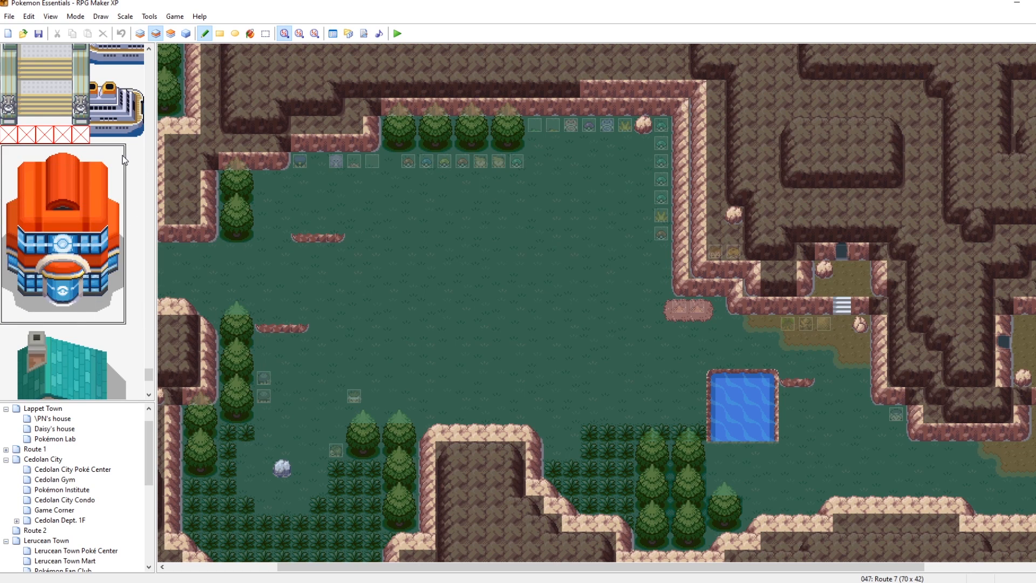
{"action": "left_click", "coordinate": [501, 189]}
{"action": "right_click", "coordinate": [427, 224]}
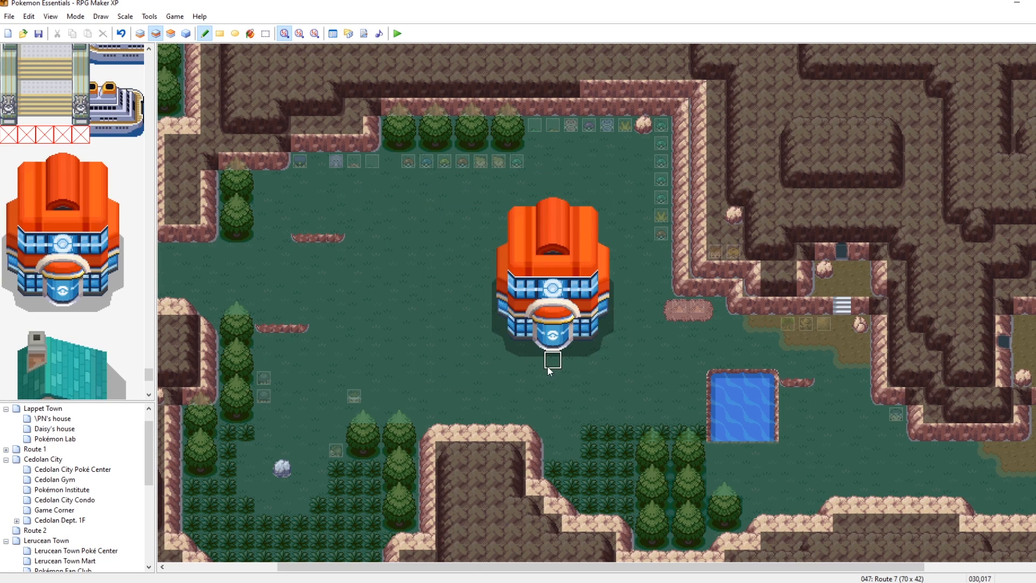
Place the 7 × 7 tile teal house west of the Pokémon Center, undo that placement, and place it one tile higher.
{"action": "scroll", "coordinate": [51, 292], "scroll_direction": "down", "scroll_amount": 3}
{"action": "left_click_drag", "start_coordinate": [16, 269], "coordinate": [8, 162]}
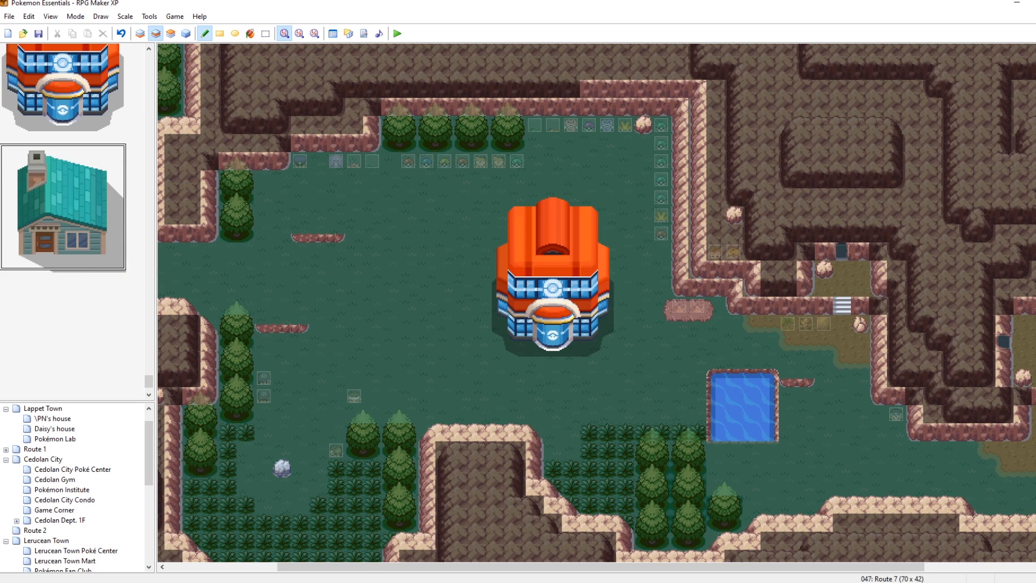
{"action": "left_click", "coordinate": [362, 241]}
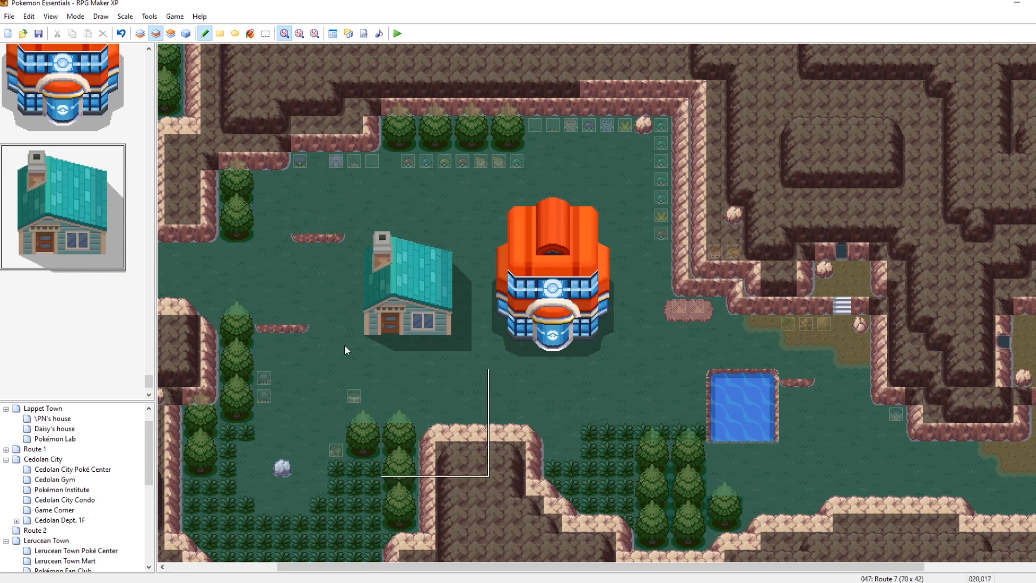
{"action": "key", "text": "ctrl+z"}
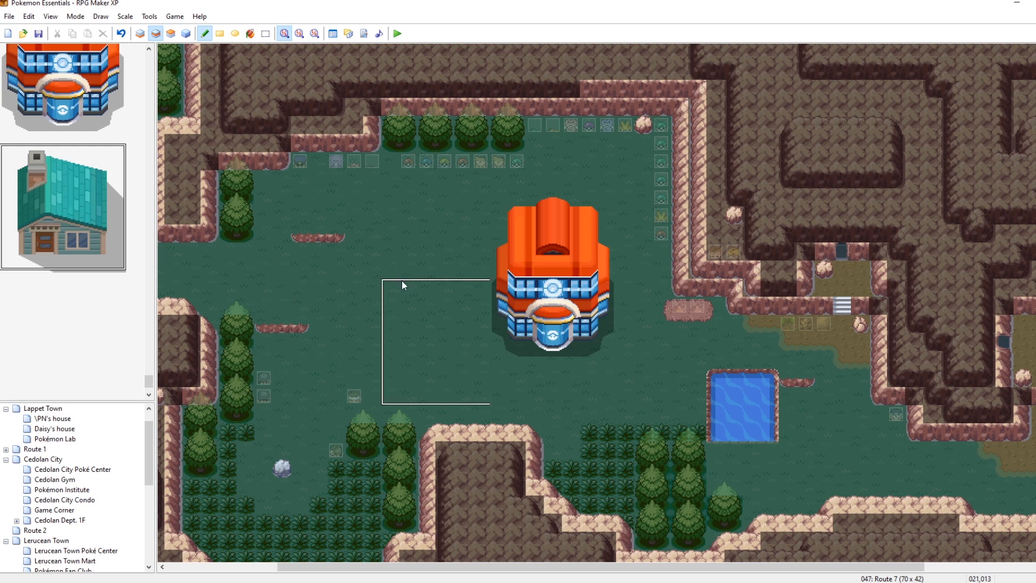
{"action": "left_click", "coordinate": [358, 220]}
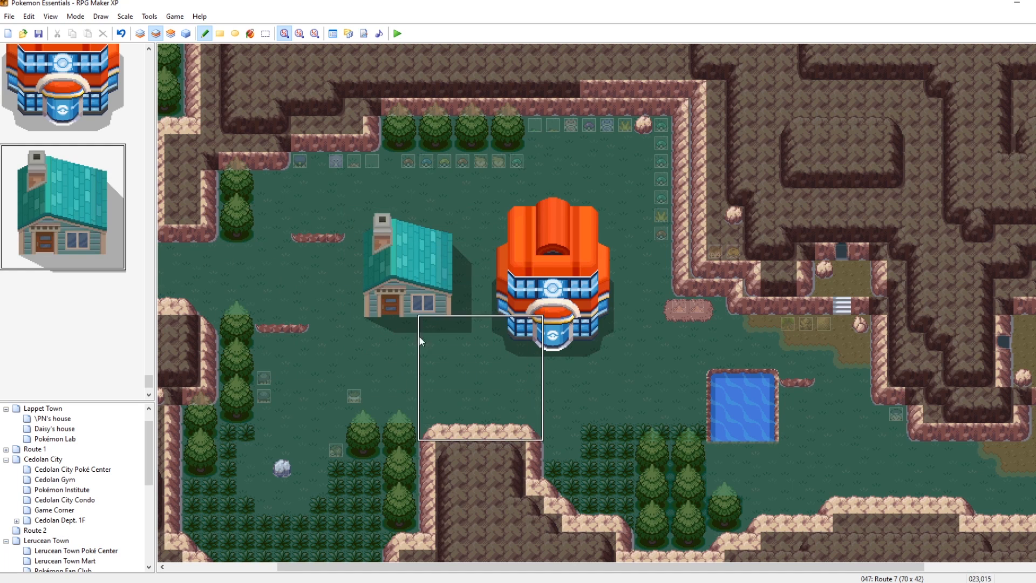
Save the project and switch the Route 7 map to its event layer.
{"action": "right_click", "coordinate": [410, 371]}
{"action": "key", "text": "ctrl+s"}
{"action": "left_click", "coordinate": [186, 33]}
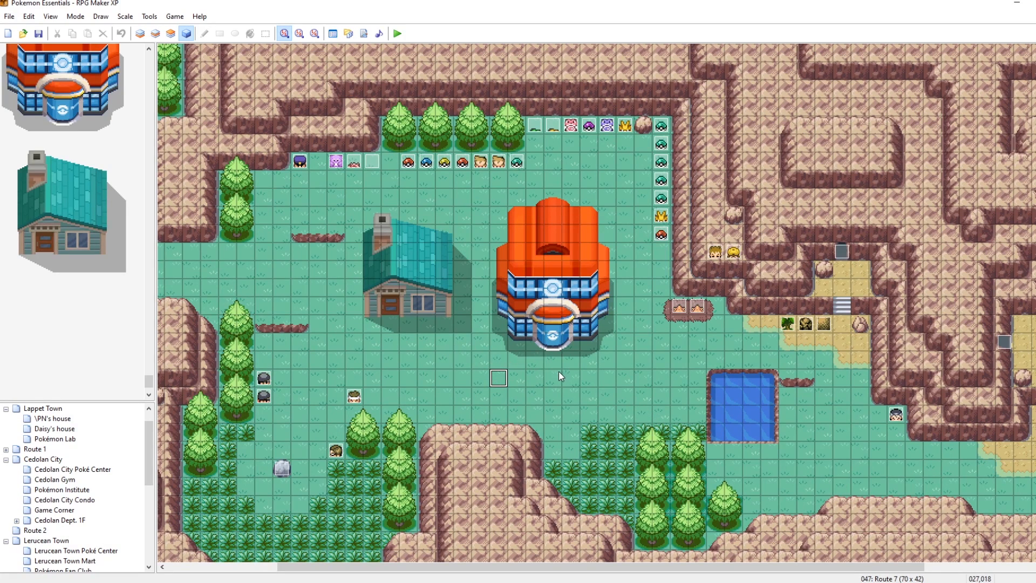
Check that the house door and the Pokémon Center door each fit within an event tile.
{"action": "left_click", "coordinate": [393, 307]}
{"action": "left_click", "coordinate": [549, 345]}
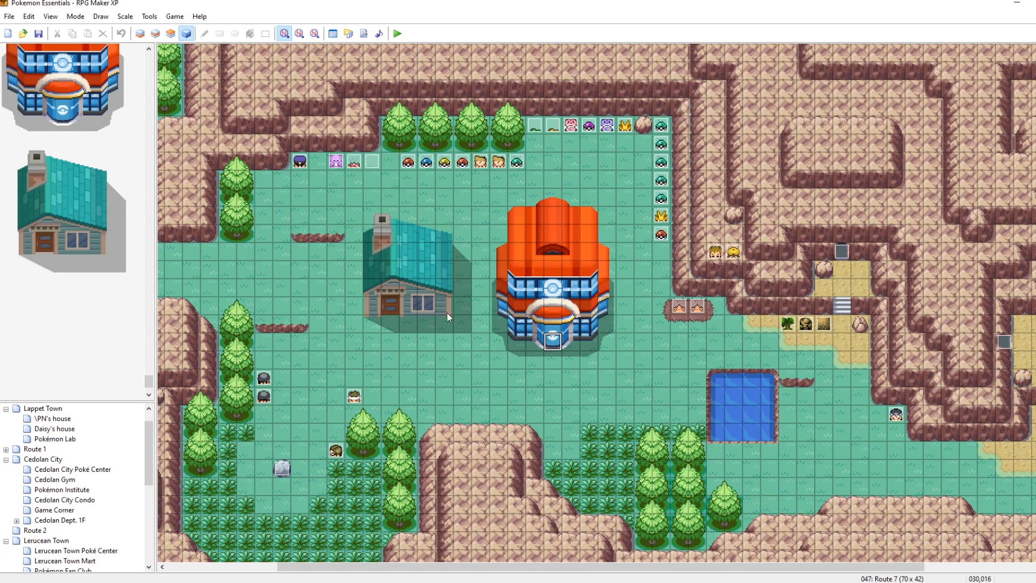
{"action": "left_click", "coordinate": [393, 309]}
{"action": "left_click", "coordinate": [523, 360]}
{"action": "left_click", "coordinate": [551, 342]}
Switch to Photoshop and show the five hidden layers Layer 2 copy 8 to Layer 2 copy 4 and Layer 1 in Outside.psd.
{"action": "left_click", "coordinate": [251, 582]}
{"action": "scroll", "coordinate": [389, 132], "scroll_direction": "up", "scroll_amount": 5, "text": "alt"}
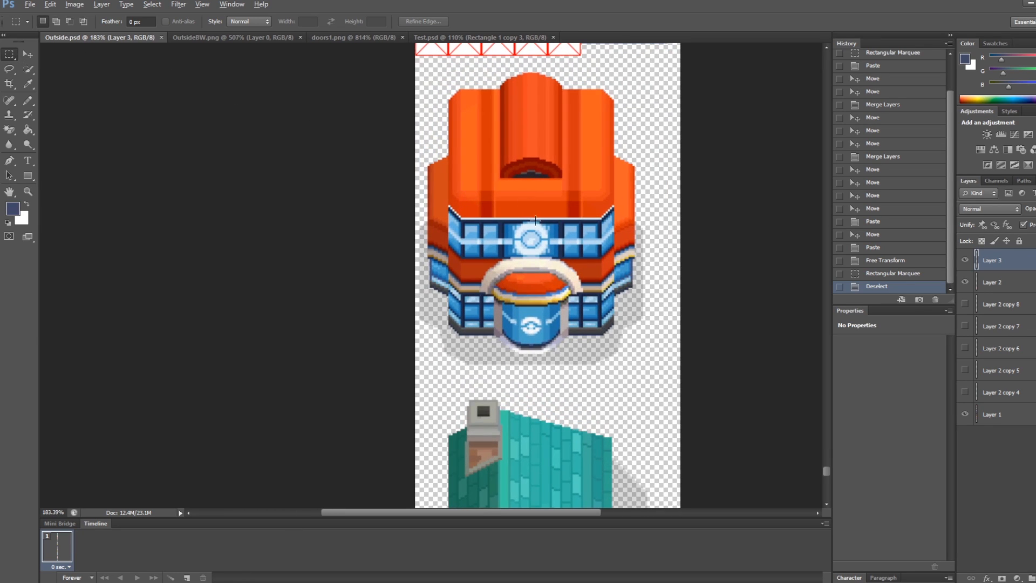
{"action": "left_click_drag", "start_coordinate": [966, 305], "coordinate": [965, 394]}
{"action": "scroll", "coordinate": [720, 316], "scroll_direction": "down", "scroll_amount": 1}
{"action": "scroll", "coordinate": [701, 319], "scroll_direction": "up", "scroll_amount": 3, "text": "alt"}
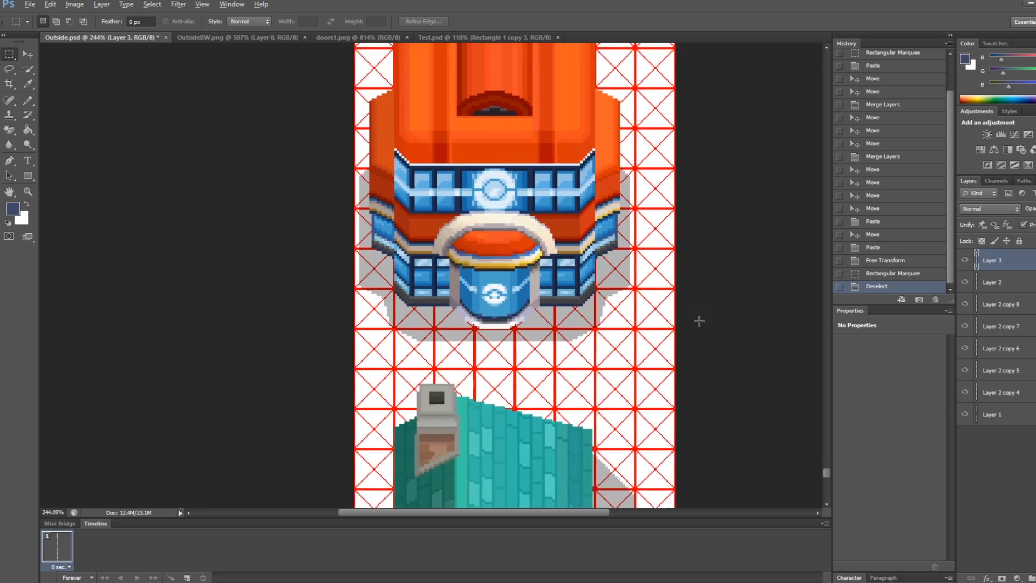
Check which buildings Layer 3 and Layer 2 hold, and rename Layer 2 as pokecenter.
{"action": "left_click", "coordinate": [966, 261]}
{"action": "left_click", "coordinate": [965, 260]}
{"action": "left_click", "coordinate": [966, 282]}
{"action": "left_click", "coordinate": [966, 282]}
{"action": "left_click", "coordinate": [997, 287]}
{"action": "double_click", "coordinate": [996, 285]}
{"action": "type", "text": "pokecenter"}
{"action": "key", "text": "Return"}
Rename Layer 3 as house and keep it as the active layer.
{"action": "double_click", "coordinate": [993, 259]}
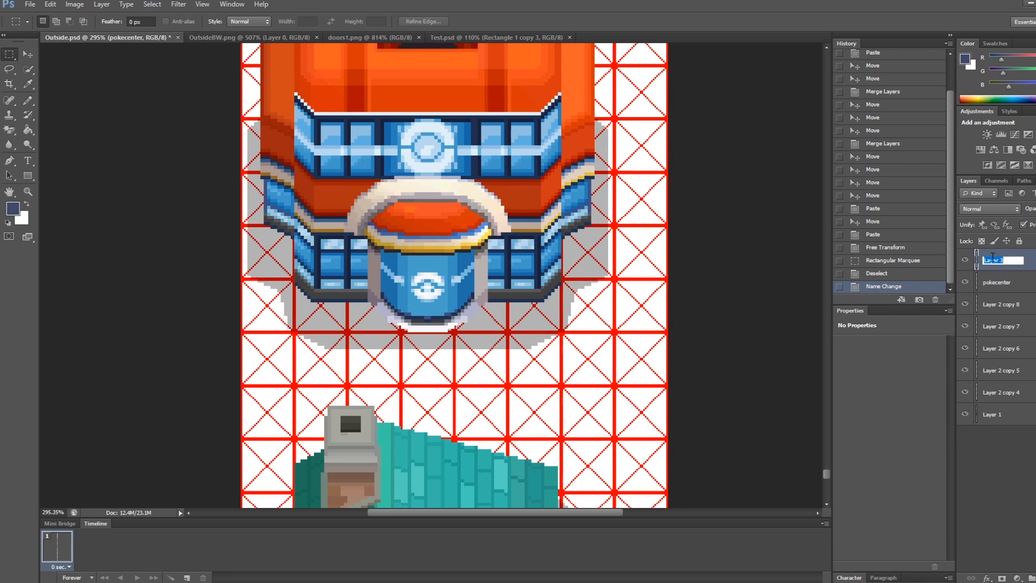
{"action": "type", "text": "house"}
{"action": "key", "text": "Return"}
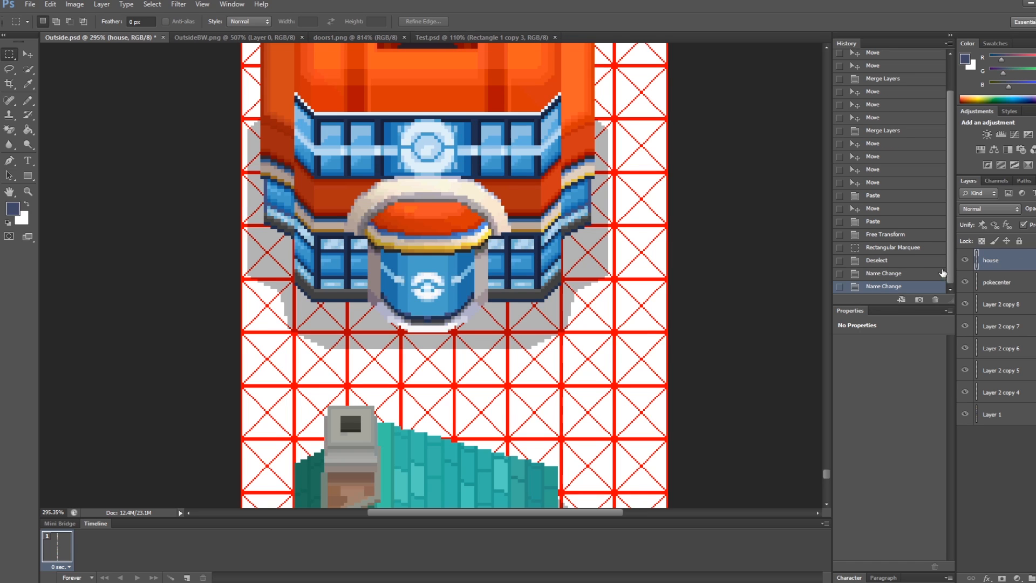
{"action": "left_click", "coordinate": [994, 286]}
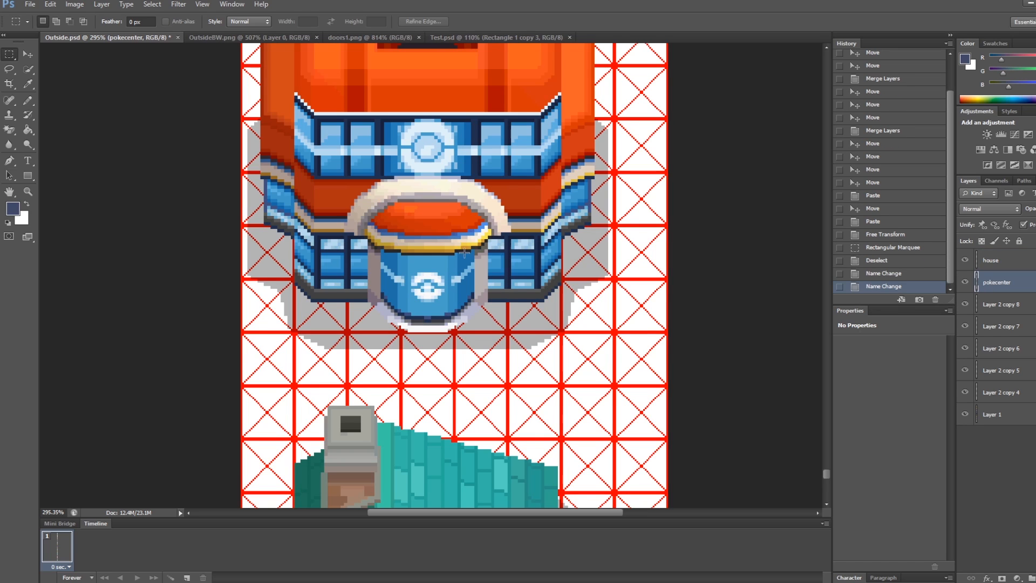
{"action": "left_click", "coordinate": [985, 264]}
Examine how the lower edge of the teal house's door lines up with the tile grid.
{"action": "scroll", "coordinate": [348, 226], "scroll_direction": "down", "scroll_amount": 12, "text": "alt"}
{"action": "scroll", "coordinate": [281, 380], "scroll_direction": "up", "scroll_amount": 12, "text": "alt"}
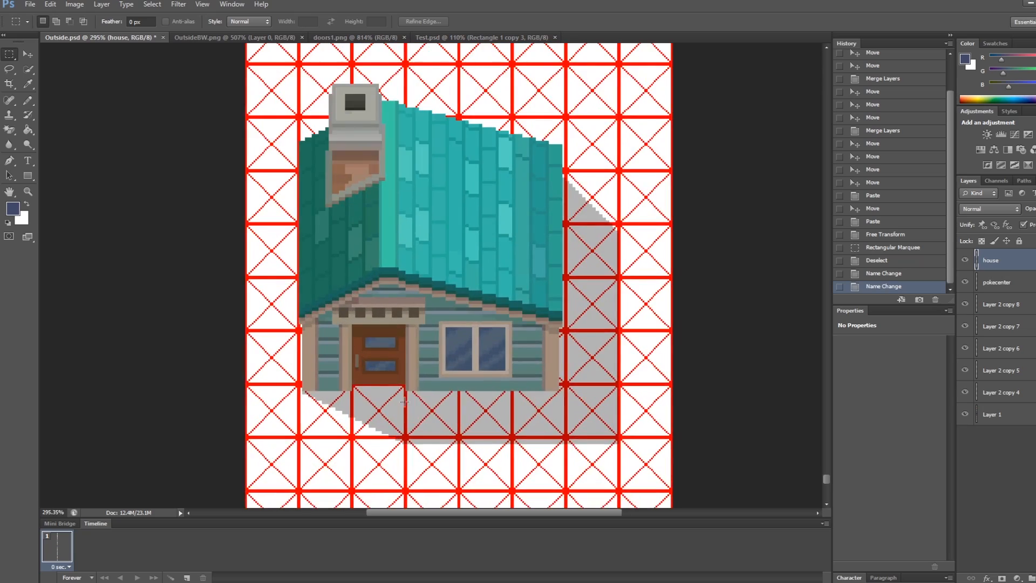
{"action": "scroll", "coordinate": [378, 401], "scroll_direction": "up", "scroll_amount": 4, "text": "alt"}
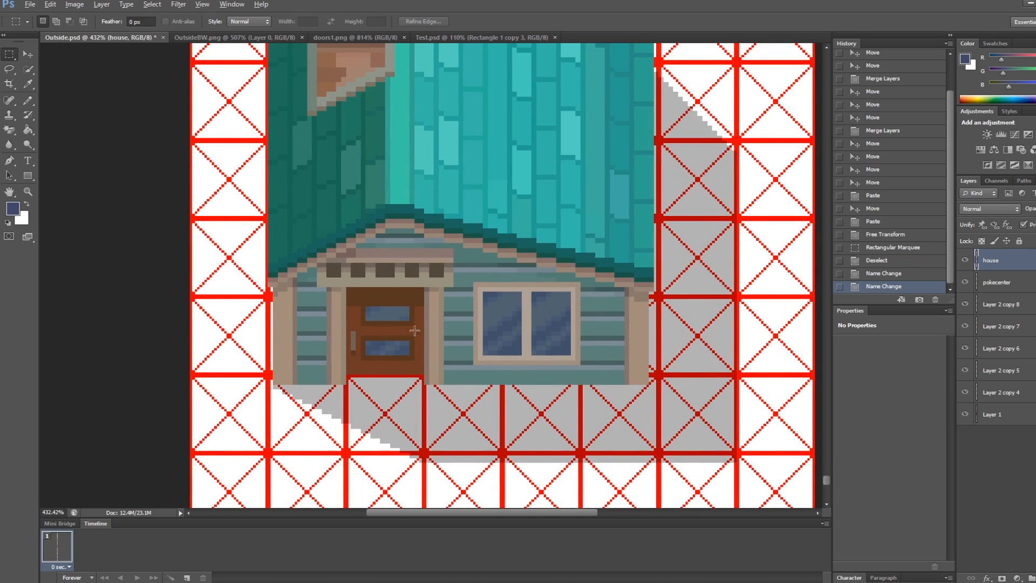
{"action": "scroll", "coordinate": [421, 327], "scroll_direction": "up", "scroll_amount": 3, "text": "alt"}
{"action": "scroll", "coordinate": [331, 388], "scroll_direction": "up", "scroll_amount": 2, "text": "alt"}
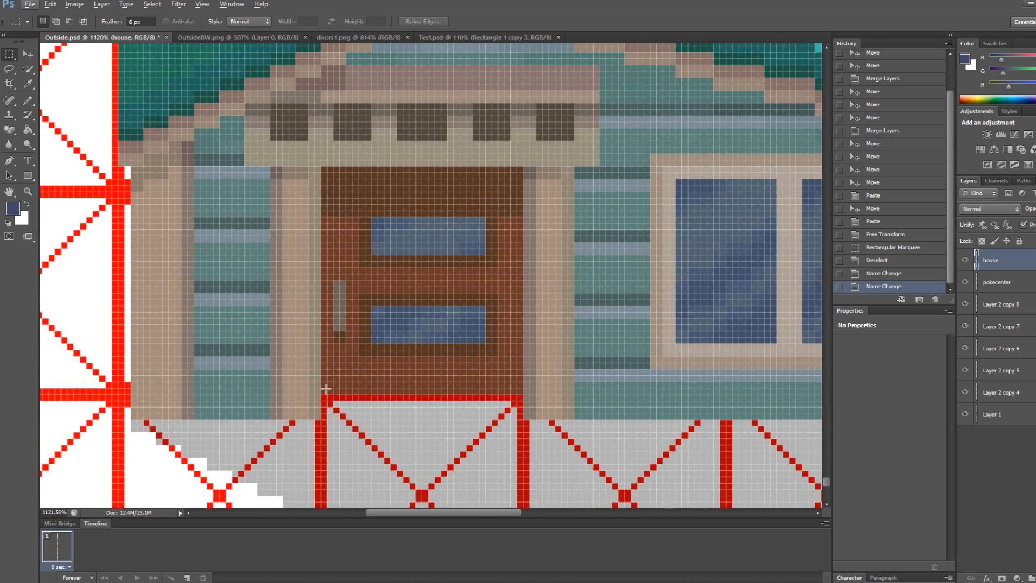
{"action": "left_click_drag", "start_coordinate": [325, 390], "coordinate": [523, 338]}
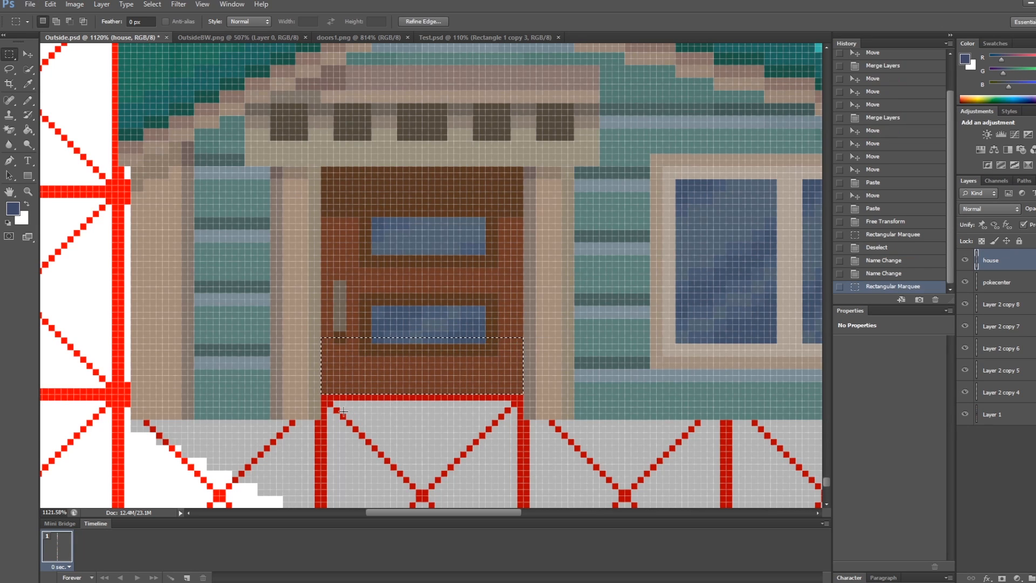
{"action": "scroll", "coordinate": [223, 405], "scroll_direction": "down", "scroll_amount": 1}
{"action": "key", "text": "ctrl+d"}
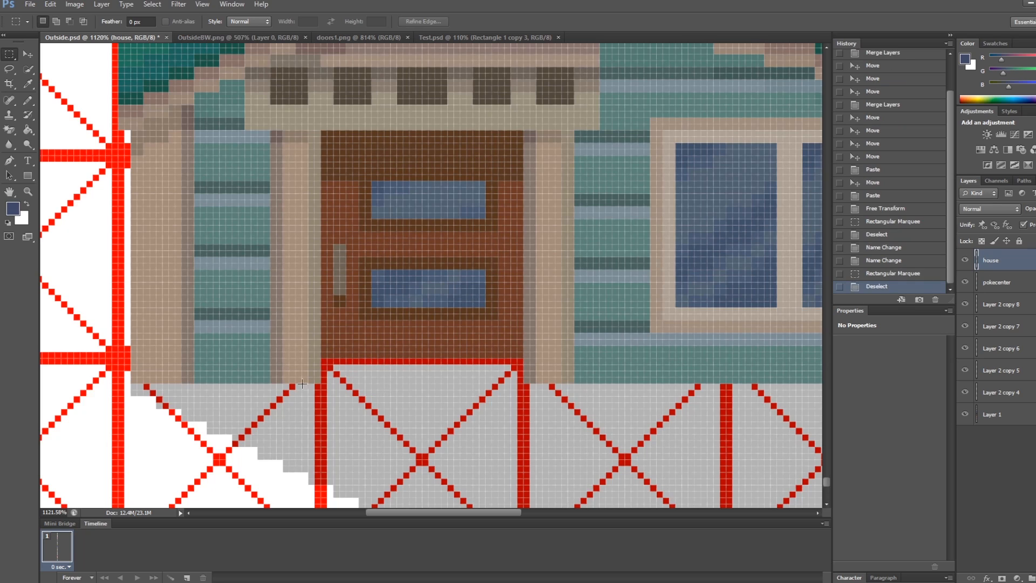
Copy the teal house's entire door, 32 × 36 px, using a rectangular selection, and clear the selection.
{"action": "scroll", "coordinate": [432, 390], "scroll_direction": "down", "scroll_amount": 2, "text": "alt"}
{"action": "scroll", "coordinate": [432, 391], "scroll_direction": "up", "scroll_amount": 3, "text": "alt"}
{"action": "left_click_drag", "start_coordinate": [398, 378], "coordinate": [688, 49]}
{"action": "scroll", "coordinate": [393, 204], "scroll_direction": "down", "scroll_amount": 1, "text": "alt"}
{"action": "scroll", "coordinate": [393, 204], "scroll_direction": "down", "scroll_amount": 2, "text": "alt"}
{"action": "scroll", "coordinate": [505, 263], "scroll_direction": "down", "scroll_amount": 1, "text": "alt"}
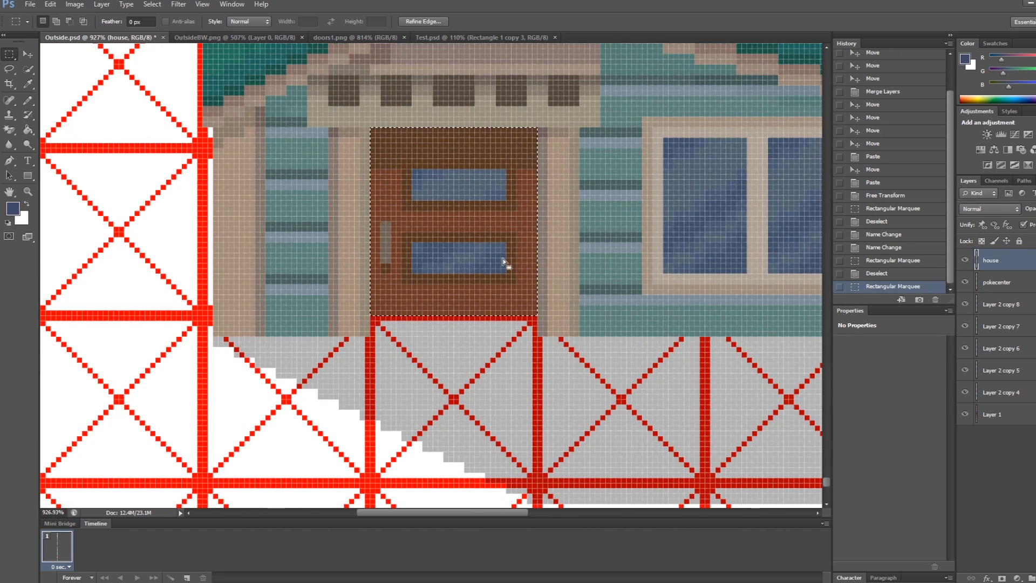
{"action": "left_click", "coordinate": [584, 229]}
Create a new document 128 pixels wide and 144 pixels high.
{"action": "left_click", "coordinate": [27, 3]}
{"action": "left_click", "coordinate": [49, 19]}
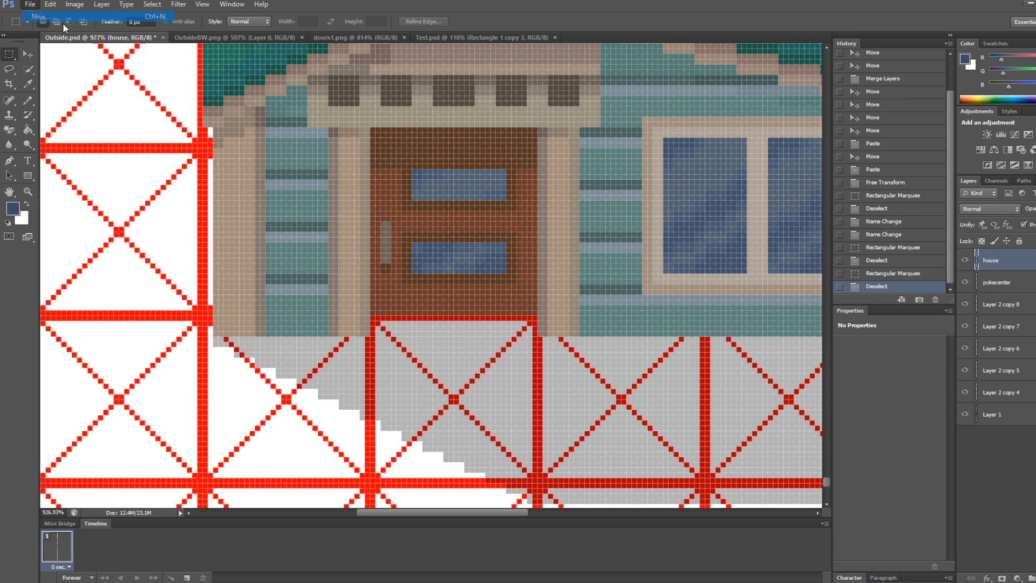
{"action": "left_click_drag", "start_coordinate": [388, 177], "coordinate": [518, 169]}
{"action": "double_click", "coordinate": [507, 239]}
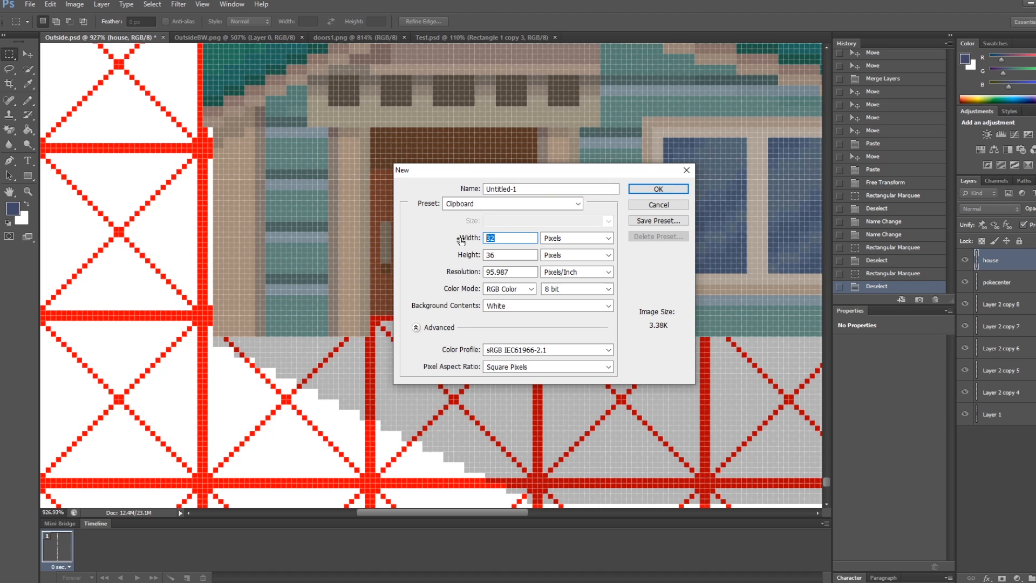
{"action": "type", "text": "128"}
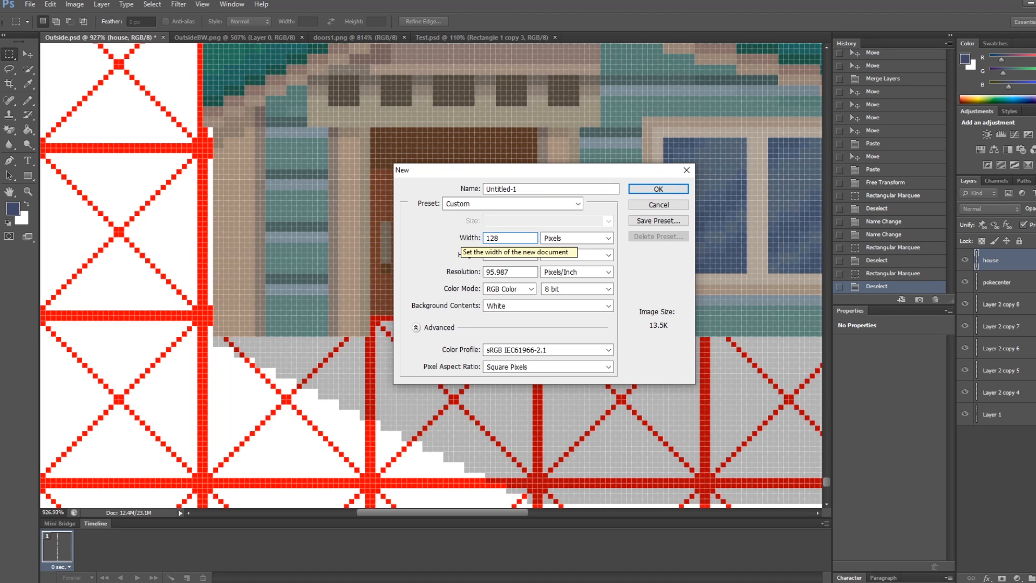
{"action": "left_click_drag", "start_coordinate": [497, 255], "coordinate": [489, 254]}
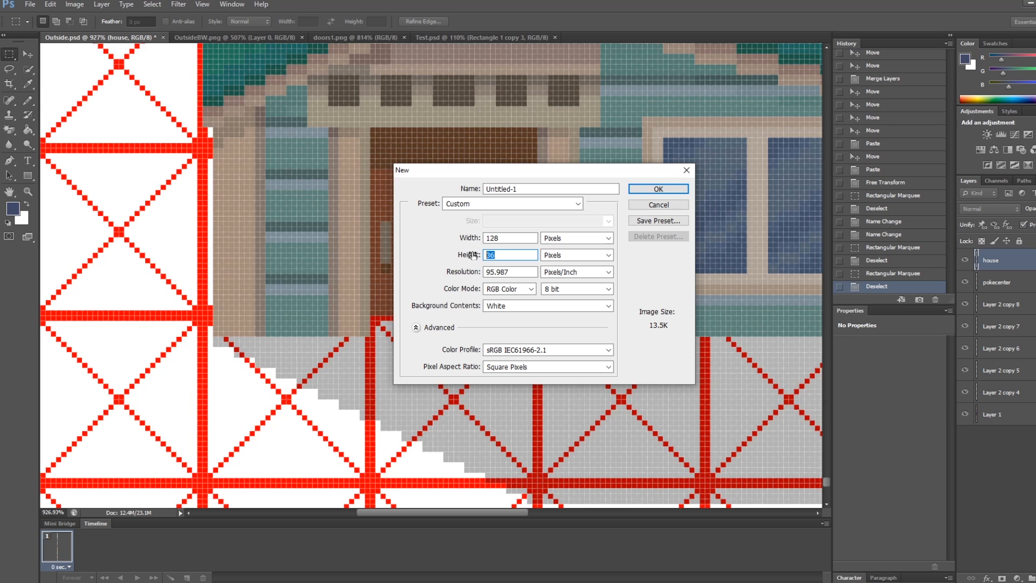
{"action": "type", "text": "144"}
{"action": "left_click", "coordinate": [654, 189]}
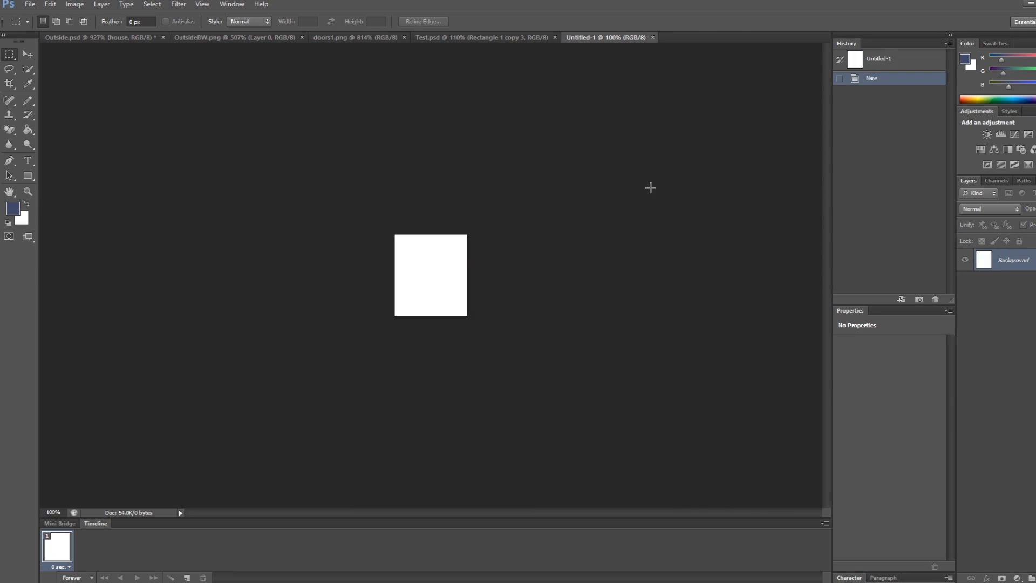
Paste the copied door into the new document and hide the Background layer.
{"action": "scroll", "coordinate": [346, 222], "scroll_direction": "up", "scroll_amount": 3, "text": "alt"}
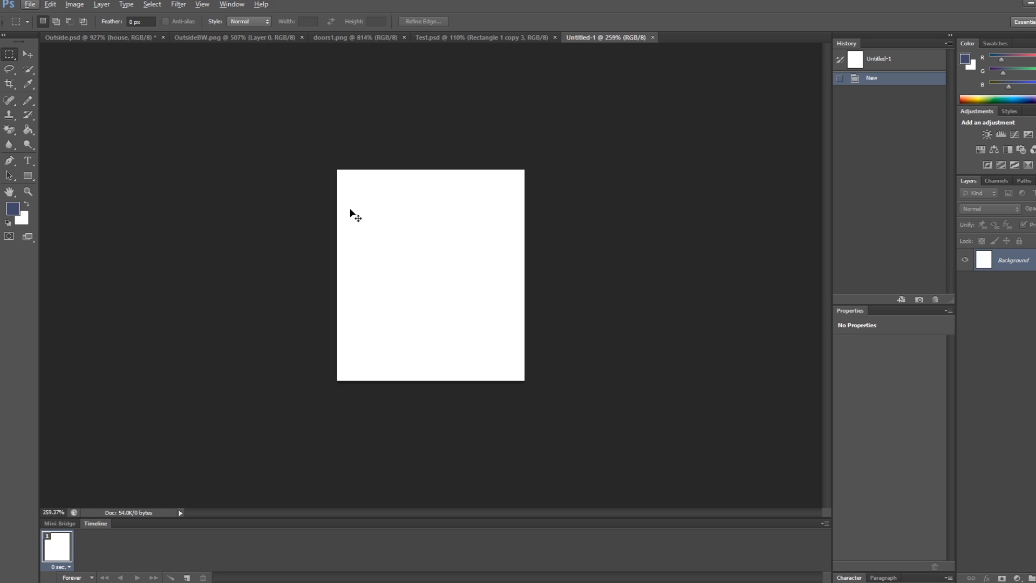
{"action": "key", "text": "ctrl+v"}
{"action": "left_click", "coordinate": [965, 281]}
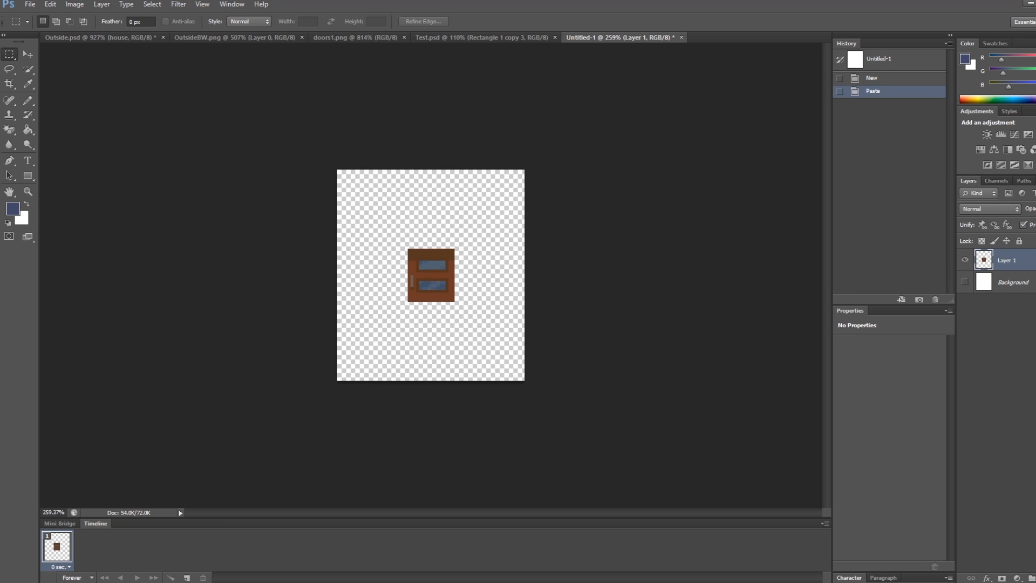
{"action": "left_click", "coordinate": [27, 55]}
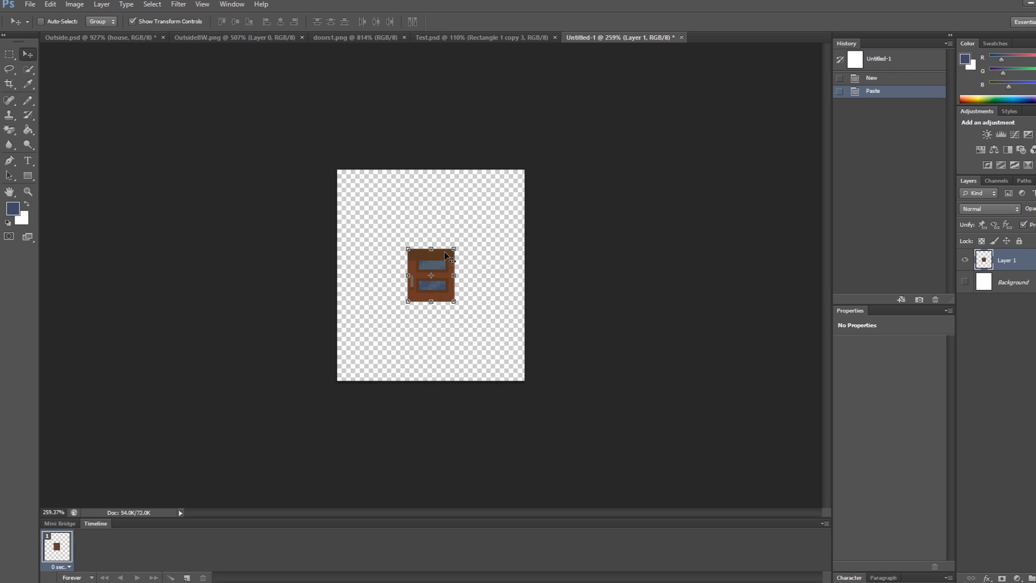
Examine in doors1.png how each door's animation frames are arranged in columns.
{"action": "left_click", "coordinate": [370, 38]}
{"action": "scroll", "coordinate": [406, 259], "scroll_direction": "down", "scroll_amount": 3, "text": "alt"}
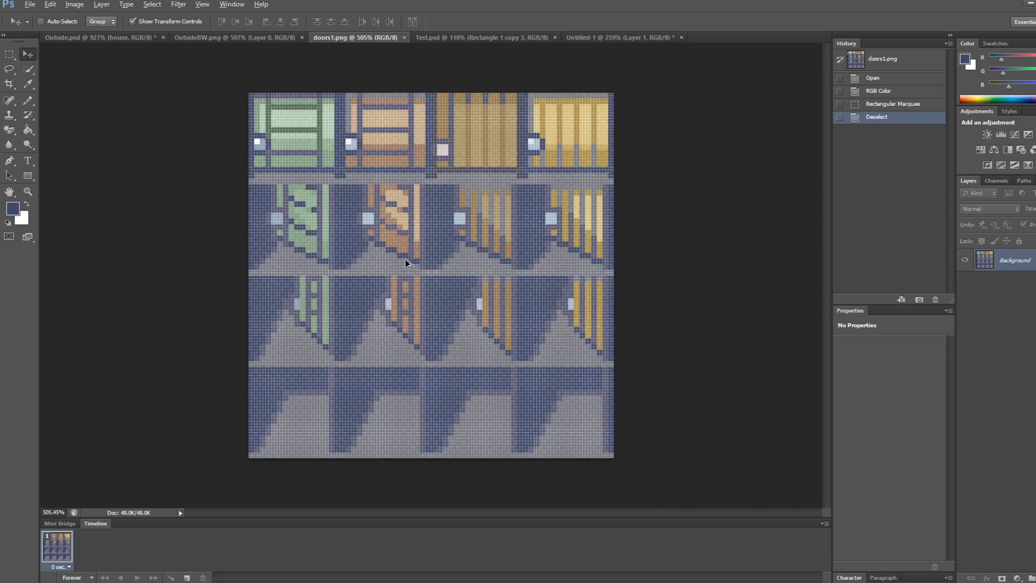
{"action": "scroll", "coordinate": [406, 263], "scroll_direction": "down", "scroll_amount": 1, "text": "alt"}
{"action": "key", "text": "m"}
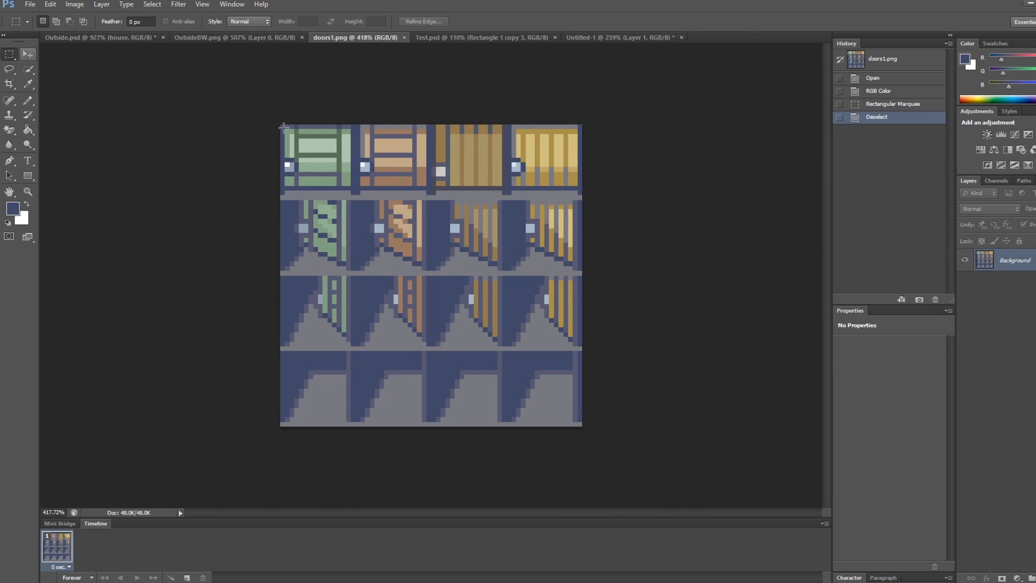
{"action": "left_click_drag", "start_coordinate": [268, 120], "coordinate": [352, 472]}
{"action": "left_click_drag", "start_coordinate": [359, 122], "coordinate": [411, 478]}
{"action": "left_click_drag", "start_coordinate": [444, 124], "coordinate": [484, 427]}
{"action": "left_click_drag", "start_coordinate": [280, 116], "coordinate": [318, 451]}
{"action": "left_click", "coordinate": [426, 264]}
Return to Untitled-1 and move the pasted door into the canvas's upper-left corner.
{"action": "left_click", "coordinate": [609, 35]}
{"action": "key", "text": "v"}
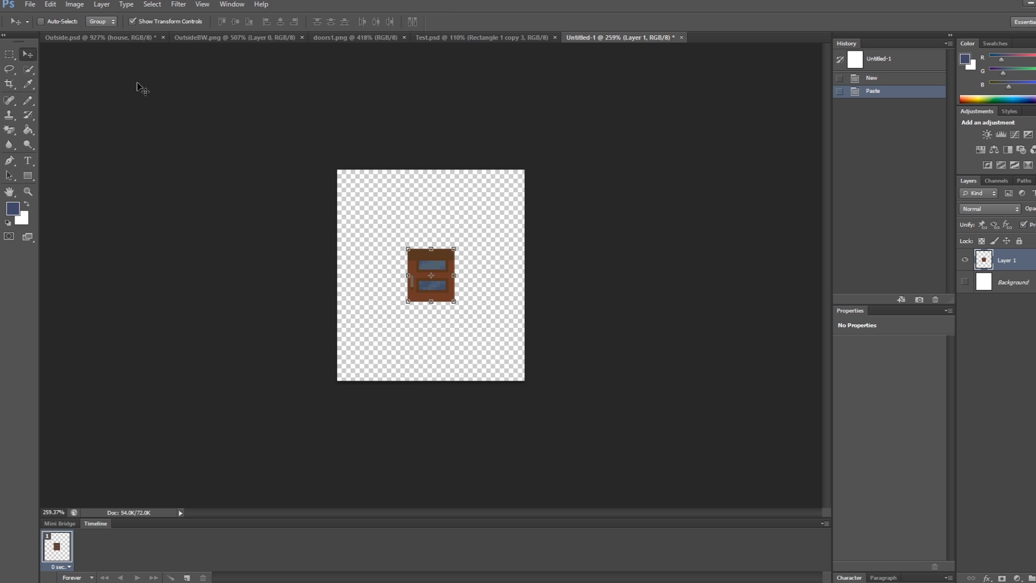
{"action": "scroll", "coordinate": [432, 259], "scroll_direction": "up", "scroll_amount": 2, "text": "alt"}
{"action": "left_click_drag", "start_coordinate": [438, 251], "coordinate": [338, 148]}
{"action": "scroll", "coordinate": [211, 117], "scroll_direction": "up", "scroll_amount": 2, "text": "alt"}
Duplicate the door three times straight down, filling the first column of the canvas with four stacked doors.
{"action": "left_click_drag", "start_coordinate": [321, 76], "coordinate": [323, 201], "text": "alt"}
{"action": "left_click_drag", "start_coordinate": [359, 287], "coordinate": [324, 343], "text": "alt"}
{"action": "scroll", "coordinate": [413, 348], "scroll_direction": "down", "scroll_amount": 2}
{"action": "scroll", "coordinate": [250, 312], "scroll_direction": "down", "scroll_amount": 3, "text": "alt"}
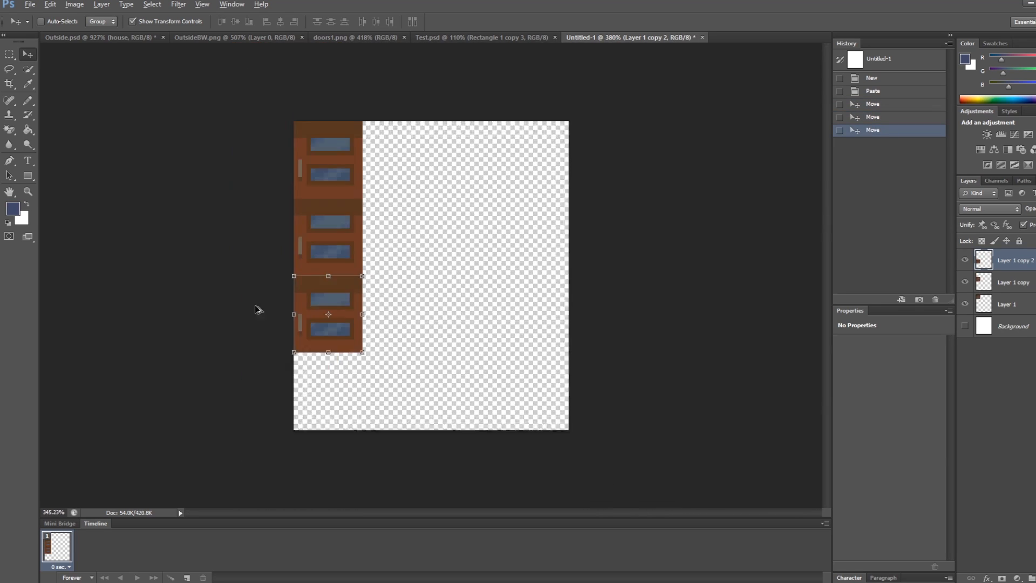
{"action": "scroll", "coordinate": [225, 351], "scroll_direction": "up", "scroll_amount": 3, "text": "alt"}
{"action": "left_click_drag", "start_coordinate": [315, 307], "coordinate": [338, 409], "text": "alt"}
{"action": "scroll", "coordinate": [338, 364], "scroll_direction": "down", "scroll_amount": 2}
{"action": "left_click_drag", "start_coordinate": [329, 371], "coordinate": [322, 371]}
{"action": "scroll", "coordinate": [185, 347], "scroll_direction": "down", "scroll_amount": 3, "text": "alt"}
{"action": "key", "text": "alt"}
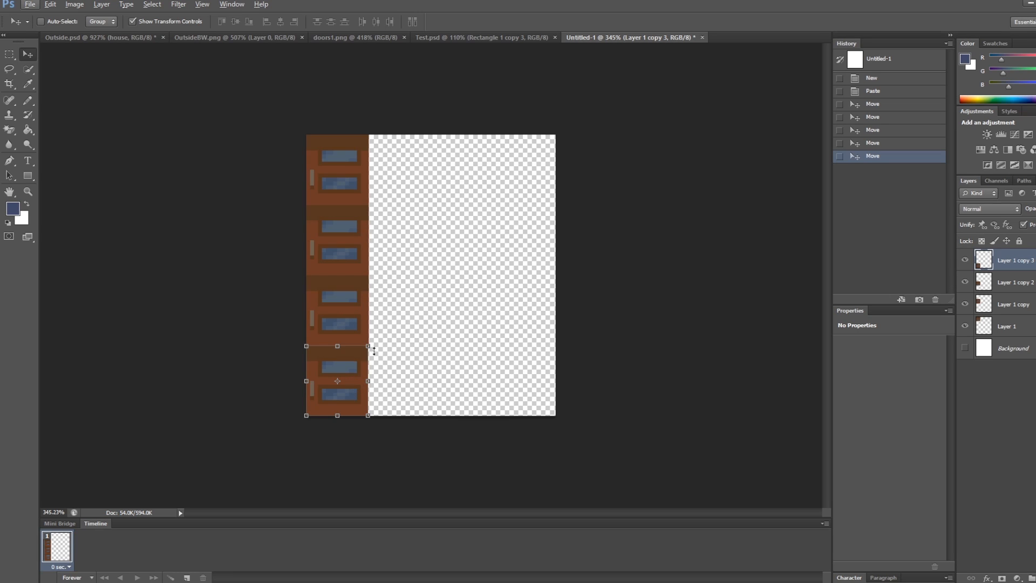
Examine the dark blue door openings in doors1.png and return to Untitled-1.
{"action": "left_click", "coordinate": [460, 38]}
{"action": "left_click", "coordinate": [369, 39]}
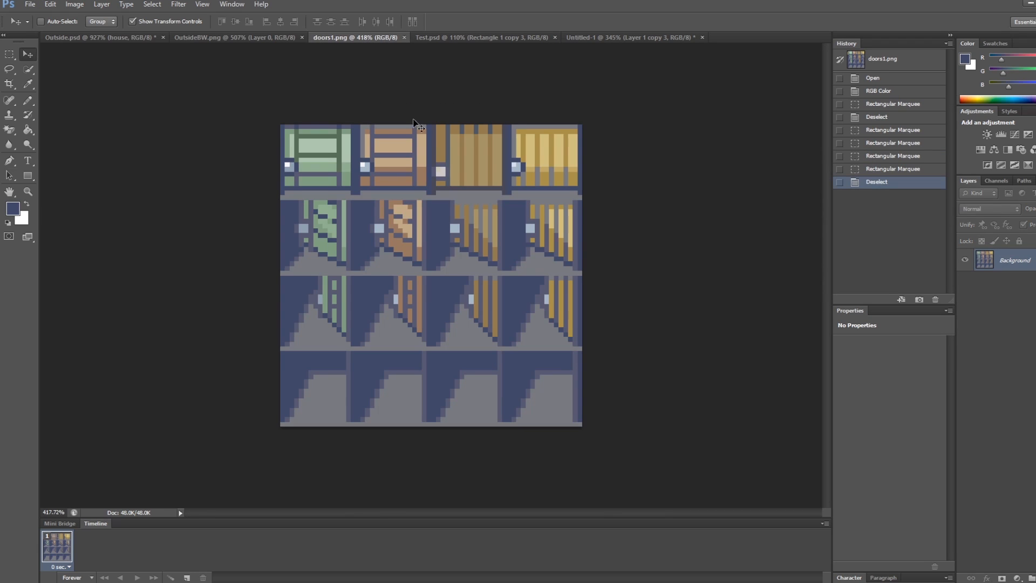
{"action": "left_click", "coordinate": [29, 102]}
{"action": "left_click", "coordinate": [28, 130]}
{"action": "scroll", "coordinate": [277, 373], "scroll_direction": "up", "scroll_amount": 3, "text": "alt"}
{"action": "scroll", "coordinate": [221, 378], "scroll_direction": "down", "scroll_amount": 2, "text": "alt"}
{"action": "left_click", "coordinate": [594, 34]}
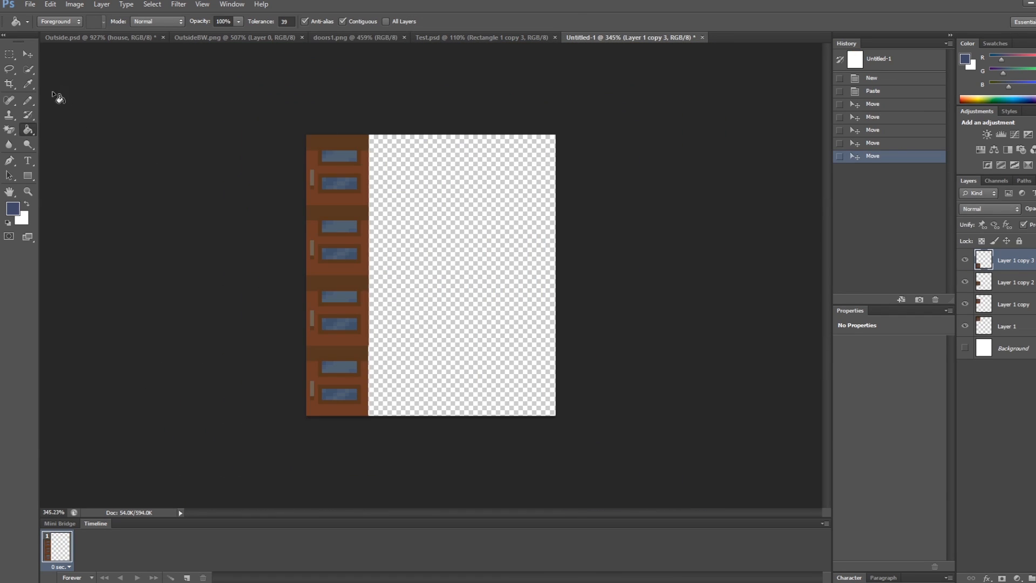
Draw a dark blue rectangle covering the first column at full canvas height, and place its layer beneath the door layers.
{"action": "left_click", "coordinate": [29, 175]}
{"action": "left_click_drag", "start_coordinate": [427, 184], "coordinate": [502, 353]}
{"action": "left_click", "coordinate": [27, 54]}
{"action": "left_click_drag", "start_coordinate": [458, 232], "coordinate": [333, 184]}
{"action": "left_click_drag", "start_coordinate": [377, 299], "coordinate": [364, 409]}
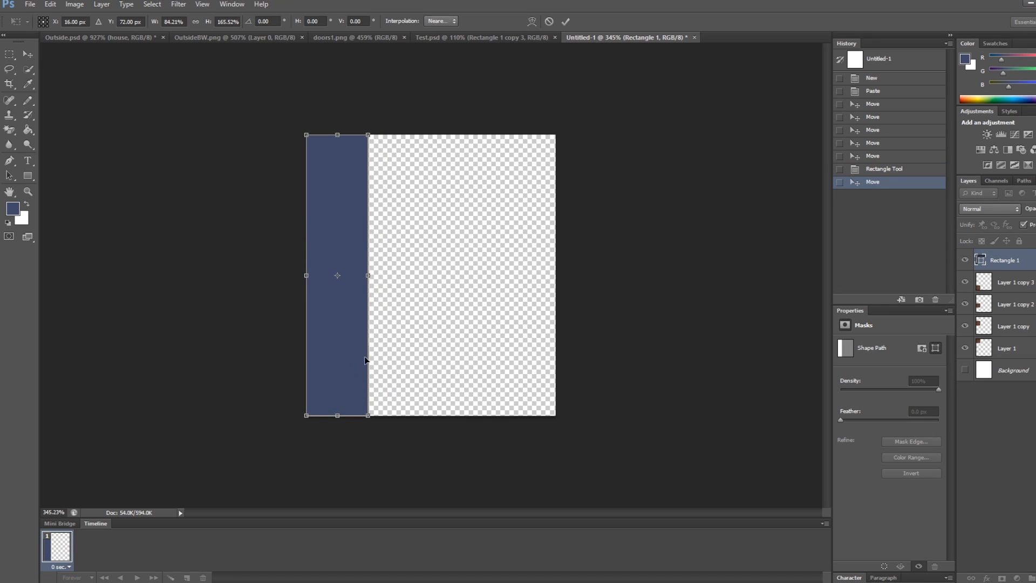
{"action": "key", "text": "Return"}
{"action": "left_click_drag", "start_coordinate": [1009, 266], "coordinate": [1011, 357]}
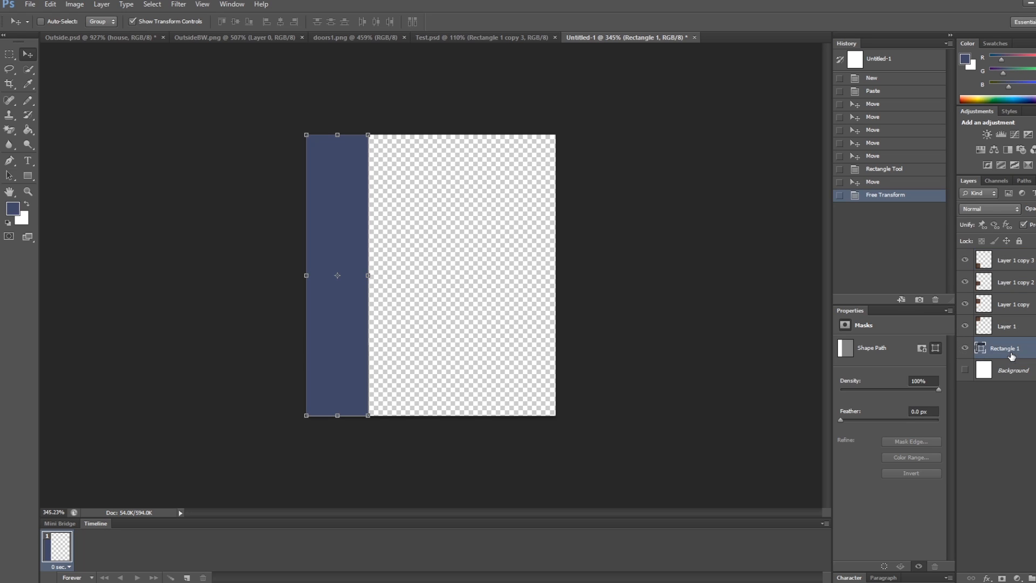
Move Layer 1 to the top of the layer stack and leave it as the only visible door layer.
{"action": "left_click_drag", "start_coordinate": [964, 326], "coordinate": [965, 260]}
{"action": "left_click_drag", "start_coordinate": [1008, 326], "coordinate": [1016, 253]}
{"action": "left_click", "coordinate": [1014, 306]}
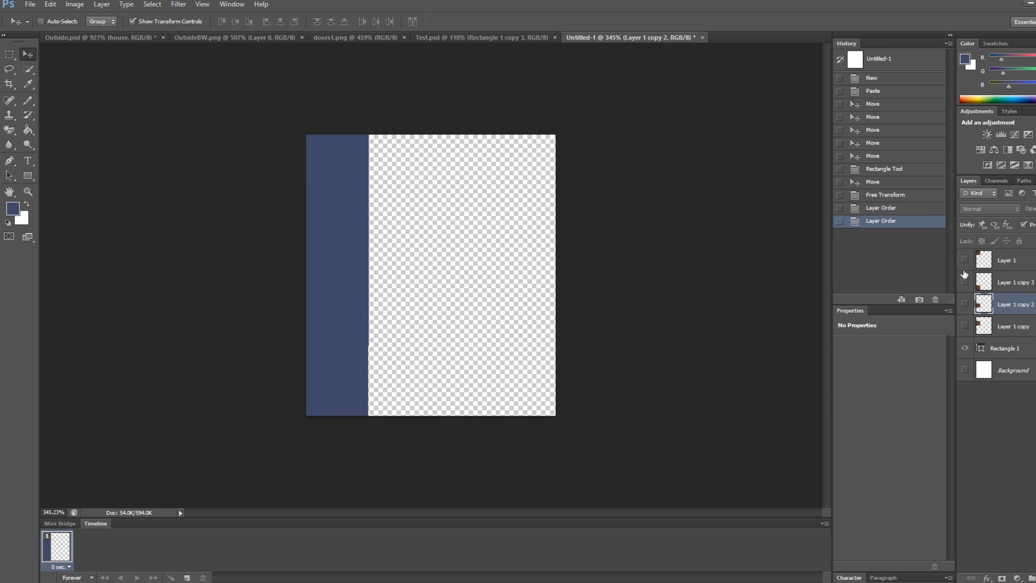
{"action": "left_click", "coordinate": [965, 260]}
{"action": "scroll", "coordinate": [340, 162], "scroll_direction": "up", "scroll_amount": 2, "text": "alt"}
{"action": "scroll", "coordinate": [326, 222], "scroll_direction": "down", "scroll_amount": 2, "text": "alt"}
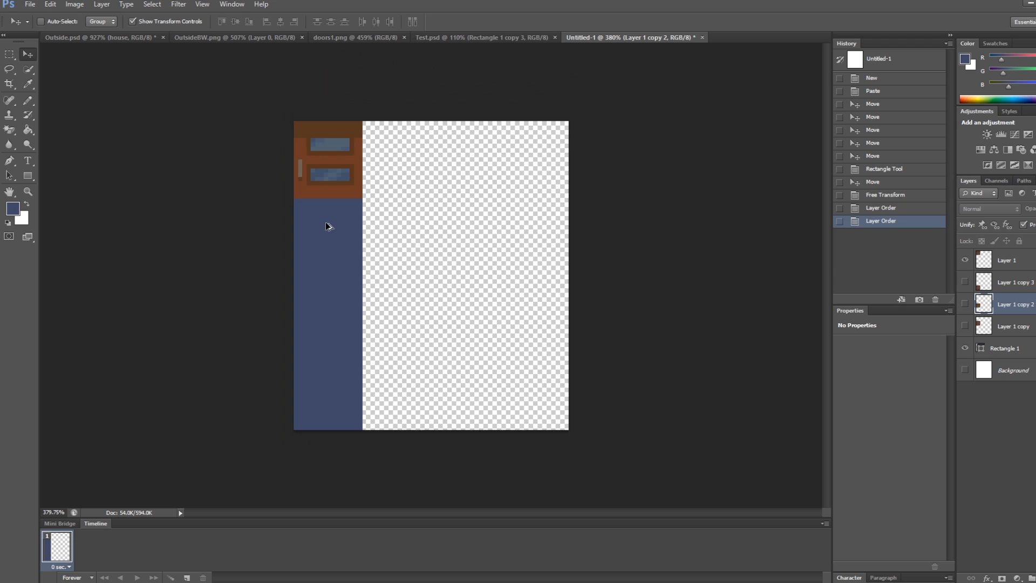
Order Layer 1 copy, copy 2 and copy 3 downward beneath Layer 1, and show all three.
{"action": "left_click", "coordinate": [966, 326]}
{"action": "left_click_drag", "start_coordinate": [998, 326], "coordinate": [999, 276]}
{"action": "left_click", "coordinate": [965, 327]}
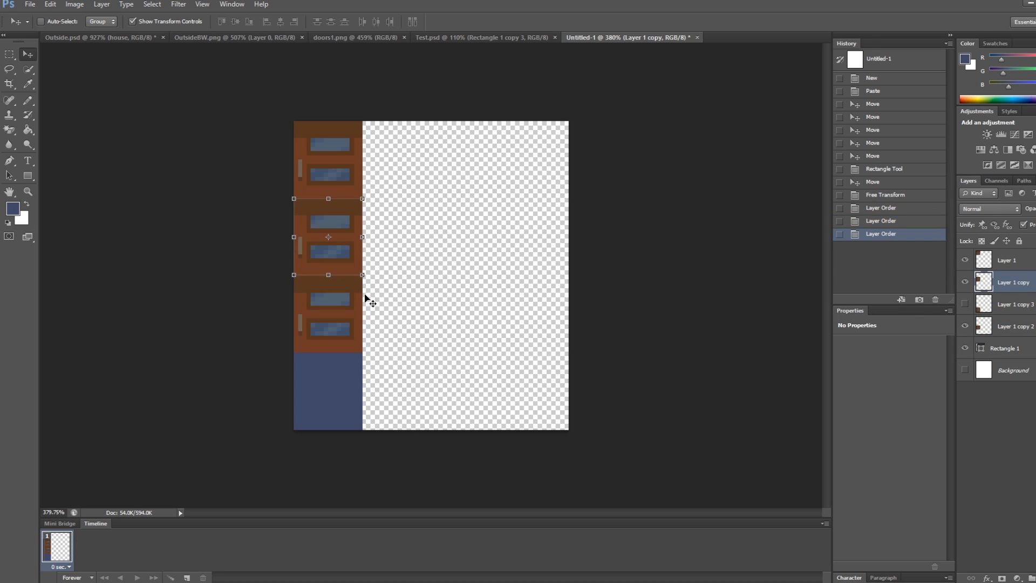
{"action": "left_click_drag", "start_coordinate": [1014, 326], "coordinate": [1021, 318]}
{"action": "left_click", "coordinate": [965, 327]}
Hide Layer 1 copy 3, leaving only the dark blue rectangle in the lowest door frame.
{"action": "left_click", "coordinate": [1018, 328]}
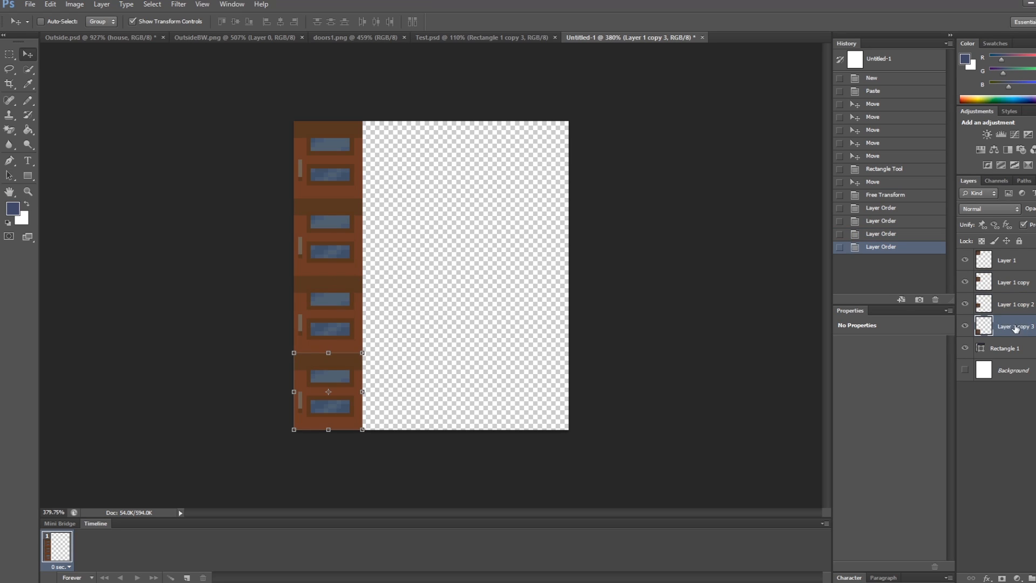
{"action": "left_click", "coordinate": [966, 328]}
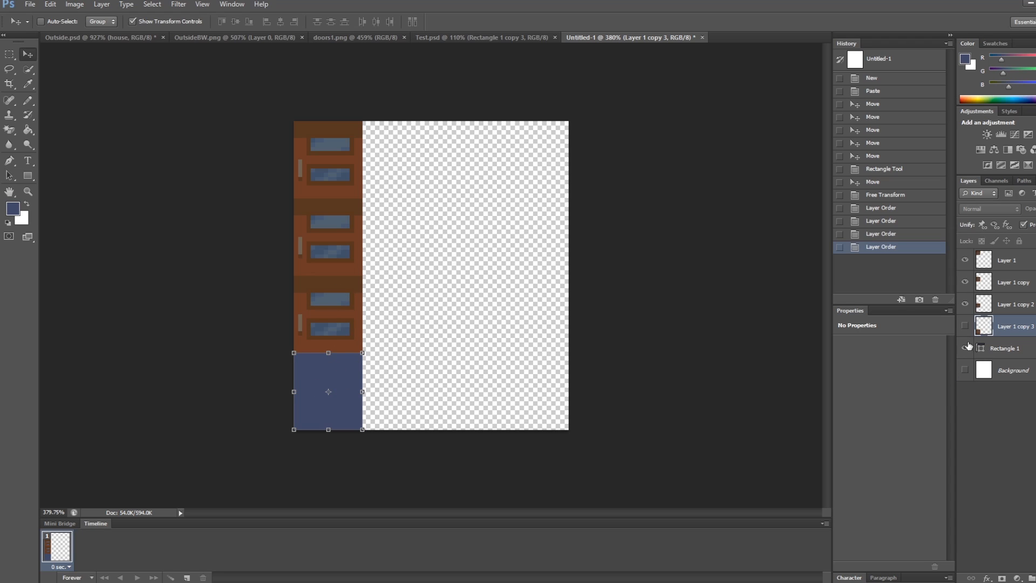
Select Layer 1 copy, the second door frame, and start a Skew transform on it.
{"action": "left_click", "coordinate": [1015, 286]}
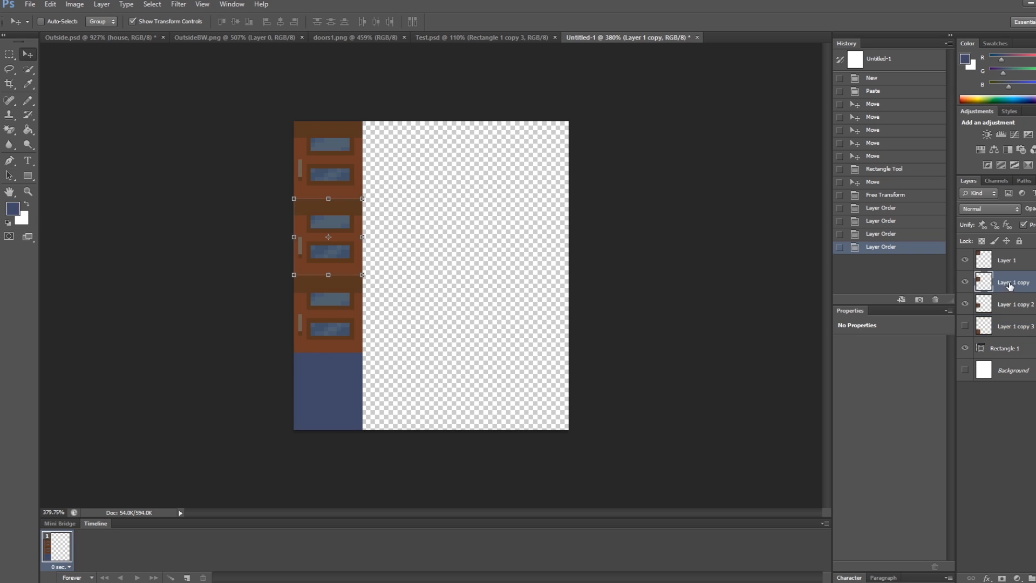
{"action": "scroll", "coordinate": [270, 201], "scroll_direction": "up", "scroll_amount": 5, "text": "alt"}
{"action": "scroll", "coordinate": [292, 208], "scroll_direction": "down", "scroll_amount": 4, "text": "alt"}
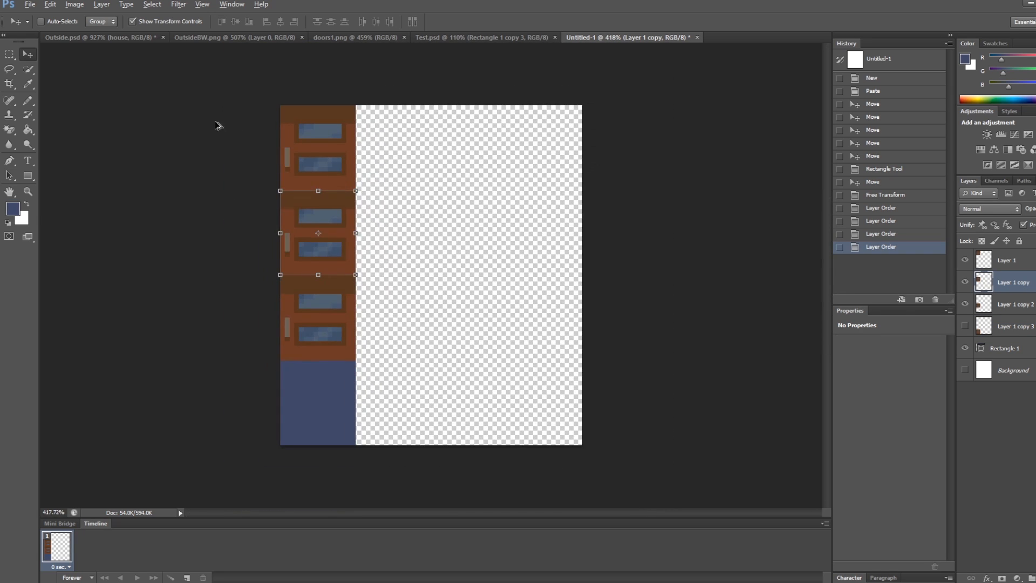
{"action": "left_click", "coordinate": [75, 7]}
{"action": "mouse_move", "coordinate": [50, 5]}
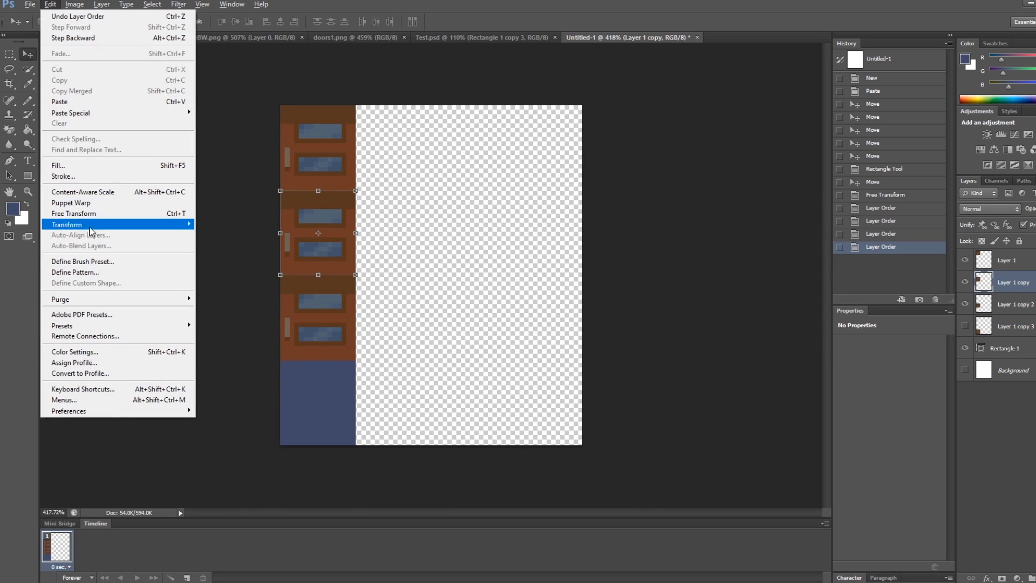
{"action": "mouse_move", "coordinate": [85, 232]}
{"action": "left_click", "coordinate": [229, 261]}
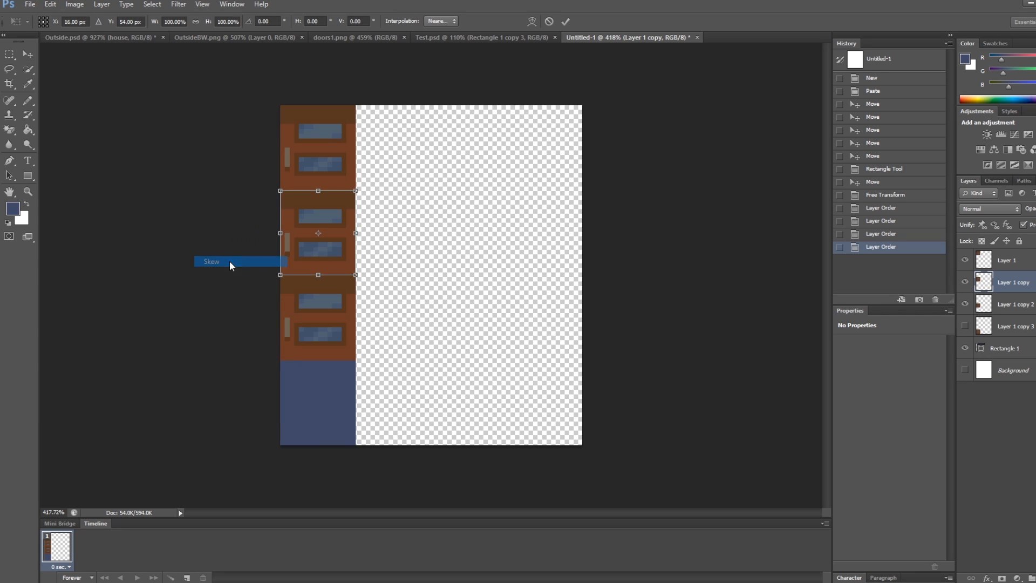
{"action": "scroll", "coordinate": [242, 147], "scroll_direction": "up", "scroll_amount": 4, "text": "alt"}
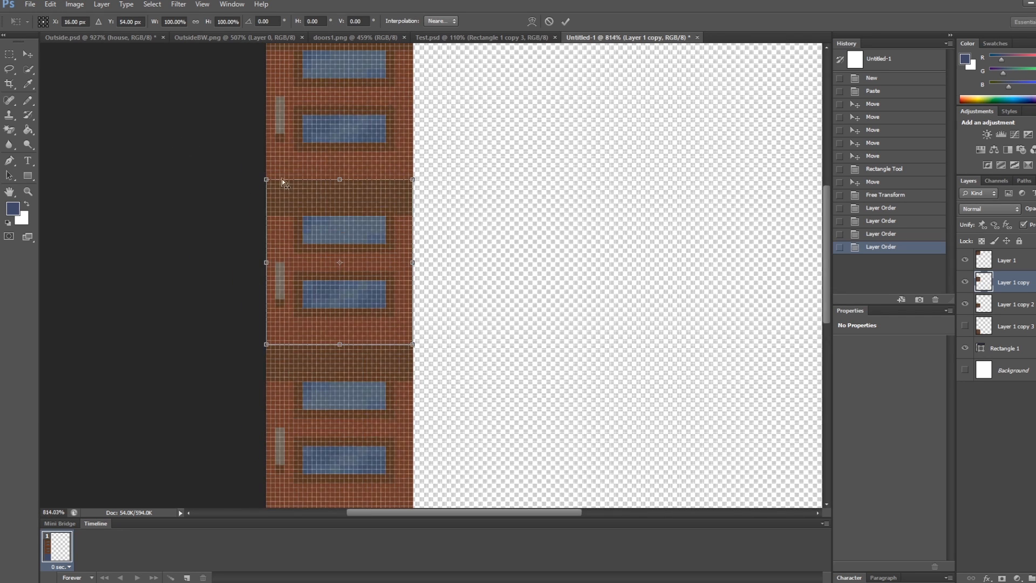
Check the partly open door frames in doors1.png as a reference, and return to the door sheet.
{"action": "left_click", "coordinate": [359, 37]}
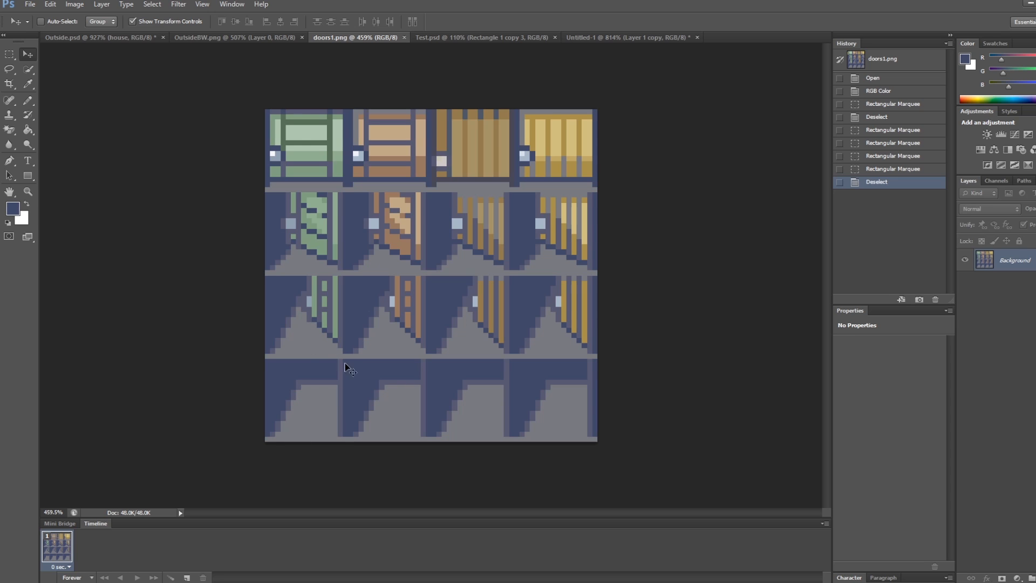
{"action": "left_click", "coordinate": [595, 36]}
{"action": "scroll", "coordinate": [443, 219], "scroll_direction": "down", "scroll_amount": 6, "text": "alt"}
{"action": "scroll", "coordinate": [289, 190], "scroll_direction": "up", "scroll_amount": 5, "text": "alt"}
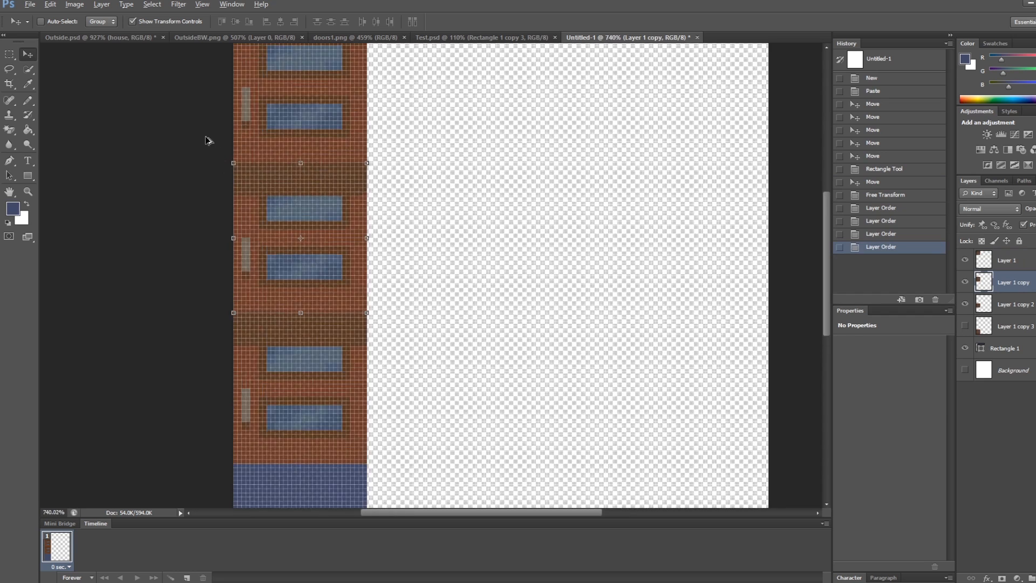
{"action": "scroll", "coordinate": [206, 137], "scroll_direction": "up", "scroll_amount": 2, "text": "alt"}
{"action": "left_click_drag", "start_coordinate": [246, 175], "coordinate": [249, 145]}
{"action": "key", "text": "ctrl+z"}
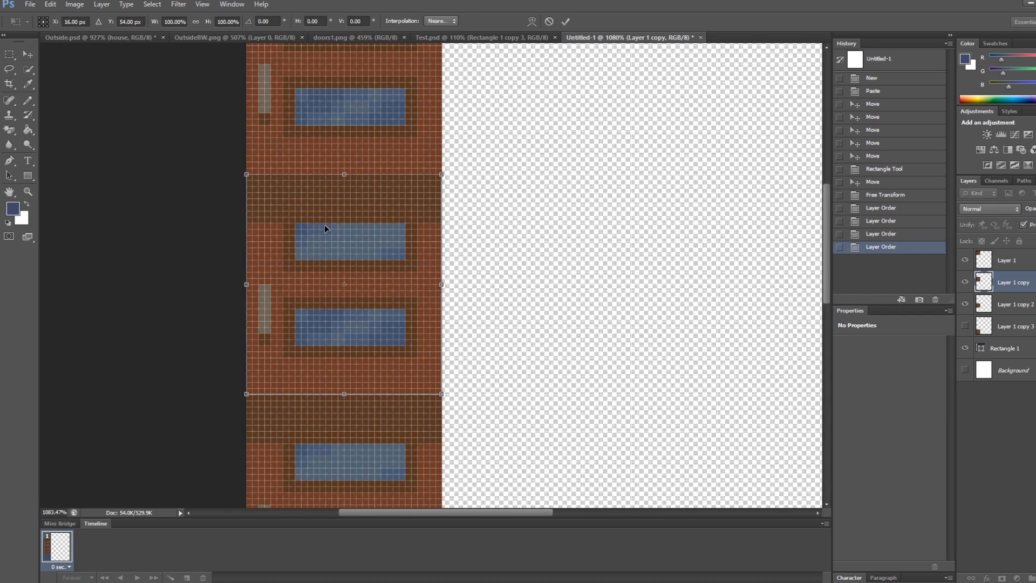
{"action": "key", "text": "Return"}
Distort the second door by raising both handle-side corners equally, slanting its upper and lower edges by about 21°.
{"action": "left_click", "coordinate": [50, 4]}
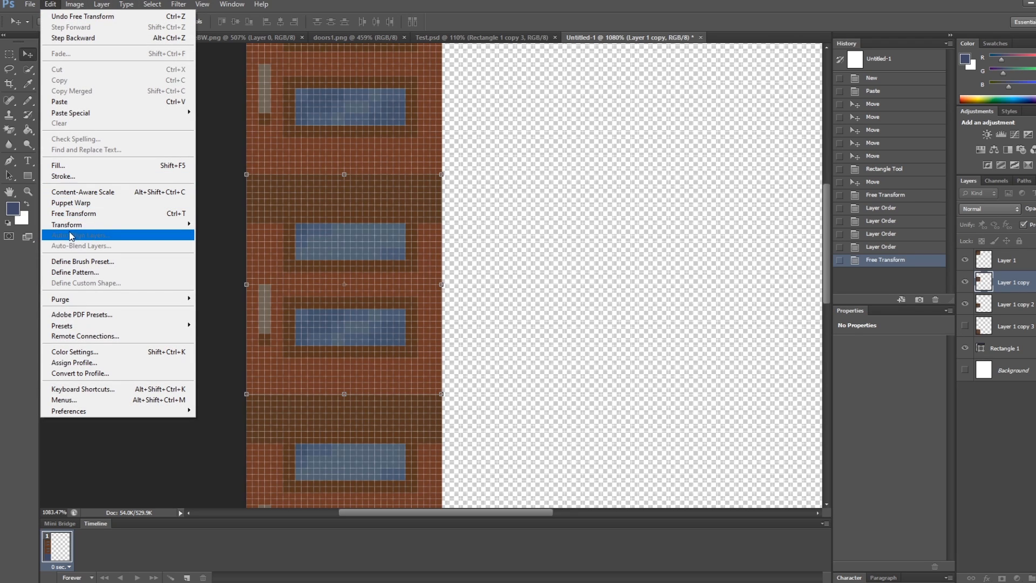
{"action": "mouse_move", "coordinate": [70, 225]}
{"action": "left_click", "coordinate": [216, 272]}
{"action": "left_click_drag", "start_coordinate": [246, 175], "coordinate": [247, 101]}
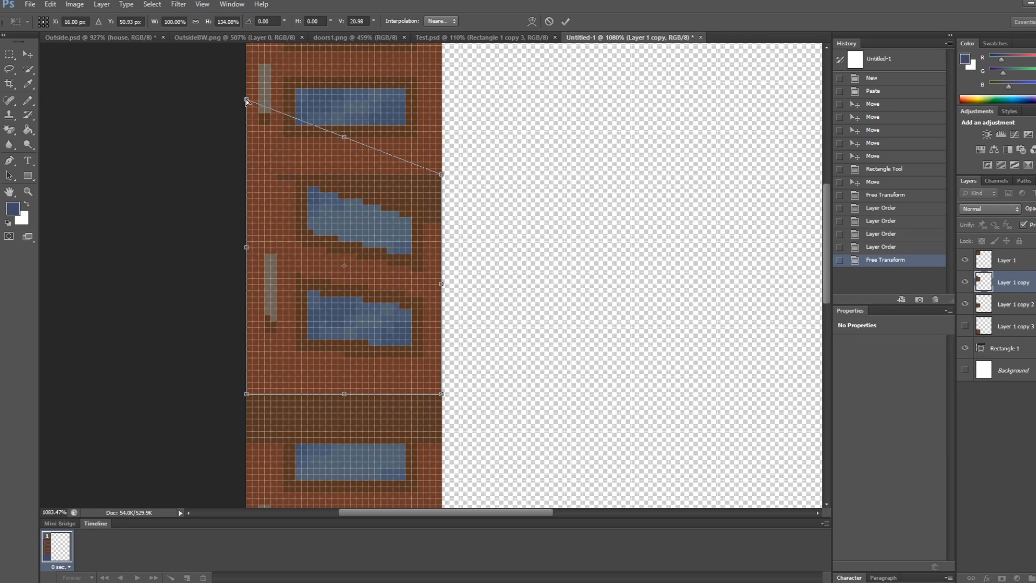
{"action": "left_click_drag", "start_coordinate": [247, 395], "coordinate": [256, 319]}
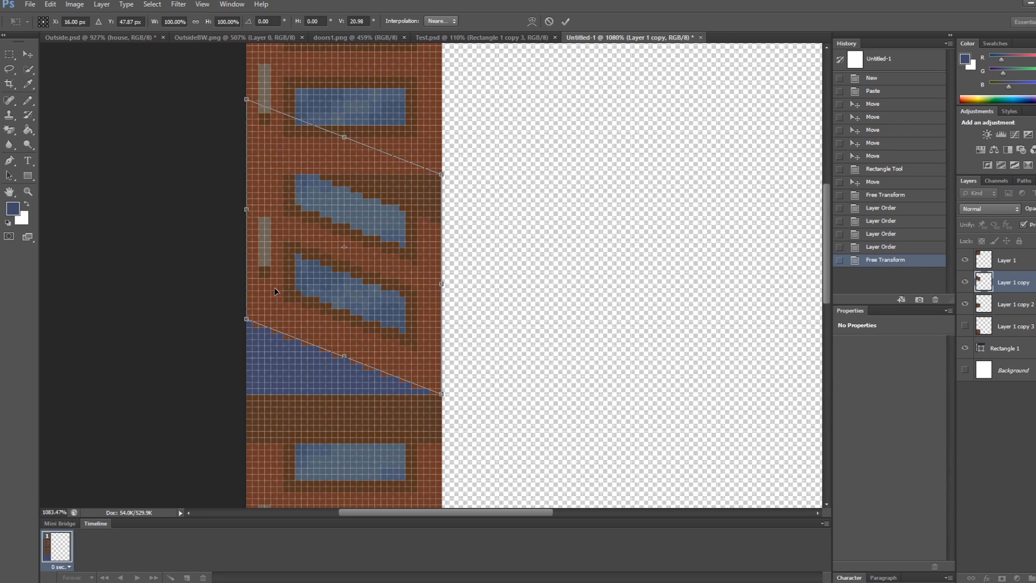
{"action": "key", "text": "Return"}
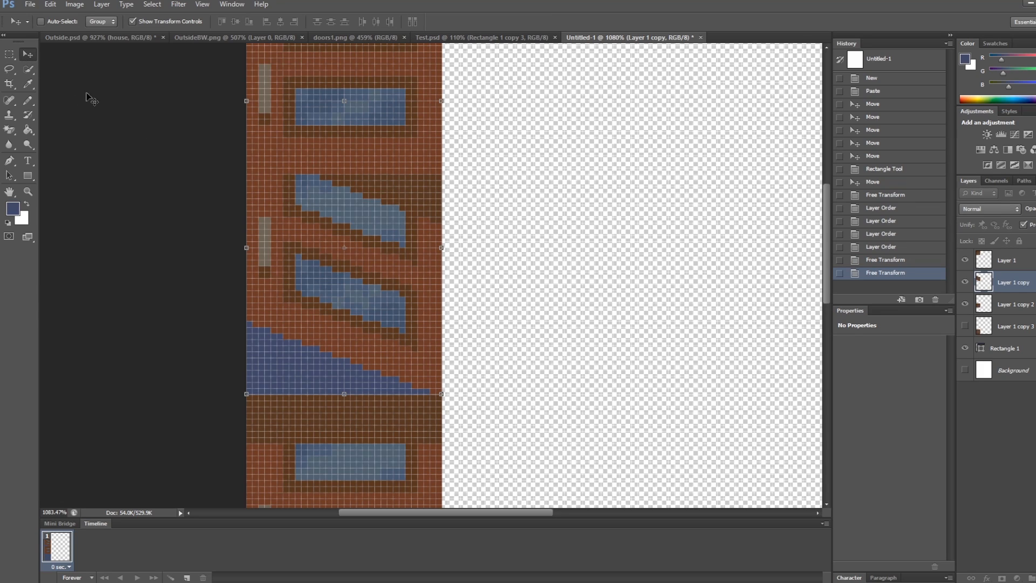
Narrow the slanted second door to 81.25% width, keeping its hinge-side edge in place.
{"action": "left_click_drag", "start_coordinate": [247, 248], "coordinate": [283, 250]}
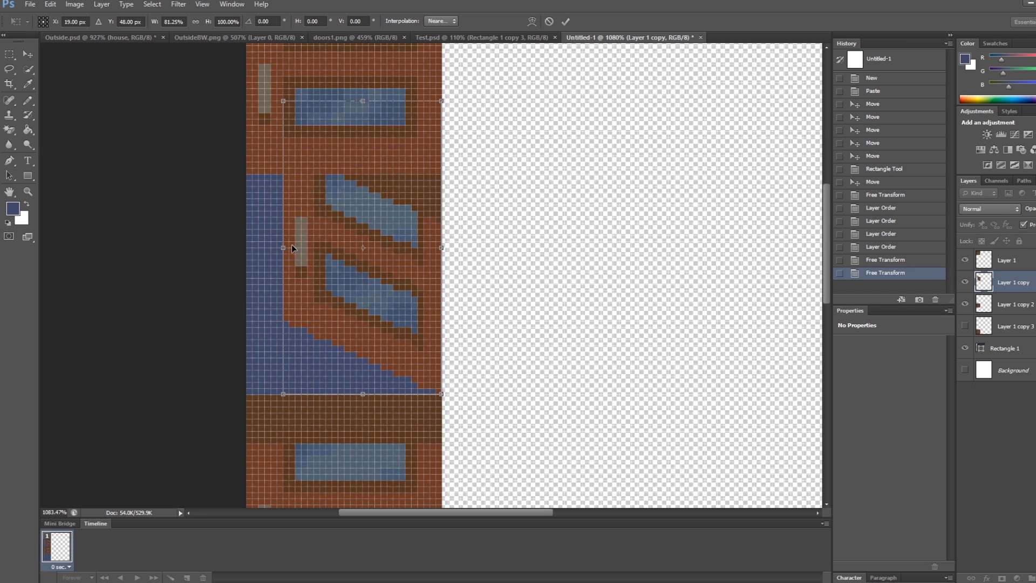
{"action": "key", "text": "Return"}
{"action": "scroll", "coordinate": [294, 246], "scroll_direction": "down", "scroll_amount": 3, "text": "alt"}
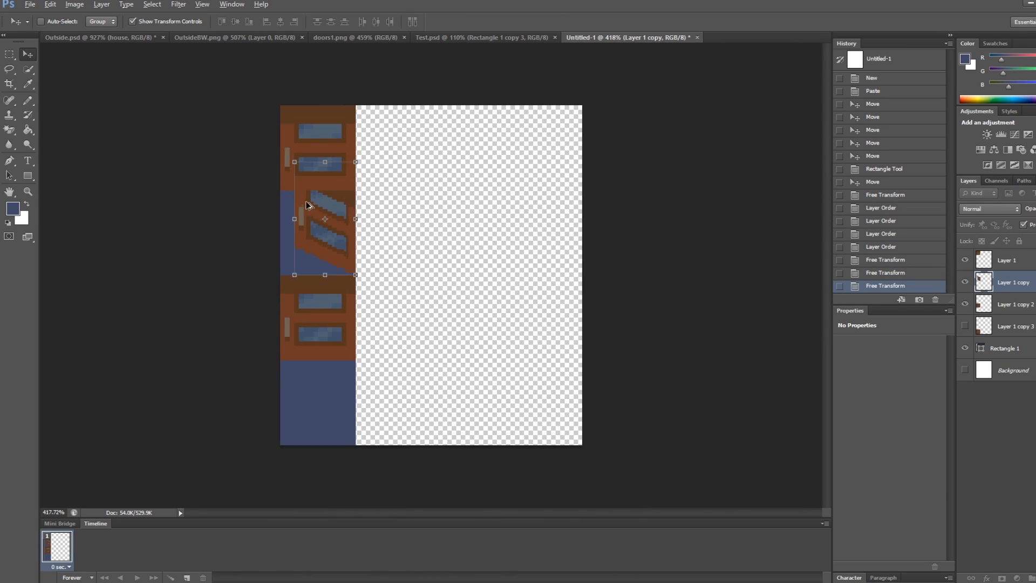
Delete the part of Layer 1 copy that extends above the second frame into the first, and clear the selection.
{"action": "scroll", "coordinate": [171, 115], "scroll_direction": "up", "scroll_amount": 2, "text": "alt"}
{"action": "left_click", "coordinate": [9, 54]}
{"action": "left_click_drag", "start_coordinate": [248, 82], "coordinate": [375, 167]}
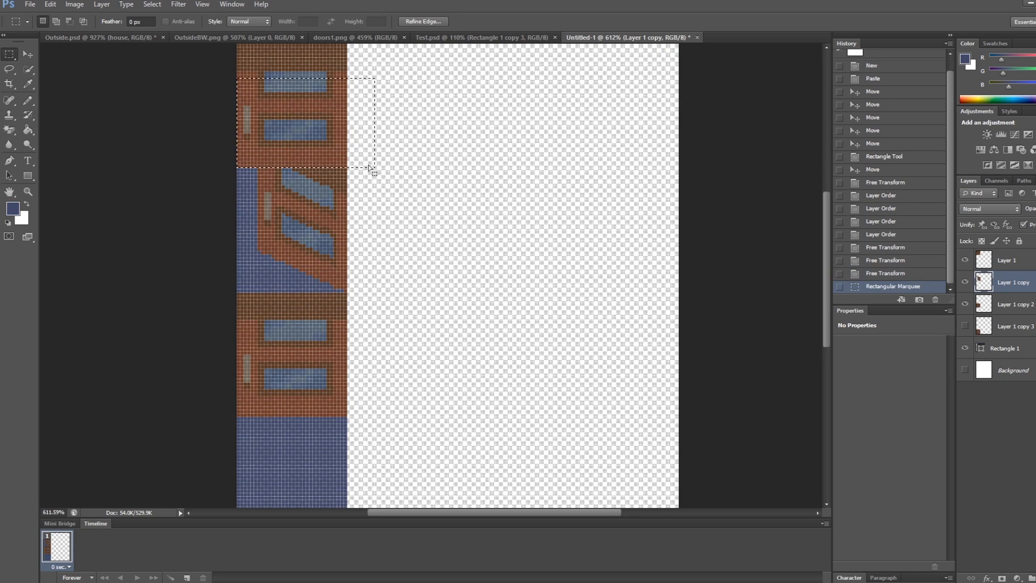
{"action": "key", "text": "Delete"}
{"action": "left_click", "coordinate": [106, 90]}
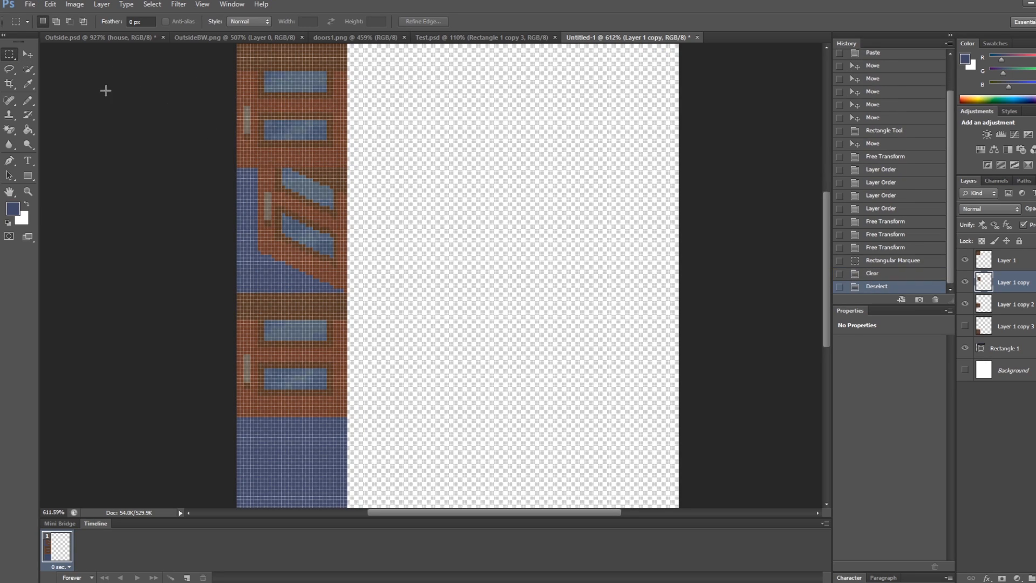
Move the second door out over the empty canvas, undo the move, and deselect its layer.
{"action": "left_click", "coordinate": [27, 56]}
{"action": "scroll", "coordinate": [209, 157], "scroll_direction": "down", "scroll_amount": 2, "text": "alt"}
{"action": "left_click_drag", "start_coordinate": [327, 217], "coordinate": [452, 264]}
{"action": "key", "text": "ctrl+z"}
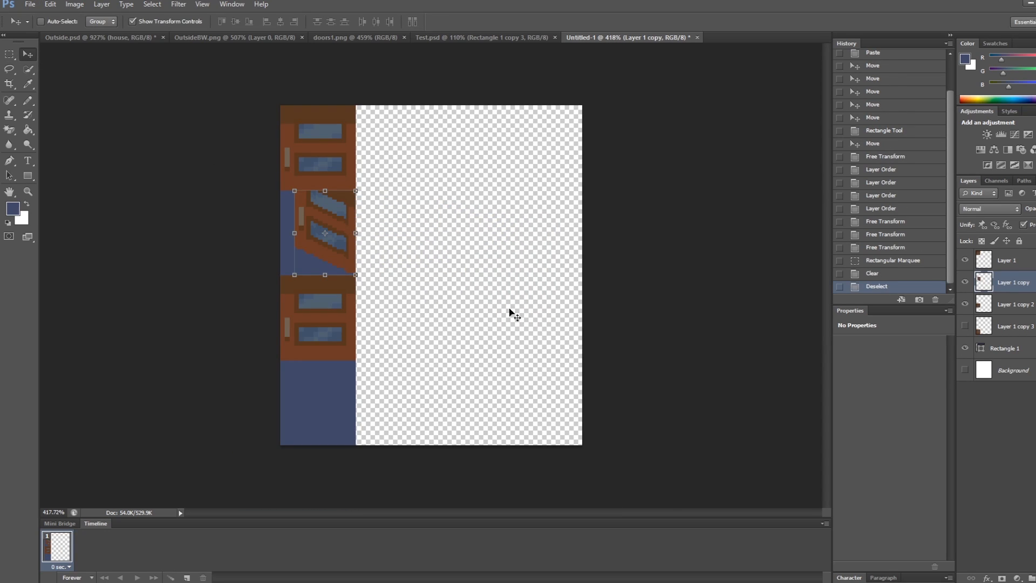
{"action": "left_click", "coordinate": [983, 423]}
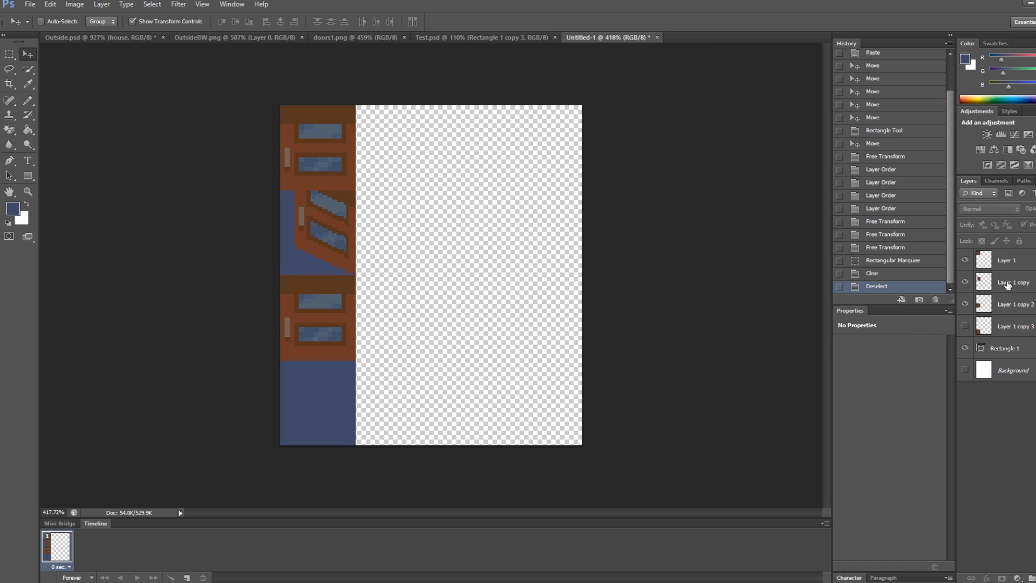
Distort Layer 1 copy 2 by raising both handle-side corners of the third door, slanting its edges by about 44°.
{"action": "left_click", "coordinate": [1007, 305]}
{"action": "left_click", "coordinate": [50, 4]}
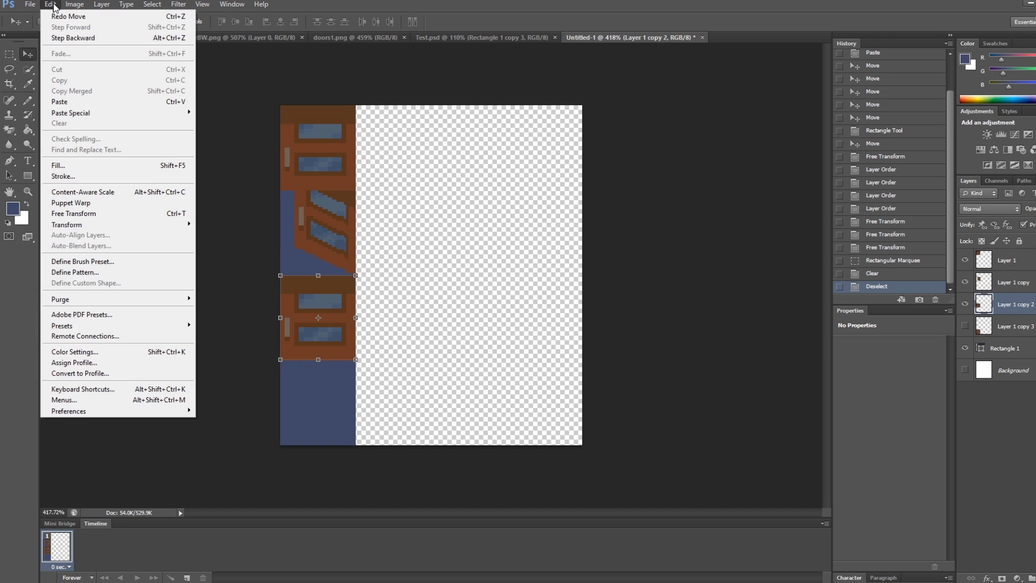
{"action": "left_click", "coordinate": [227, 271]}
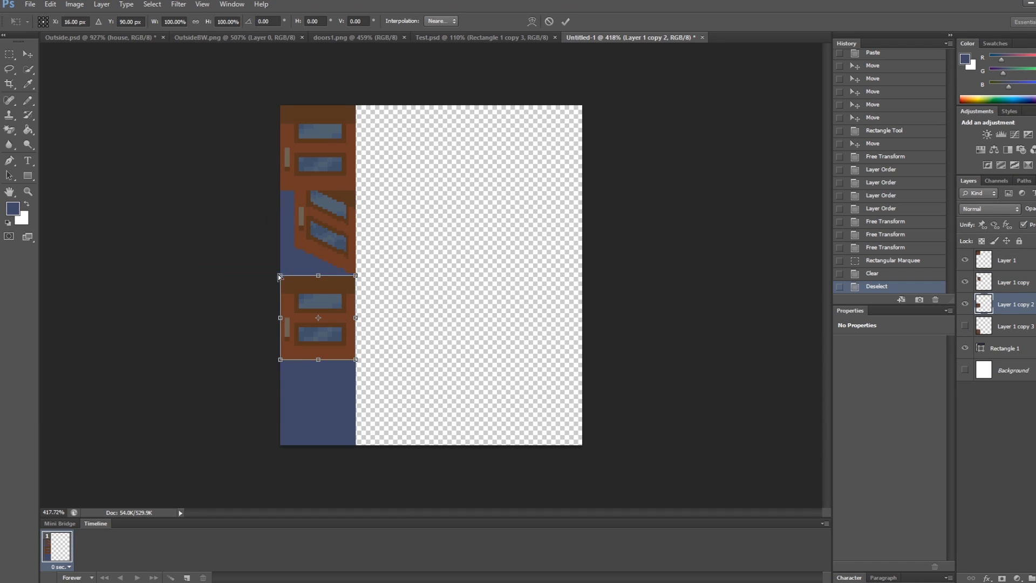
{"action": "scroll", "coordinate": [277, 274], "scroll_direction": "up", "scroll_amount": 4, "text": "alt"}
{"action": "left_click_drag", "start_coordinate": [225, 277], "coordinate": [230, 171]}
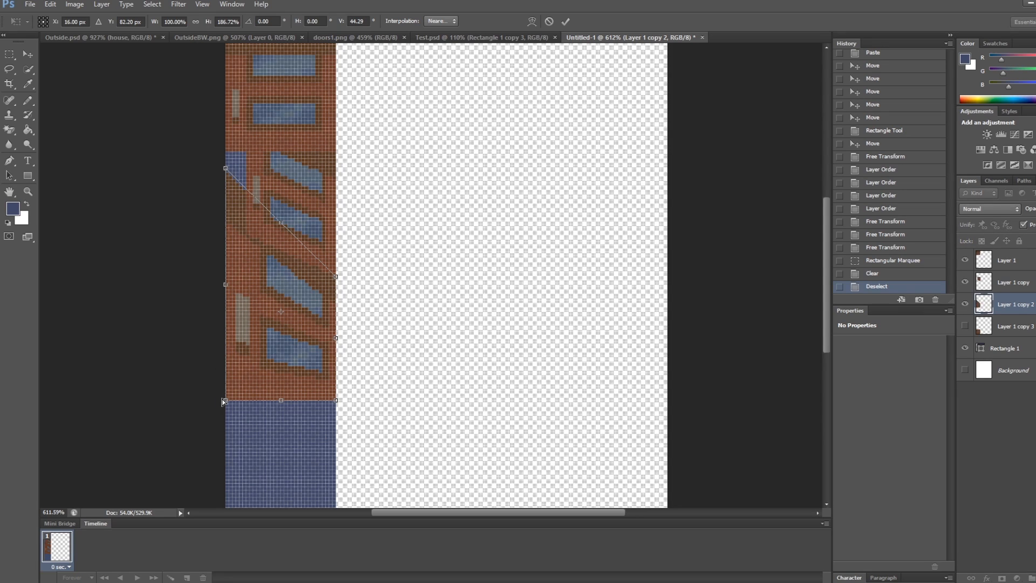
{"action": "left_click_drag", "start_coordinate": [221, 400], "coordinate": [225, 293]}
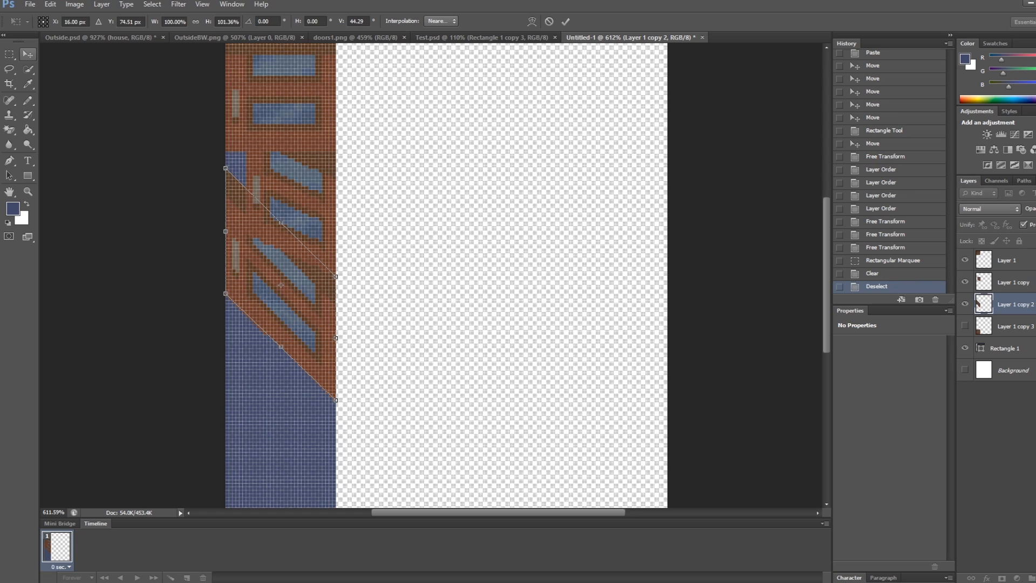
{"action": "key", "text": "Return"}
Narrow the slanted third door to 50% width against its hinge-side edge.
{"action": "left_click_drag", "start_coordinate": [226, 295], "coordinate": [278, 294]}
{"action": "mouse_move", "coordinate": [309, 169]}
{"action": "left_mouse_down"}
{"action": "mouse_move", "coordinate": [309, 186]}
{"action": "mouse_move", "coordinate": [309, 169]}
{"action": "left_mouse_up"}
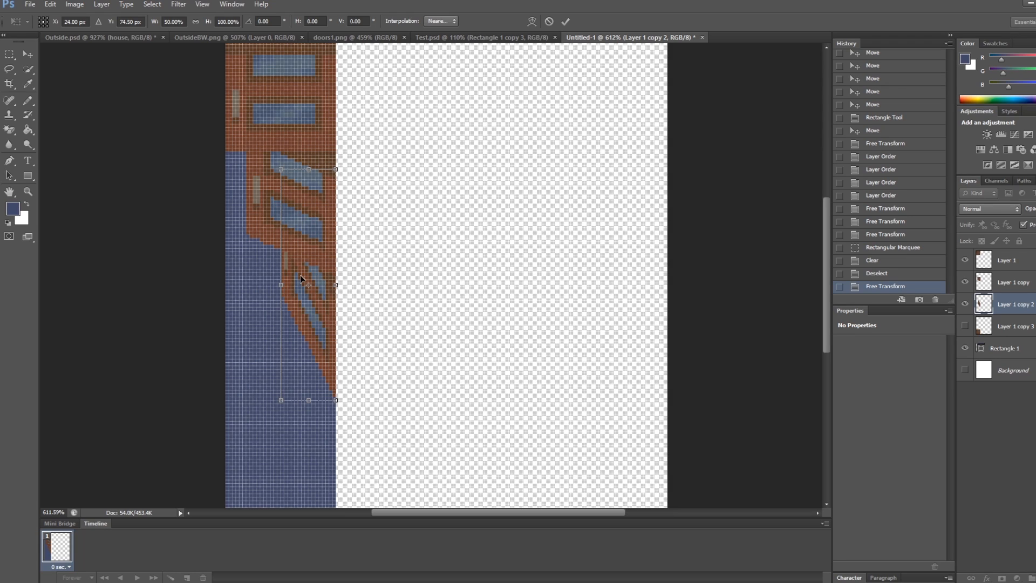
{"action": "key", "text": "Return"}
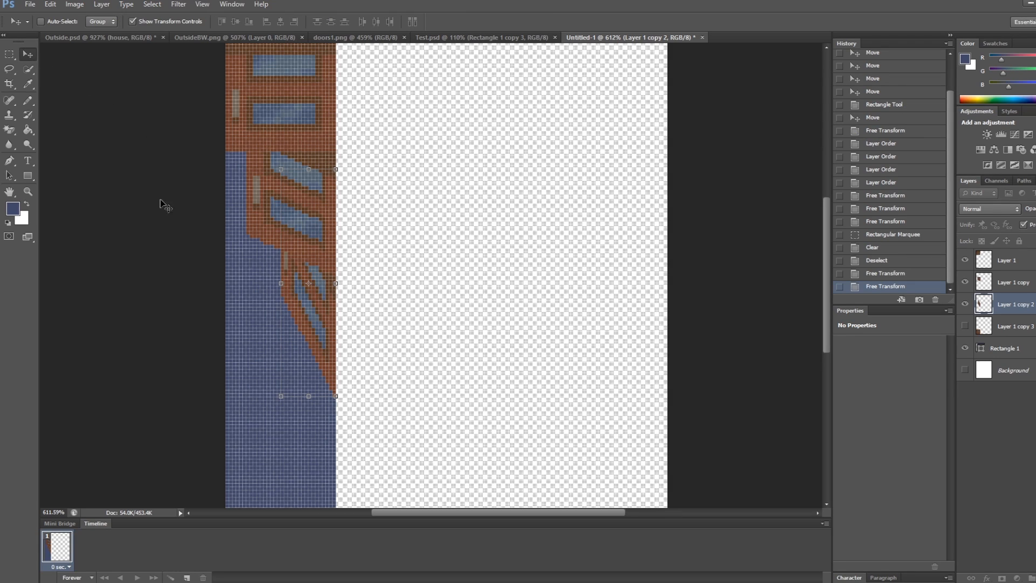
{"action": "scroll", "coordinate": [452, 327], "scroll_direction": "down", "scroll_amount": 5, "text": "alt"}
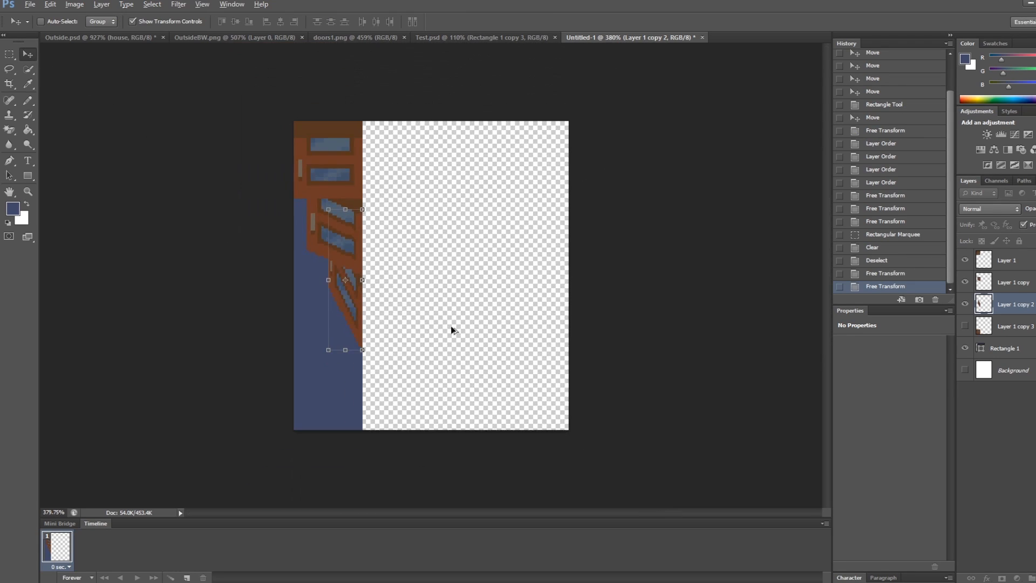
Shrink the dark blue rectangle to 75% height and move it down so it starts at the third frame.
{"action": "left_click", "coordinate": [1008, 348]}
{"action": "left_click_drag", "start_coordinate": [329, 123], "coordinate": [341, 201]}
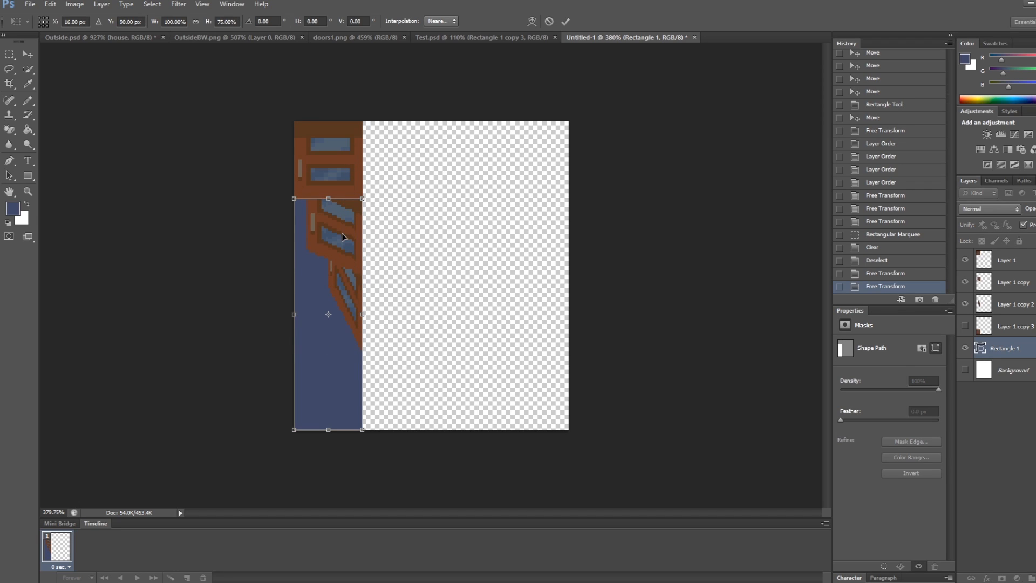
{"action": "key", "text": "Return"}
{"action": "left_click_drag", "start_coordinate": [346, 237], "coordinate": [344, 310]}
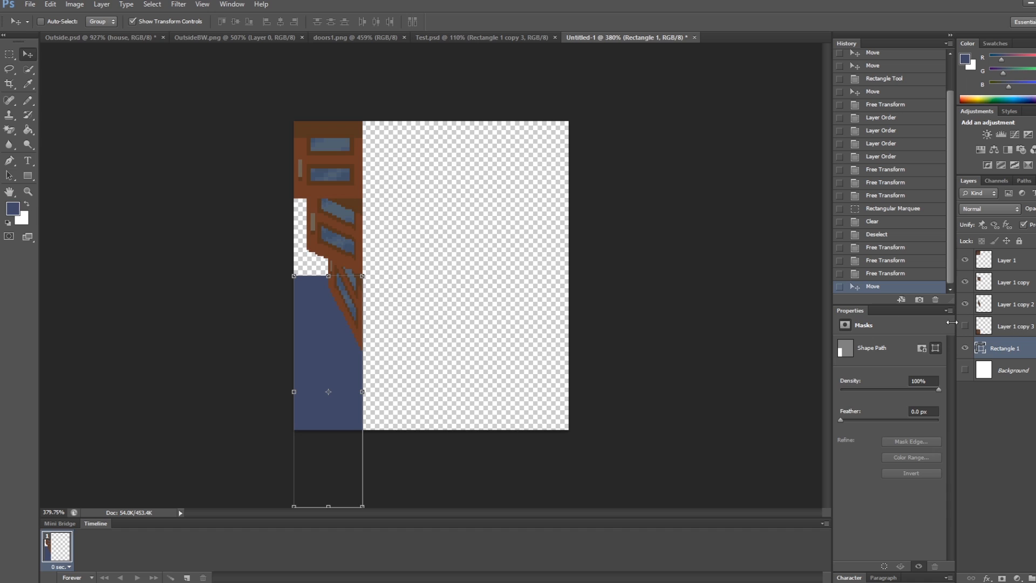
Delete the part of Layer 1 copy 2 that extends above the third frame, and clear the selection.
{"action": "scroll", "coordinate": [287, 273], "scroll_direction": "up", "scroll_amount": 7, "text": "alt"}
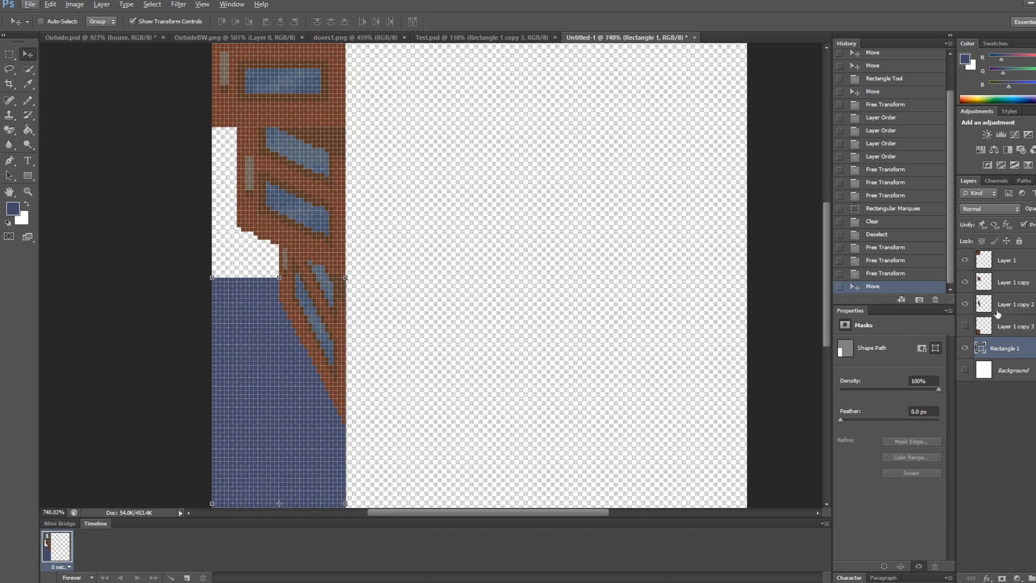
{"action": "left_click", "coordinate": [998, 306]}
{"action": "left_click", "coordinate": [11, 54]}
{"action": "left_click_drag", "start_coordinate": [348, 107], "coordinate": [454, 277]}
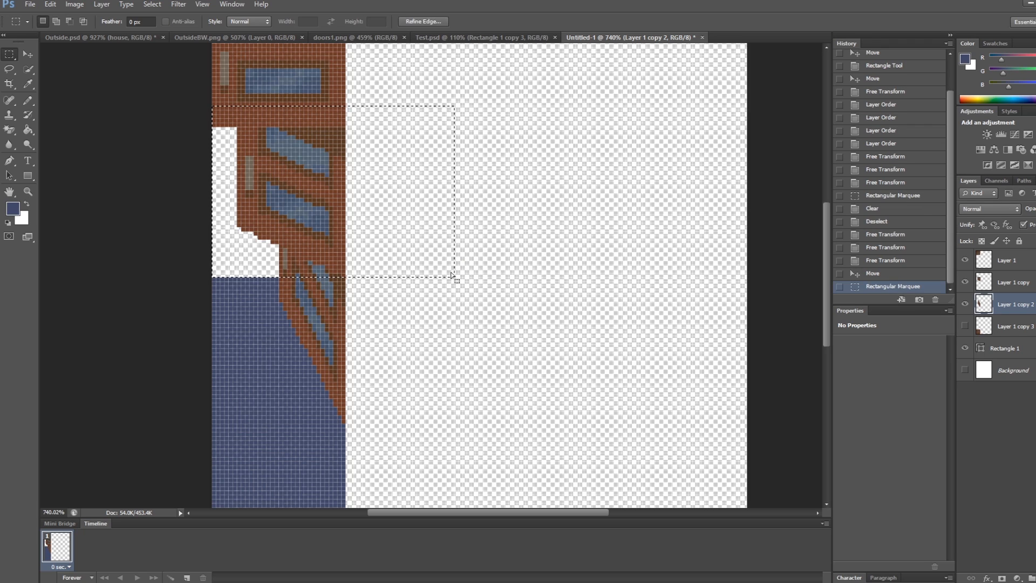
{"action": "key", "text": "Delete"}
{"action": "key", "text": "ctrl+d"}
{"action": "scroll", "coordinate": [480, 336], "scroll_direction": "down", "scroll_amount": 6, "text": "alt"}
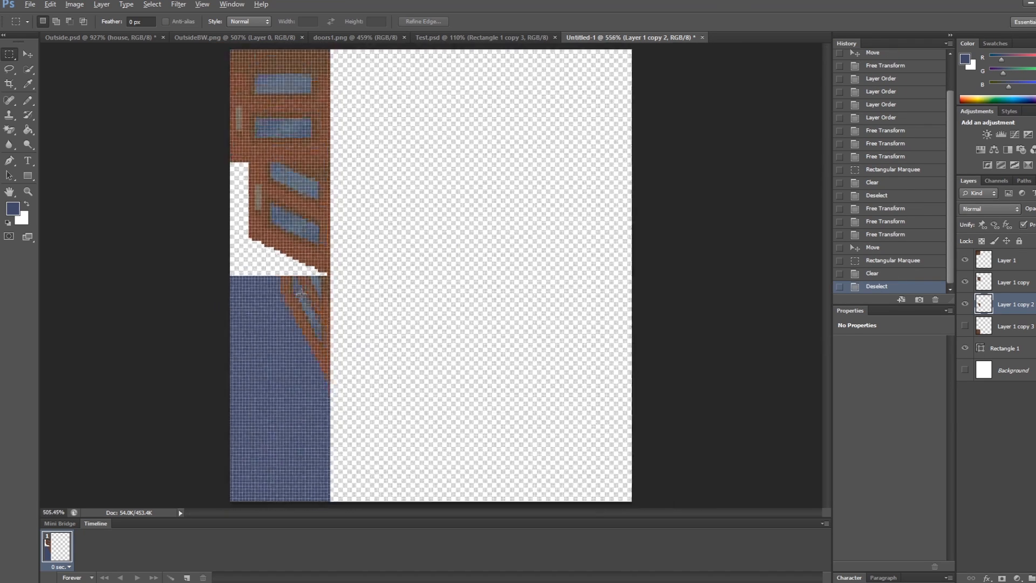
{"action": "scroll", "coordinate": [295, 310], "scroll_direction": "up", "scroll_amount": 2, "text": "alt"}
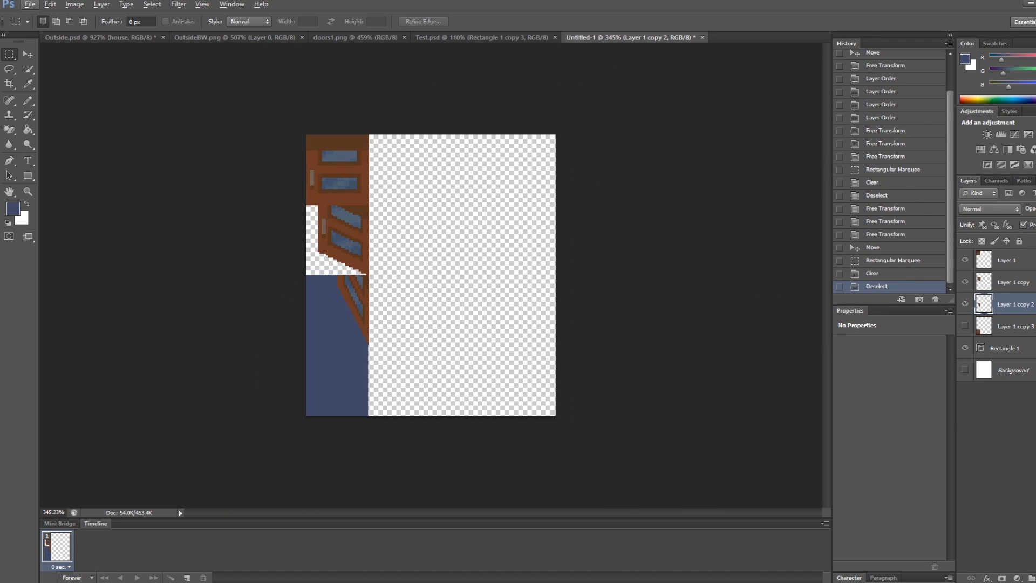
Move the dark blue rectangle back up and stretch it to cover the first column at full canvas height.
{"action": "left_click", "coordinate": [1009, 350]}
{"action": "key", "text": "v"}
{"action": "left_click_drag", "start_coordinate": [334, 285], "coordinate": [336, 134]}
{"action": "key", "text": "ctrl+t"}
{"action": "left_click_drag", "start_coordinate": [338, 335], "coordinate": [343, 417]}
{"action": "key", "text": "Return"}
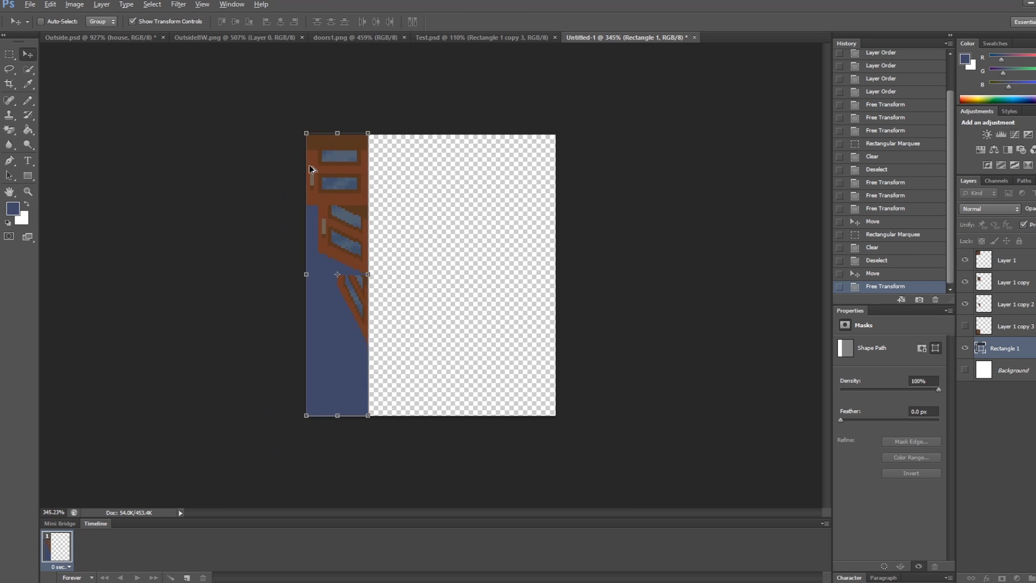
{"action": "key", "text": "alt"}
Outline the four frames of the green door in doors1.png with marquee selections, and return to the door sheet.
{"action": "left_click", "coordinate": [373, 39]}
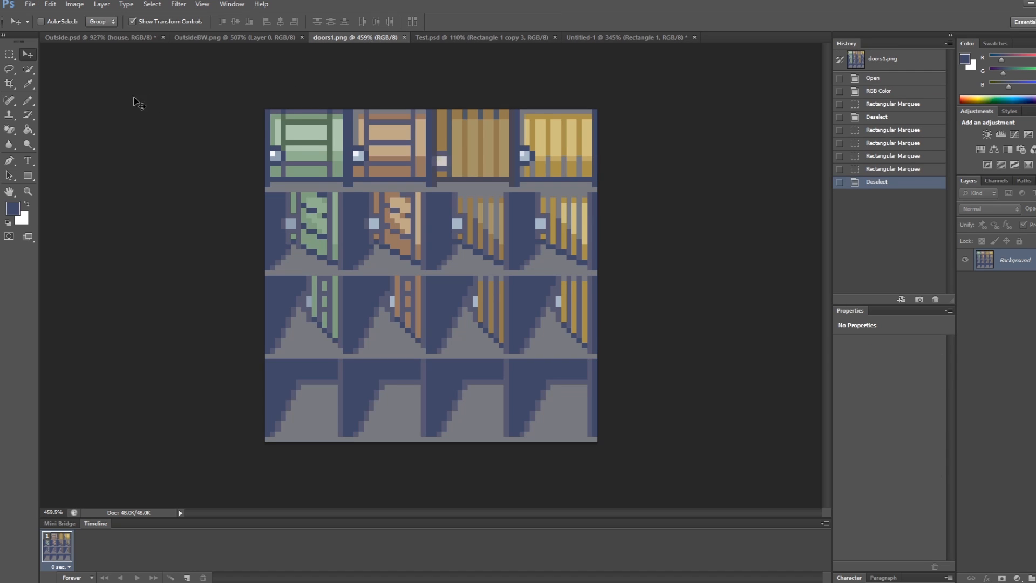
{"action": "left_click", "coordinate": [9, 54]}
{"action": "left_click_drag", "start_coordinate": [265, 110], "coordinate": [342, 189]}
{"action": "left_click_drag", "start_coordinate": [254, 194], "coordinate": [343, 270]}
{"action": "left_click_drag", "start_coordinate": [265, 280], "coordinate": [326, 331]}
{"action": "left_click_drag", "start_coordinate": [250, 380], "coordinate": [301, 419]}
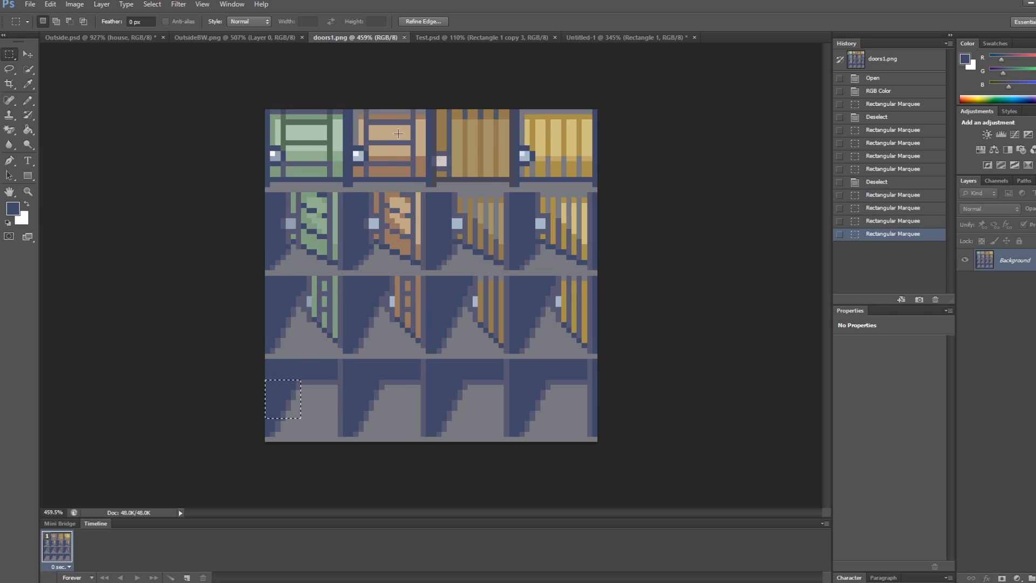
{"action": "left_click", "coordinate": [607, 37]}
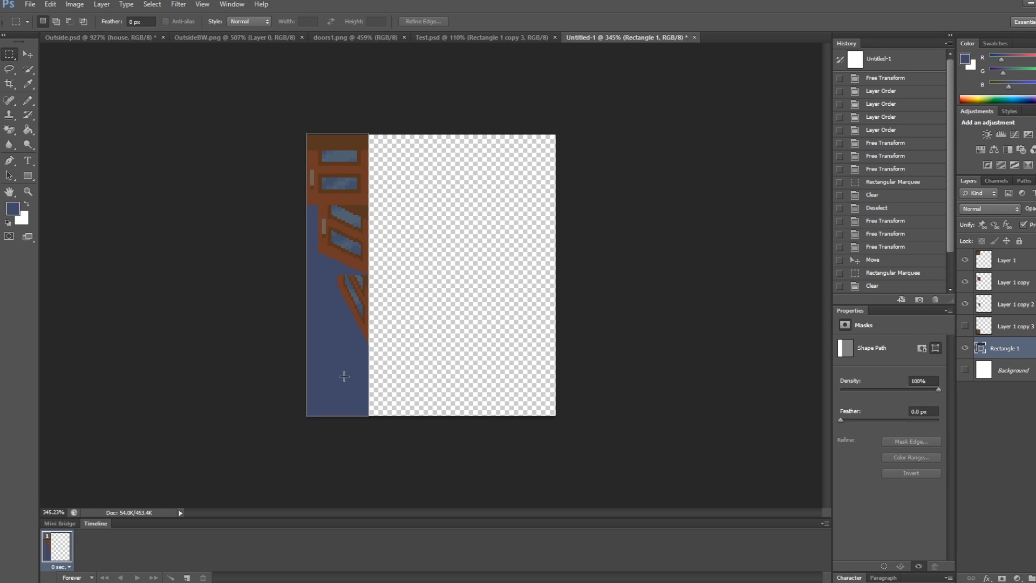
Deselect the layers and save the door sheet as Doors10 in Photoshop format in the Tilesets folder.
{"action": "left_click", "coordinate": [1018, 429]}
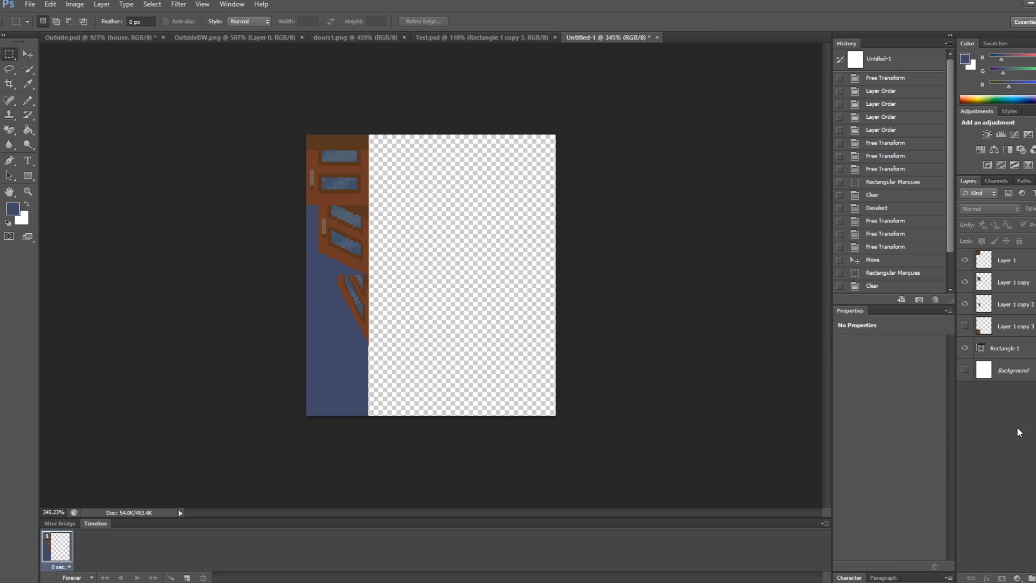
{"action": "key", "text": "alt"}
{"action": "key", "text": "ctrl+shift+s"}
{"action": "type", "text": "Doors1"}
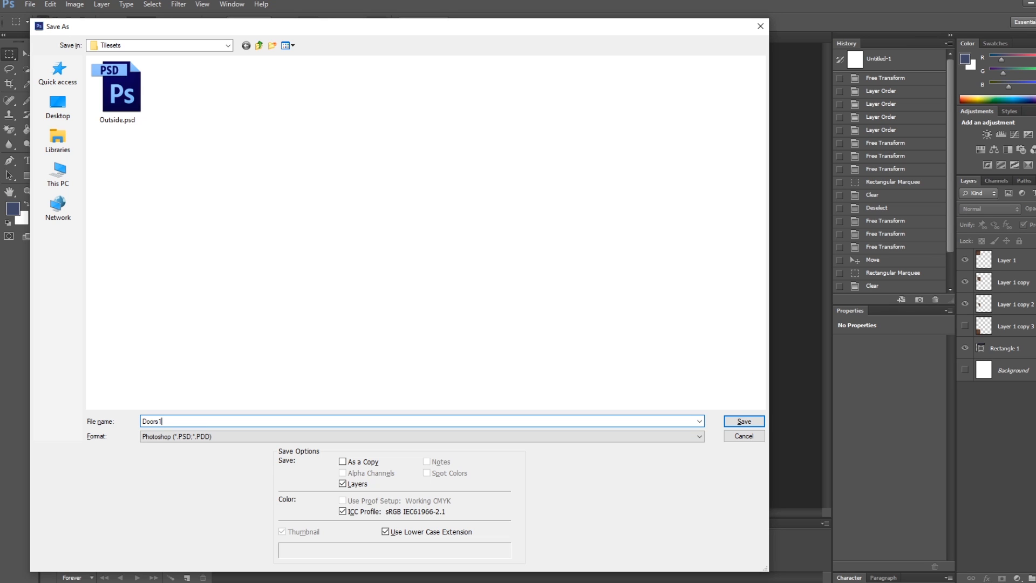
{"action": "type", "text": "0"}
{"action": "key", "text": "Return"}
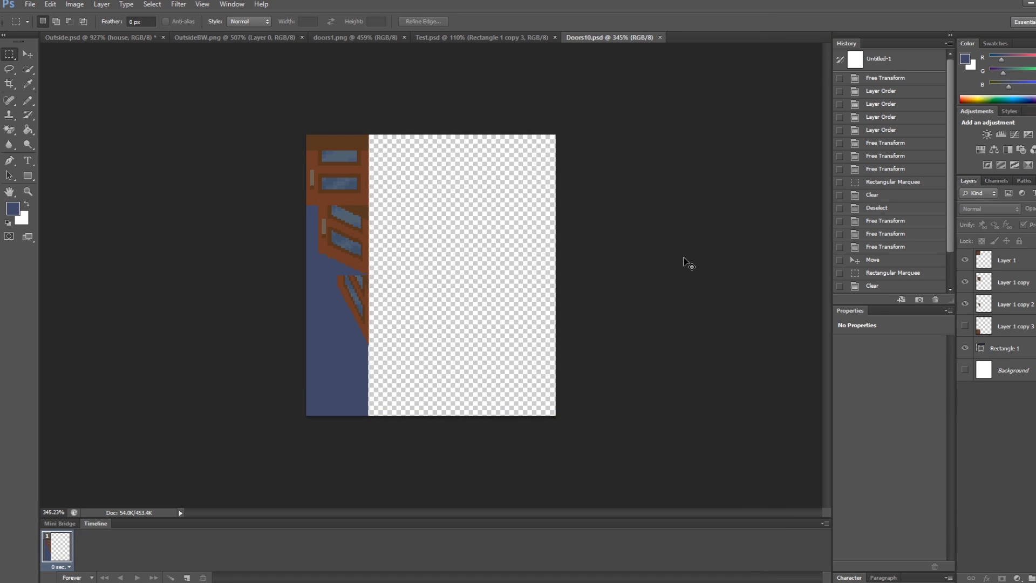
Save a PNG copy of the door sheet as Doors10.png in the Tilesets folder, accepting the PNG options.
{"action": "key", "text": "ctrl+shift+s"}
{"action": "left_click", "coordinate": [216, 437]}
{"action": "left_click", "coordinate": [168, 565]}
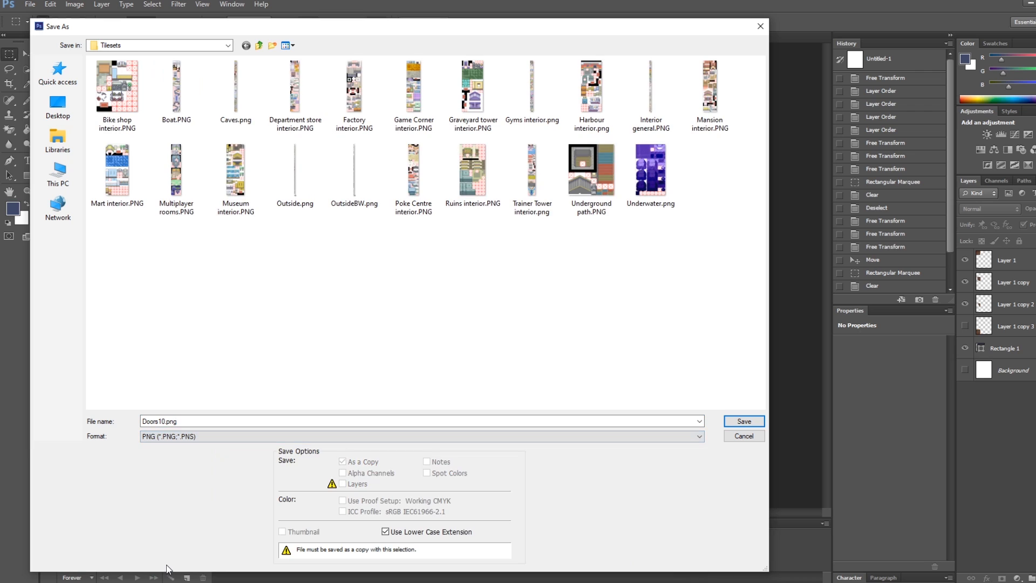
{"action": "key", "text": "Return"}
{"action": "left_click", "coordinate": [393, 313]}
Save the door sheet as Doors10.psd in the Graphics project's Characters folder.
{"action": "key", "text": "ctrl+shift+s"}
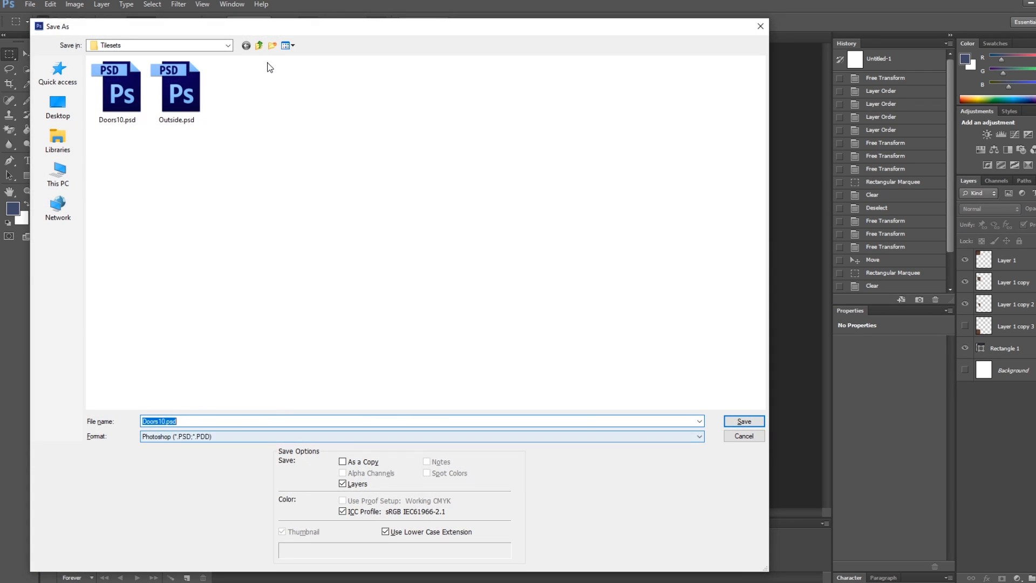
{"action": "left_click", "coordinate": [259, 45]}
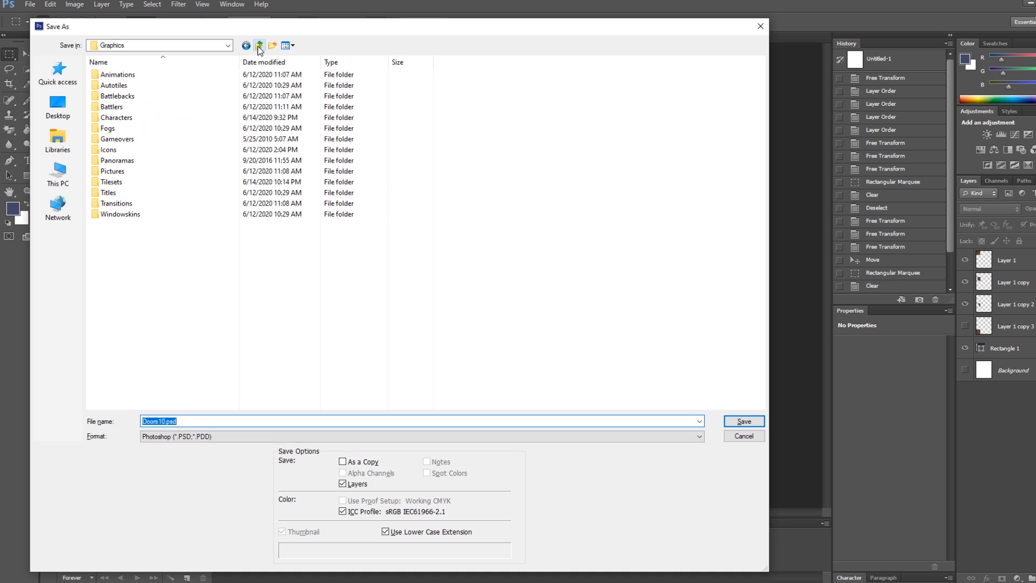
{"action": "double_click", "coordinate": [133, 124]}
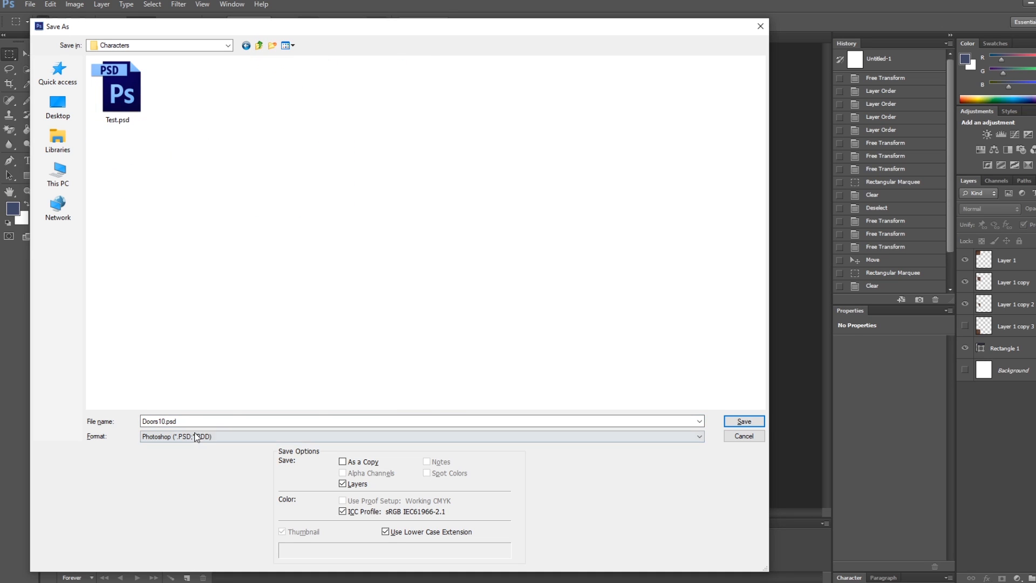
{"action": "left_click", "coordinate": [744, 421]}
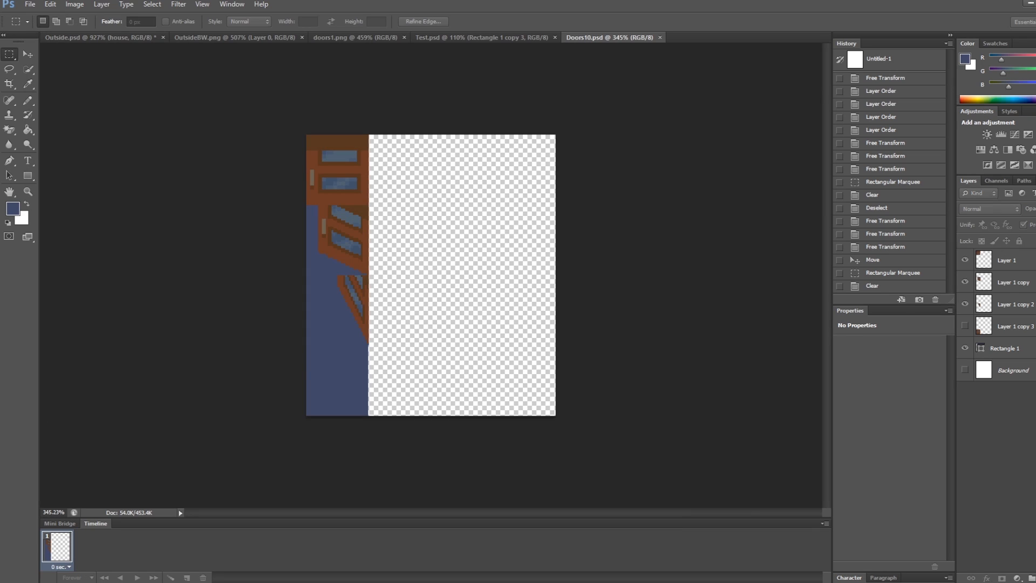
Save a PNG copy of the door sheet as Doors10.png in the Characters folder, accepting the PNG options.
{"action": "key", "text": "ctrl+shift+s"}
{"action": "left_click", "coordinate": [169, 437]}
{"action": "left_click", "coordinate": [173, 561]}
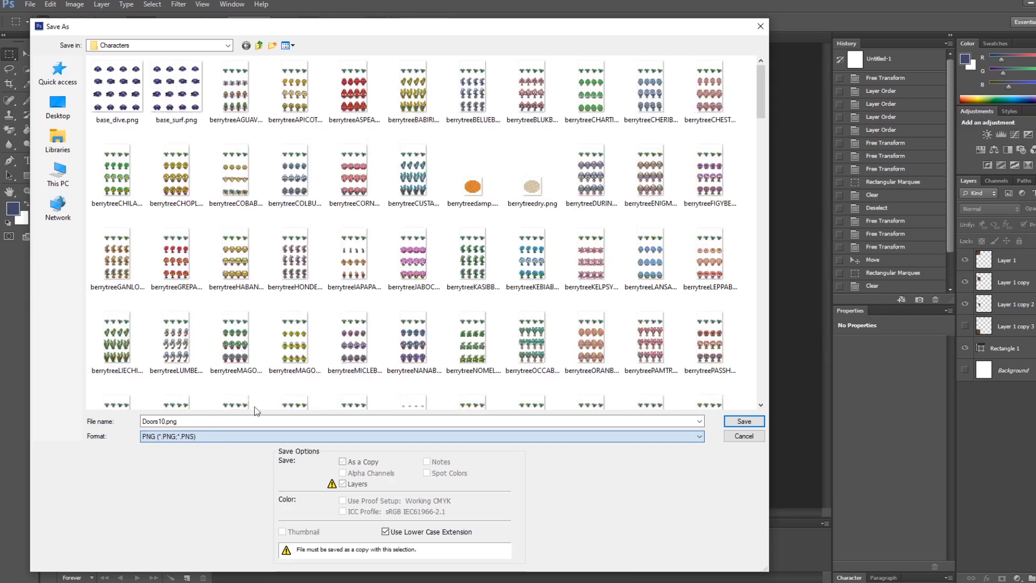
{"action": "left_click", "coordinate": [743, 421]}
{"action": "left_click", "coordinate": [397, 292]}
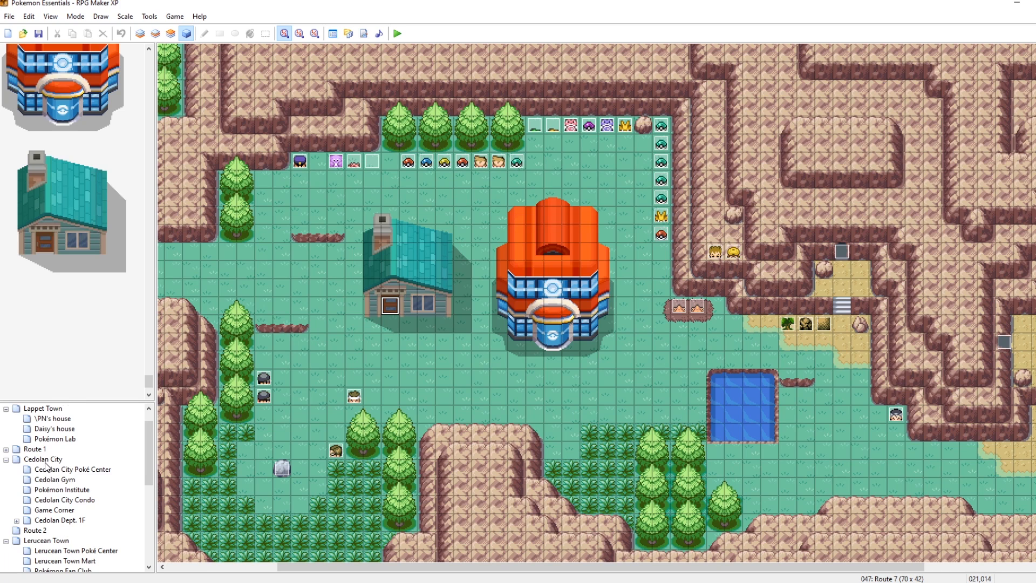
In RPG Maker XP, copy the Condo door event from Cedolan City and paste it below the teal-roofed house on Route 7.
{"action": "scroll", "coordinate": [45, 465], "scroll_direction": "up", "scroll_amount": 1}
{"action": "left_click", "coordinate": [44, 479]}
{"action": "left_click", "coordinate": [503, 471]}
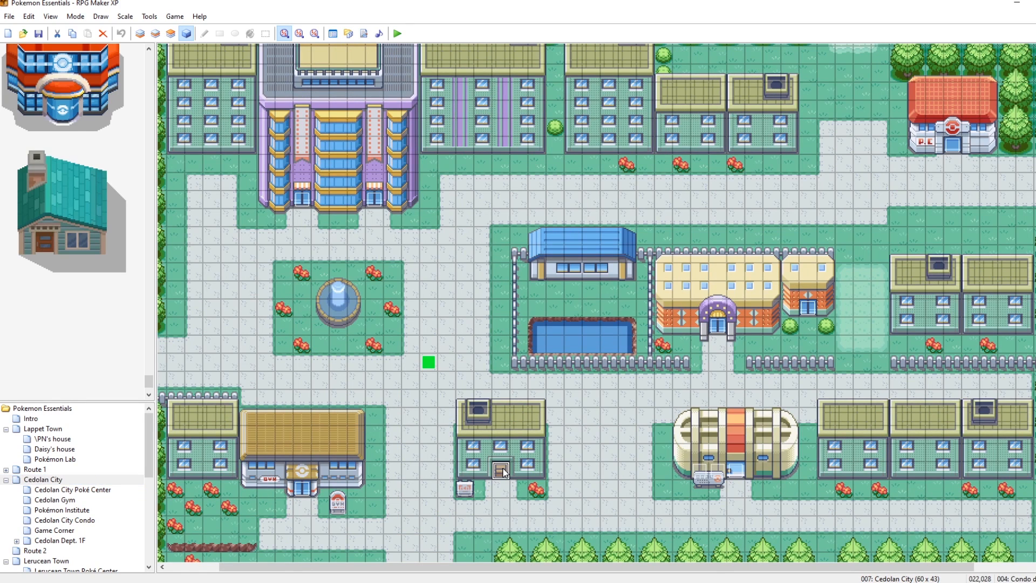
{"action": "scroll", "coordinate": [65, 487], "scroll_direction": "down", "scroll_amount": 3}
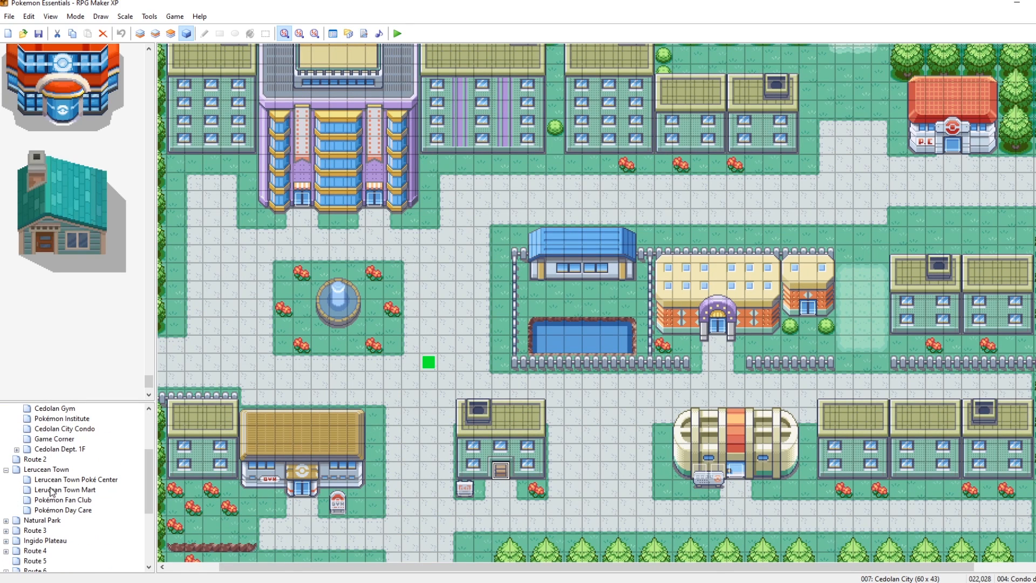
{"action": "scroll", "coordinate": [40, 547], "scroll_direction": "down", "scroll_amount": 3}
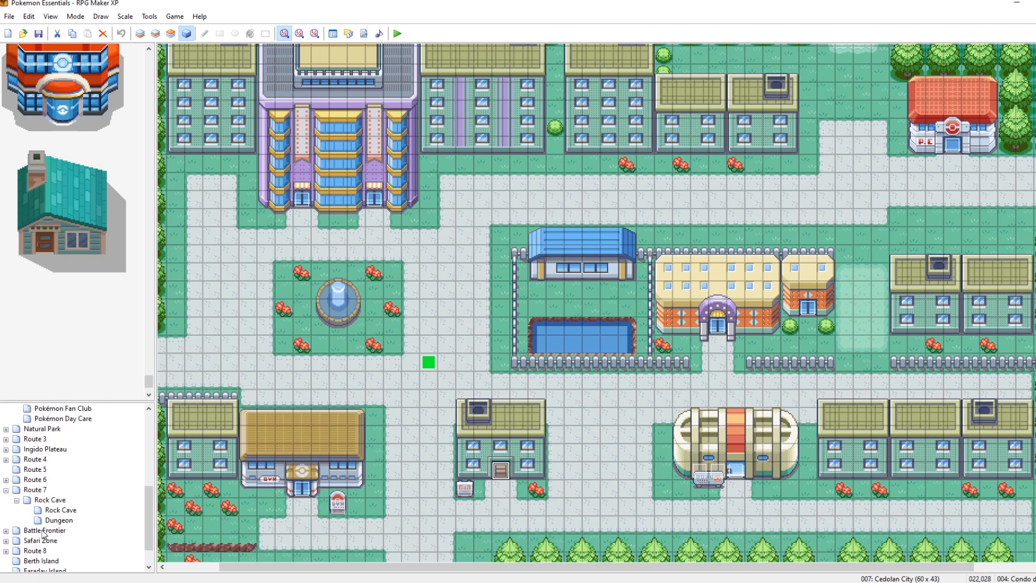
{"action": "left_click", "coordinate": [35, 490]}
{"action": "left_click", "coordinate": [390, 344]}
{"action": "key", "text": "ctrl+v"}
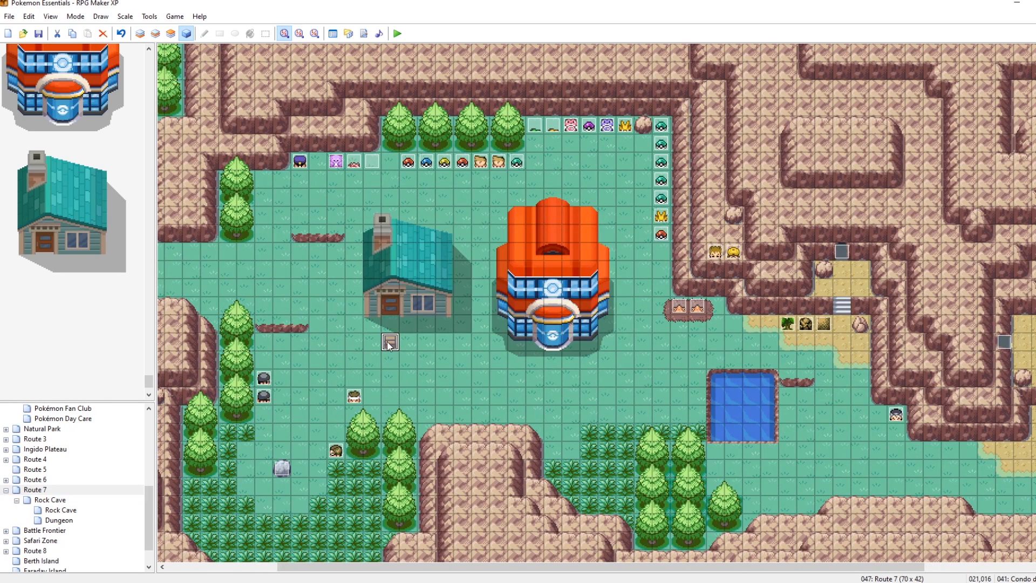
Place the pasted door event on the teal-roofed house's door and set its page 1 graphic to the closed brown door in Doors10.
{"action": "double_click", "coordinate": [390, 341]}
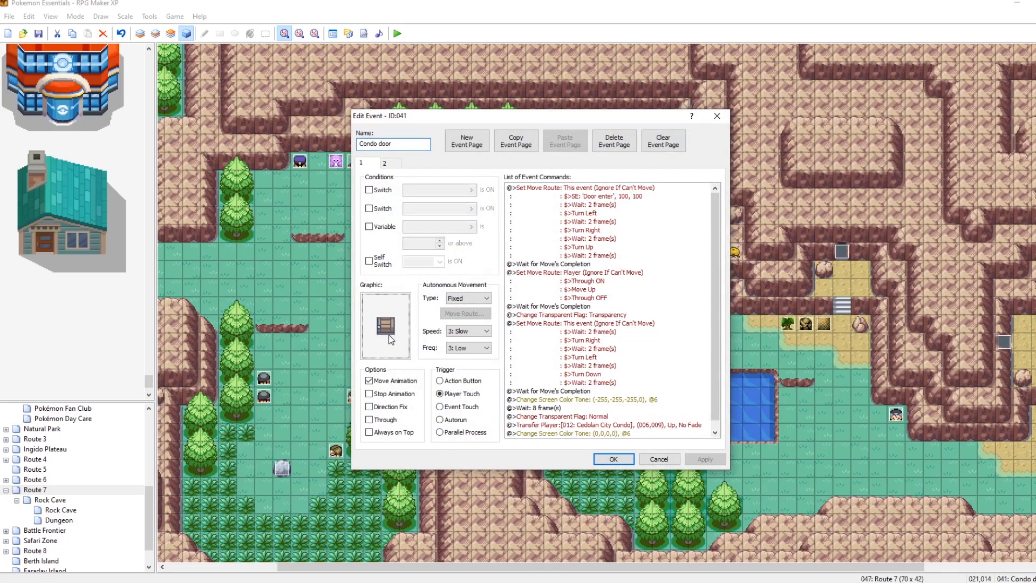
{"action": "double_click", "coordinate": [388, 334]}
{"action": "scroll", "coordinate": [448, 340], "scroll_direction": "down", "scroll_amount": 4}
{"action": "left_click", "coordinate": [421, 331]}
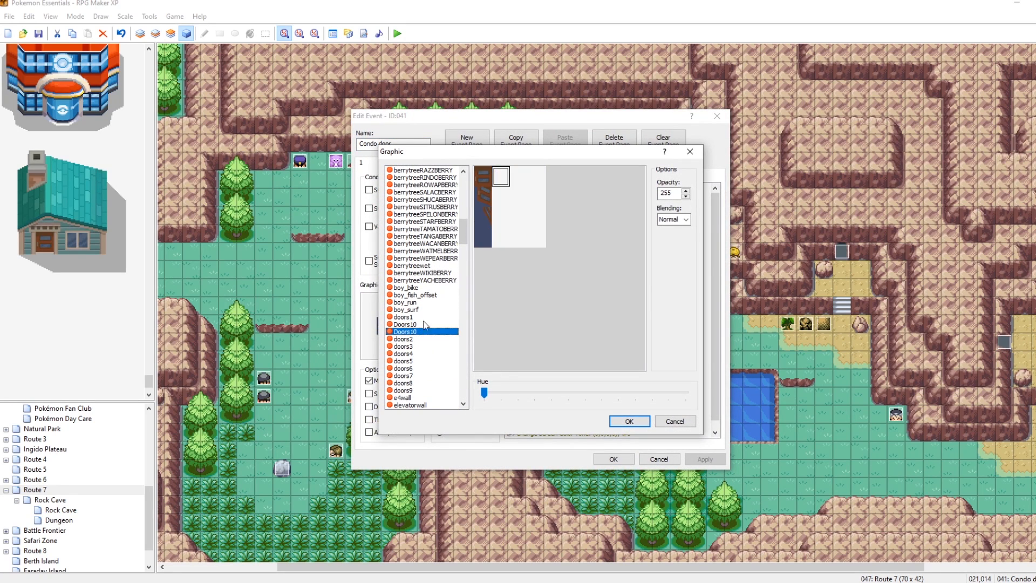
{"action": "left_click", "coordinate": [629, 421]}
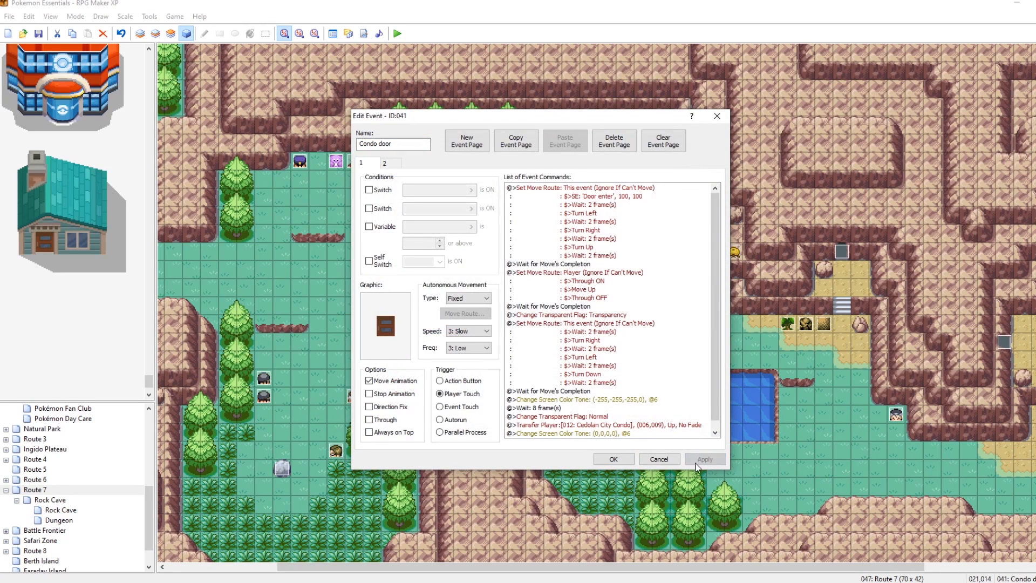
{"action": "left_click", "coordinate": [614, 459]}
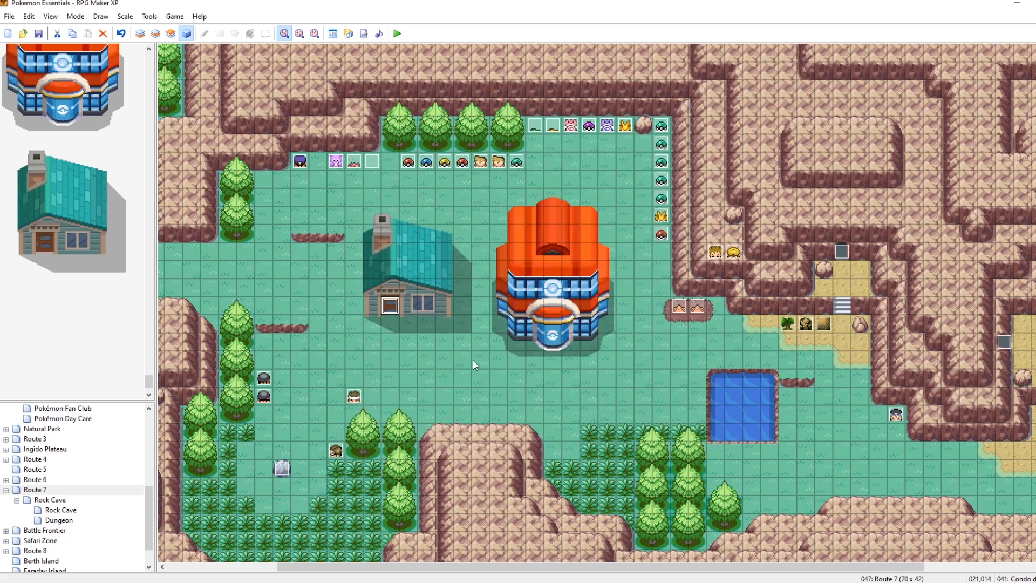
Set the house door event's page 2 graphic to the closed brown door in Doors10, check page 1, and save the event.
{"action": "double_click", "coordinate": [384, 309]}
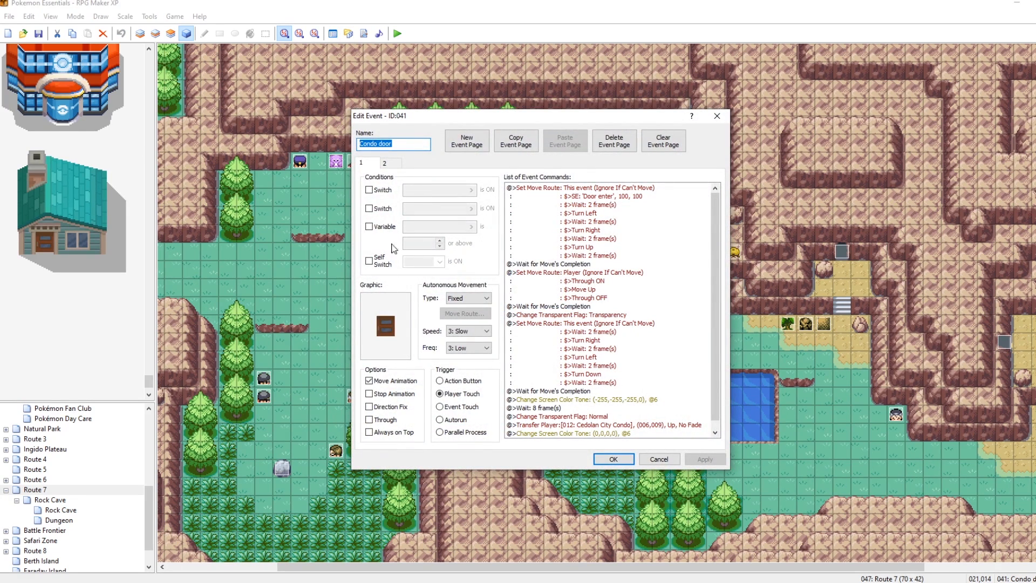
{"action": "left_click", "coordinate": [394, 165]}
{"action": "double_click", "coordinate": [387, 326]}
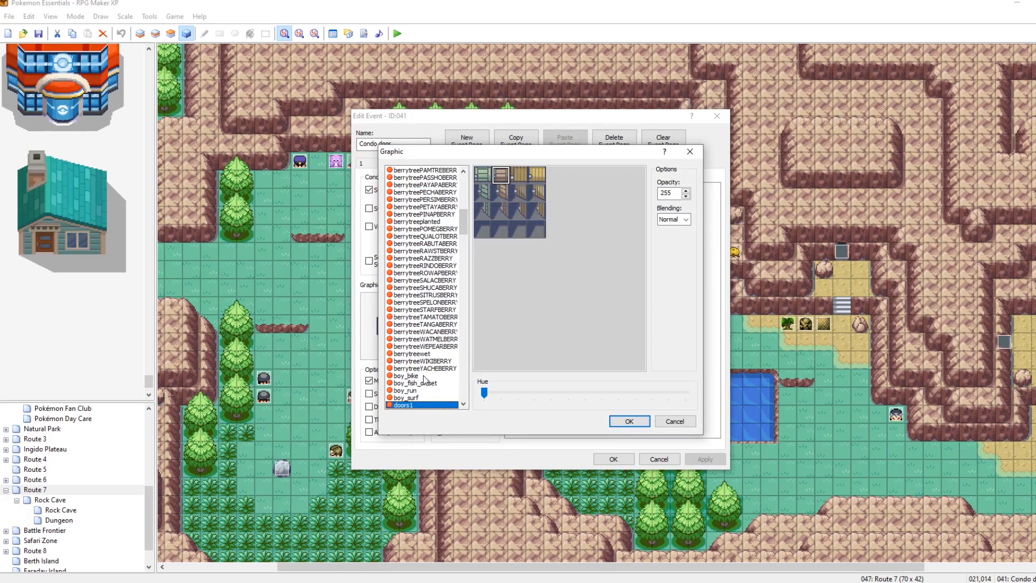
{"action": "scroll", "coordinate": [416, 316], "scroll_direction": "down", "scroll_amount": 4}
{"action": "left_click", "coordinate": [413, 309]}
{"action": "left_click", "coordinate": [477, 172]}
{"action": "left_click", "coordinate": [627, 421]}
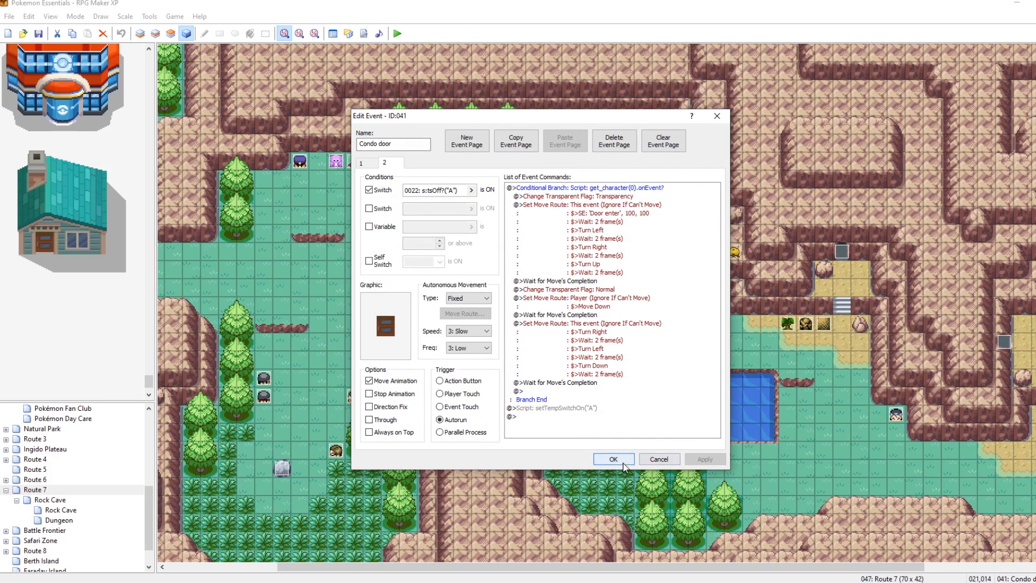
{"action": "left_click", "coordinate": [373, 167]}
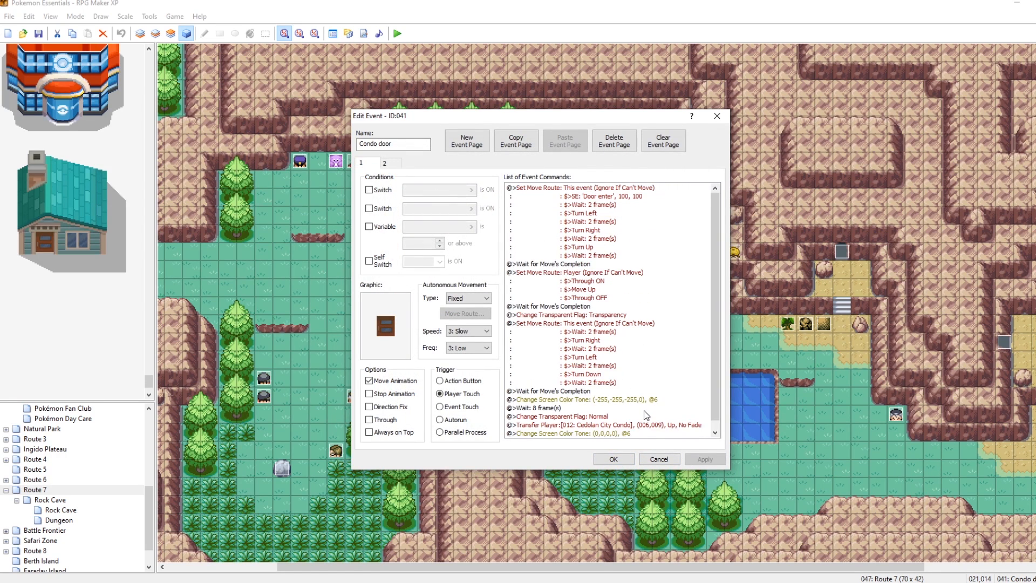
{"action": "scroll", "coordinate": [643, 410], "scroll_direction": "down", "scroll_amount": 1}
{"action": "left_click", "coordinate": [615, 459]}
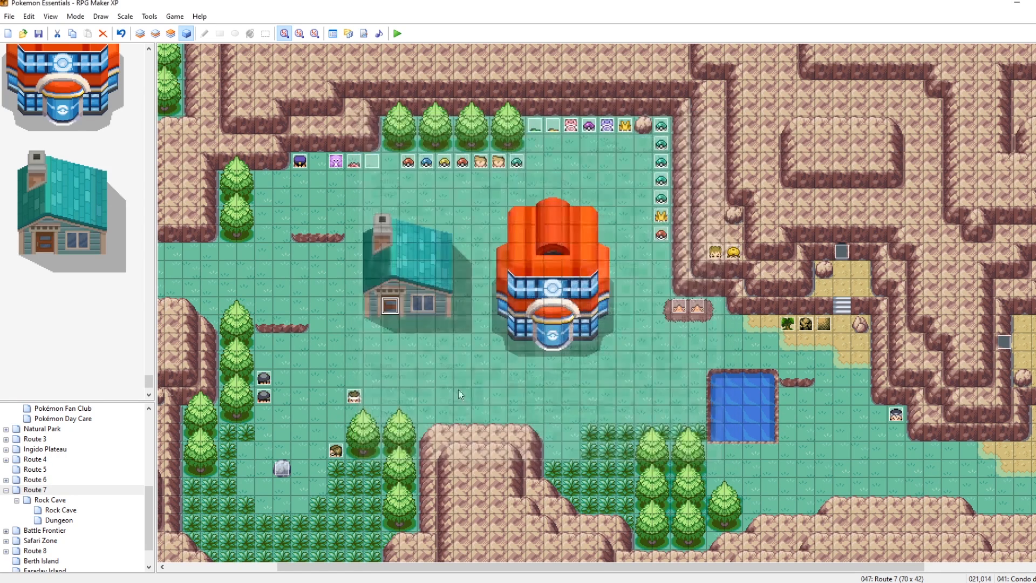
Open the Exit event on the Cedolan City Condo map.
{"action": "scroll", "coordinate": [74, 476], "scroll_direction": "up", "scroll_amount": 2}
{"action": "scroll", "coordinate": [74, 478], "scroll_direction": "up", "scroll_amount": 1}
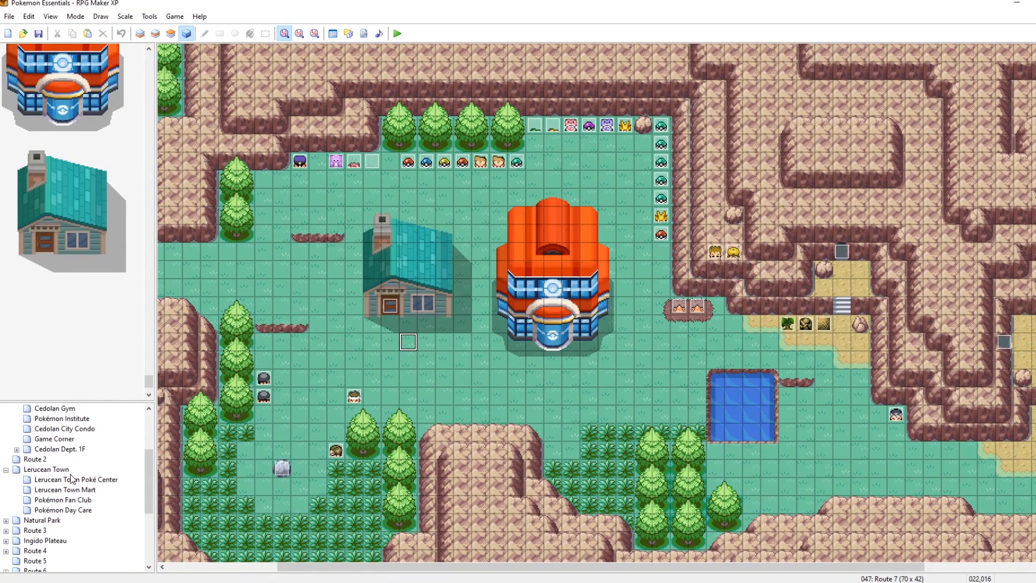
{"action": "left_click", "coordinate": [71, 429]}
{"action": "right_click", "coordinate": [274, 234]}
{"action": "left_click", "coordinate": [314, 244]}
Change the Exit event's Transfer Player destination to the teal-roofed house's door on Route 7, and save the event.
{"action": "right_click", "coordinate": [569, 213]}
{"action": "left_click", "coordinate": [591, 231]}
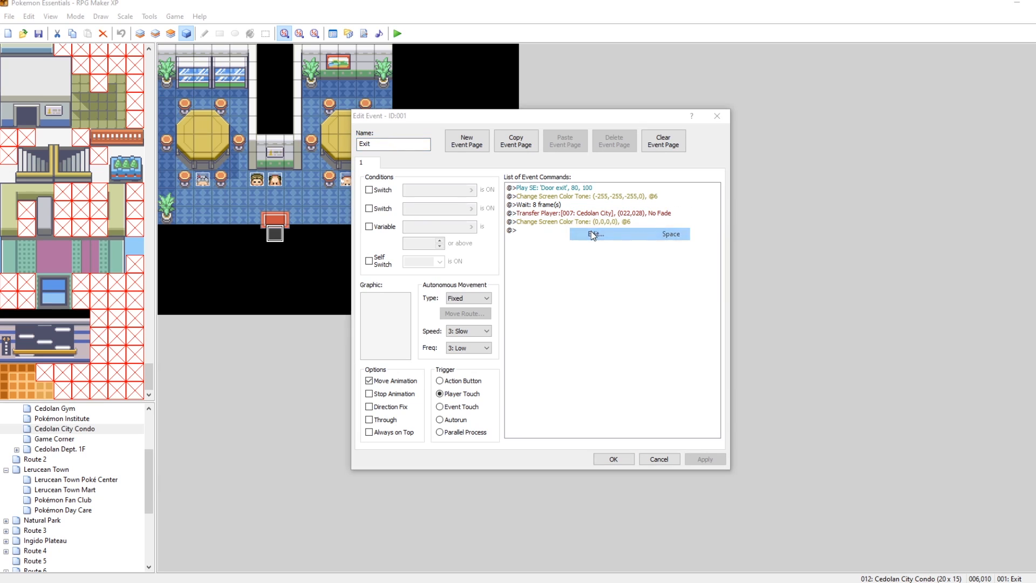
{"action": "left_click", "coordinate": [610, 268]}
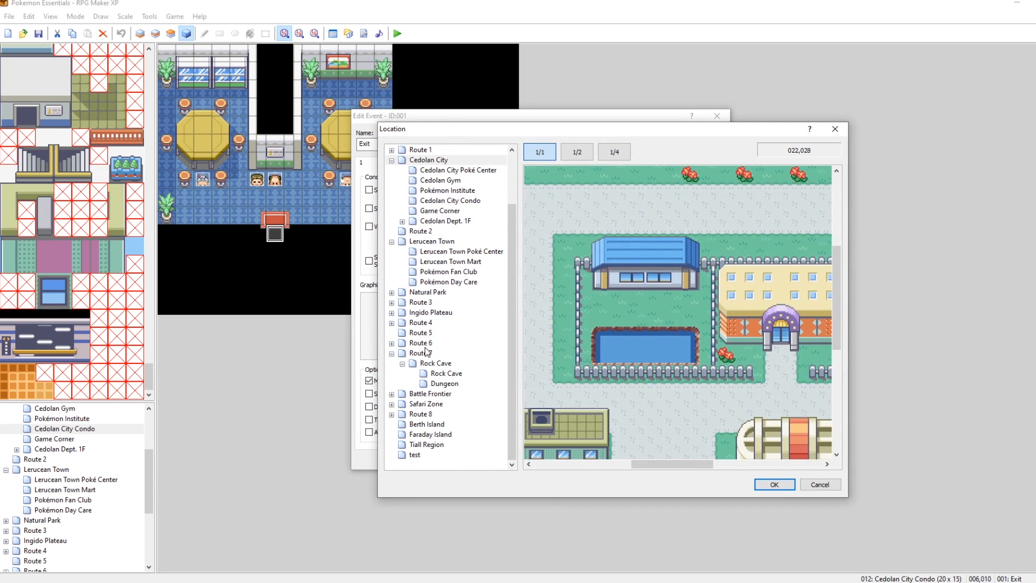
{"action": "left_click", "coordinate": [421, 353]}
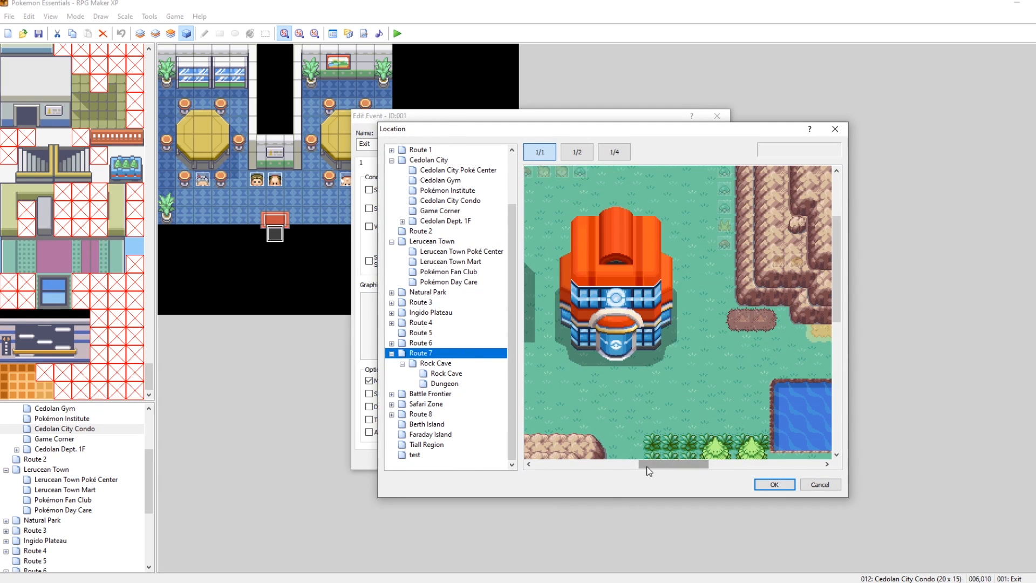
{"action": "left_click_drag", "start_coordinate": [691, 465], "coordinate": [612, 464]}
{"action": "left_click", "coordinate": [655, 318]}
{"action": "left_click", "coordinate": [774, 484]}
{"action": "left_click", "coordinate": [600, 377]}
{"action": "left_click", "coordinate": [602, 459]}
Playtest the game from the saved file, entering the Cedolan City condo and leaving it to test the exit onto Route 7.
{"action": "left_click", "coordinate": [397, 33]}
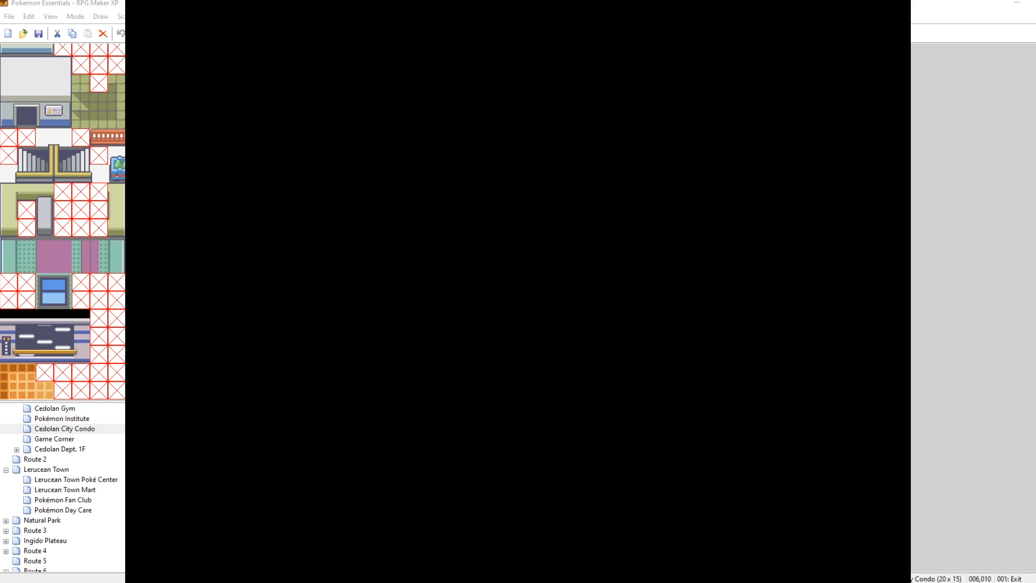
{"action": "key", "text": "Return"}
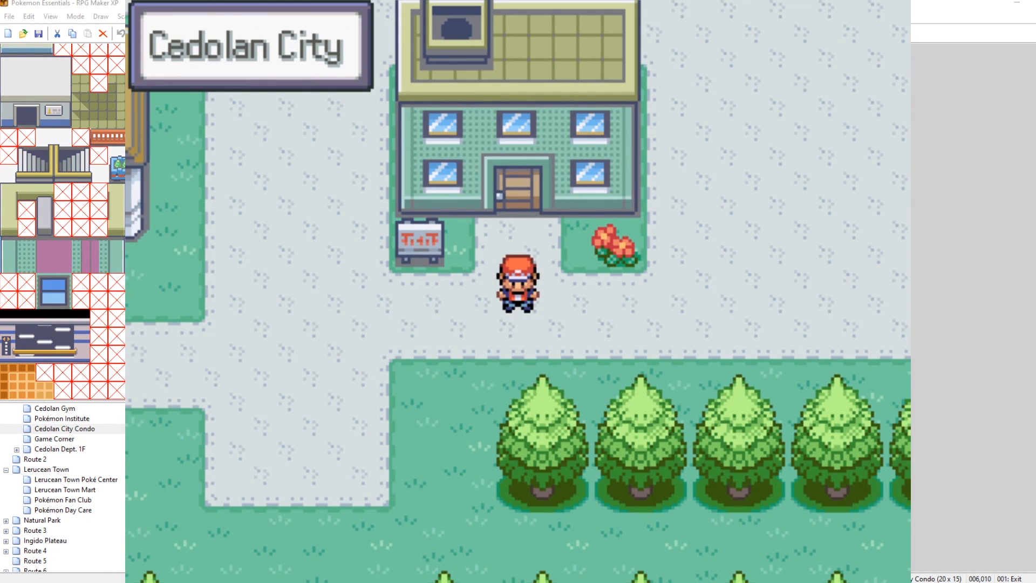
{"action": "key", "text": "Up"}
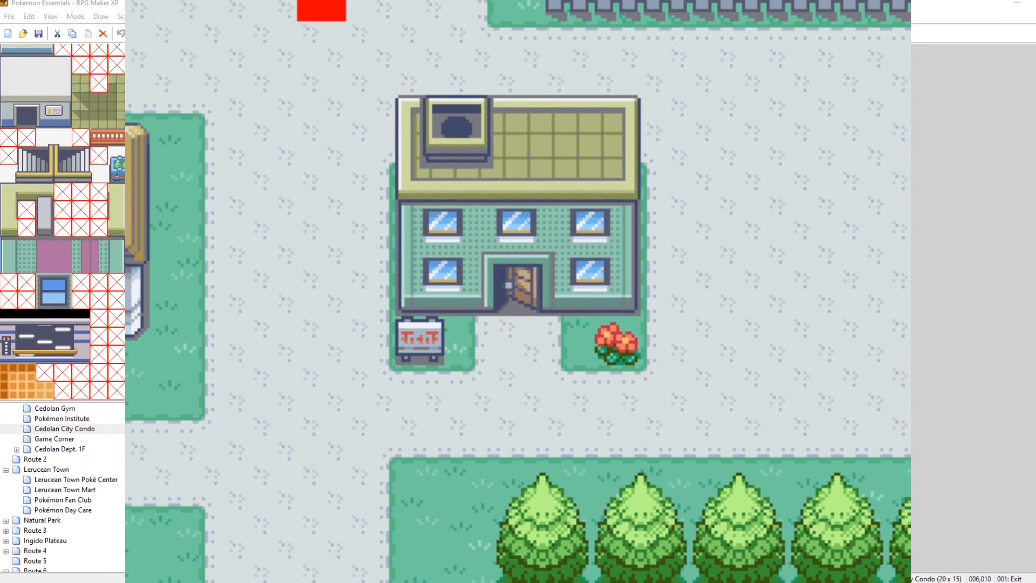
{"action": "key", "text": "Down"}
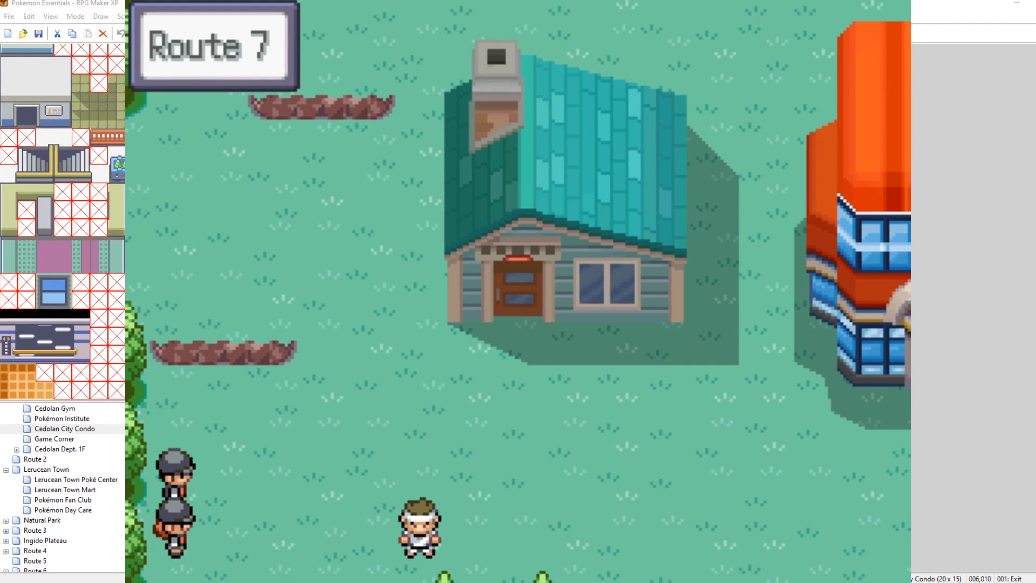
{"action": "key", "text": "Down"}
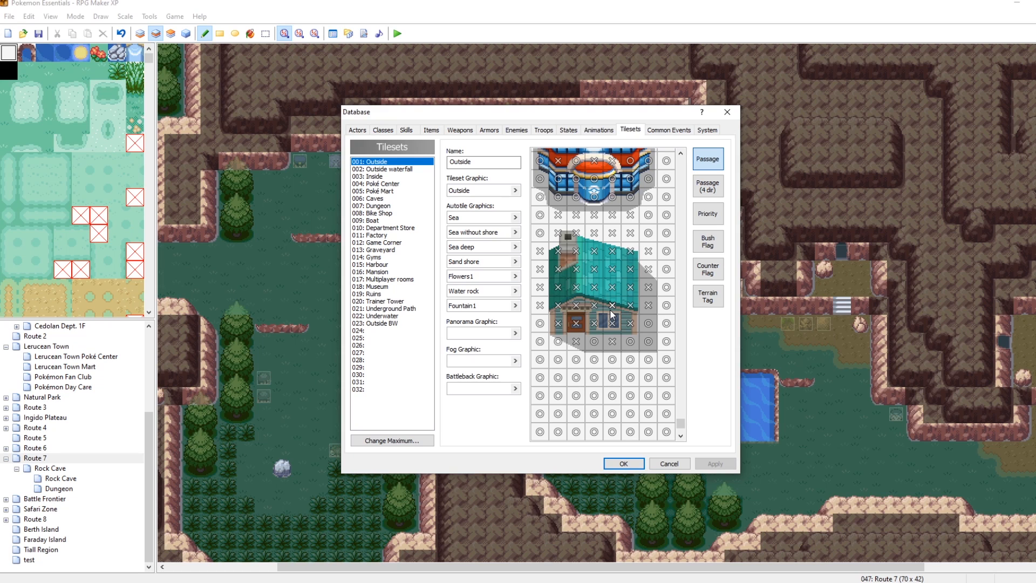
In the Outside tileset's passage settings, make the blocked tiles under the teal-roofed house and across its left side passable.
{"action": "left_click", "coordinate": [612, 340]}
{"action": "left_click", "coordinate": [576, 339]}
{"action": "left_click", "coordinate": [540, 305]}
{"action": "left_click", "coordinate": [540, 287]}
{"action": "left_click", "coordinate": [558, 287]}
{"action": "left_click", "coordinate": [558, 269]}
{"action": "left_click", "coordinate": [540, 269]}
{"action": "left_click", "coordinate": [540, 251]}
{"action": "left_click", "coordinate": [558, 251]}
{"action": "left_click", "coordinate": [558, 233]}
{"action": "left_click", "coordinate": [577, 233]}
{"action": "left_click", "coordinate": [577, 251]}
{"action": "left_click", "coordinate": [576, 269]}
{"action": "left_click", "coordinate": [576, 305]}
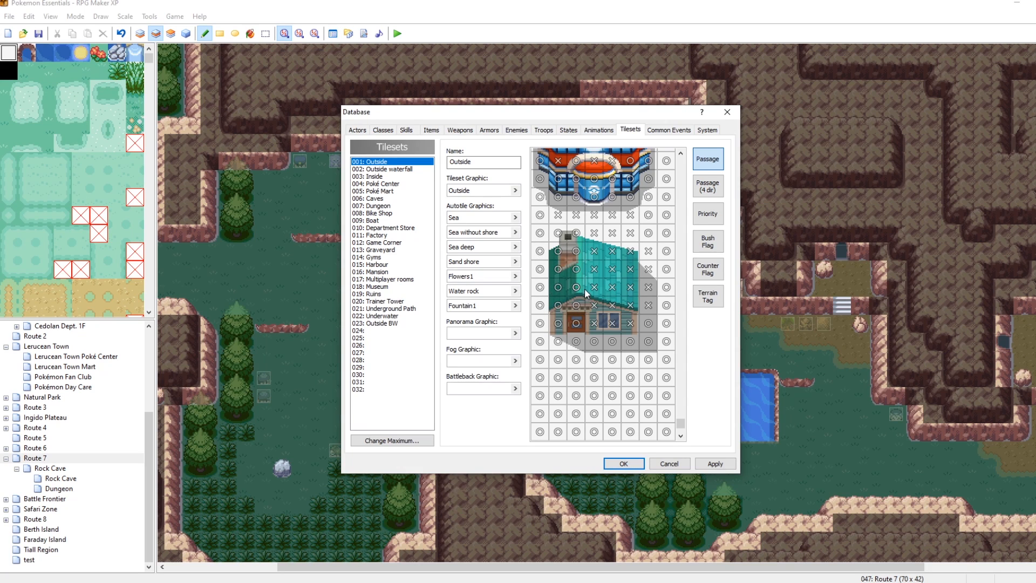
Make the blocked tiles across the teal-roofed house's right side and in the row above it passable, then apply and close the database.
{"action": "left_click", "coordinate": [648, 305]}
{"action": "left_click", "coordinate": [631, 307]}
{"action": "left_click", "coordinate": [649, 287]}
{"action": "left_click", "coordinate": [649, 269]}
{"action": "left_click", "coordinate": [630, 269]}
{"action": "left_click", "coordinate": [594, 269]}
{"action": "left_click", "coordinate": [594, 251]}
{"action": "left_click", "coordinate": [612, 251]}
{"action": "left_click", "coordinate": [631, 251]}
{"action": "left_click", "coordinate": [649, 251]}
{"action": "left_click", "coordinate": [631, 233]}
{"action": "left_click", "coordinate": [613, 233]}
{"action": "left_click", "coordinate": [594, 233]}
{"action": "left_click", "coordinate": [594, 215]}
{"action": "left_click", "coordinate": [576, 214]}
{"action": "left_click", "coordinate": [558, 215]}
{"action": "left_click", "coordinate": [613, 215]}
{"action": "left_click", "coordinate": [630, 215]}
{"action": "left_click", "coordinate": [699, 465]}
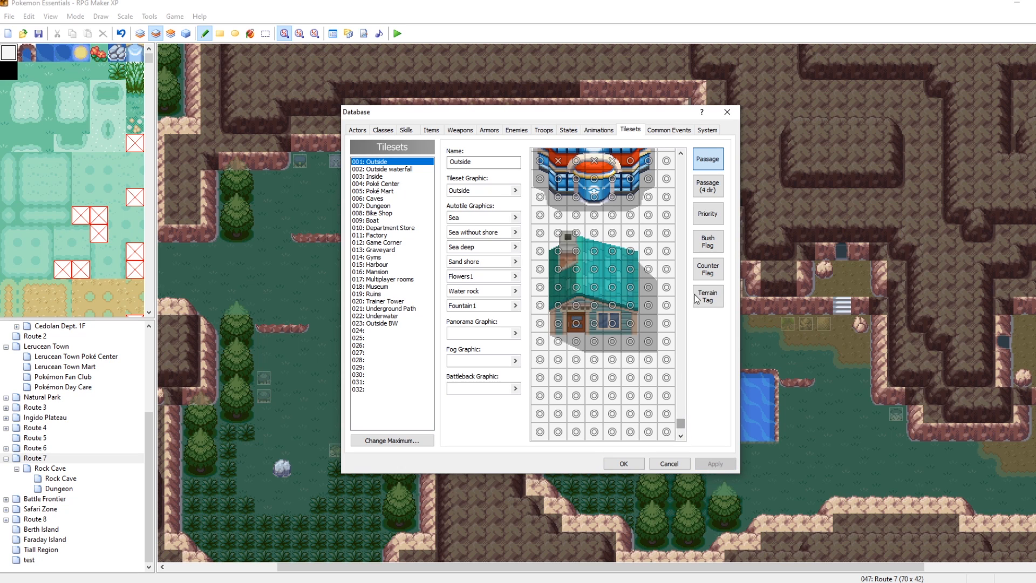
{"action": "left_click", "coordinate": [728, 112]}
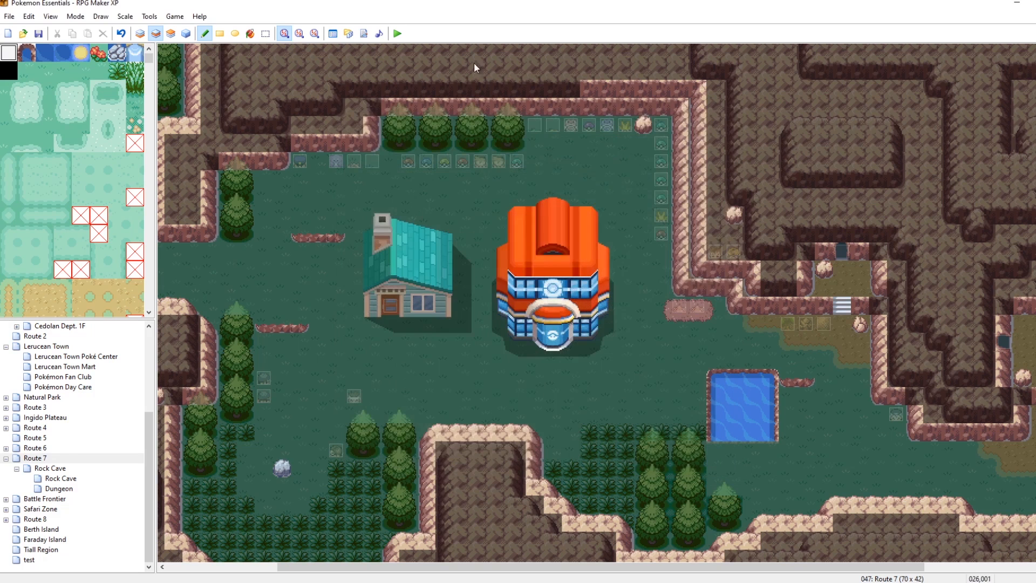
In the Outside tileset's passage settings, block the teal-roofed house's two lower wall rows except the door tile, then apply and close the database.
{"action": "left_click", "coordinate": [333, 33]}
{"action": "left_click_drag", "start_coordinate": [681, 164], "coordinate": [681, 423]}
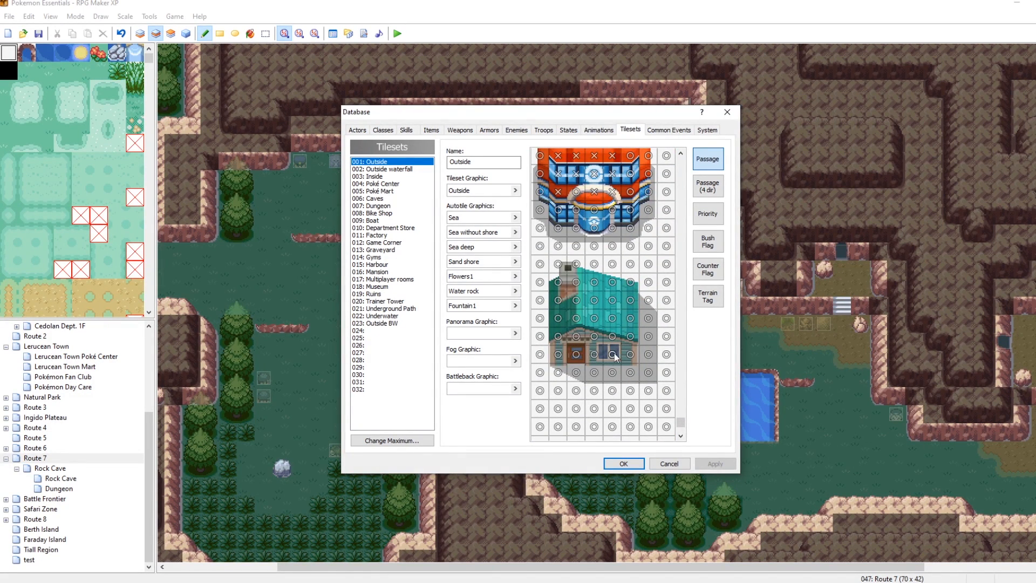
{"action": "scroll", "coordinate": [618, 337], "scroll_direction": "up", "scroll_amount": 3}
{"action": "scroll", "coordinate": [617, 341], "scroll_direction": "down", "scroll_amount": 5}
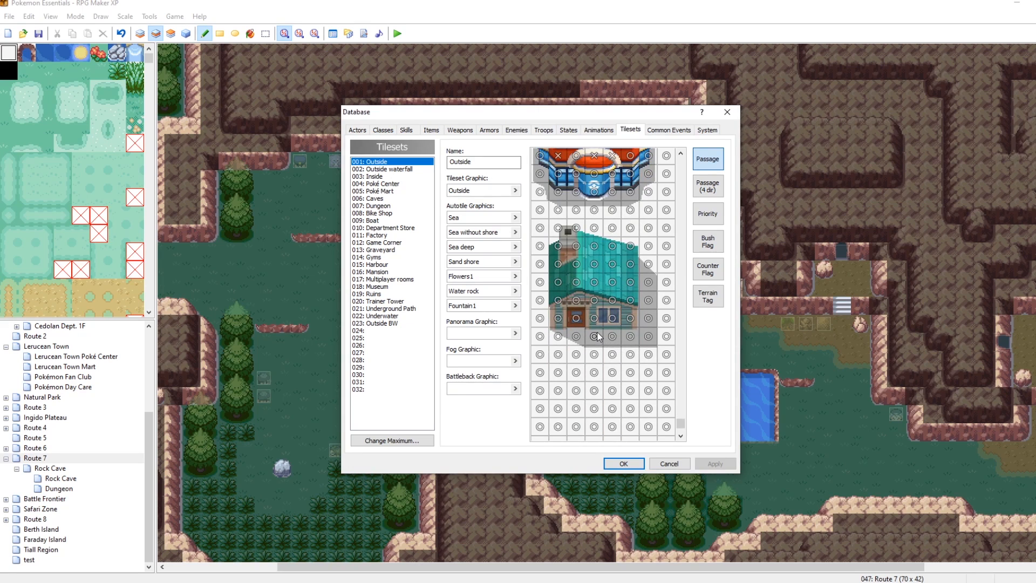
{"action": "left_click_drag", "start_coordinate": [596, 320], "coordinate": [611, 319]}
{"action": "left_click", "coordinate": [708, 466]}
{"action": "scroll", "coordinate": [629, 324], "scroll_direction": "up", "scroll_amount": 6}
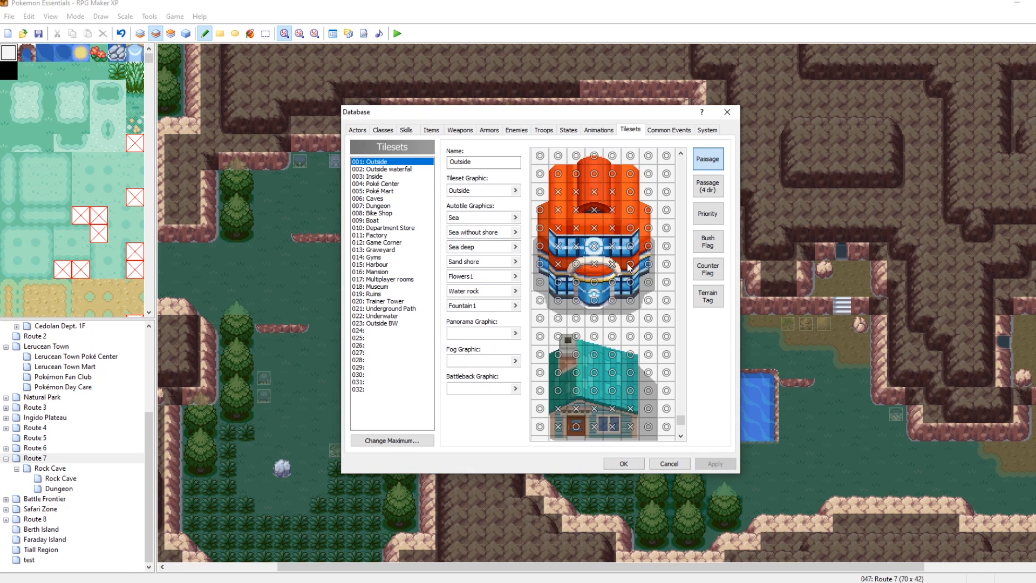
{"action": "scroll", "coordinate": [666, 410], "scroll_direction": "down", "scroll_amount": 8}
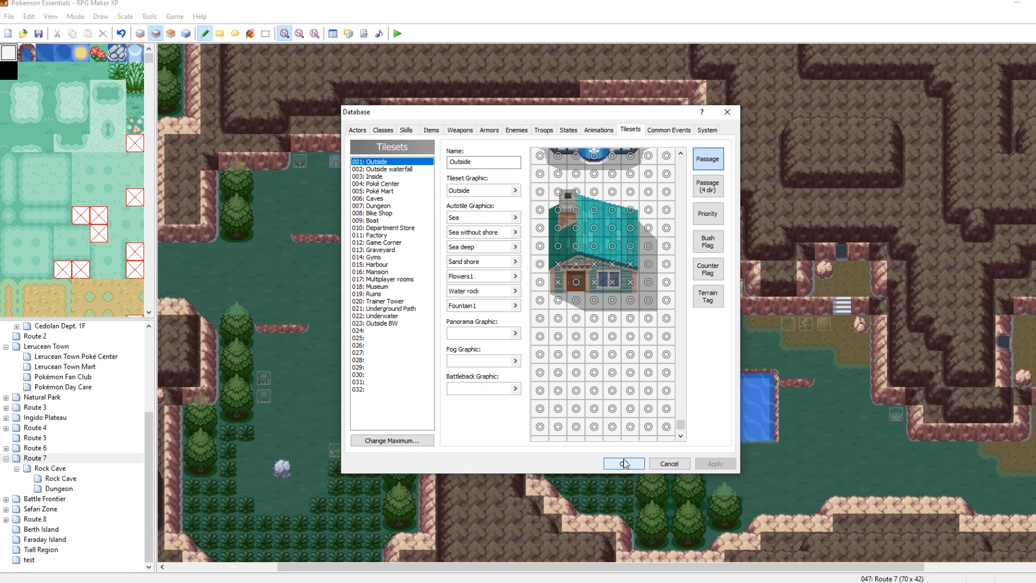
{"action": "left_click", "coordinate": [625, 464]}
Switch to the event layer and playtest from the saved file, passing through the Cedolan City condo to come out on Route 7.
{"action": "left_click", "coordinate": [187, 33]}
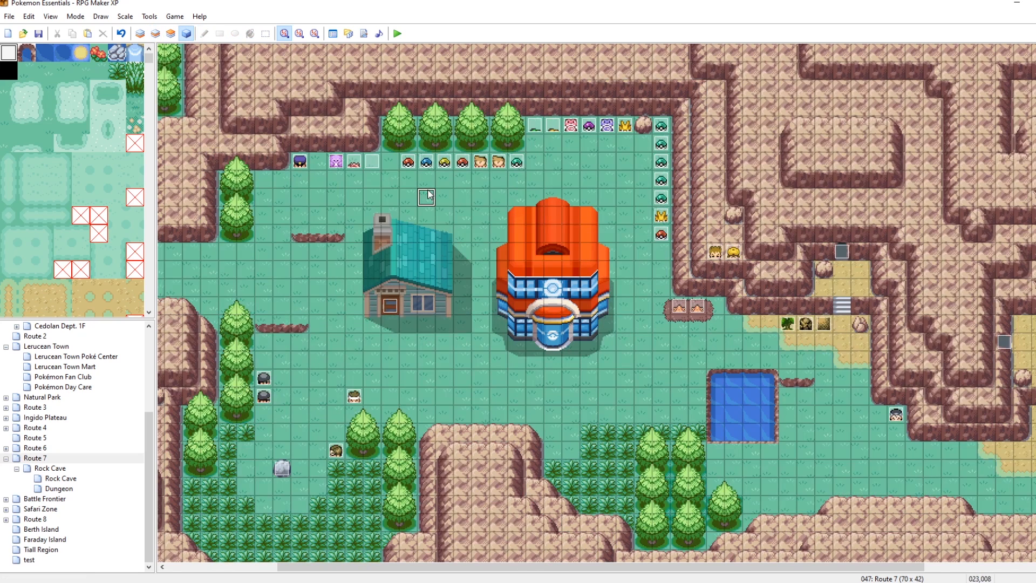
{"action": "left_click", "coordinate": [398, 33]}
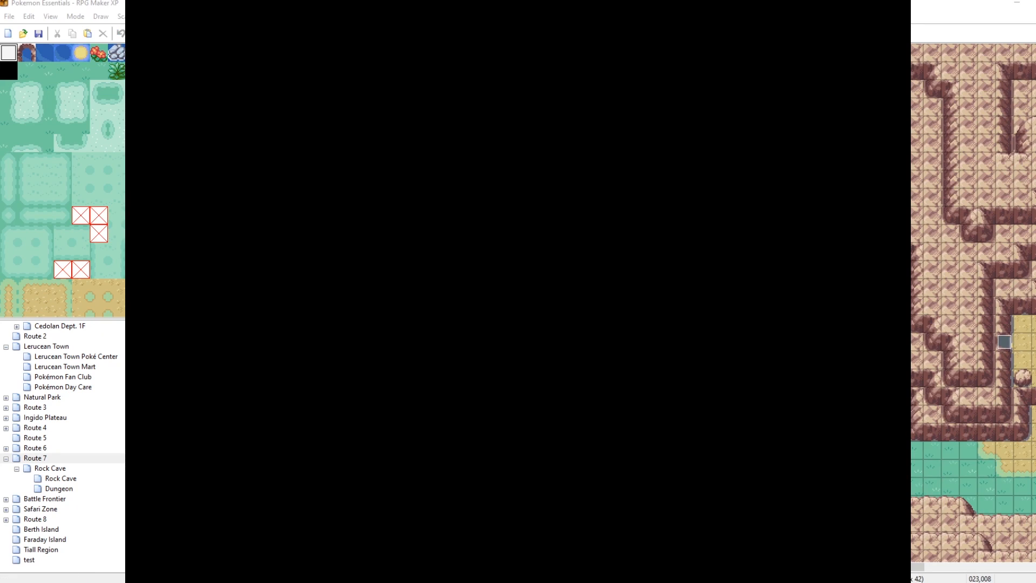
{"action": "key", "text": "Return"}
{"action": "key", "text": "Up"}
{"action": "key", "text": "Up"}
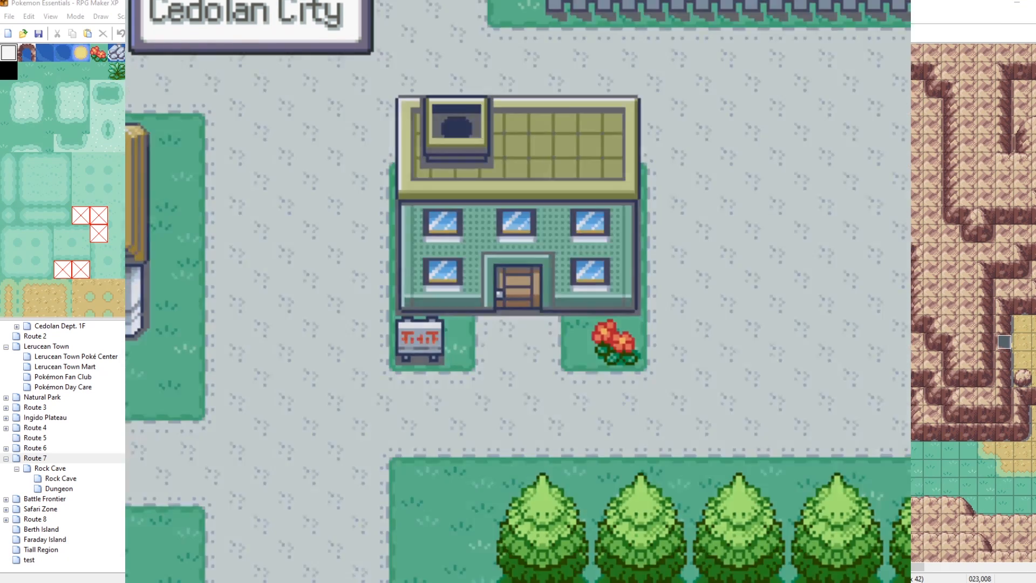
{"action": "key", "text": "Down"}
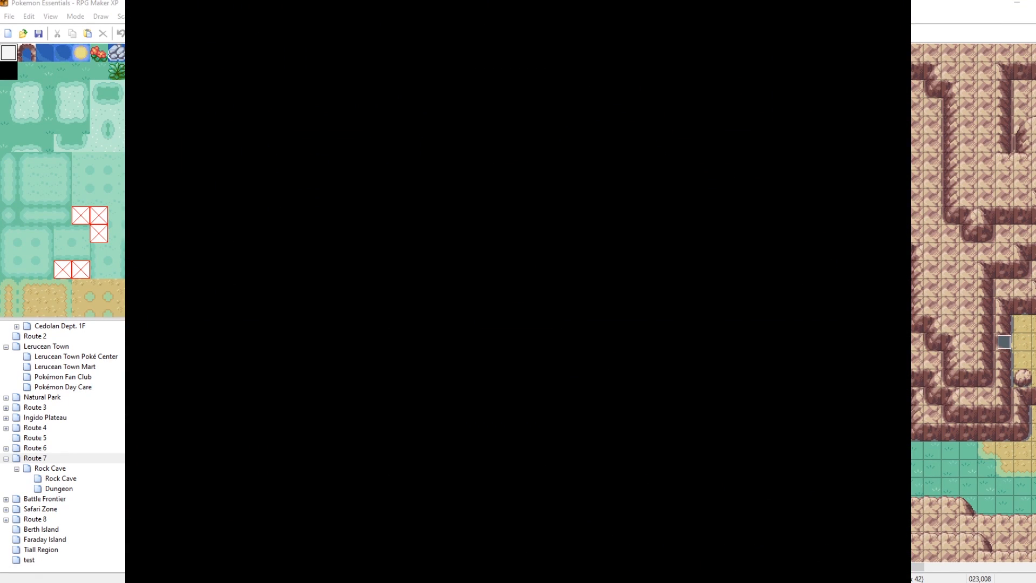
Walk in and out of the teal-roofed house on Route 7 to test its animated door in both directions.
{"action": "key", "text": "Up"}
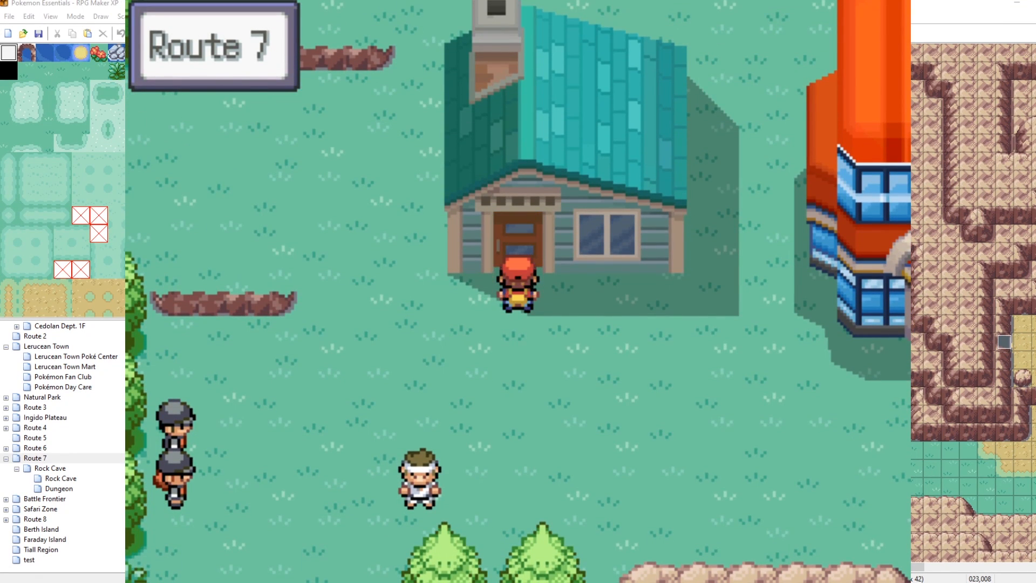
{"action": "key", "text": "Down"}
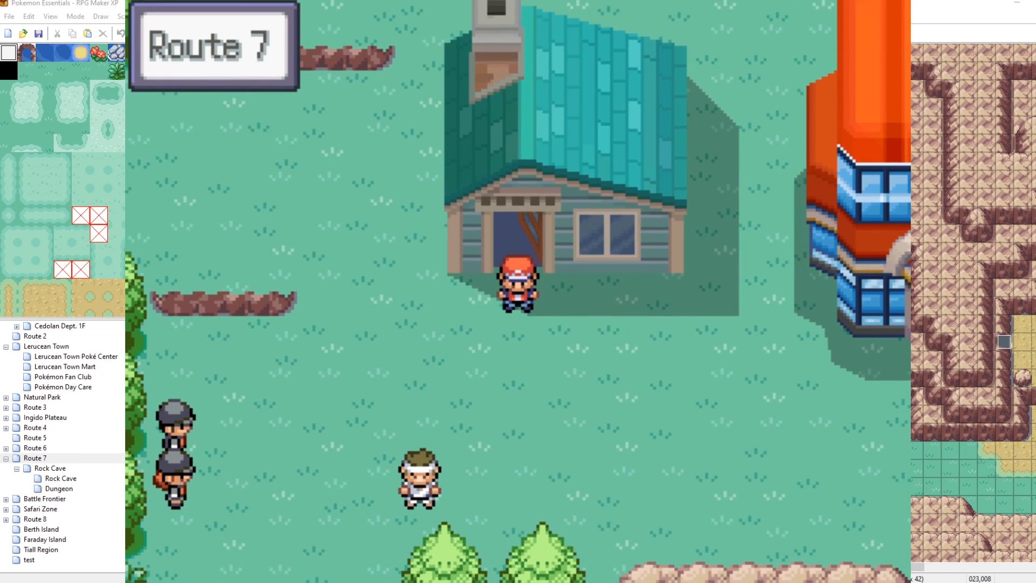
{"action": "key", "text": "Up"}
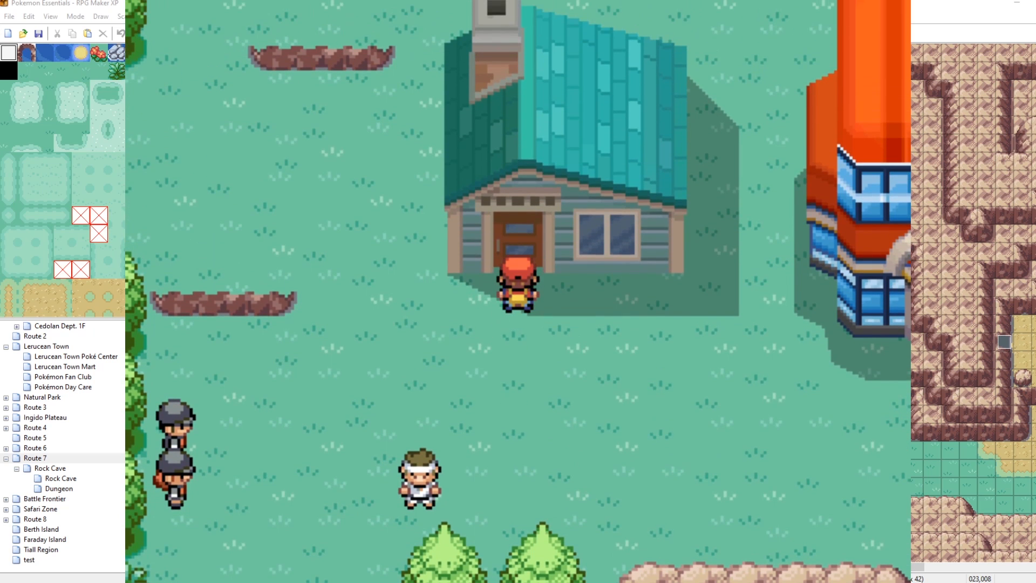
{"action": "key", "text": "Up"}
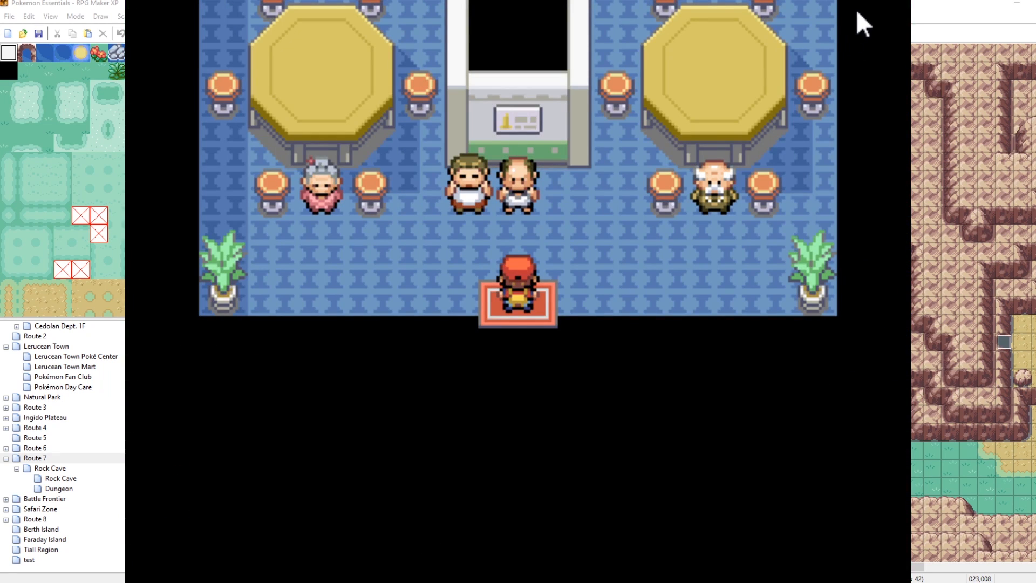
Playtest the Route 7 house door by leaving and re-entering the house, and close the test game.
{"action": "key", "text": "Down"}
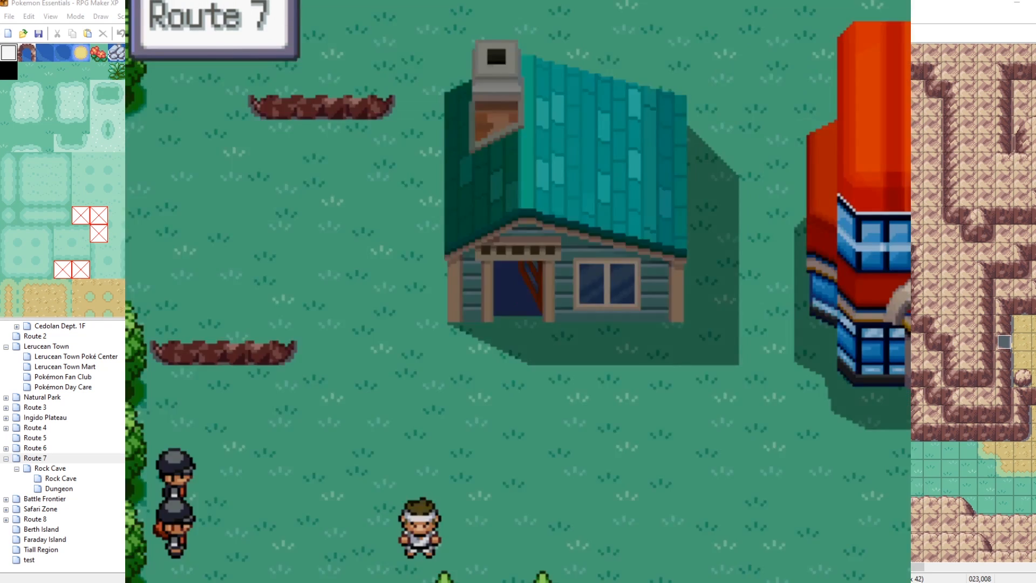
{"action": "key", "text": "Right"}
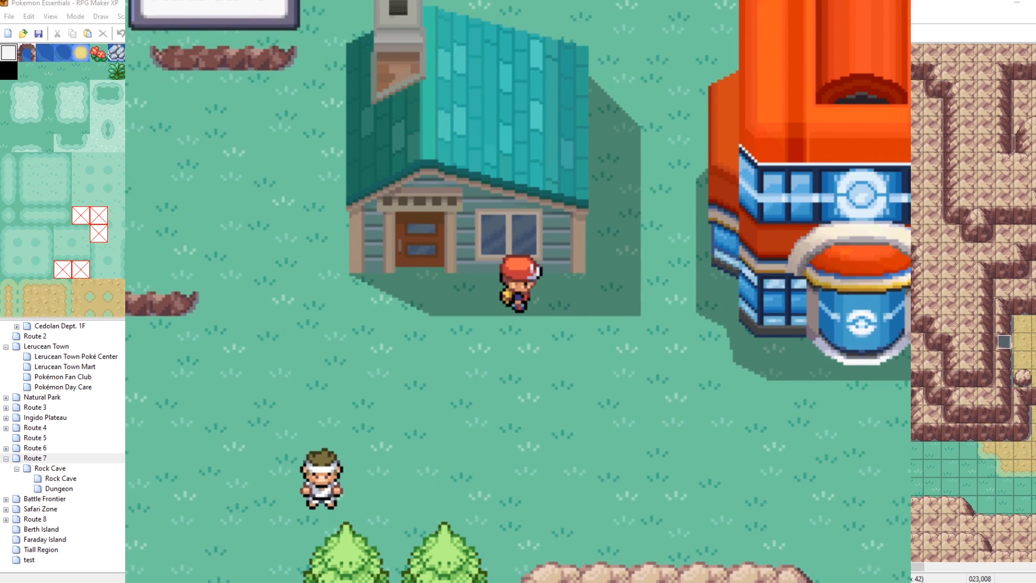
{"action": "key", "text": "Left"}
{"action": "key", "text": "Down"}
{"action": "key", "text": "Up"}
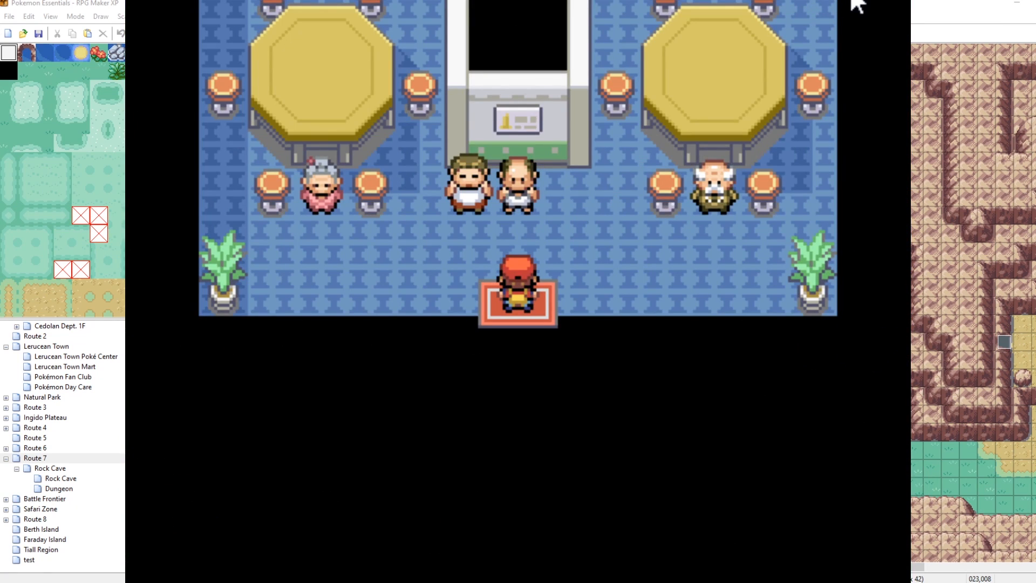
{"action": "left_click", "coordinate": [852, 2]}
{"action": "left_click", "coordinate": [390, 305]}
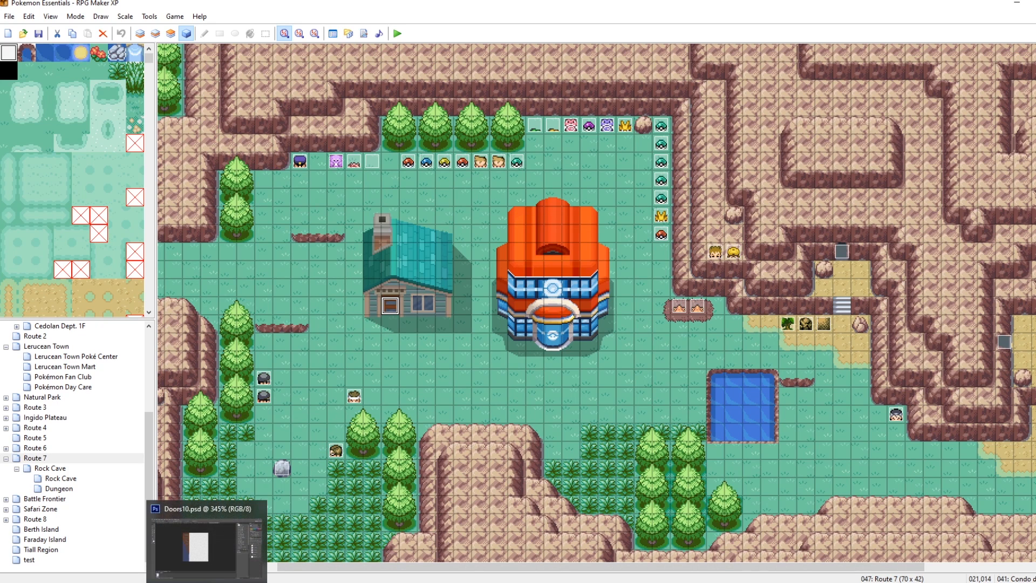
Switch to Outside.psd in Photoshop and select the one-tile square directly above the house door on the house layer.
{"action": "left_click", "coordinate": [202, 542]}
{"action": "left_click", "coordinate": [106, 39]}
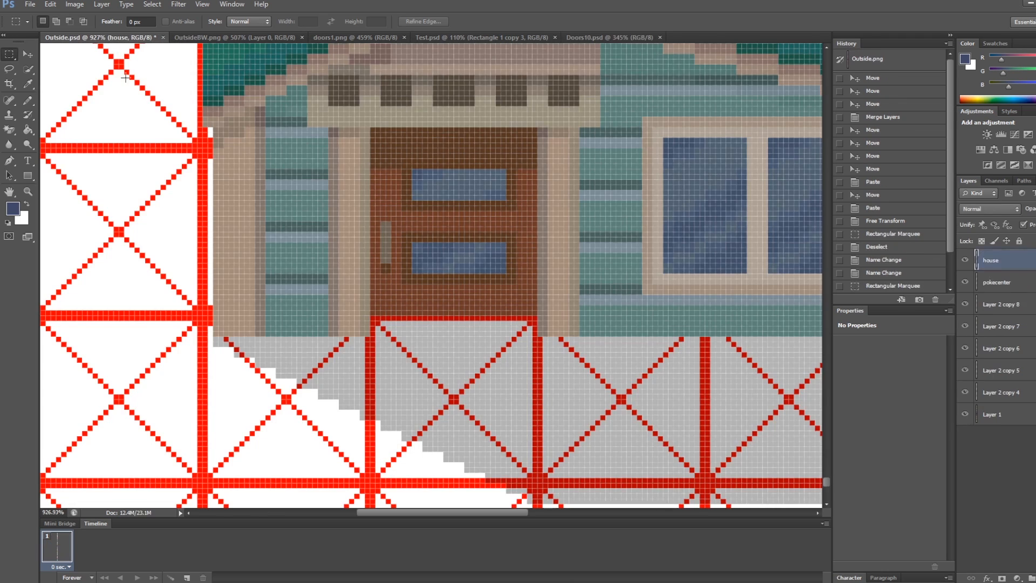
{"action": "scroll", "coordinate": [413, 283], "scroll_direction": "down", "scroll_amount": 1, "text": "alt"}
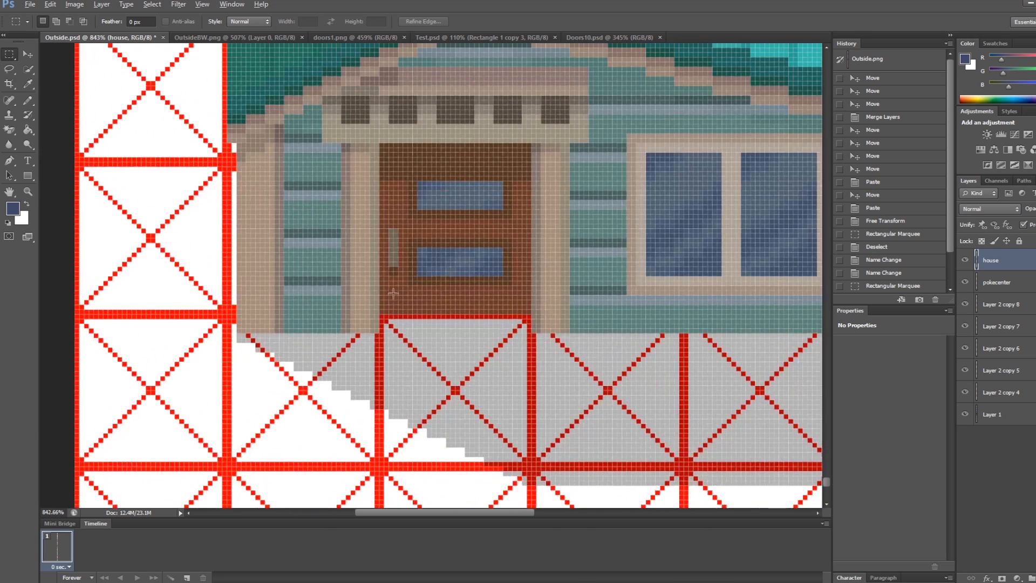
{"action": "left_click_drag", "start_coordinate": [386, 308], "coordinate": [532, 170]}
{"action": "left_click_drag", "start_coordinate": [535, 171], "coordinate": [531, 172]}
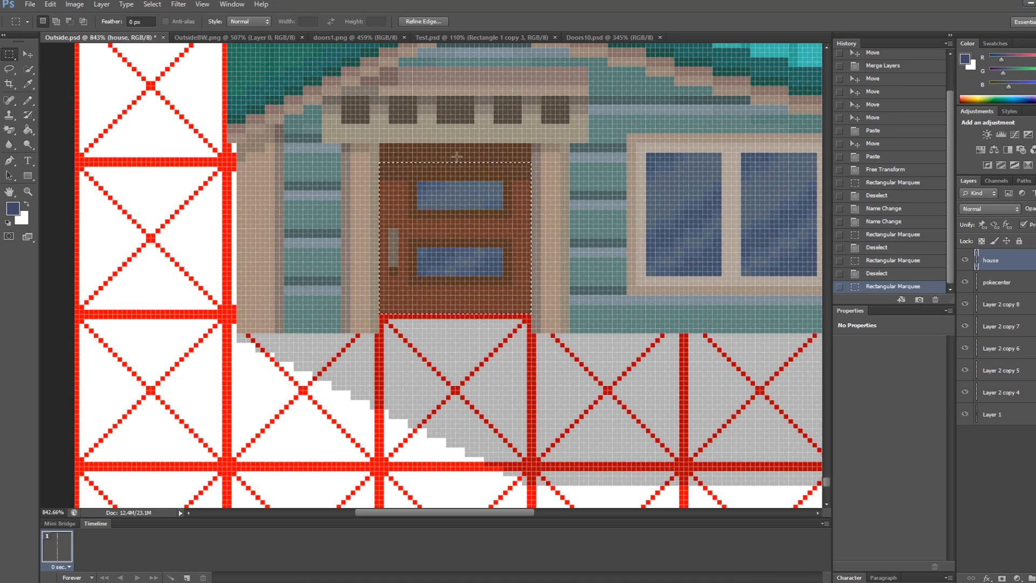
{"action": "scroll", "coordinate": [386, 140], "scroll_direction": "up", "scroll_amount": 6, "text": "alt"}
{"action": "left_click_drag", "start_coordinate": [377, 224], "coordinate": [600, 85]}
{"action": "scroll", "coordinate": [559, 180], "scroll_direction": "down", "scroll_amount": 3, "text": "alt"}
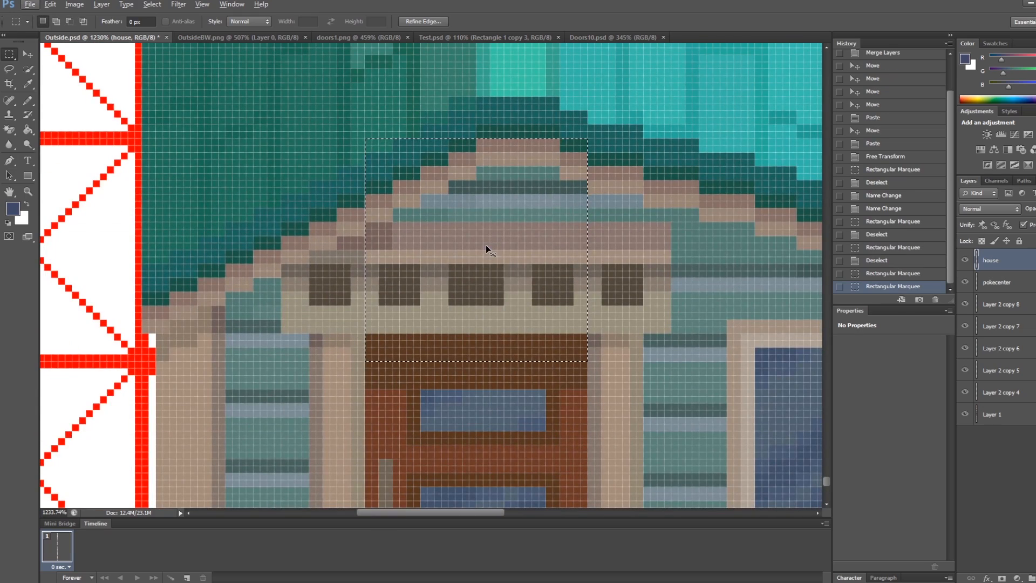
{"action": "scroll", "coordinate": [402, 266], "scroll_direction": "down", "scroll_amount": 2, "text": "alt"}
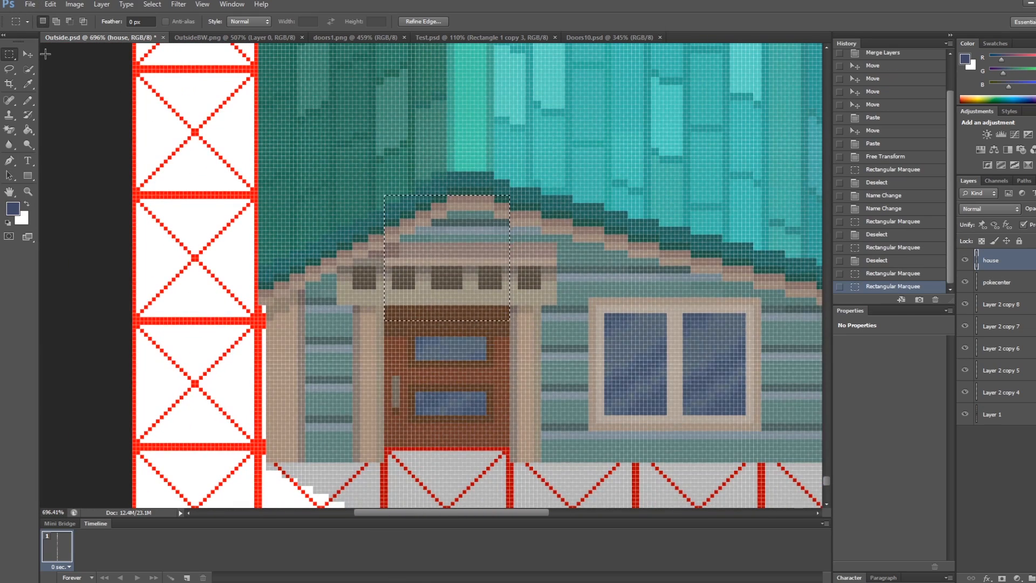
{"action": "key", "text": "v"}
{"action": "scroll", "coordinate": [371, 322], "scroll_direction": "down", "scroll_amount": 2, "text": "alt"}
{"action": "left_click_drag", "start_coordinate": [435, 326], "coordinate": [410, 394]}
{"action": "scroll", "coordinate": [410, 394], "scroll_direction": "down", "scroll_amount": 1}
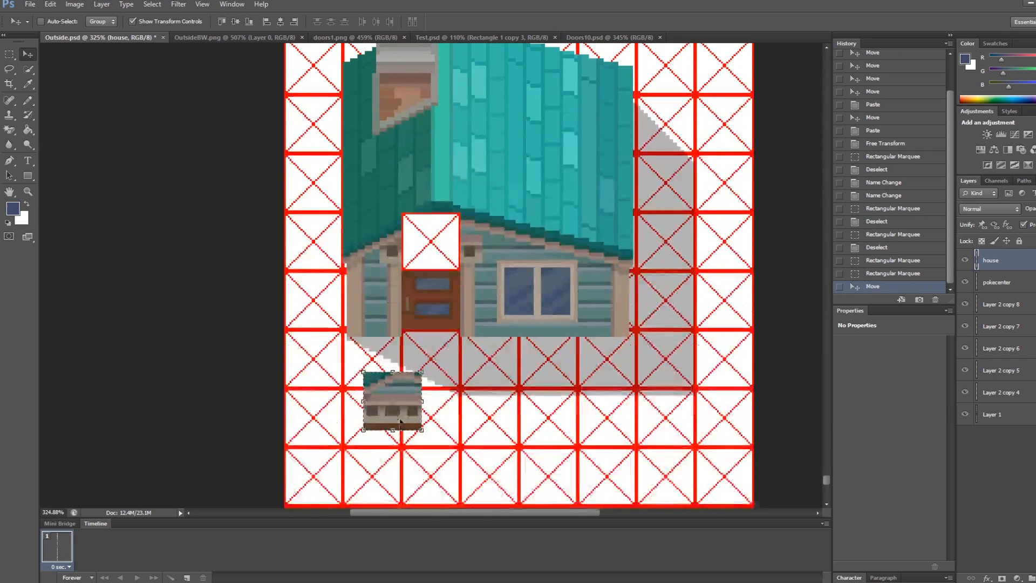
{"action": "key", "text": "ctrl+z"}
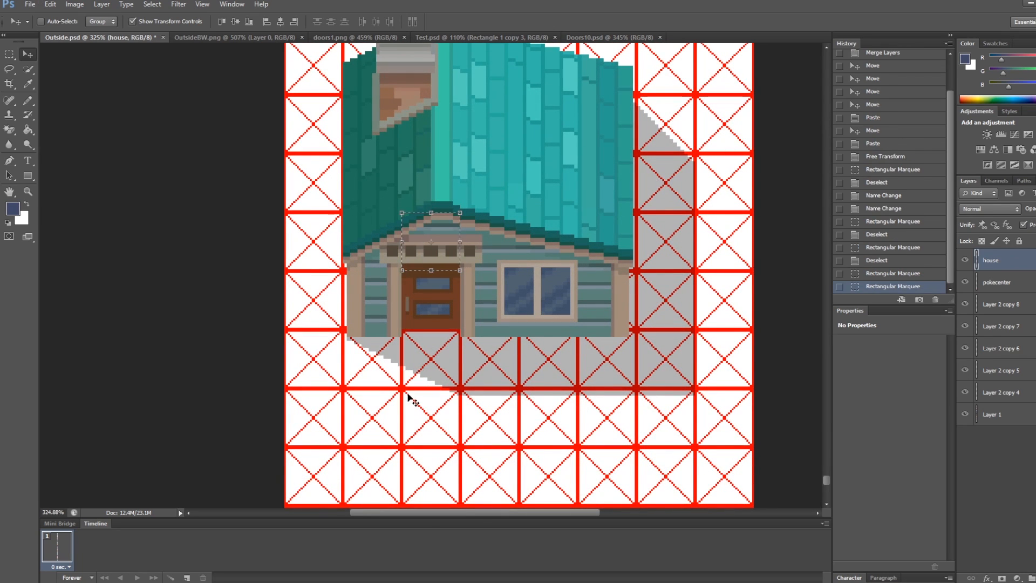
Paste a copy of the tile above the door and place it in the first-column grid cell below the house.
{"action": "key", "text": "ctrl+v"}
{"action": "left_click_drag", "start_coordinate": [446, 232], "coordinate": [445, 420]}
{"action": "scroll", "coordinate": [445, 419], "scroll_direction": "down", "scroll_amount": 3}
{"action": "scroll", "coordinate": [431, 326], "scroll_direction": "up", "scroll_amount": 1, "text": "alt"}
{"action": "left_click_drag", "start_coordinate": [432, 326], "coordinate": [290, 375]}
Erase the brown door strip along the lower edge of the pasted tile and deselect.
{"action": "scroll", "coordinate": [316, 400], "scroll_direction": "up", "scroll_amount": 2, "text": "alt"}
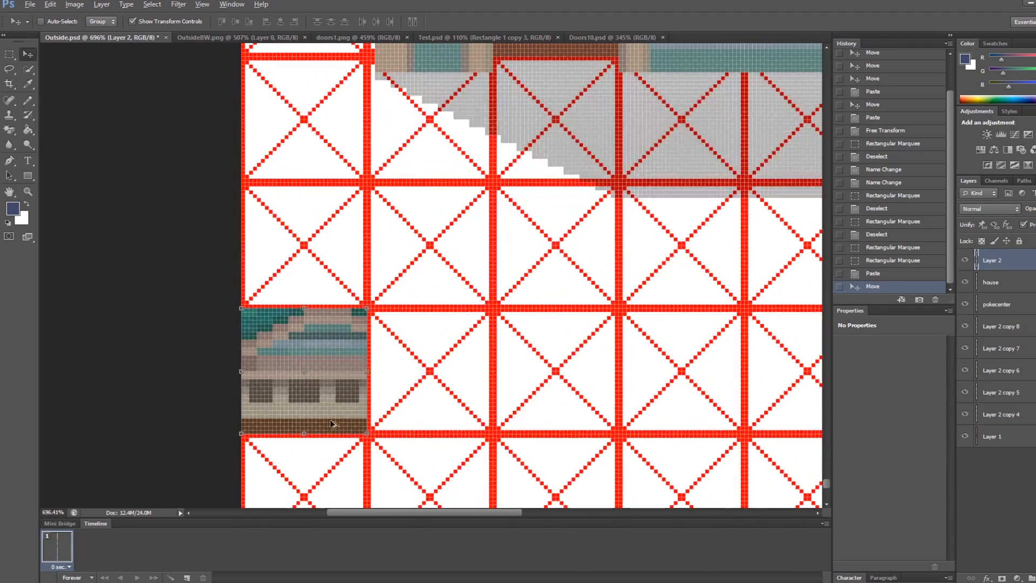
{"action": "scroll", "coordinate": [367, 419], "scroll_direction": "up", "scroll_amount": 1, "text": "alt"}
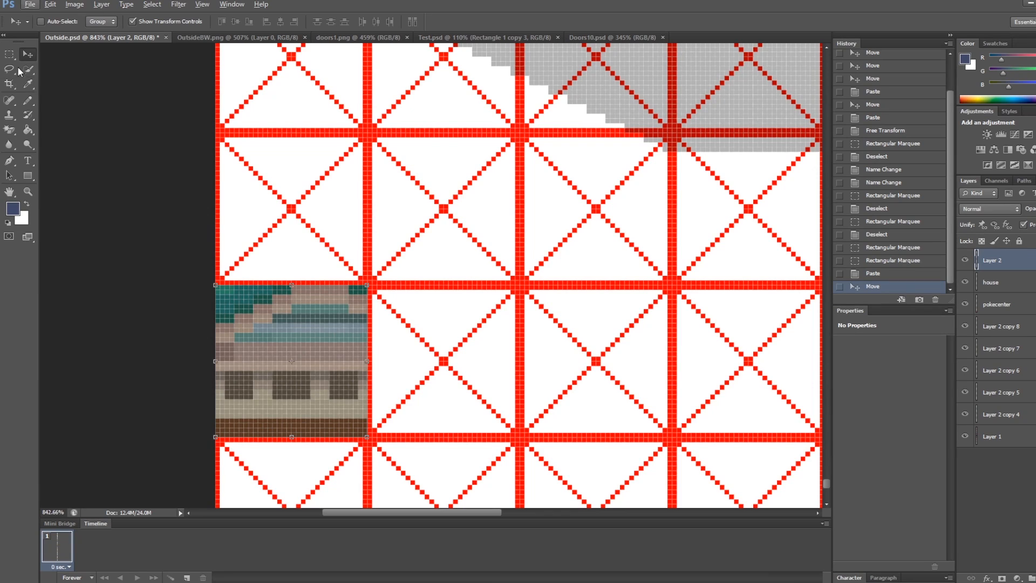
{"action": "left_click", "coordinate": [10, 54]}
{"action": "left_click_drag", "start_coordinate": [193, 474], "coordinate": [386, 419]}
{"action": "key", "text": "Delete"}
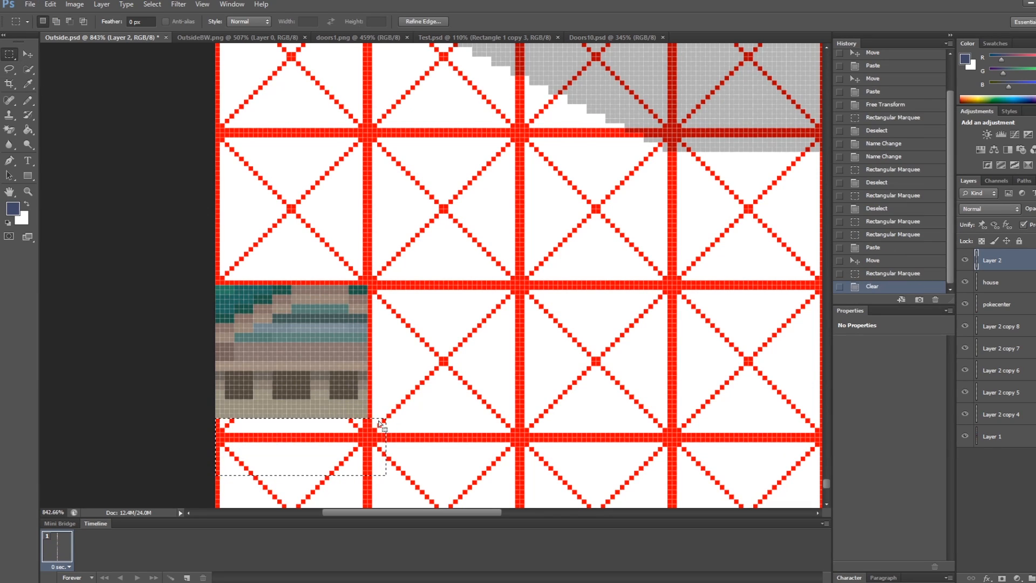
{"action": "key", "text": "ctrl+d"}
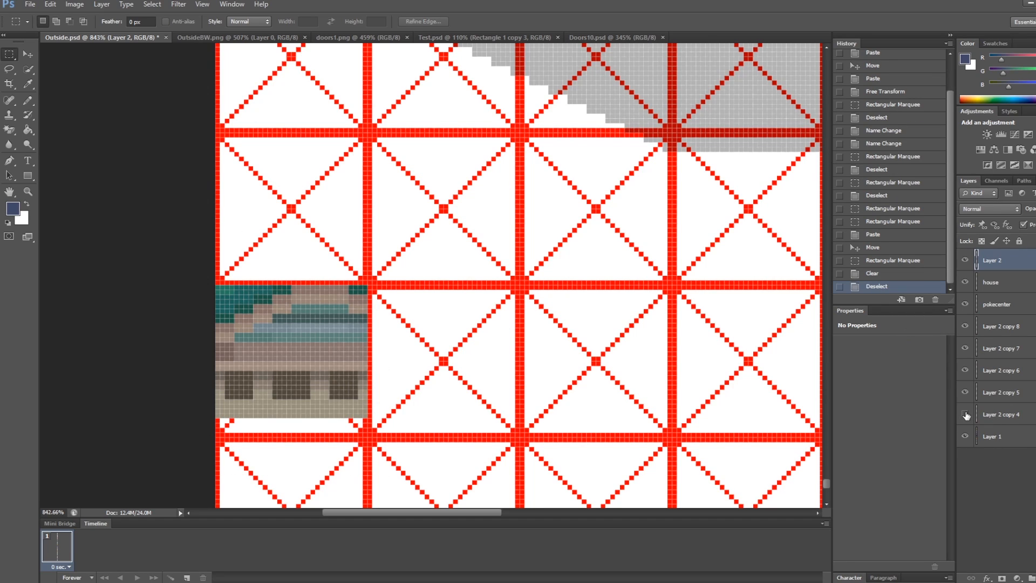
Clear the red grid behind the pasted tile on Layer 2 copy 8 and deselect.
{"action": "left_click", "coordinate": [966, 326]}
{"action": "left_click", "coordinate": [966, 327]}
{"action": "left_click", "coordinate": [966, 327]}
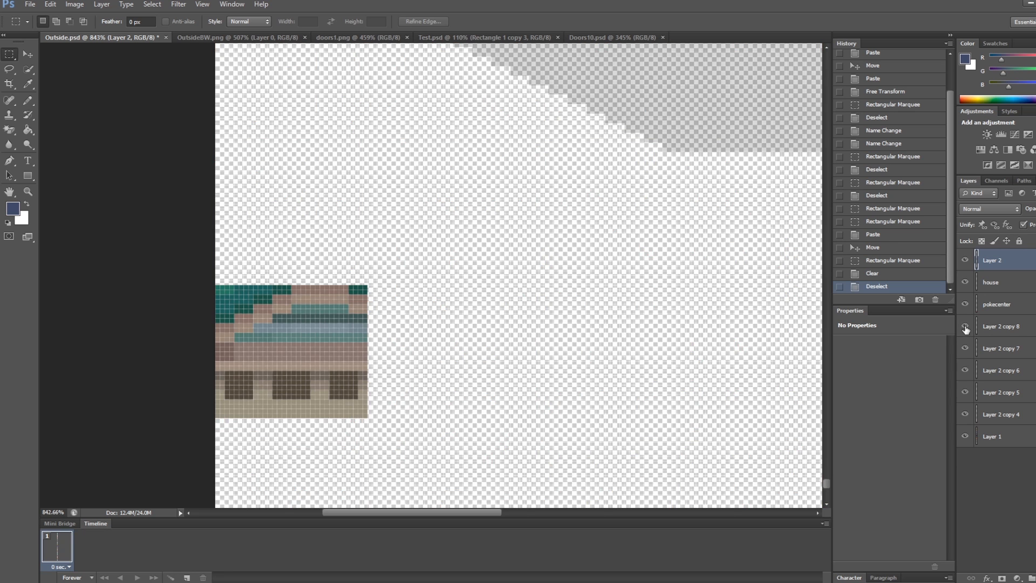
{"action": "left_click", "coordinate": [966, 327]}
{"action": "left_click", "coordinate": [998, 327]}
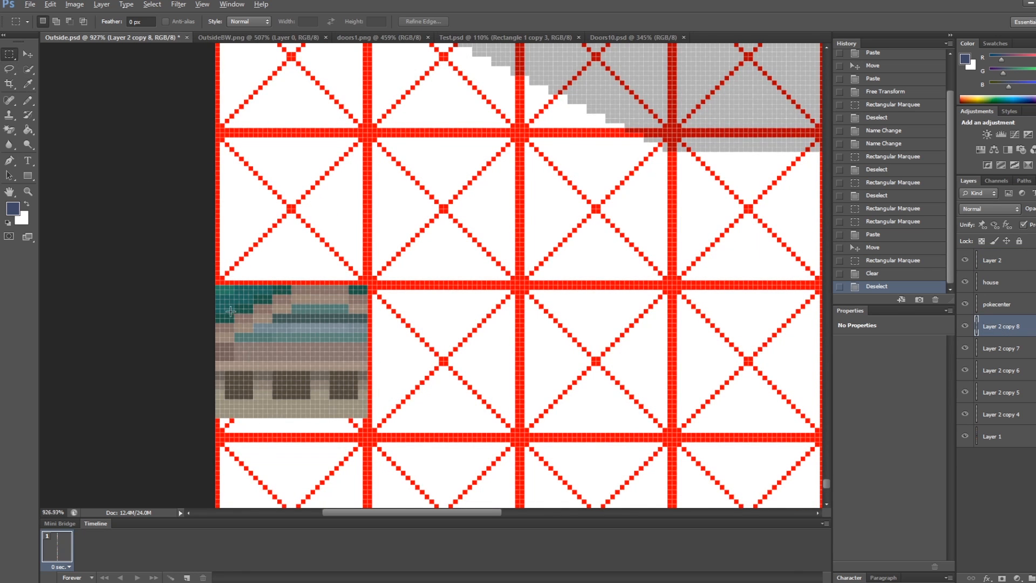
{"action": "scroll", "coordinate": [232, 312], "scroll_direction": "up", "scroll_amount": 2, "text": "alt"}
{"action": "left_click_drag", "start_coordinate": [212, 273], "coordinate": [452, 369]}
{"action": "key", "text": "Delete"}
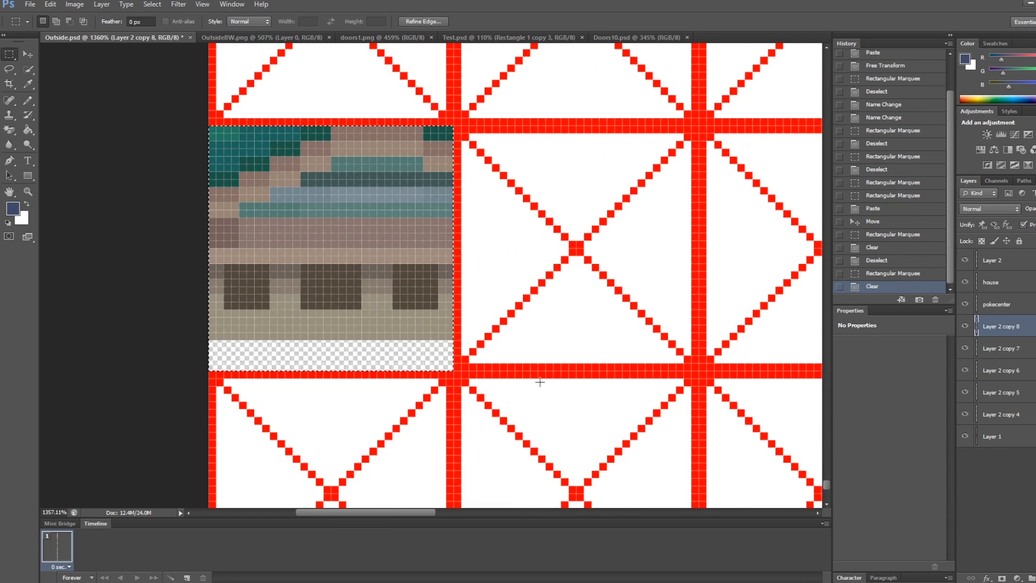
{"action": "key", "text": "ctrl+d"}
Save Outside.psd and export it as Outside.png in PNG format to the Tilesets folder.
{"action": "key", "text": "ctrl+s"}
{"action": "key", "text": "shift+ctrl+s"}
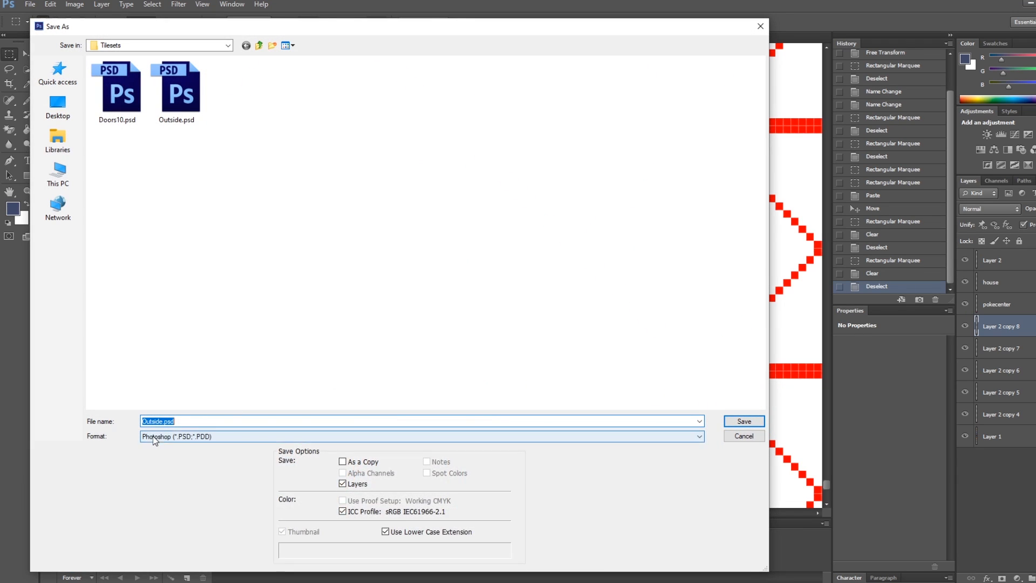
{"action": "left_click", "coordinate": [162, 436]}
{"action": "left_click", "coordinate": [154, 564]}
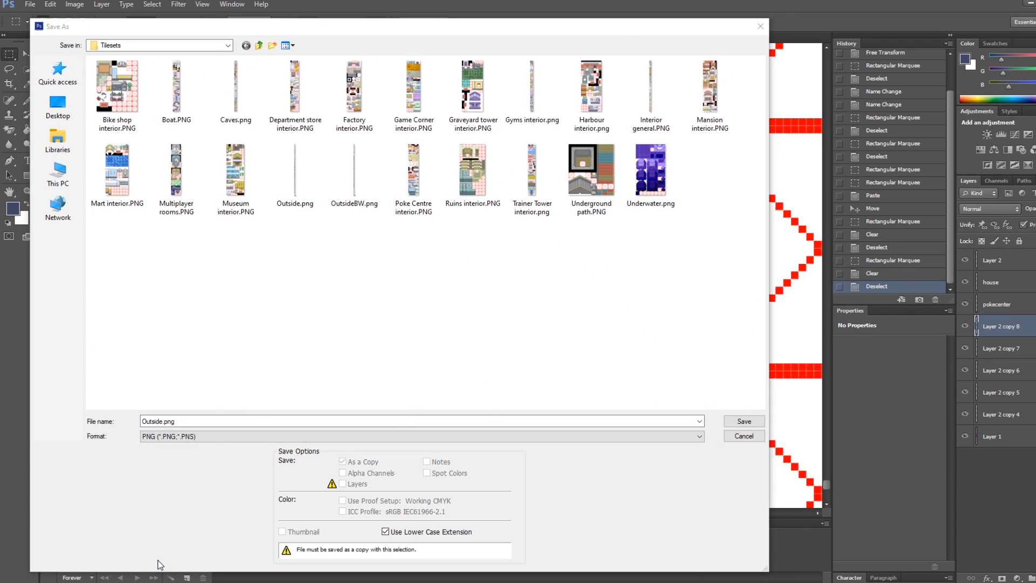
{"action": "key", "text": "Return"}
{"action": "key", "text": "Return"}
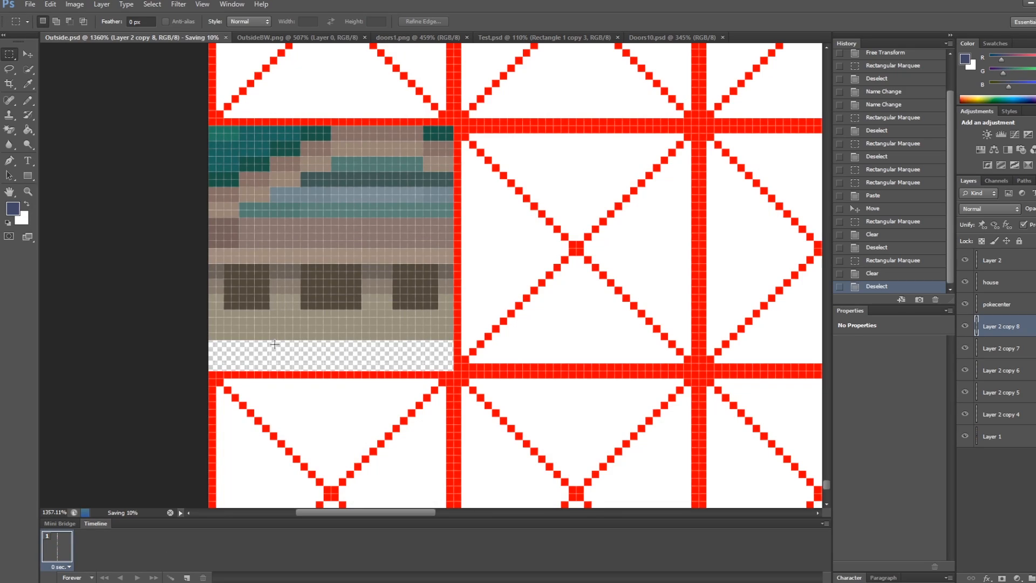
Switch to RPG Maker XP and reload the Route 7 map to check the exported tileset.
{"action": "key", "text": "alt+Tab"}
{"action": "left_click", "coordinate": [33, 448]}
{"action": "left_click", "coordinate": [38, 458]}
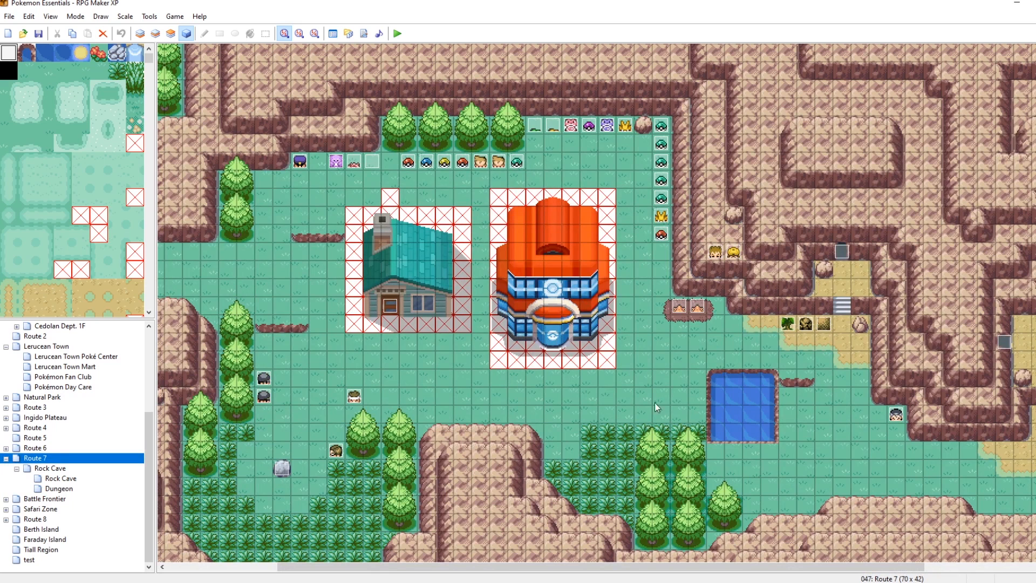
Return to Photoshop and hide the red grid layers, Layer 2 copy 4 through Layer 2 copy 8.
{"action": "mouse_move", "coordinate": [207, 582]}
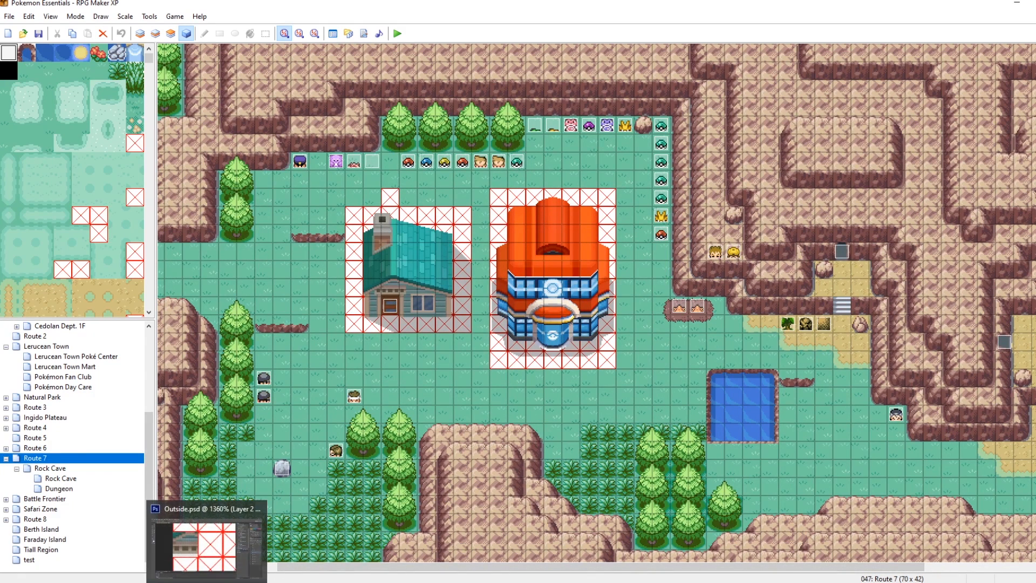
{"action": "left_click", "coordinate": [218, 559]}
{"action": "left_click", "coordinate": [965, 326]}
{"action": "left_click", "coordinate": [965, 348]}
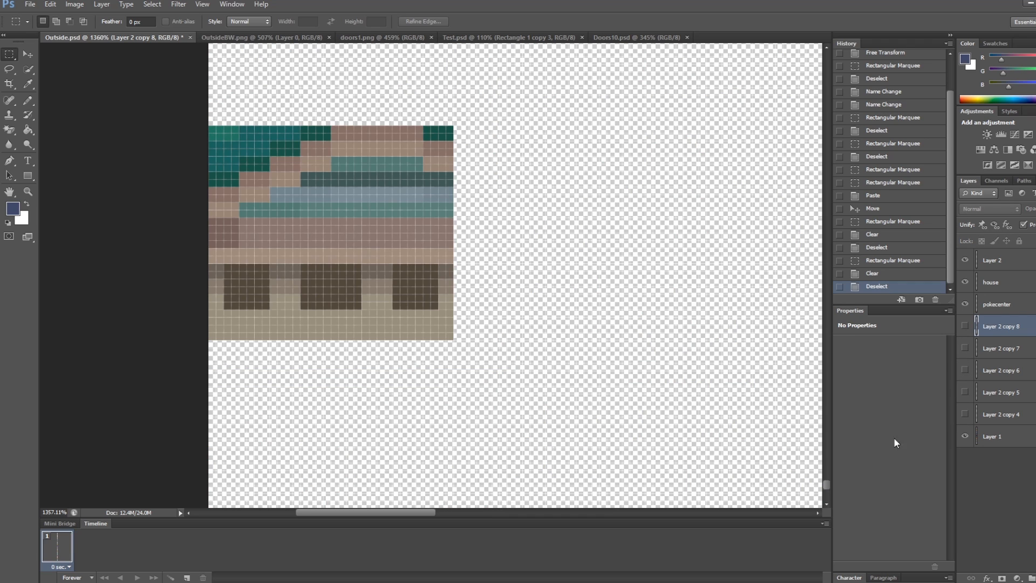
{"action": "scroll", "coordinate": [542, 204], "scroll_direction": "down", "scroll_amount": 10, "text": "alt"}
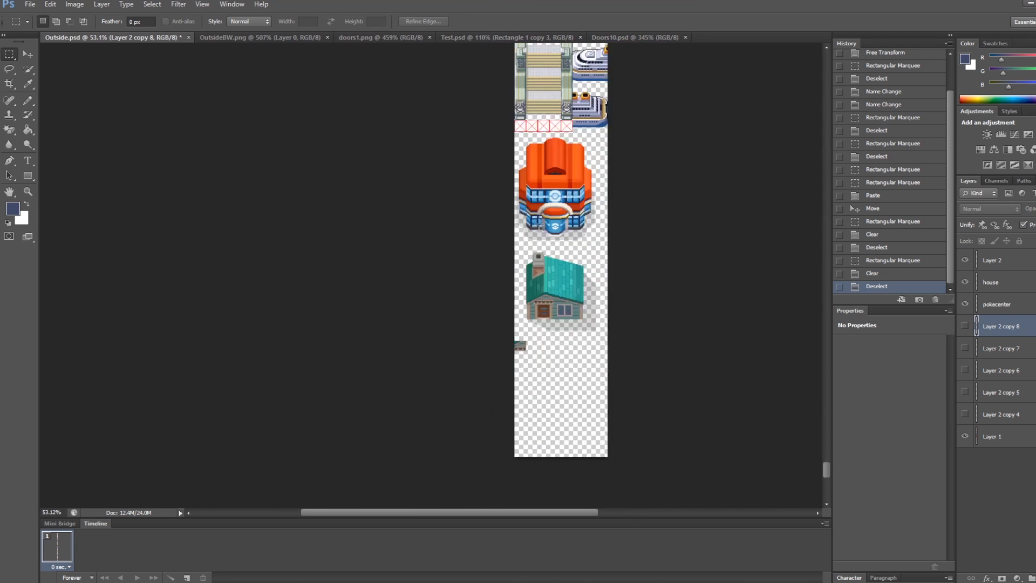
Export the tileset without the grid in PNG format, overwriting Outside.png in the Tilesets folder.
{"action": "key", "text": "ctrl+shift+s"}
{"action": "left_click", "coordinate": [174, 439]}
{"action": "left_click", "coordinate": [159, 568]}
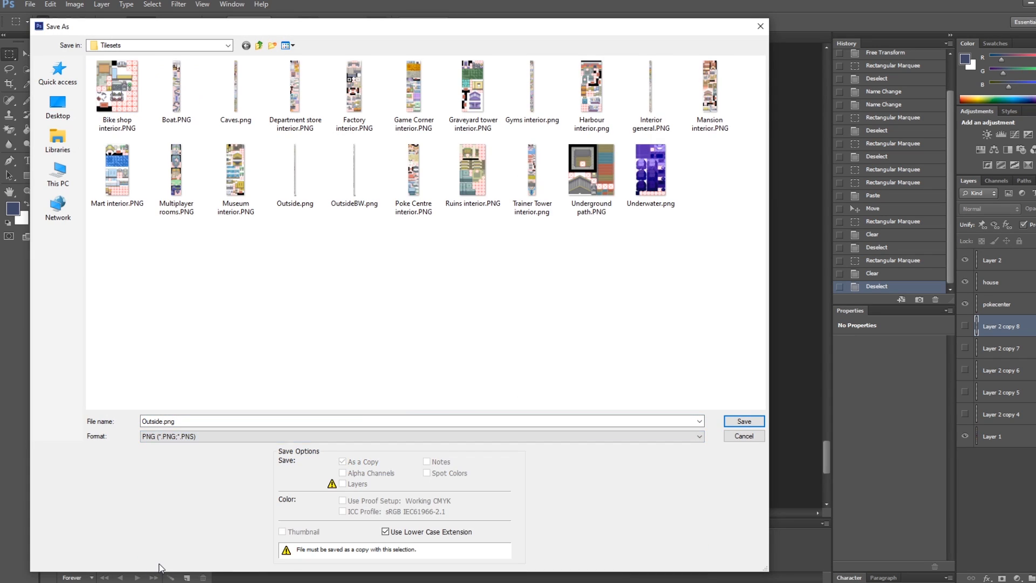
{"action": "key", "text": "Return"}
{"action": "key", "text": "Return"}
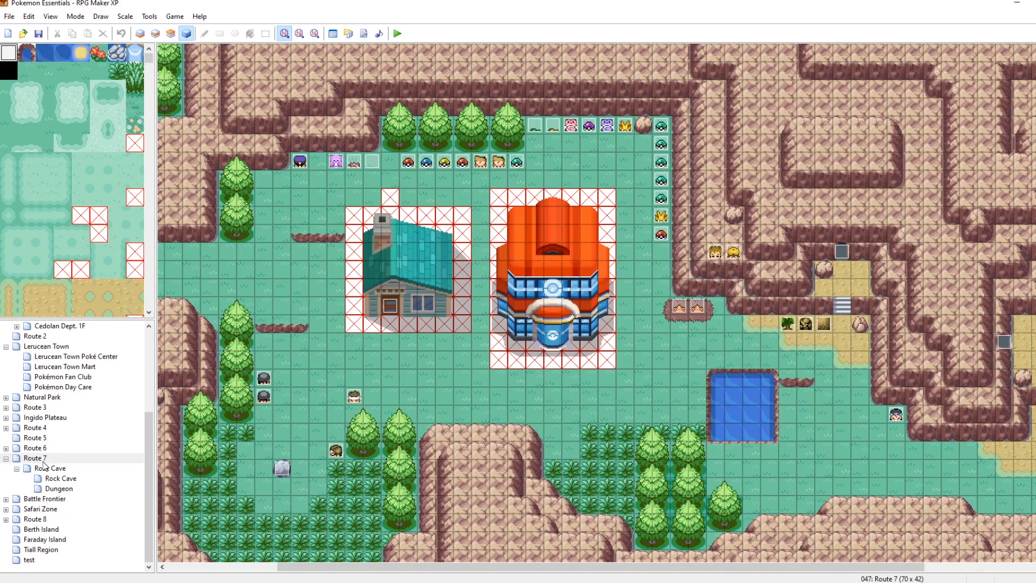
Reload Route 7 in RPG Maker XP and place the new tile above the house door on map layer 3.
{"action": "left_click", "coordinate": [48, 468]}
{"action": "left_click", "coordinate": [35, 458]}
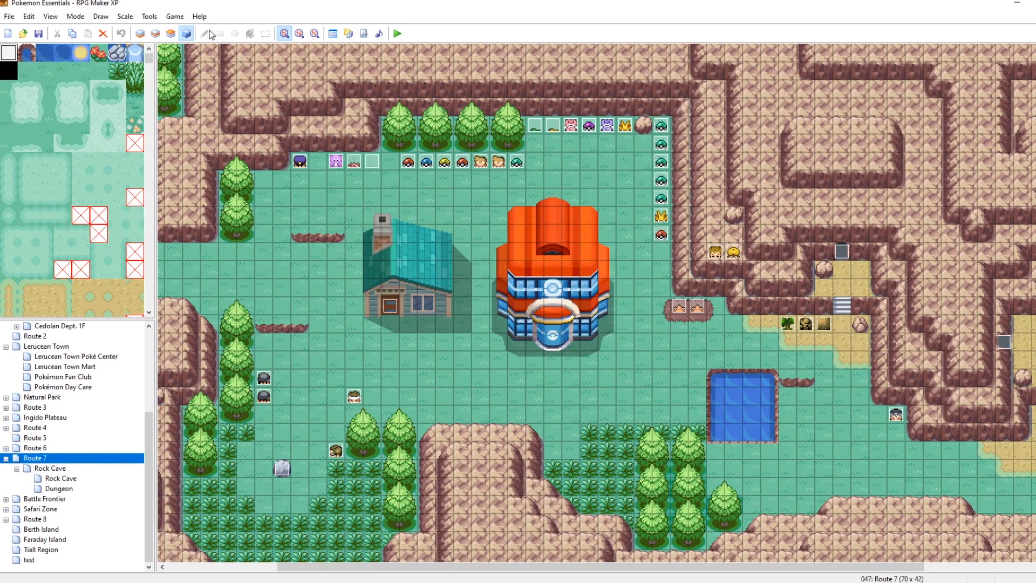
{"action": "left_click", "coordinate": [171, 34]}
{"action": "scroll", "coordinate": [98, 189], "scroll_direction": "down", "scroll_amount": 3}
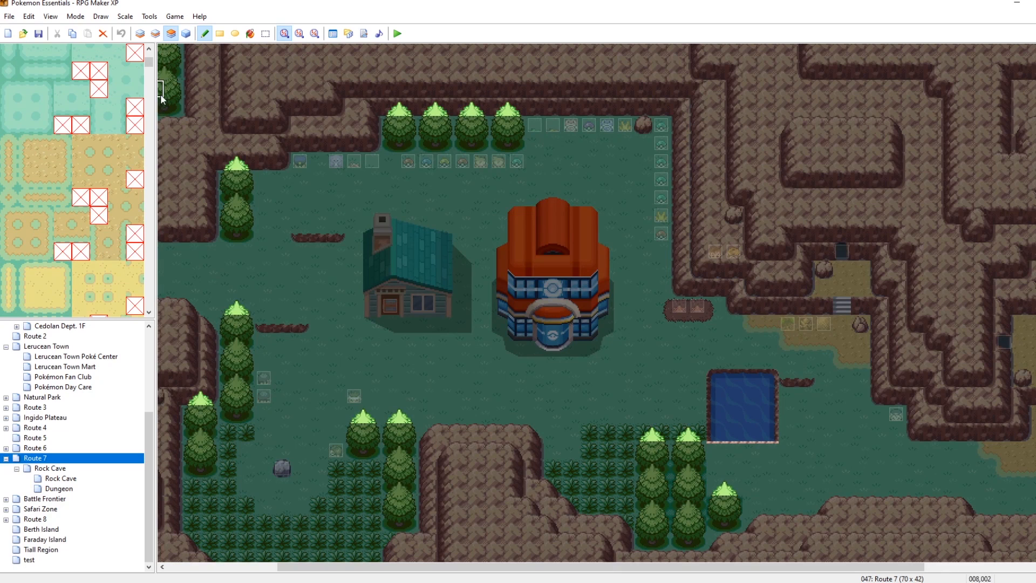
{"action": "left_click_drag", "start_coordinate": [150, 64], "coordinate": [144, 263]}
{"action": "scroll", "coordinate": [54, 291], "scroll_direction": "down", "scroll_amount": 5}
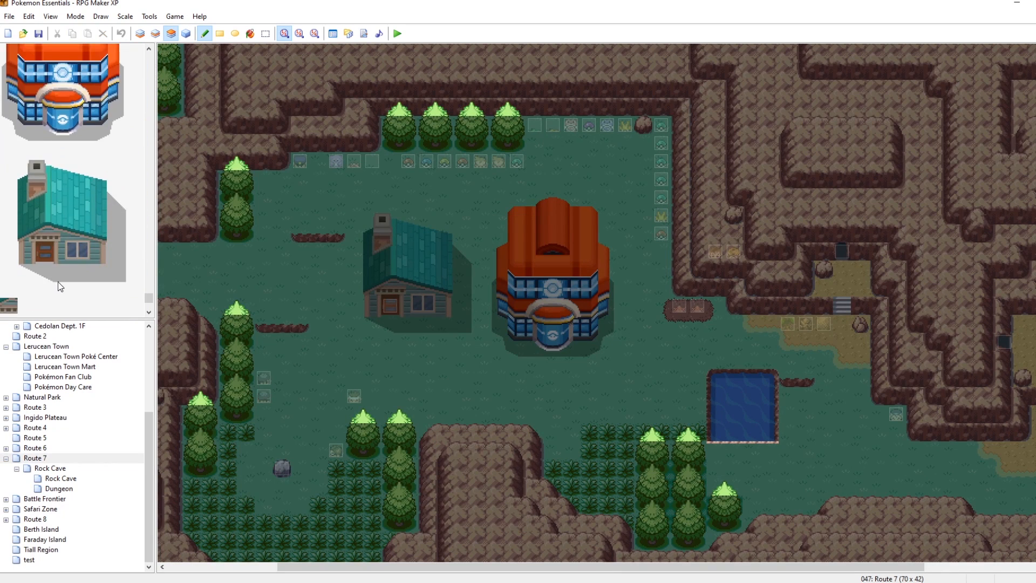
{"action": "left_click", "coordinate": [9, 162]}
{"action": "left_click", "coordinate": [391, 289]}
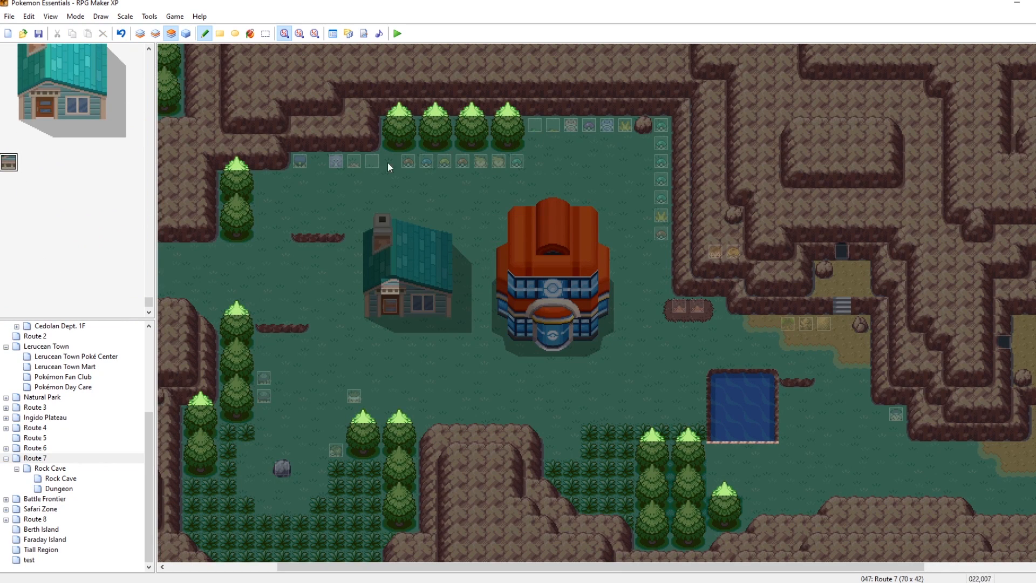
Set the new tile's priority to 5 in the Outside tileset of the database and apply it.
{"action": "left_click", "coordinate": [334, 33]}
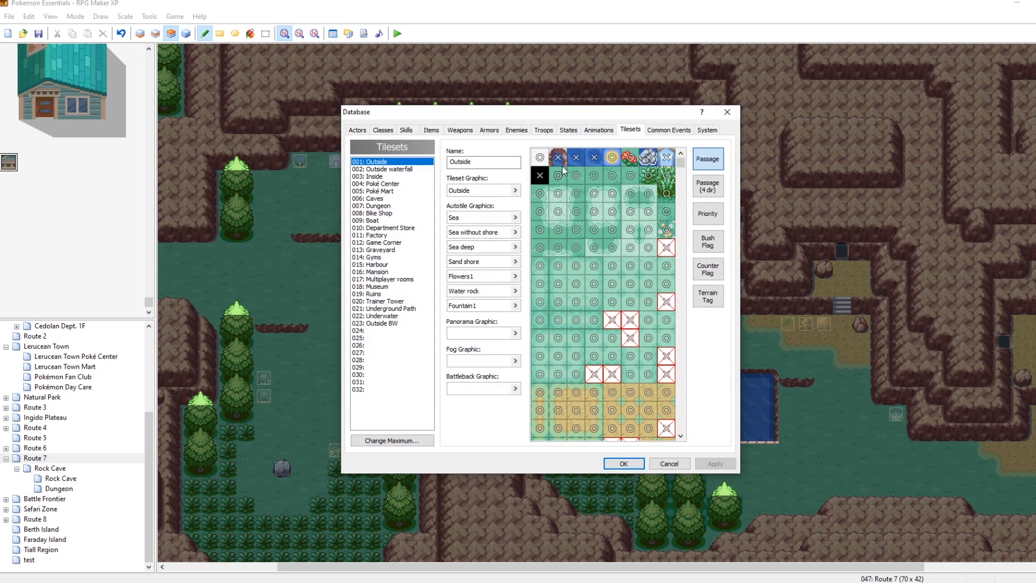
{"action": "left_click_drag", "start_coordinate": [683, 163], "coordinate": [681, 428]}
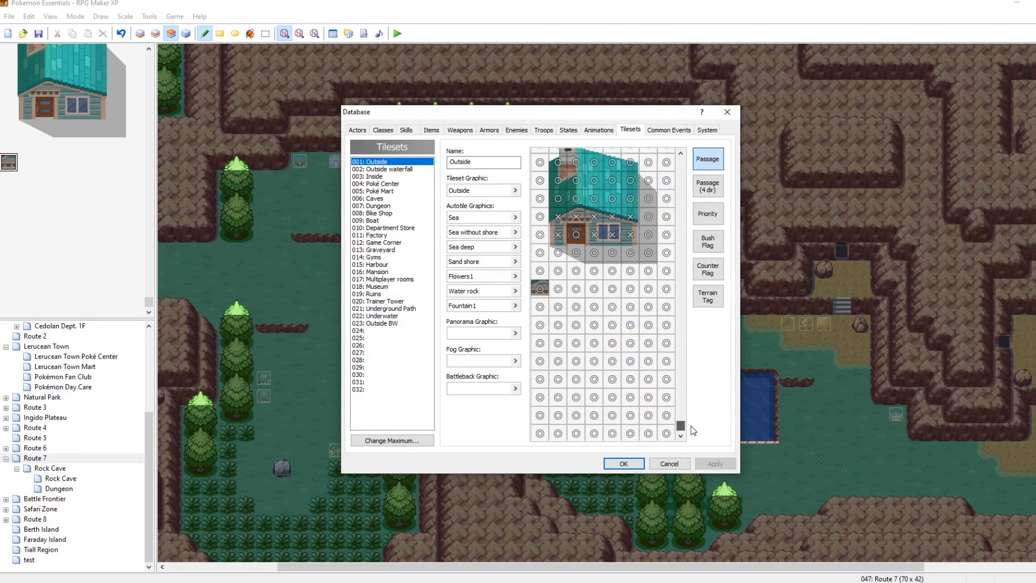
{"action": "left_click", "coordinate": [708, 213]}
{"action": "left_click", "coordinate": [540, 290]}
{"action": "left_click", "coordinate": [717, 463]}
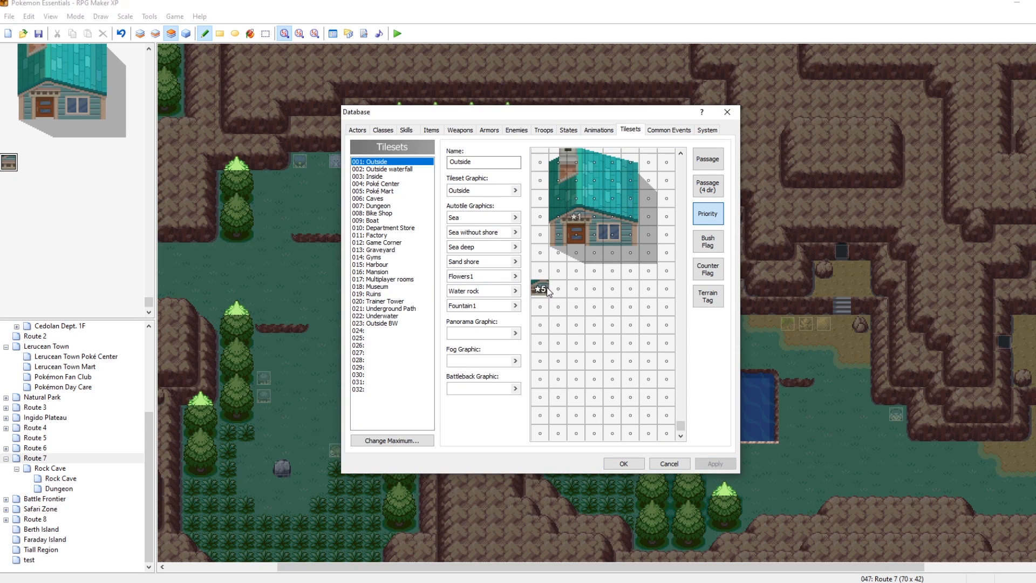
Change the priority of the original house tile directly above the door, save the database and start a playtest.
{"action": "left_click", "coordinate": [576, 218]}
{"action": "left_click", "coordinate": [717, 463]}
{"action": "left_click", "coordinate": [624, 464]}
{"action": "left_click", "coordinate": [397, 34]}
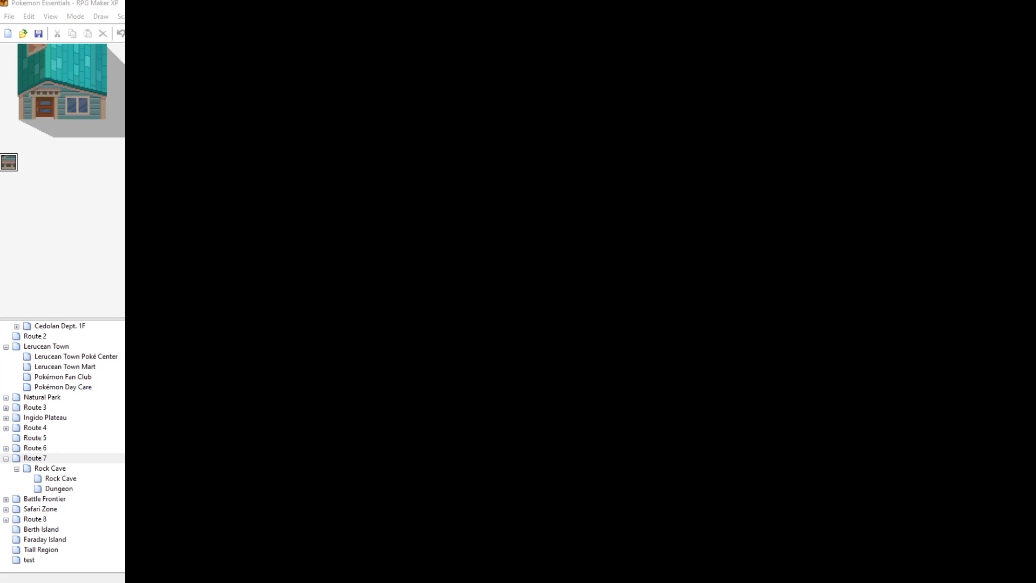
Playtest the custom house door on Route 7 by repeatedly entering and leaving the house and walking along its front wall.
{"action": "key", "text": "Return"}
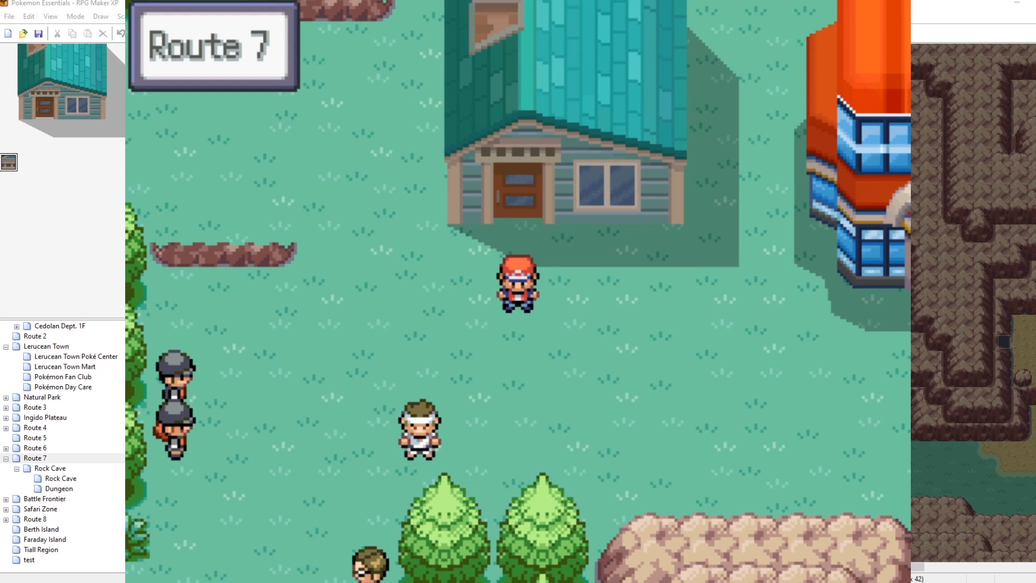
{"action": "key", "text": "Up"}
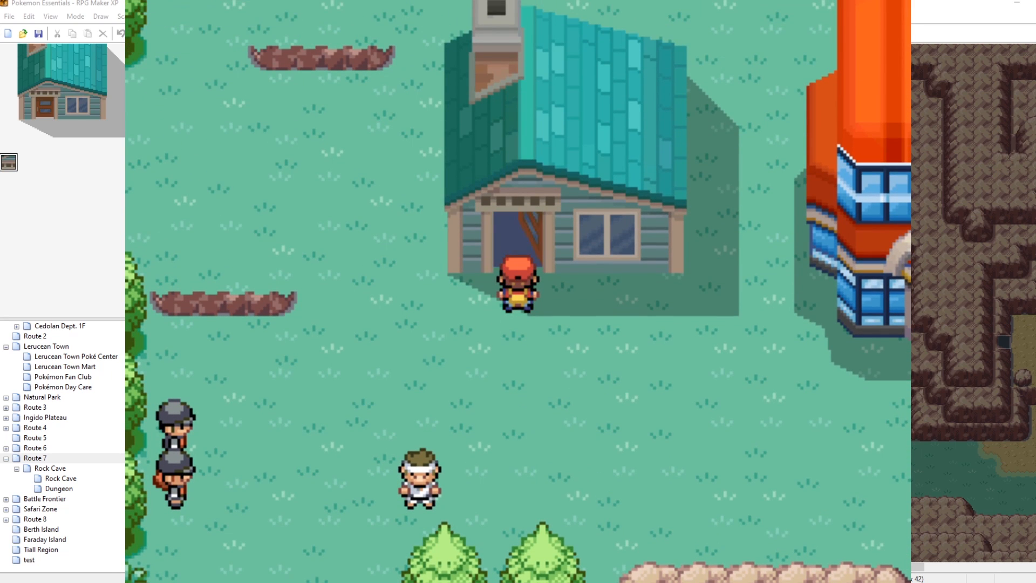
{"action": "key", "text": "Down"}
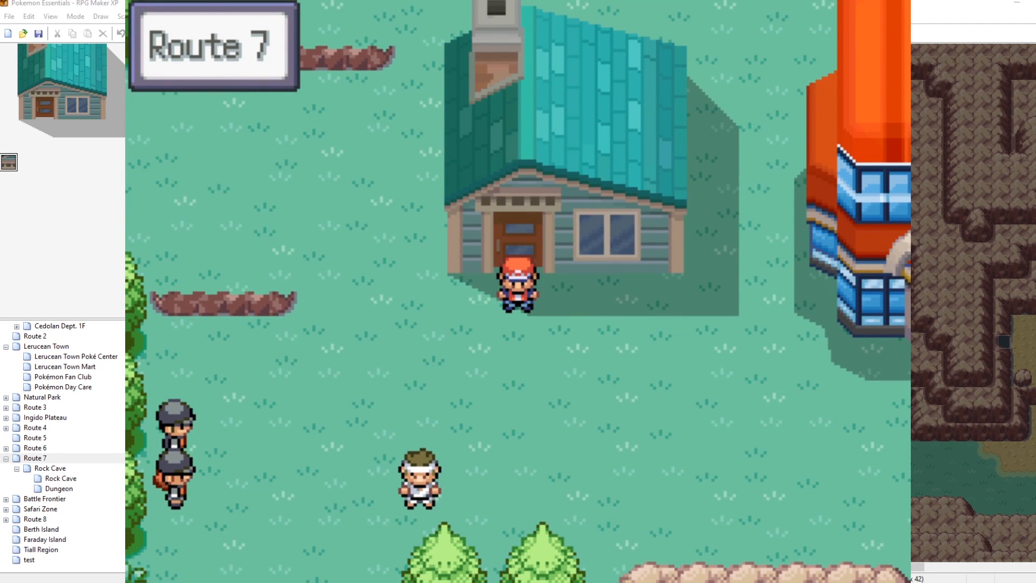
{"action": "key", "text": "Up"}
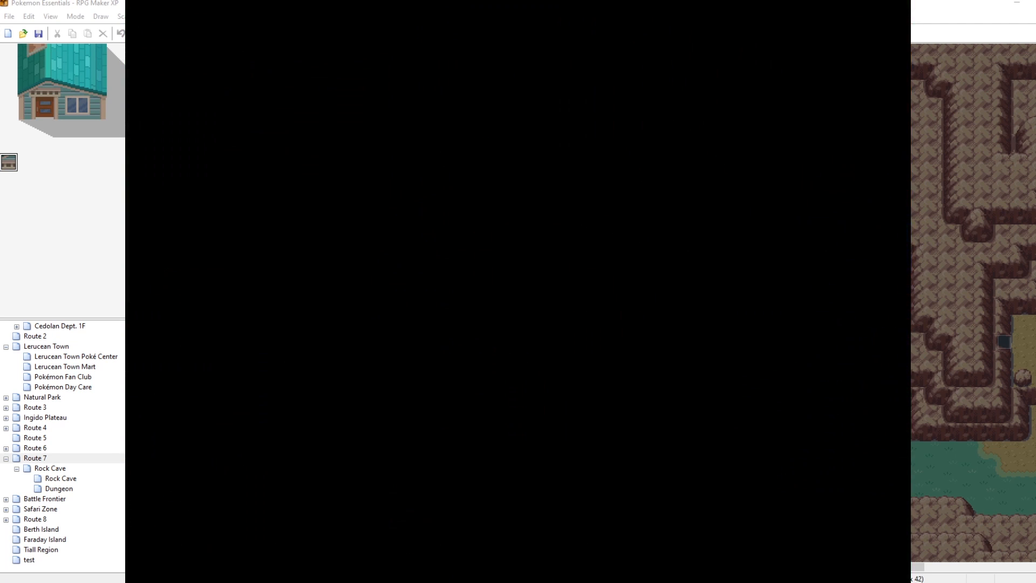
{"action": "key", "text": "Down"}
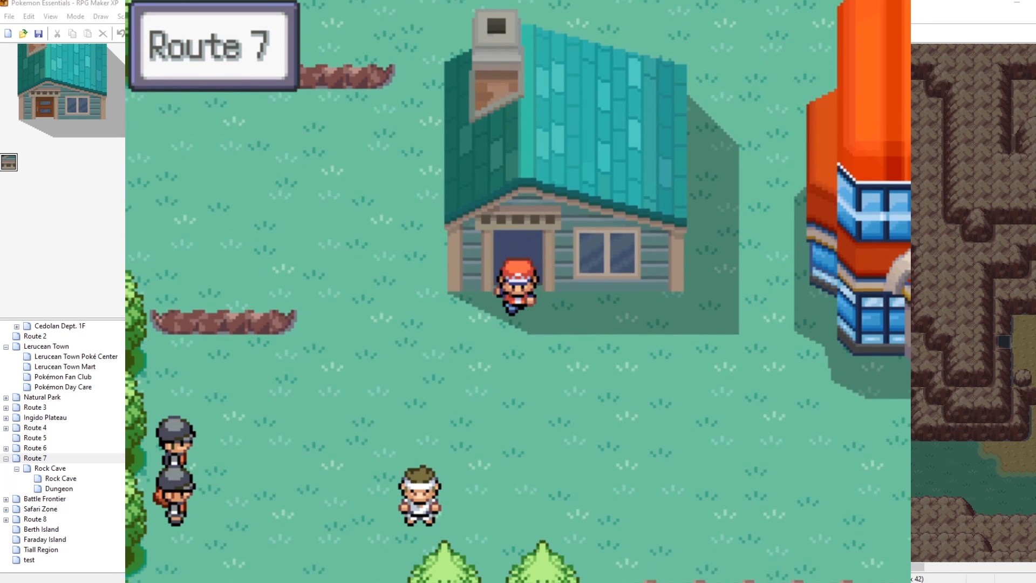
{"action": "key", "text": "Right"}
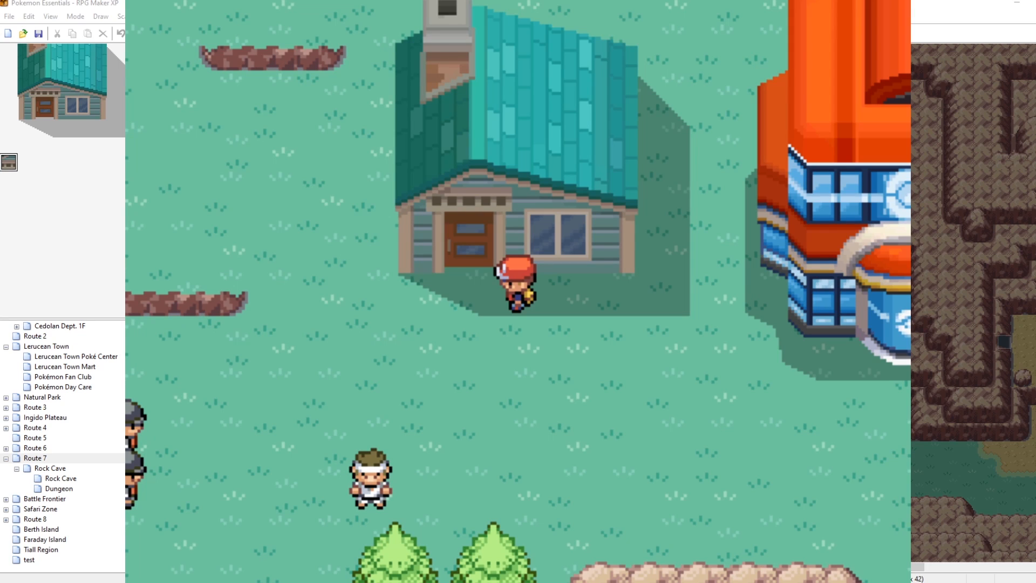
{"action": "key", "text": "Left"}
{"action": "key", "text": "Up"}
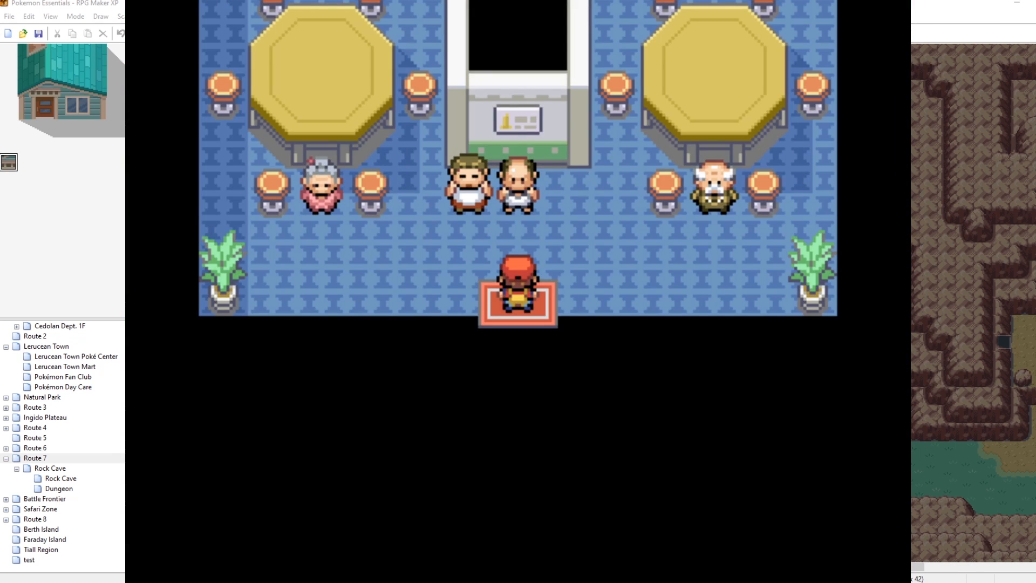
{"action": "key", "text": "Down"}
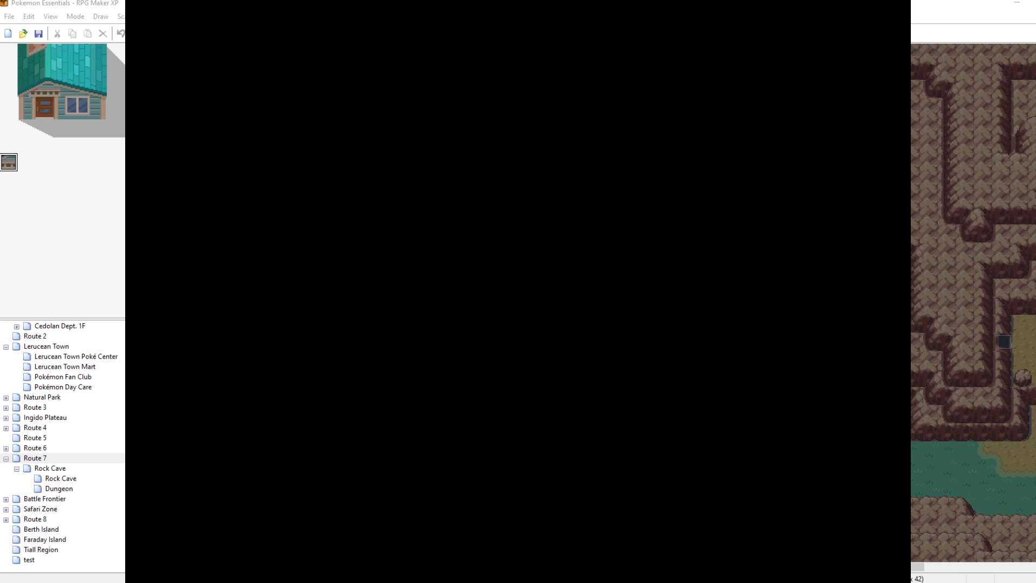
{"action": "key", "text": "Up"}
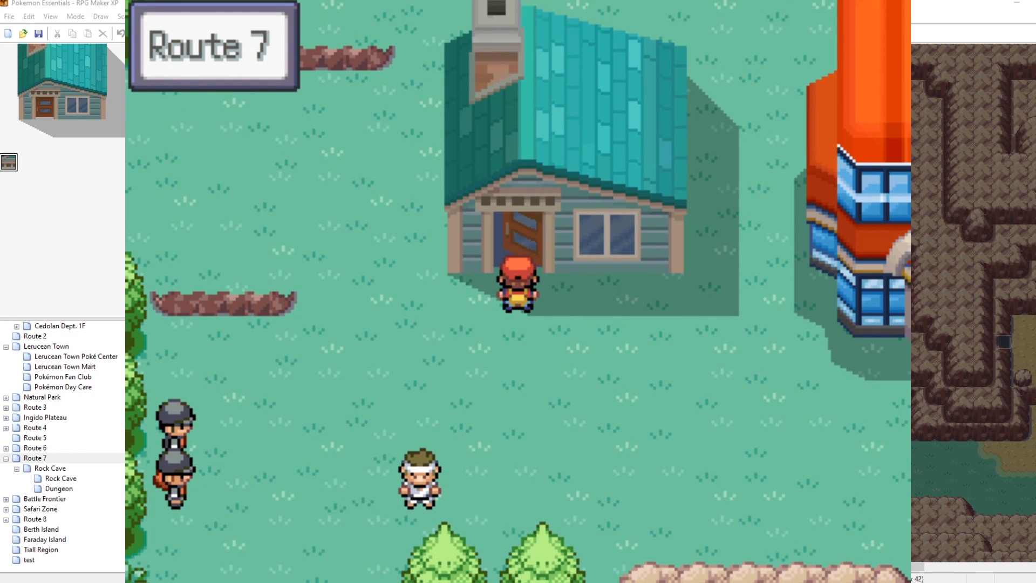
{"action": "key", "text": "Down"}
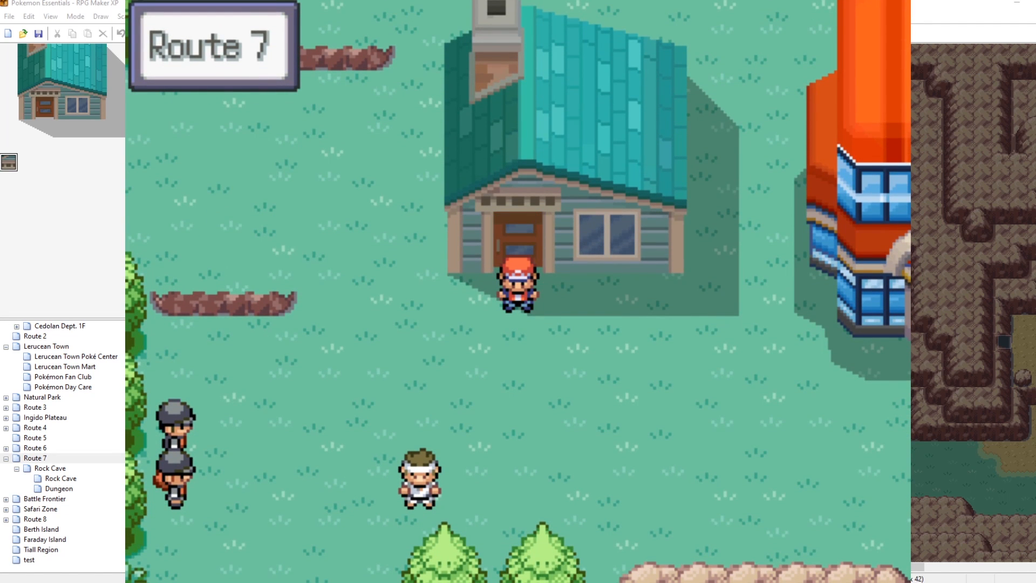
{"action": "key", "text": "Right"}
{"action": "key", "text": "Left"}
{"action": "key", "text": "Left"}
{"action": "key", "text": "Up"}
{"action": "key", "text": "Down"}
Walk to the Pokémon Center, test walking up into its entrance, and end the playtest.
{"action": "key", "text": "Right"}
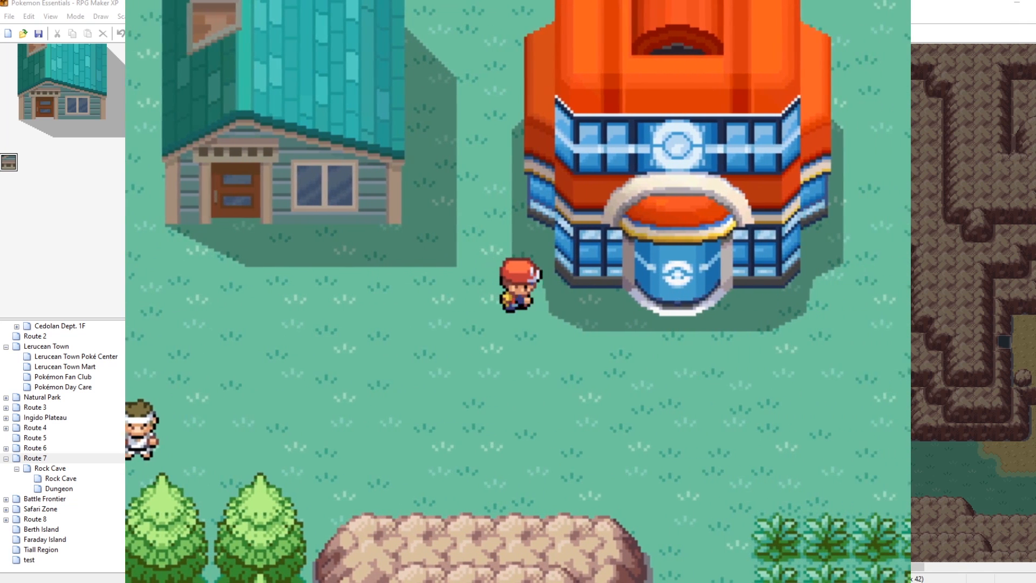
{"action": "key", "text": "Up"}
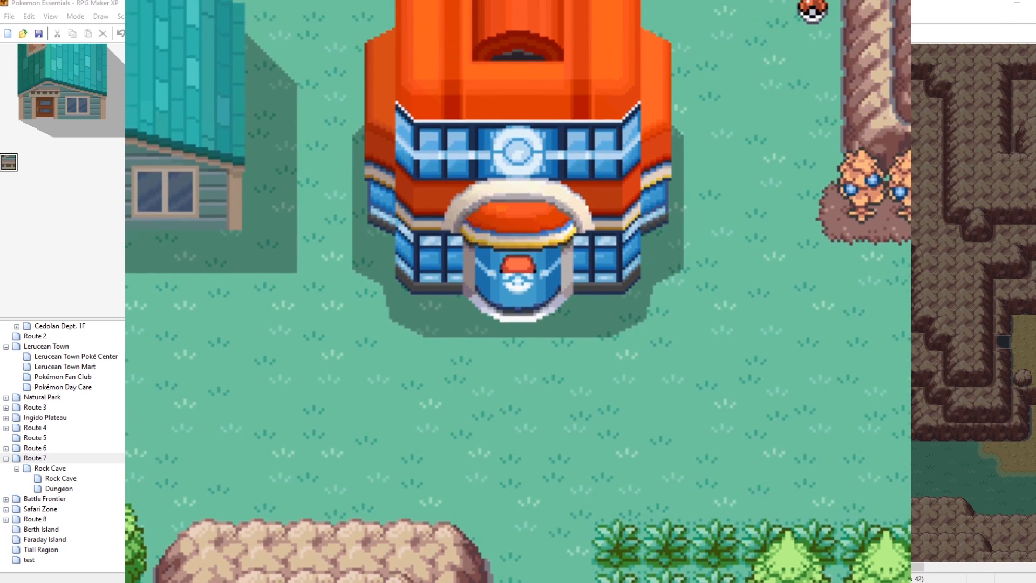
{"action": "key", "text": "Down"}
{"action": "key", "text": "Down"}
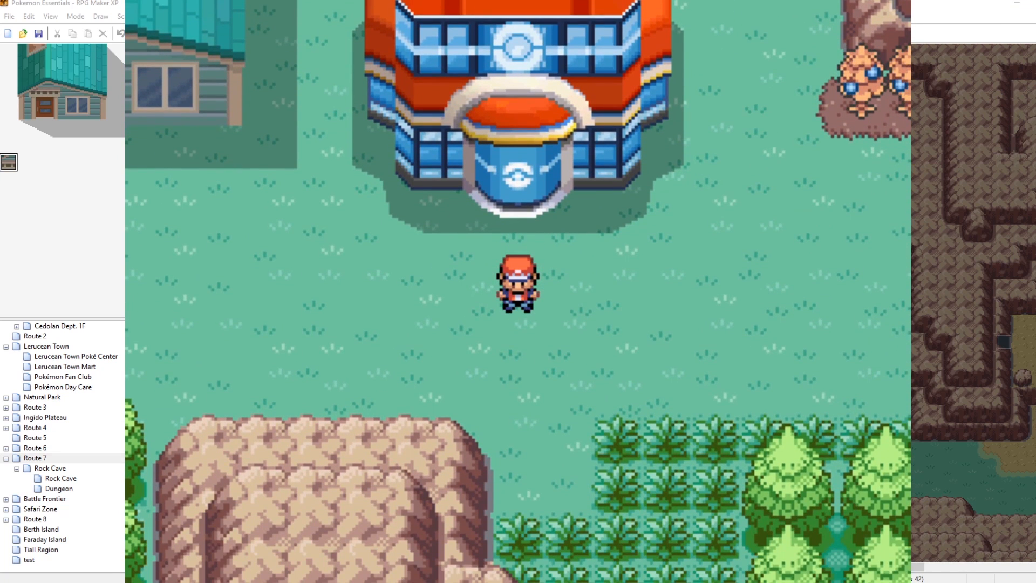
{"action": "key", "text": "Up"}
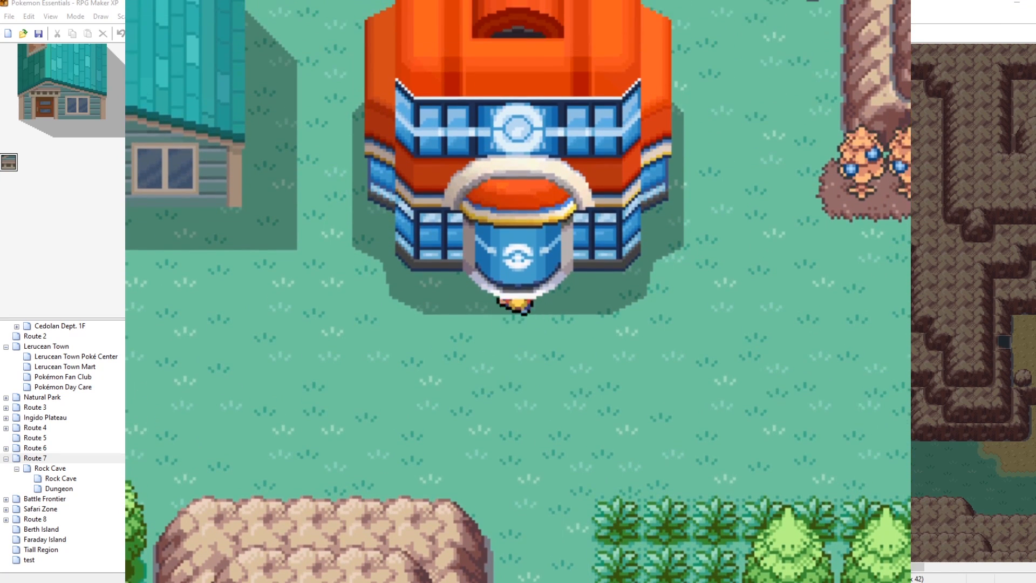
{"action": "key", "text": "Down"}
{"action": "key", "text": "Up"}
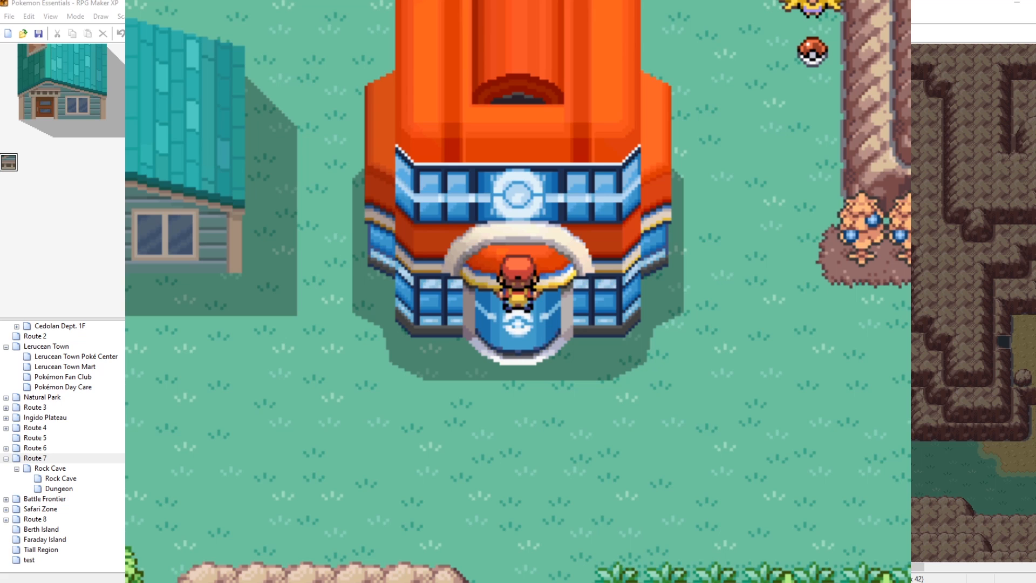
{"action": "left_click", "coordinate": [896, 1]}
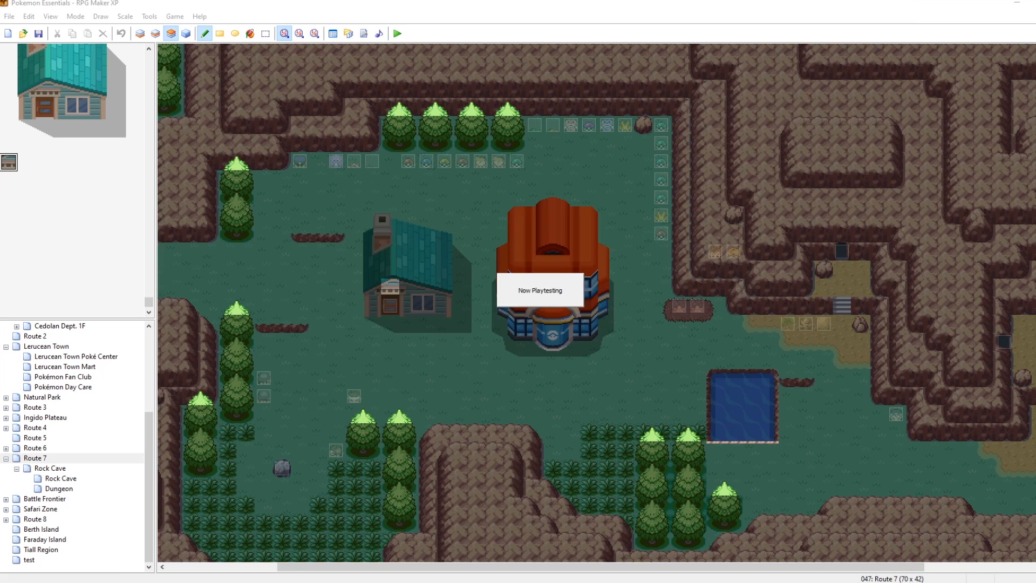
Open the Outside tileset in the database and mark the Pokémon Center's wall tiles around the entrance and along its window row impassable.
{"action": "left_click", "coordinate": [333, 33]}
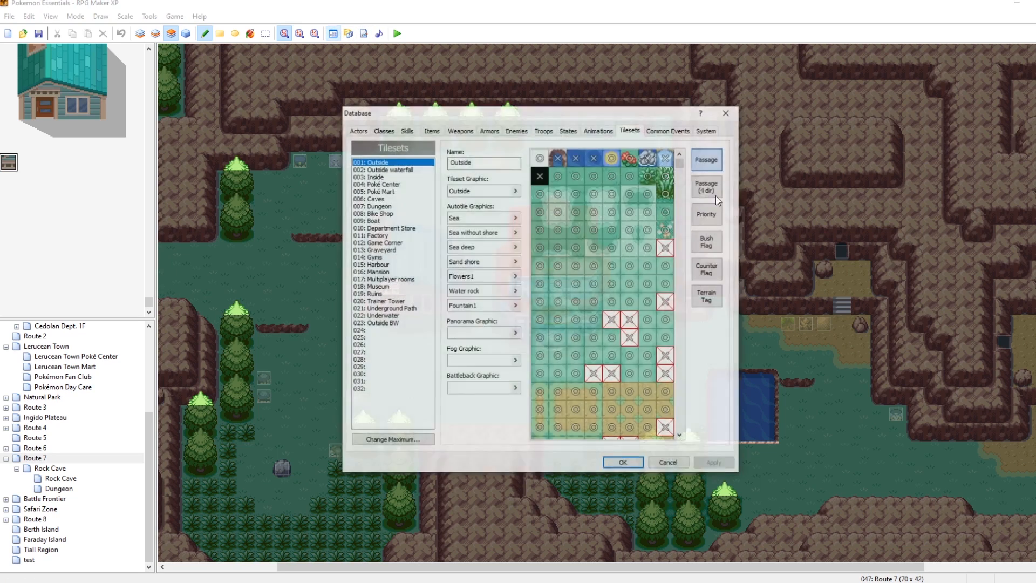
{"action": "left_click_drag", "start_coordinate": [679, 161], "coordinate": [680, 419]}
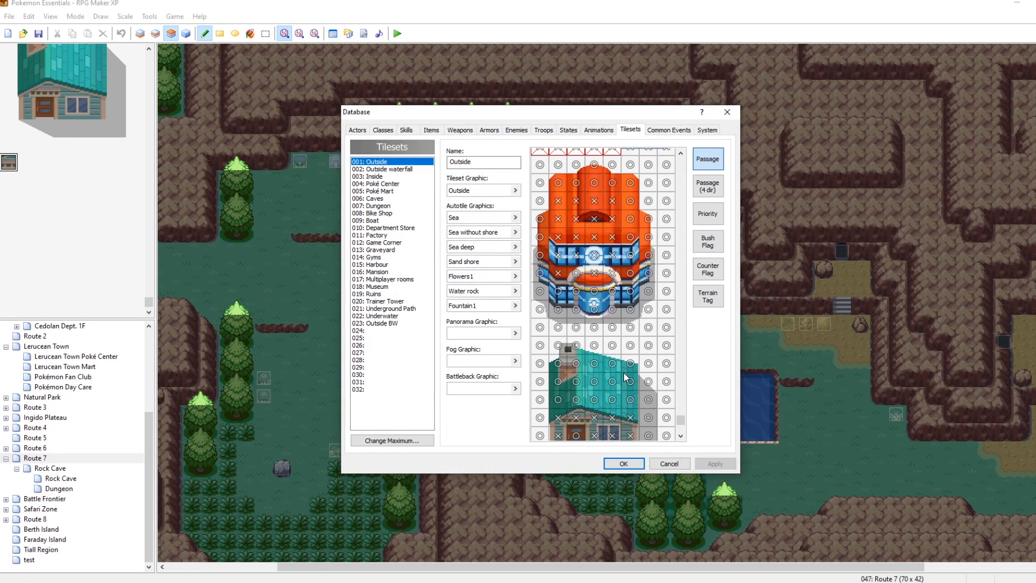
{"action": "left_click", "coordinate": [612, 273]}
{"action": "left_click", "coordinate": [594, 273]}
{"action": "left_click", "coordinate": [594, 255]}
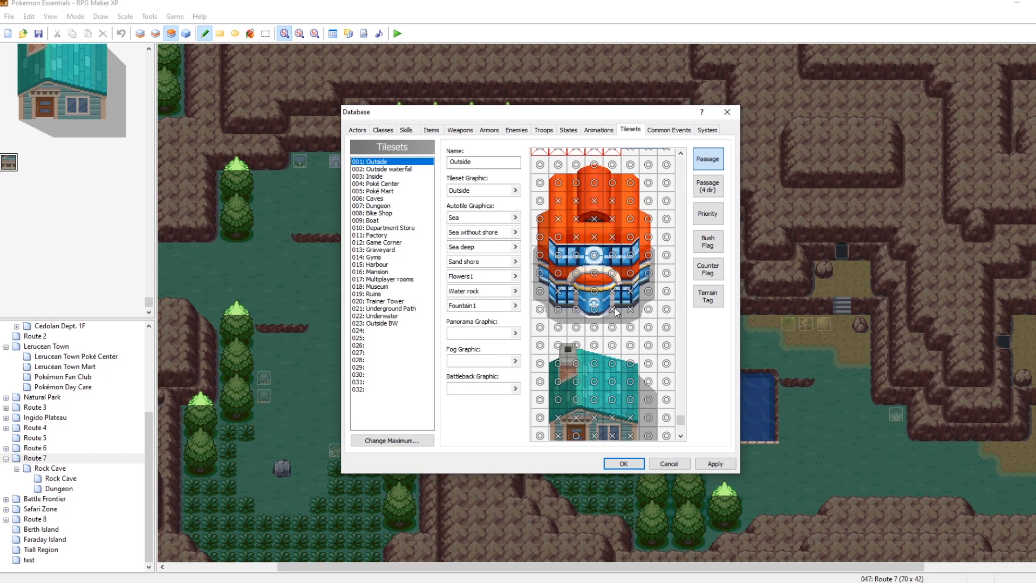
{"action": "left_click", "coordinate": [539, 258]}
{"action": "left_click", "coordinate": [543, 245]}
{"action": "left_click", "coordinate": [559, 255]}
{"action": "left_click", "coordinate": [576, 256]}
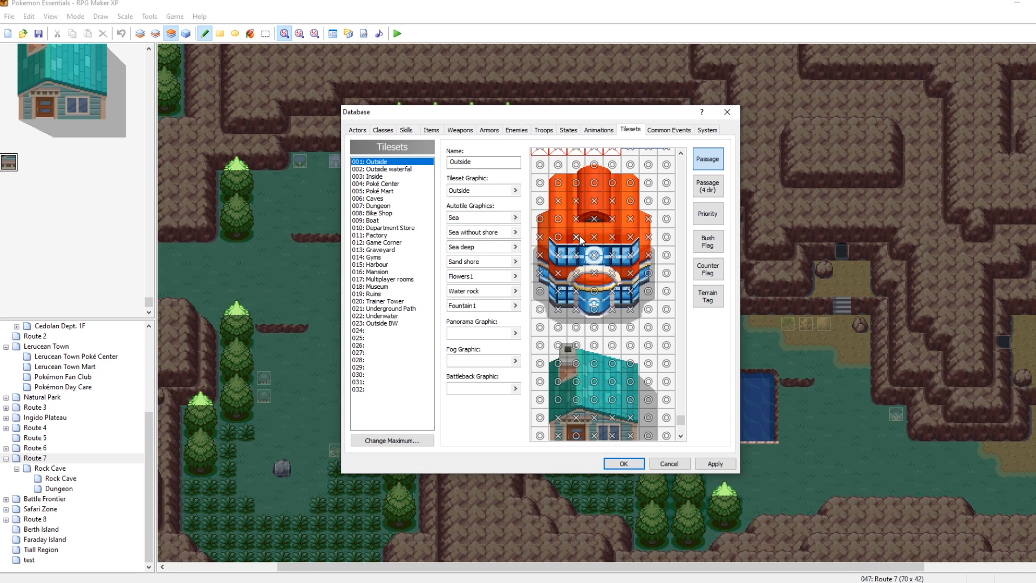
Clear the stray priorities from the tiles beside the house chimney, along the Pokémon Center's base and on its left side.
{"action": "left_click", "coordinate": [707, 222]}
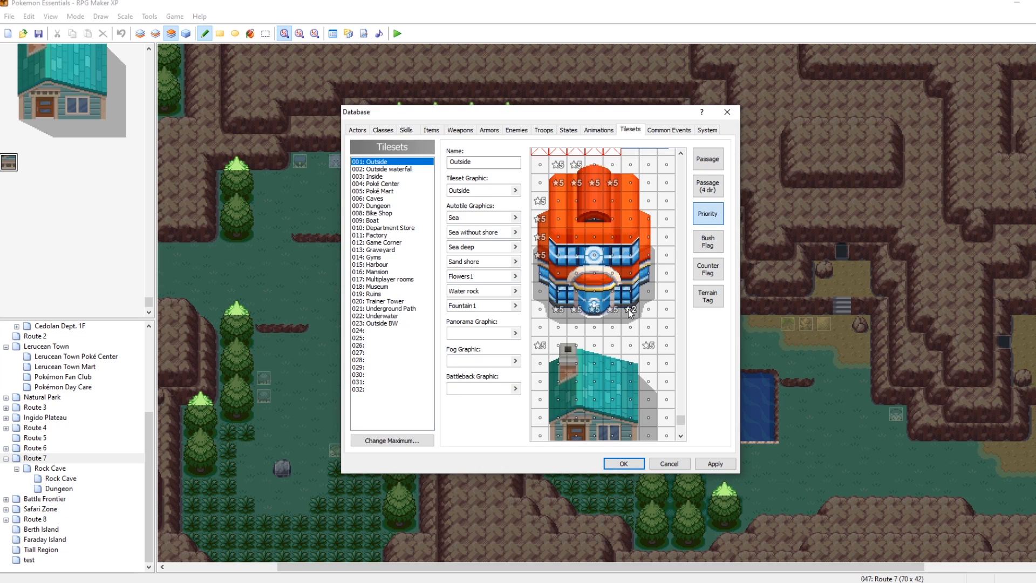
{"action": "left_click", "coordinate": [647, 350]}
{"action": "left_click", "coordinate": [648, 348]}
{"action": "left_click", "coordinate": [648, 348]}
{"action": "left_click", "coordinate": [540, 346]}
{"action": "left_click", "coordinate": [597, 312]}
{"action": "left_click", "coordinate": [611, 313]}
{"action": "left_click", "coordinate": [722, 465]}
{"action": "left_click", "coordinate": [541, 256]}
{"action": "left_click", "coordinate": [542, 238]}
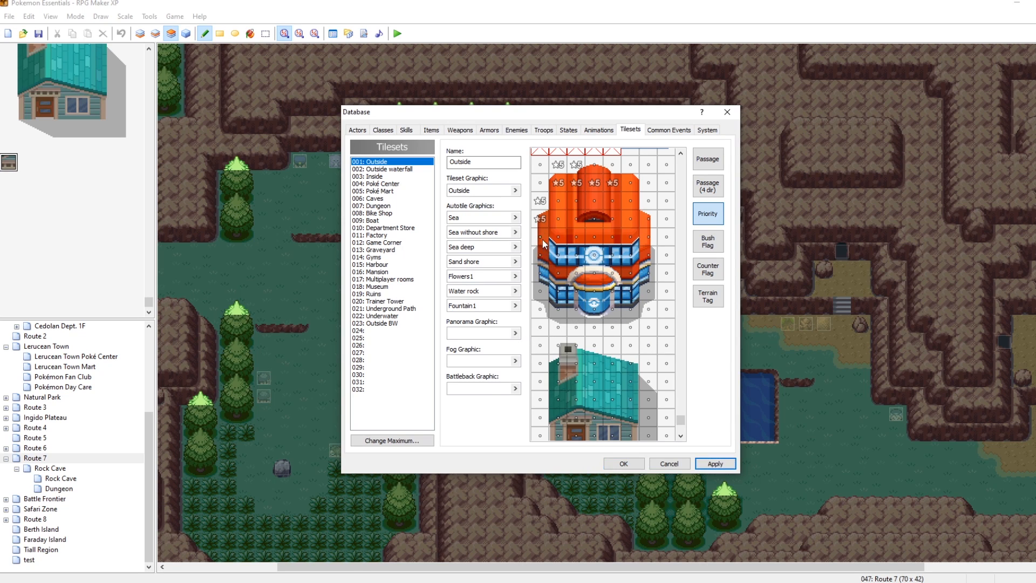
Set priority 5 on the Pokémon Center's topmost roof tiles and apply the change.
{"action": "left_click", "coordinate": [577, 165]}
{"action": "left_click", "coordinate": [559, 165]}
{"action": "left_click", "coordinate": [577, 165]}
{"action": "left_click", "coordinate": [613, 165]}
{"action": "left_click", "coordinate": [613, 165]}
{"action": "left_click", "coordinate": [612, 165]}
{"action": "left_click", "coordinate": [631, 184]}
{"action": "left_click", "coordinate": [726, 465]}
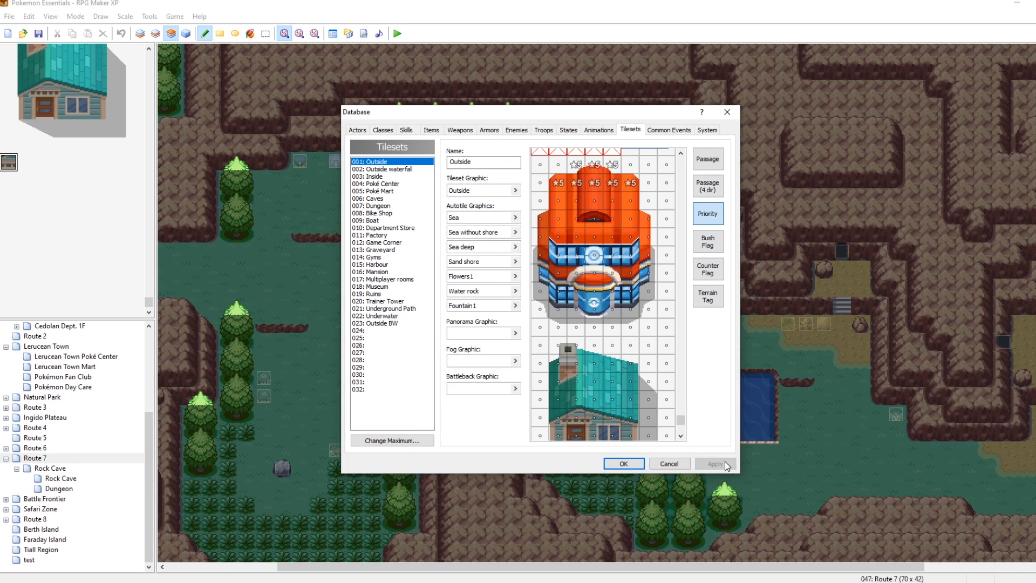
Make the tiles on the left side of the Pokémon Center's roof impassable, then apply and close the database.
{"action": "left_click", "coordinate": [712, 161]}
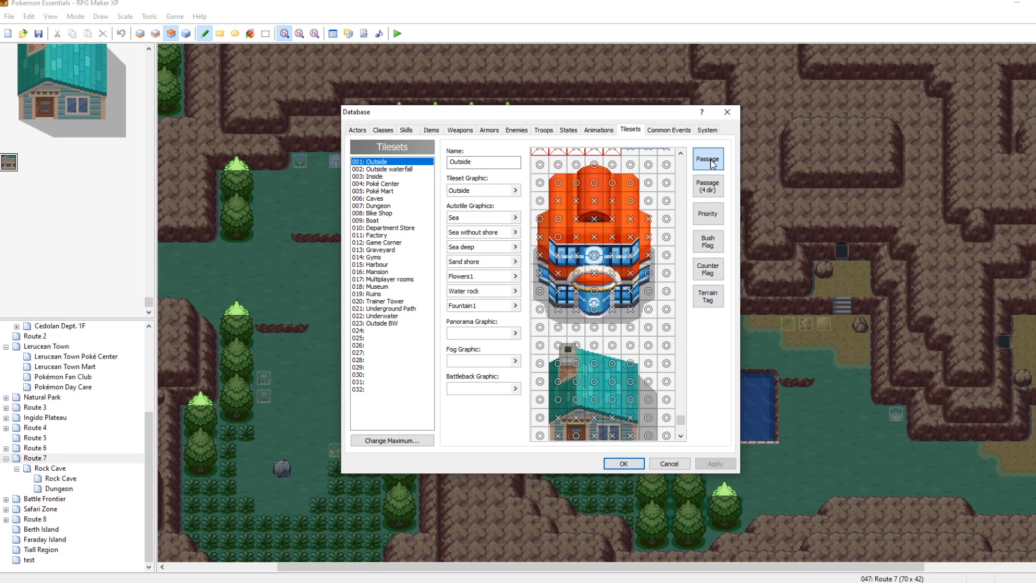
{"action": "left_click", "coordinate": [559, 237]}
{"action": "left_click", "coordinate": [558, 218]}
{"action": "left_click", "coordinate": [540, 218]}
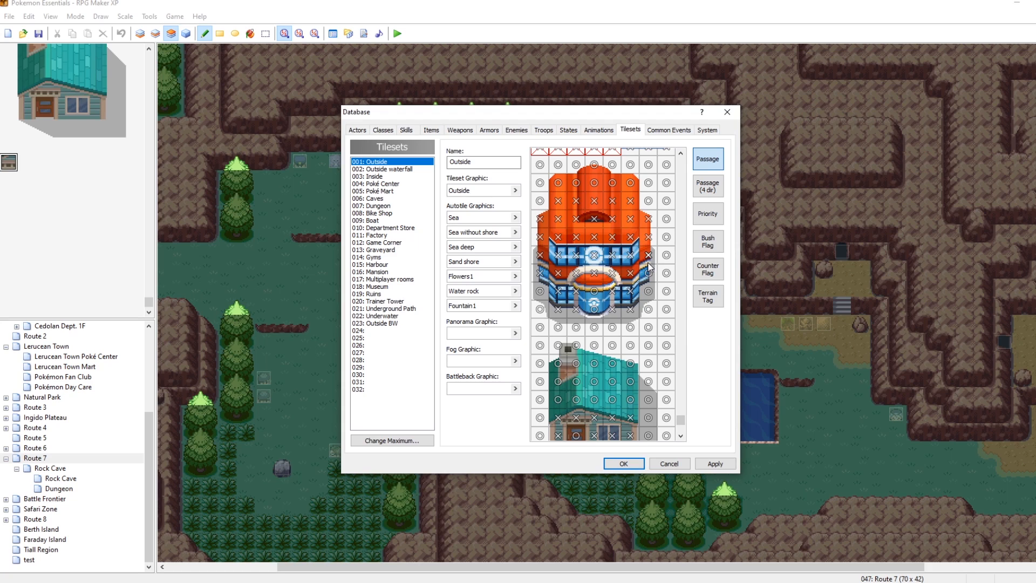
{"action": "left_click", "coordinate": [721, 464]}
{"action": "left_click", "coordinate": [622, 464]}
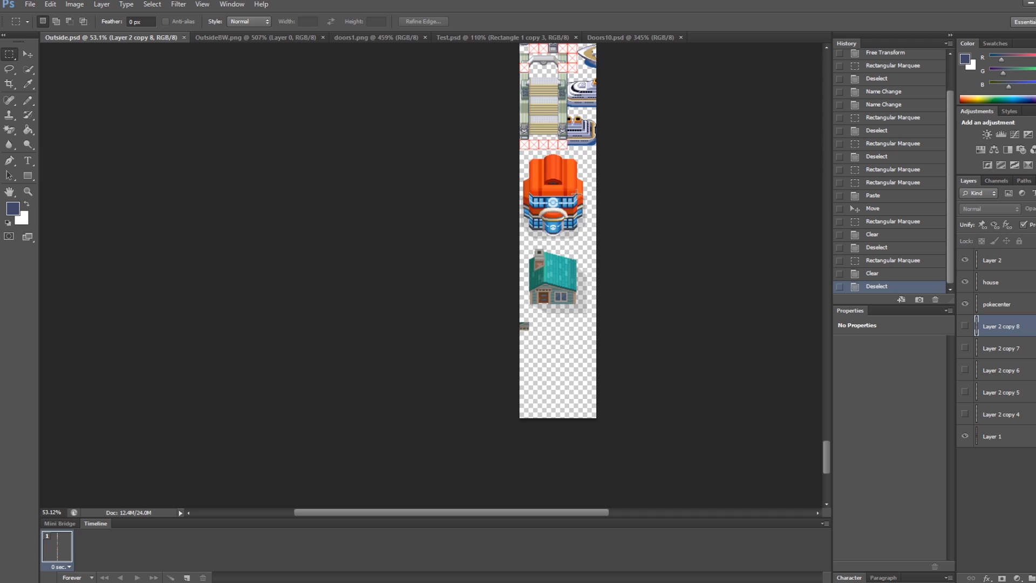
Switch to Outside.psd in Photoshop, show the grid layers from Layer 2 copy 8 to copy 5, and select the pokecenter layer.
{"action": "scroll", "coordinate": [576, 194], "scroll_direction": "up", "scroll_amount": 5, "text": "alt"}
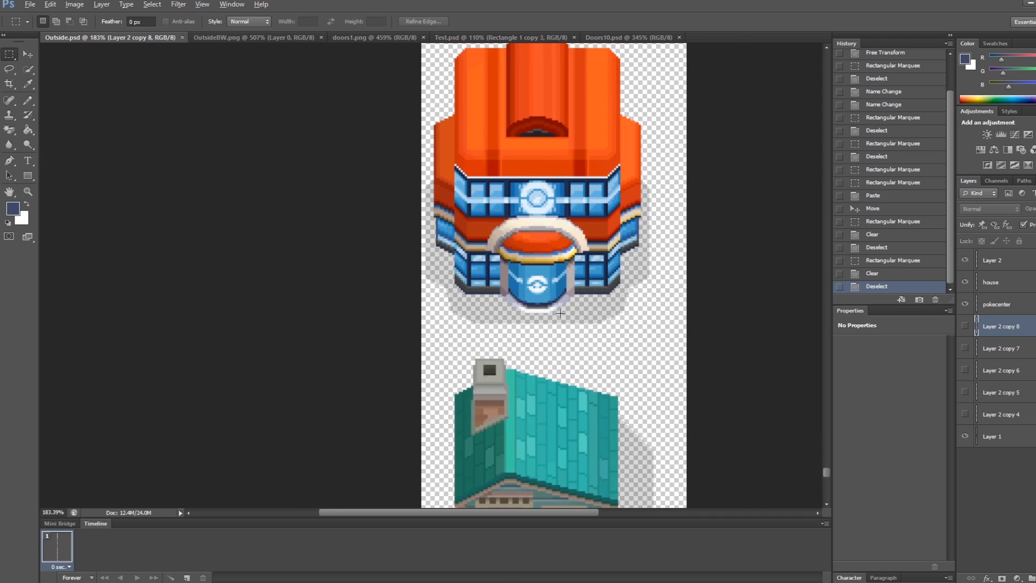
{"action": "left_click_drag", "start_coordinate": [965, 331], "coordinate": [964, 379]}
{"action": "left_click", "coordinate": [964, 387]}
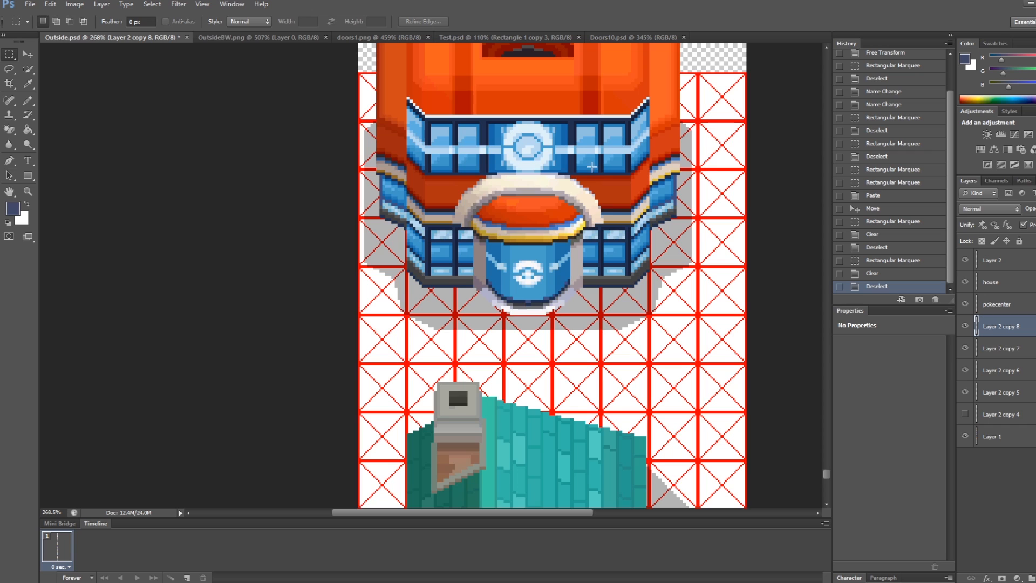
{"action": "left_click", "coordinate": [992, 308]}
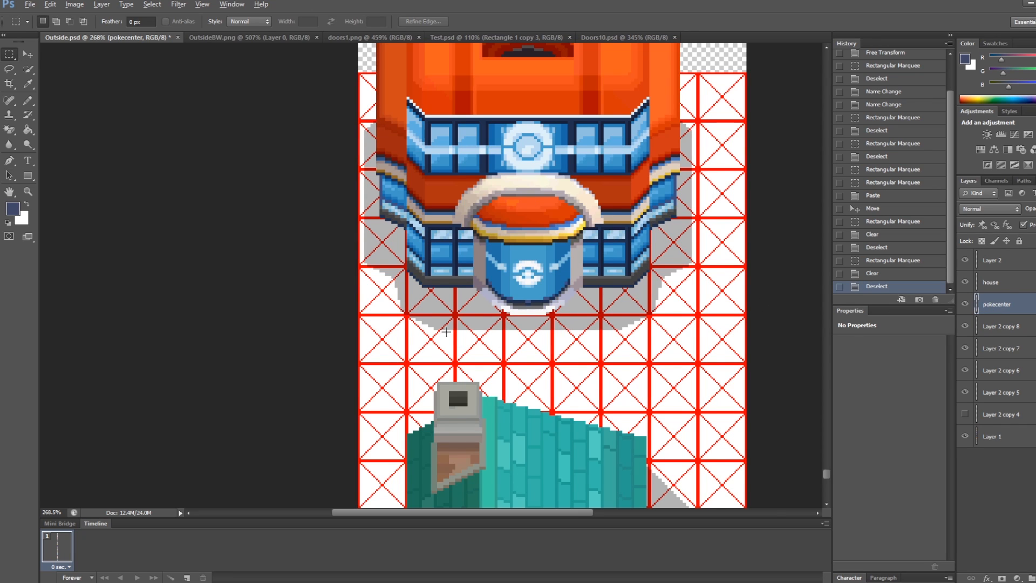
Select the Pokémon Center's central door section with the Rectangular Marquee, from the dark edge above the door to the white doorstep.
{"action": "scroll", "coordinate": [517, 297], "scroll_direction": "up", "scroll_amount": 13, "text": "alt"}
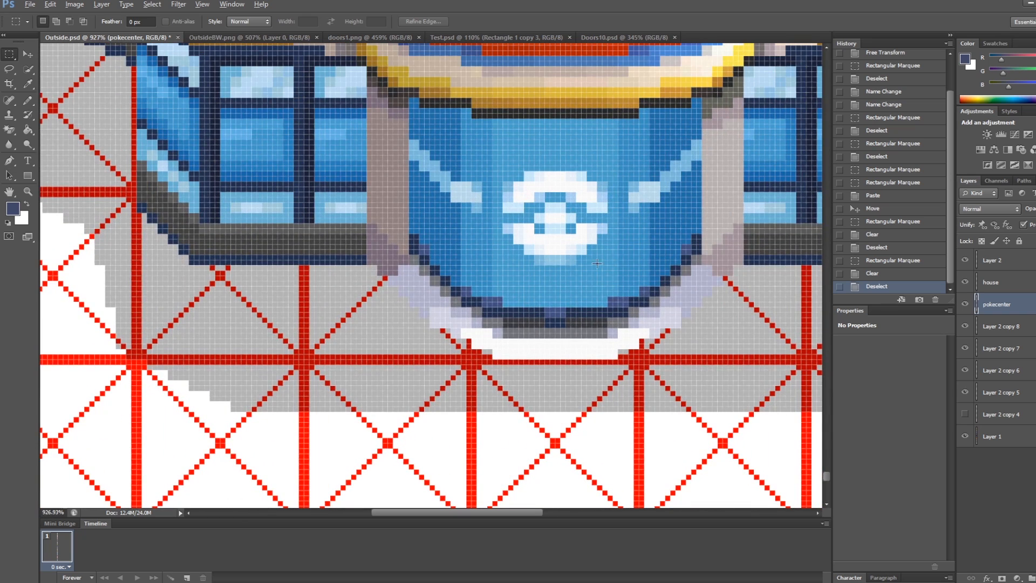
{"action": "scroll", "coordinate": [475, 359], "scroll_direction": "up", "scroll_amount": 6, "text": "alt"}
{"action": "left_click_drag", "start_coordinate": [435, 359], "coordinate": [726, 322]}
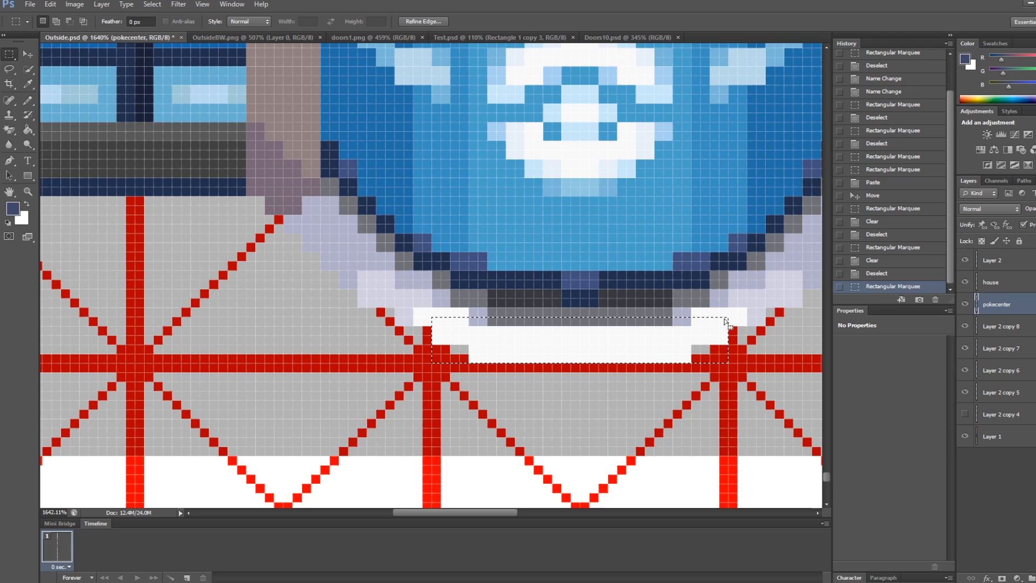
{"action": "left_click_drag", "start_coordinate": [571, 141], "coordinate": [583, 343]}
{"action": "left_click_drag", "start_coordinate": [413, 205], "coordinate": [738, 189]}
{"action": "left_click", "coordinate": [428, 227]}
{"action": "left_click_drag", "start_coordinate": [416, 360], "coordinate": [746, 92]}
{"action": "scroll", "coordinate": [547, 237], "scroll_direction": "down", "scroll_amount": 1}
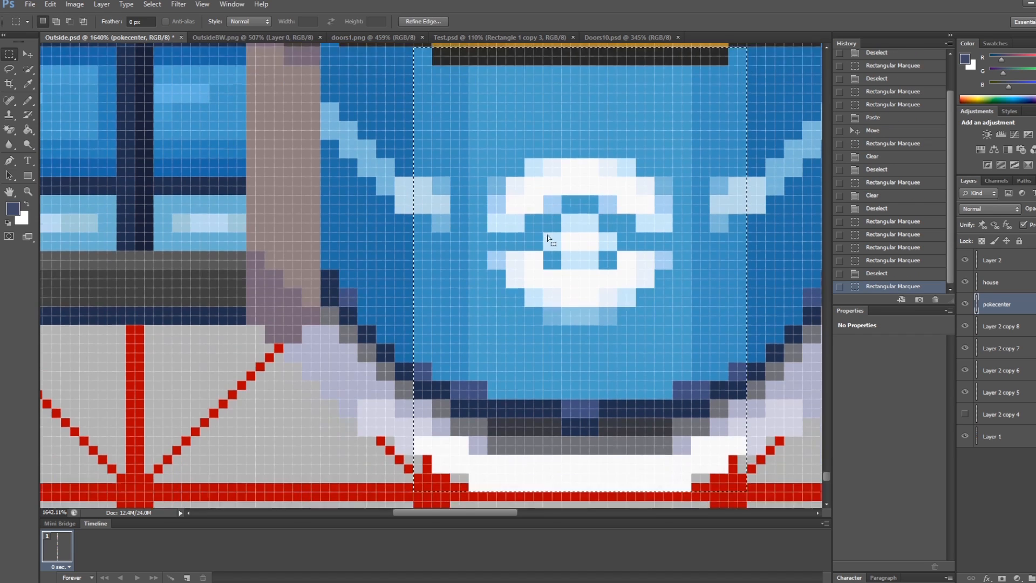
{"action": "scroll", "coordinate": [543, 224], "scroll_direction": "down", "scroll_amount": 2, "text": "alt"}
{"action": "scroll", "coordinate": [569, 176], "scroll_direction": "down", "scroll_amount": 2, "text": "alt"}
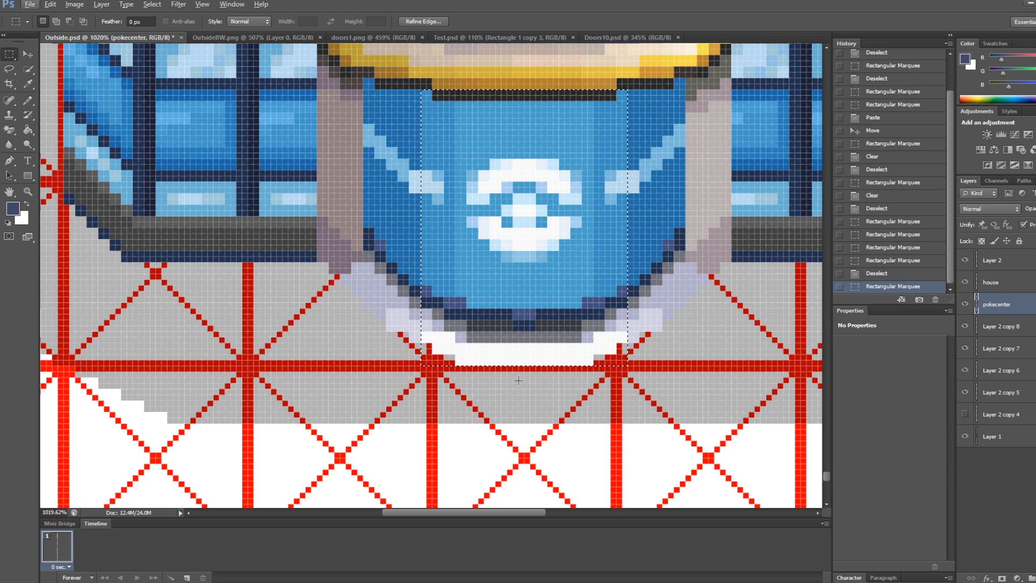
Create a new document 144 pixels wide and 192 pixels high with white background contents.
{"action": "left_click", "coordinate": [513, 9]}
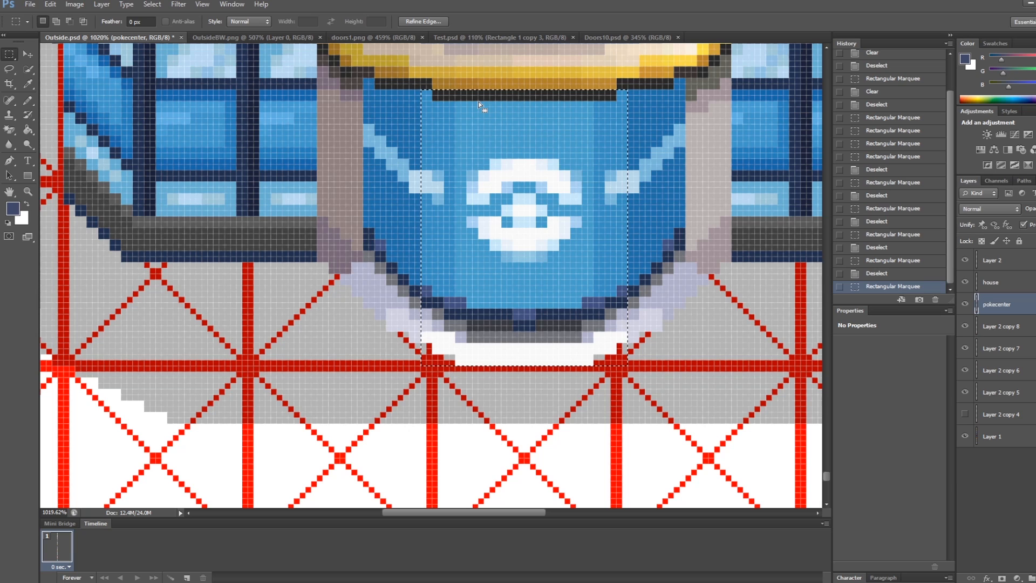
{"action": "left_click", "coordinate": [30, 4]}
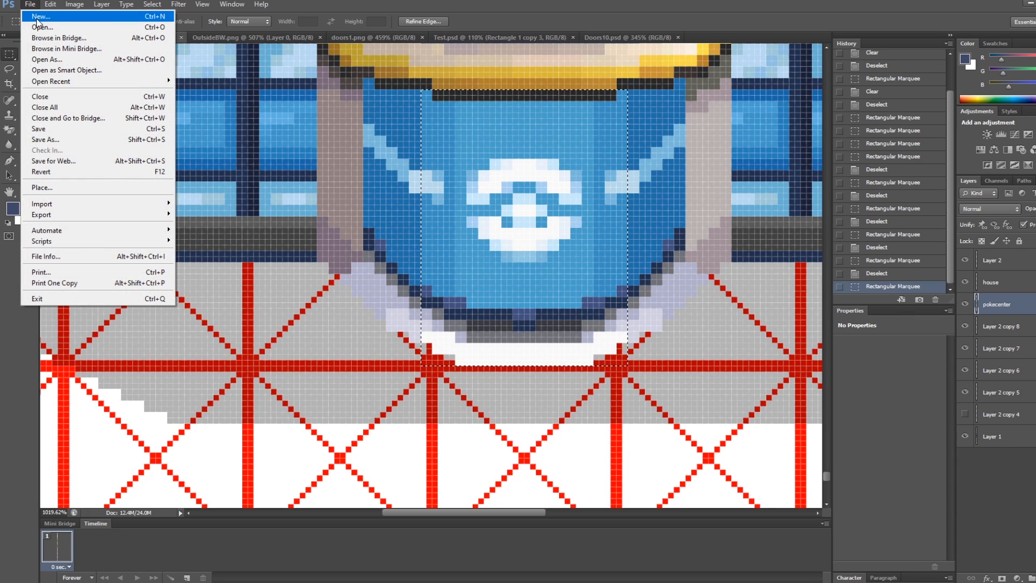
{"action": "left_click", "coordinate": [38, 14]}
{"action": "left_click_drag", "start_coordinate": [503, 237], "coordinate": [457, 236]}
{"action": "type", "text": "144"}
{"action": "key", "text": "Tab"}
{"action": "type", "text": "192"}
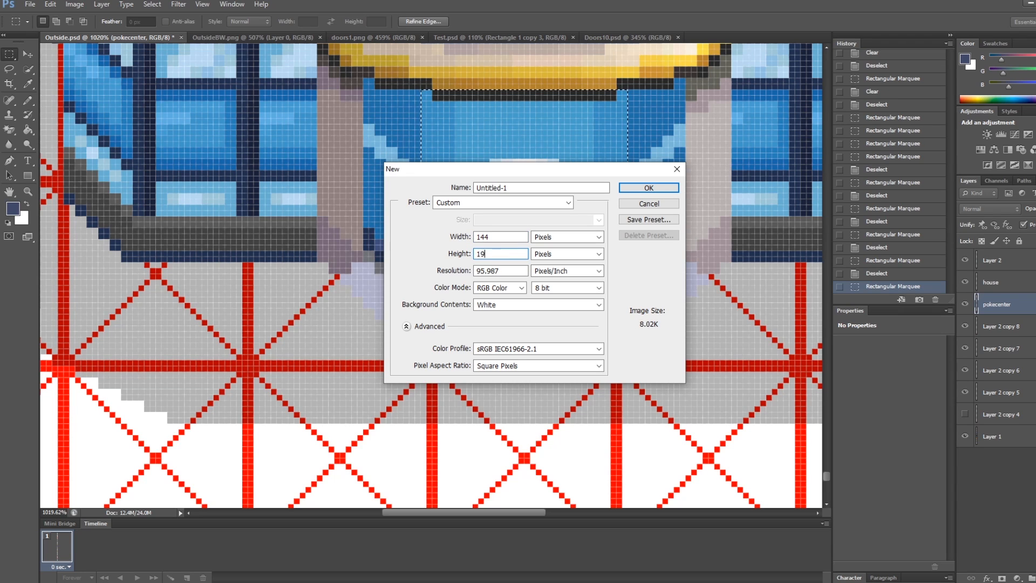
{"action": "left_click", "coordinate": [658, 187]}
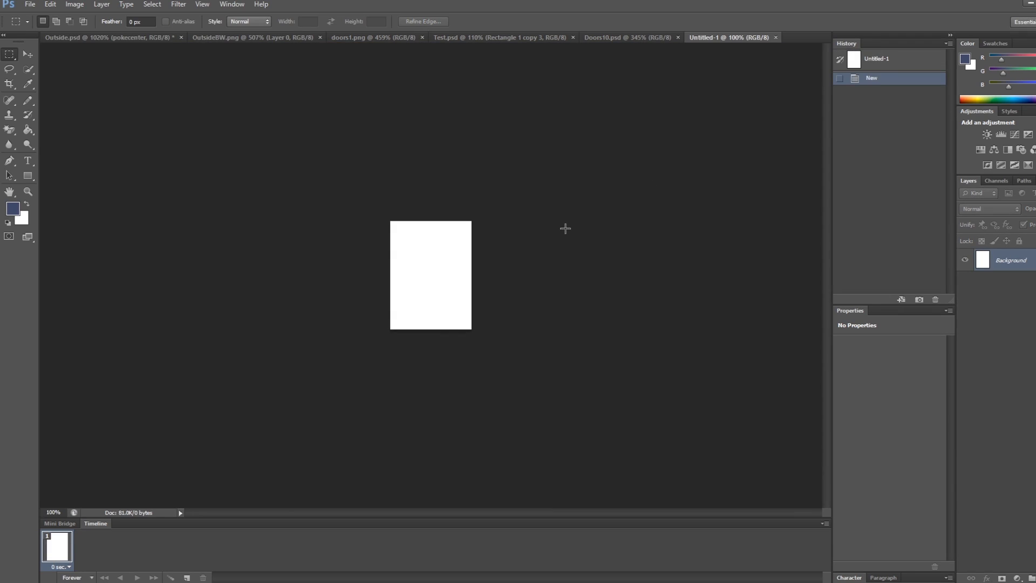
Paste the copied door section and stack four copies of it down the left edge of the canvas.
{"action": "key", "text": "ctrl+v"}
{"action": "key", "text": "ctrl+0"}
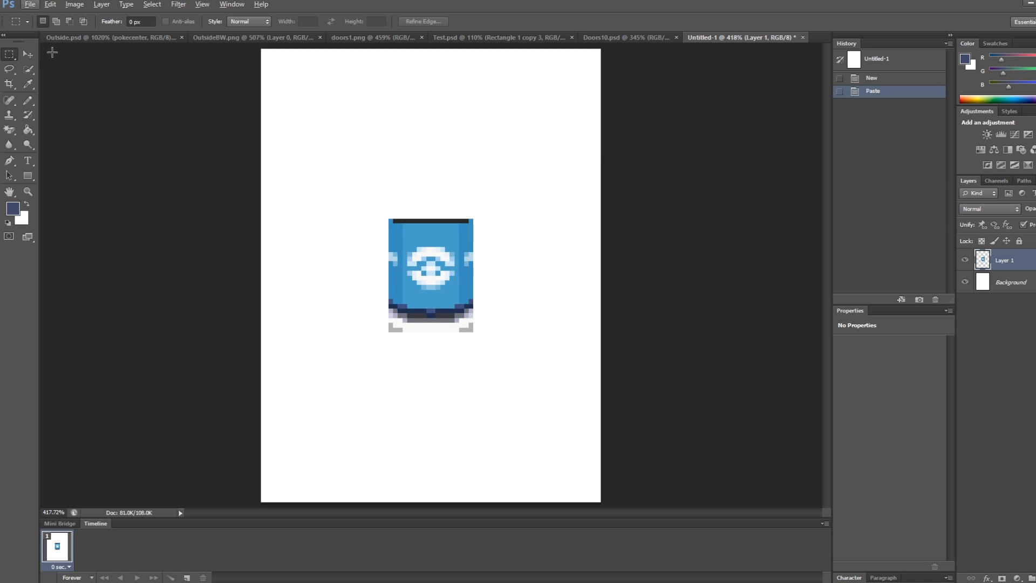
{"action": "key", "text": "v"}
{"action": "left_click_drag", "start_coordinate": [452, 254], "coordinate": [326, 297]}
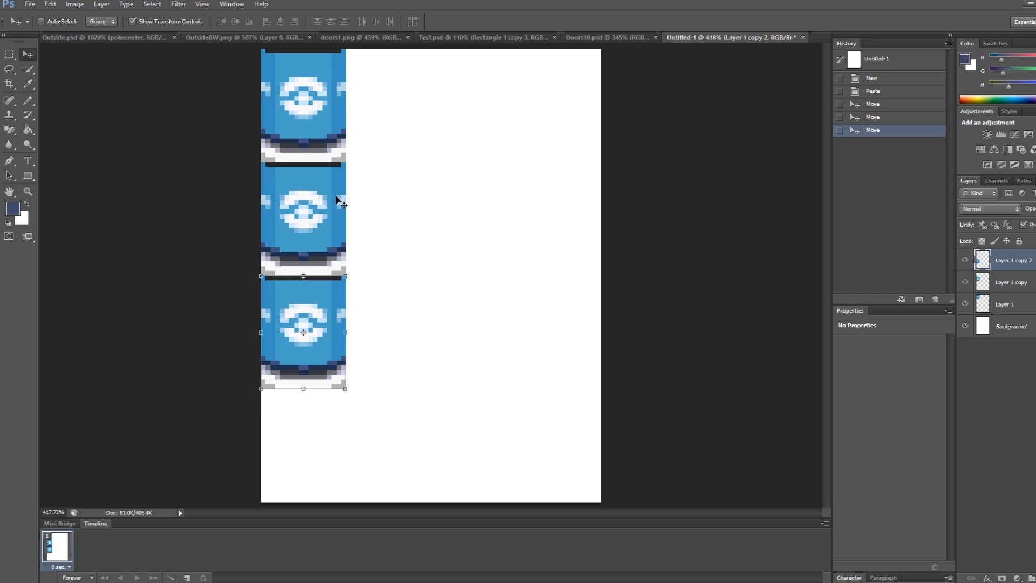
{"action": "left_click_drag", "start_coordinate": [325, 336], "coordinate": [326, 445], "text": "alt"}
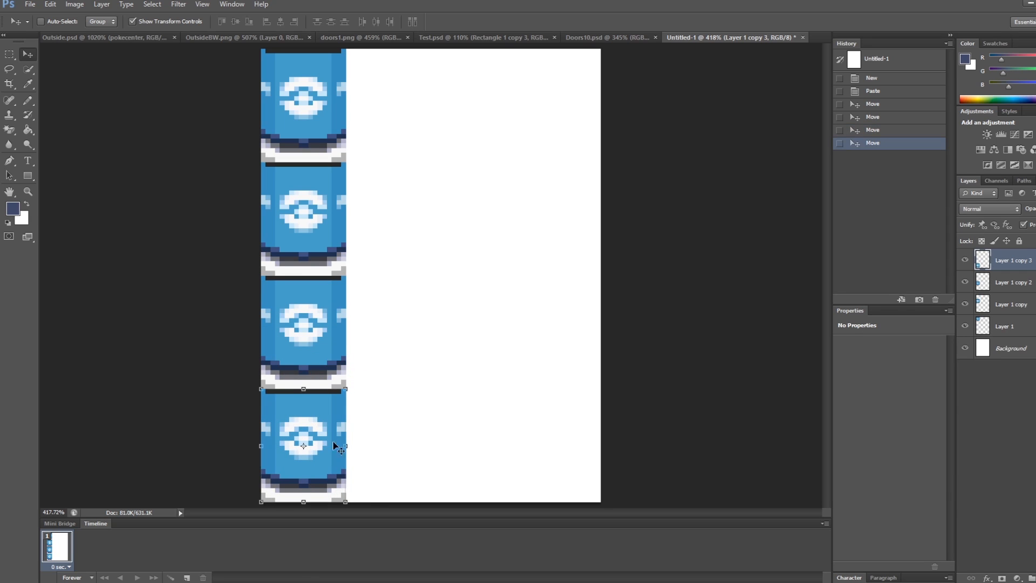
Hide the white Background layer.
{"action": "scroll", "coordinate": [391, 409], "scroll_direction": "down", "scroll_amount": 2, "text": "alt"}
{"action": "key", "text": "alt"}
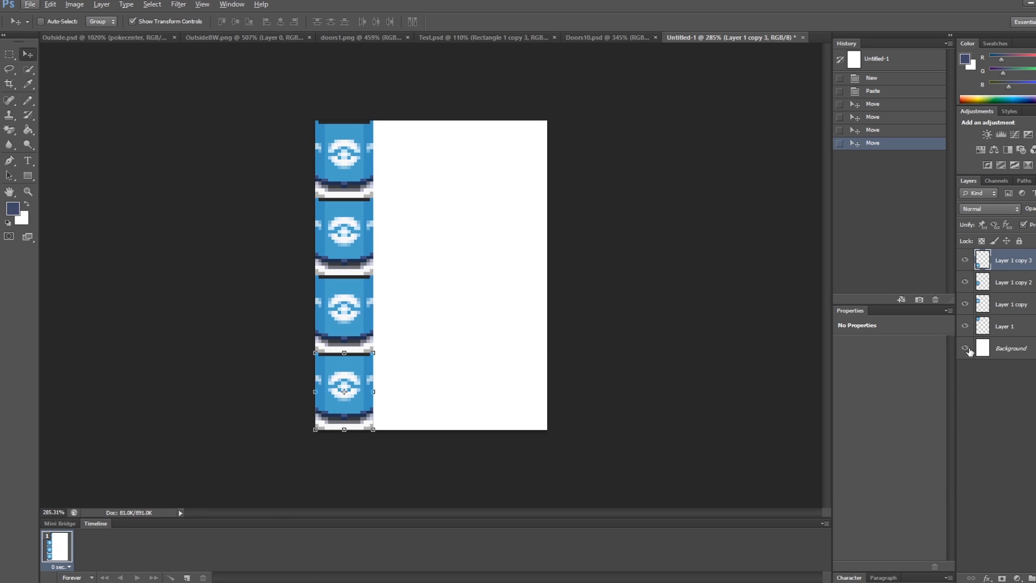
{"action": "left_click", "coordinate": [966, 349]}
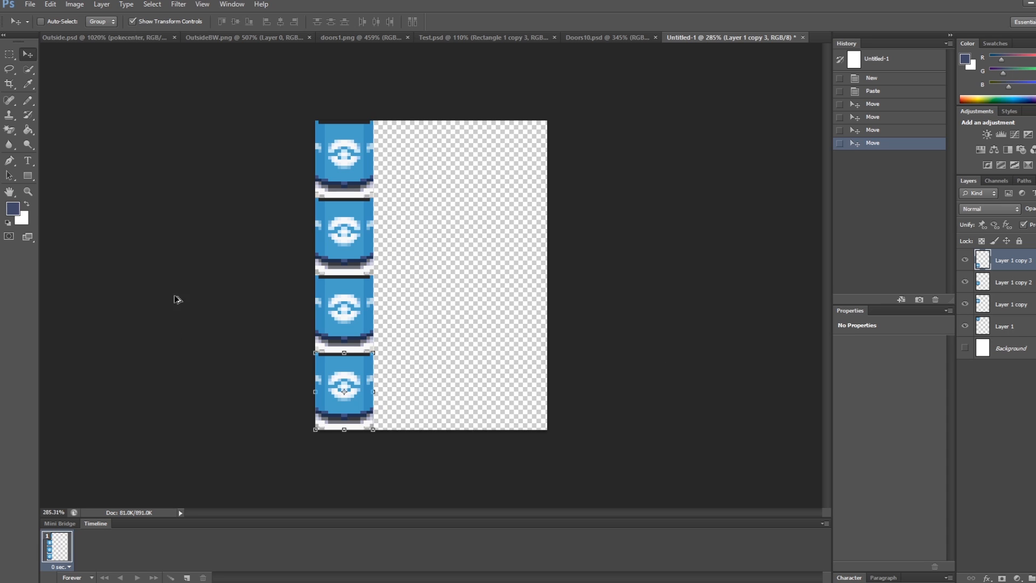
Select the right half of the second door, from below its dark top strip to above its curved base, with a marquee about 21 × 32 px.
{"action": "scroll", "coordinate": [185, 155], "scroll_direction": "up", "scroll_amount": 3, "text": "alt"}
{"action": "scroll", "coordinate": [250, 132], "scroll_direction": "up", "scroll_amount": 4}
{"action": "scroll", "coordinate": [328, 356], "scroll_direction": "up", "scroll_amount": 1}
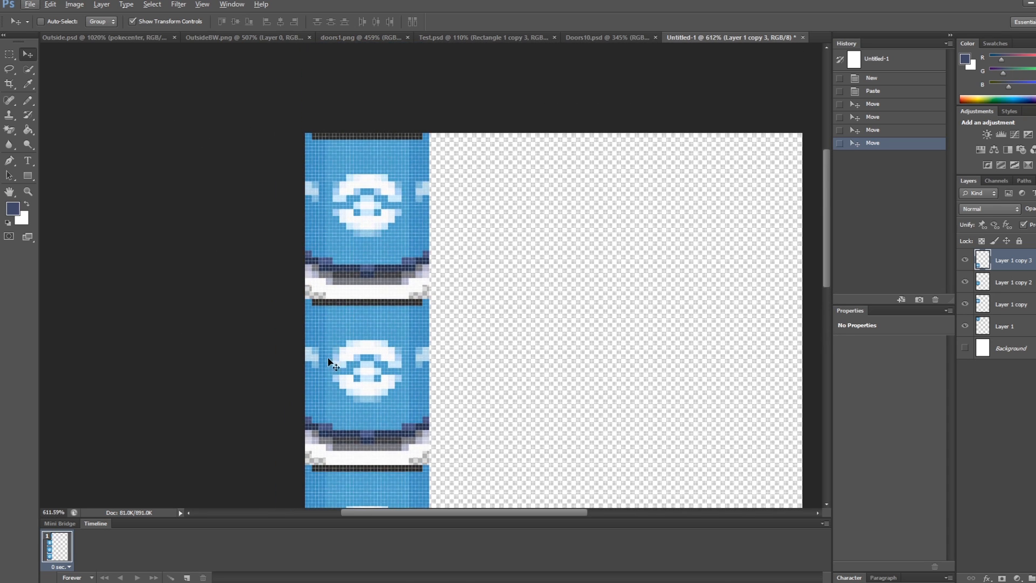
{"action": "scroll", "coordinate": [344, 352], "scroll_direction": "down", "scroll_amount": 3}
{"action": "scroll", "coordinate": [361, 322], "scroll_direction": "up", "scroll_amount": 4, "text": "alt"}
{"action": "scroll", "coordinate": [361, 322], "scroll_direction": "up", "scroll_amount": 1, "text": "alt"}
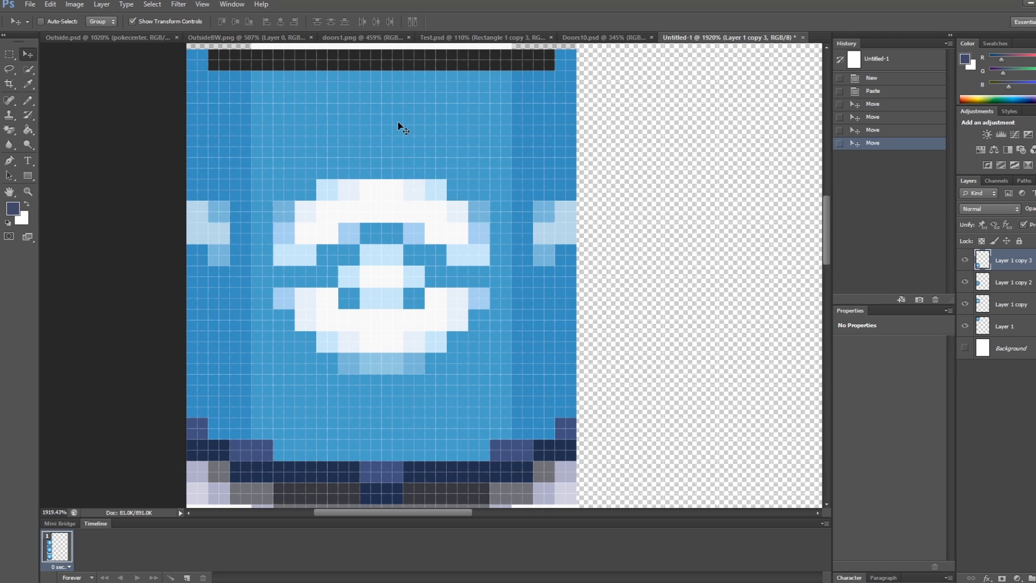
{"action": "left_click", "coordinate": [9, 54]}
{"action": "scroll", "coordinate": [464, 238], "scroll_direction": "down", "scroll_amount": 4, "text": "alt"}
{"action": "scroll", "coordinate": [509, 237], "scroll_direction": "down", "scroll_amount": 1}
{"action": "scroll", "coordinate": [468, 188], "scroll_direction": "up", "scroll_amount": 2}
{"action": "scroll", "coordinate": [486, 323], "scroll_direction": "up", "scroll_amount": 2, "text": "alt"}
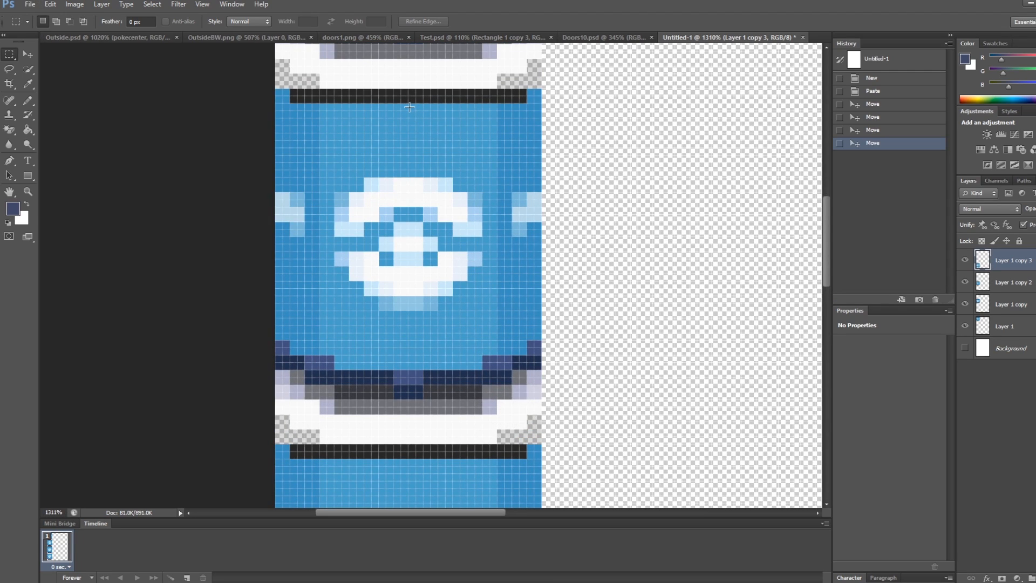
{"action": "left_click_drag", "start_coordinate": [409, 103], "coordinate": [561, 335]}
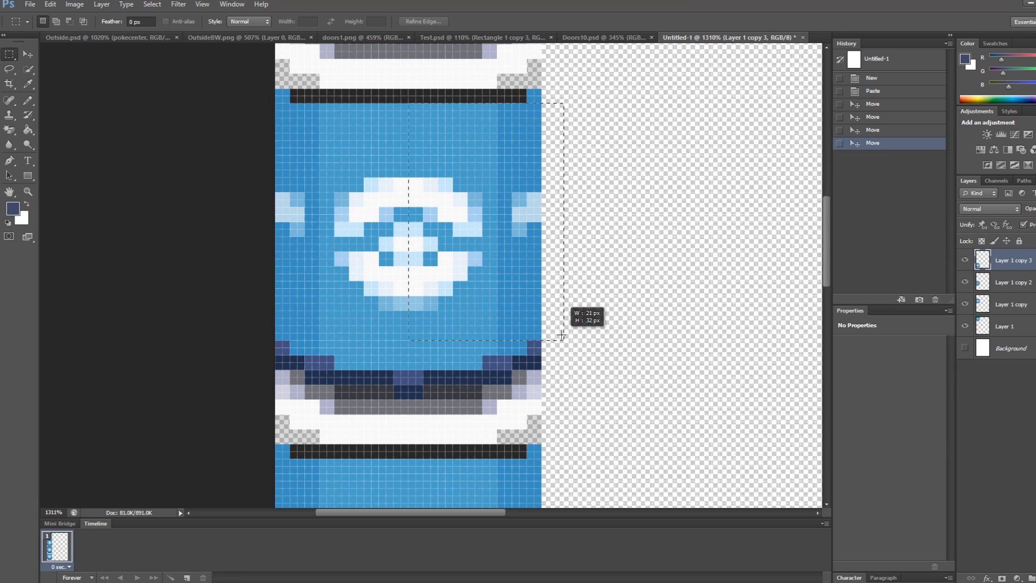
{"action": "left_click_drag", "start_coordinate": [561, 335], "coordinate": [561, 334]}
{"action": "key", "text": "v"}
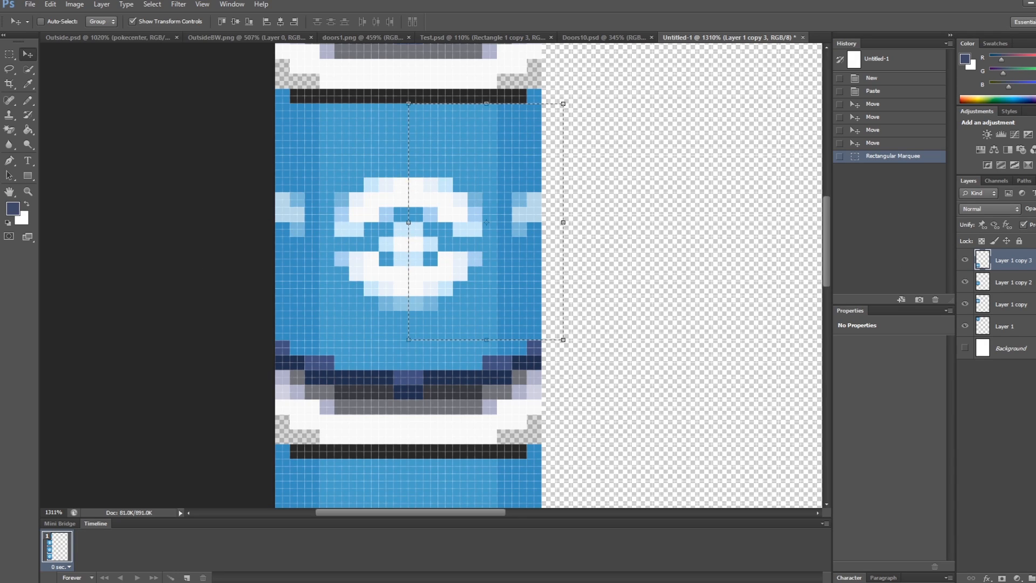
Move the selected right half of the door on Layer 1 copy outward to open a narrow gap.
{"action": "left_click", "coordinate": [1019, 287]}
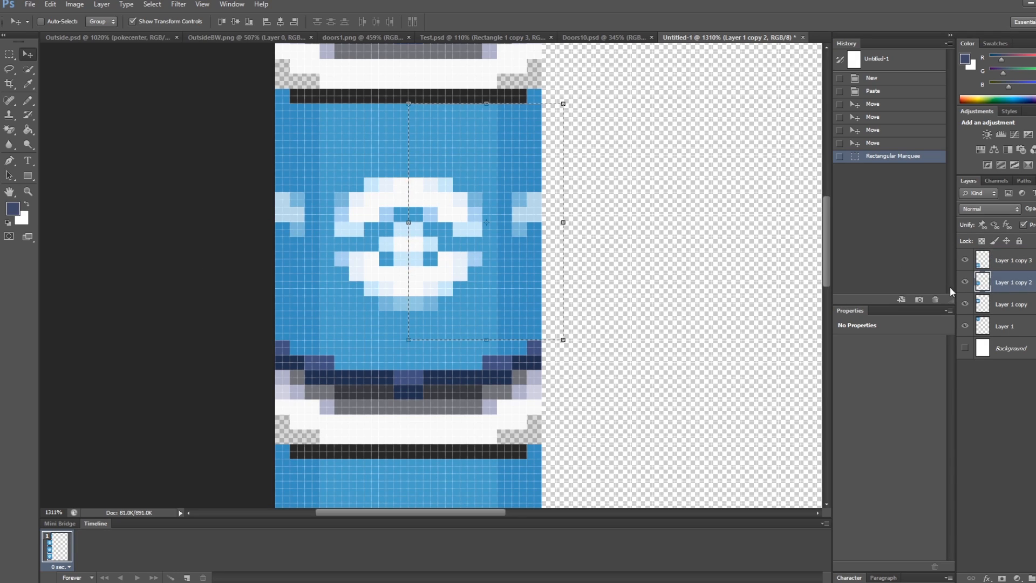
{"action": "left_click", "coordinate": [1012, 304]}
{"action": "left_click_drag", "start_coordinate": [452, 202], "coordinate": [493, 184]}
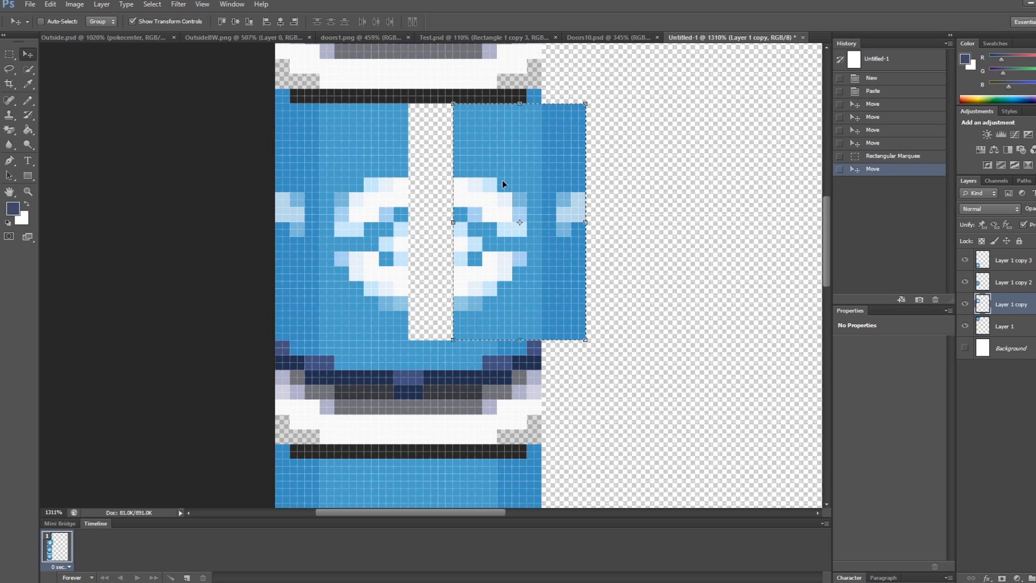
Select the left half of the second door, move it outward by a matching distance, and clear the selection.
{"action": "left_click", "coordinate": [10, 54]}
{"action": "left_click_drag", "start_coordinate": [408, 103], "coordinate": [171, 329]}
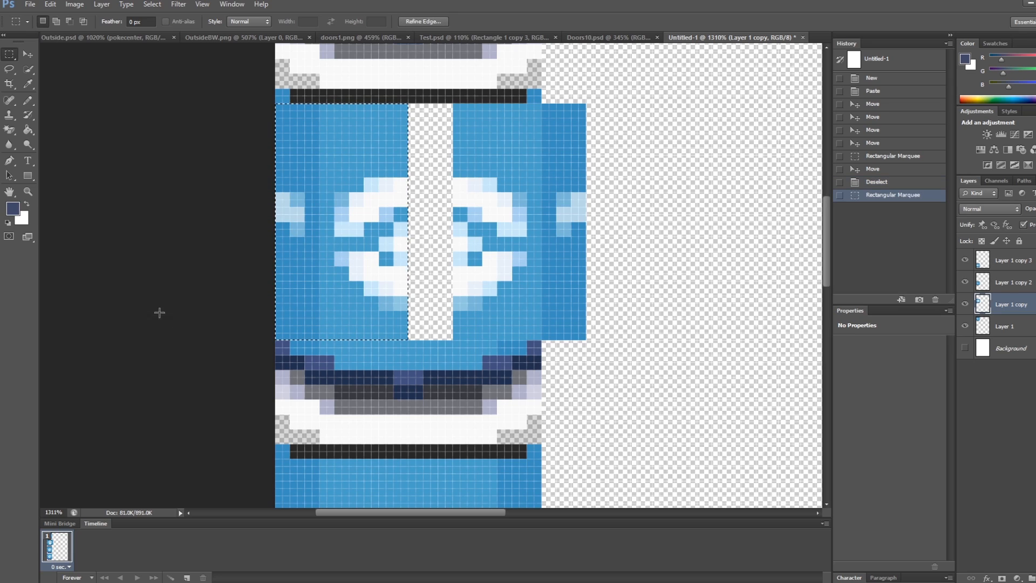
{"action": "key", "text": "v"}
{"action": "left_click_drag", "start_coordinate": [371, 169], "coordinate": [329, 167]}
{"action": "key", "text": "m"}
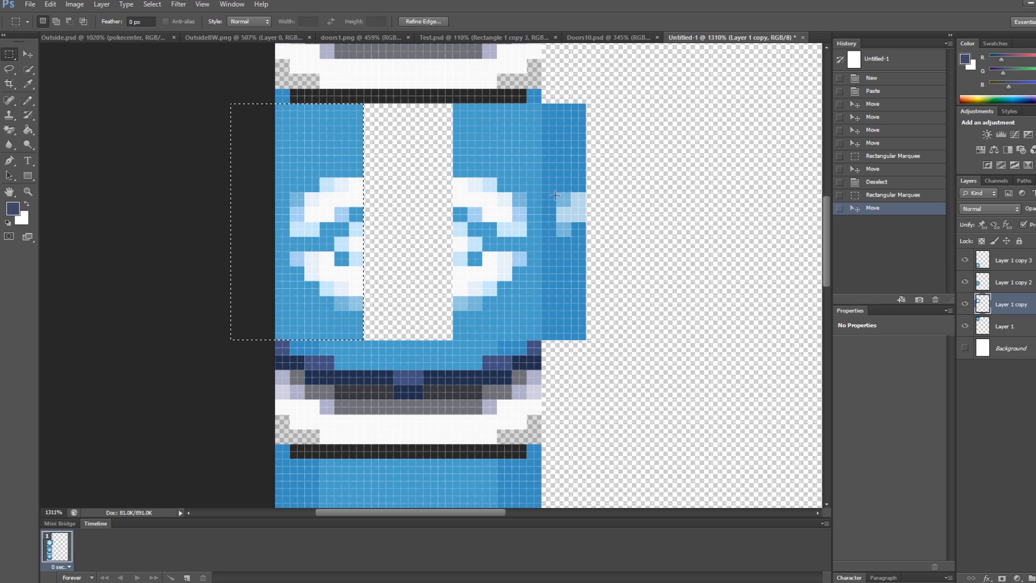
{"action": "left_click", "coordinate": [329, 79]}
Consult Doors10.psd for reference, and fill the gap between the second door's halves in Untitled-1 with the dark blue foreground colour.
{"action": "left_click", "coordinate": [602, 37]}
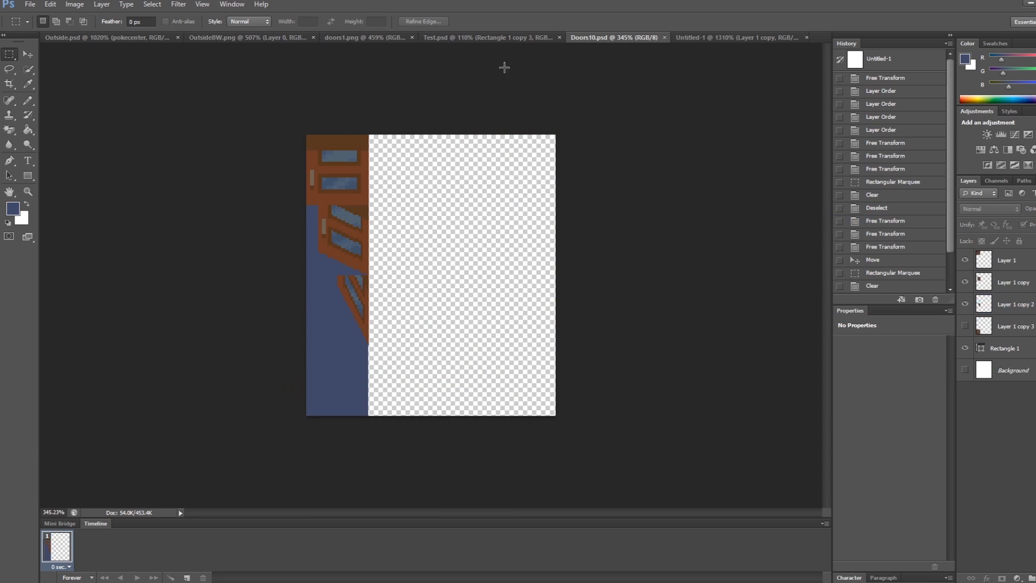
{"action": "key", "text": "b"}
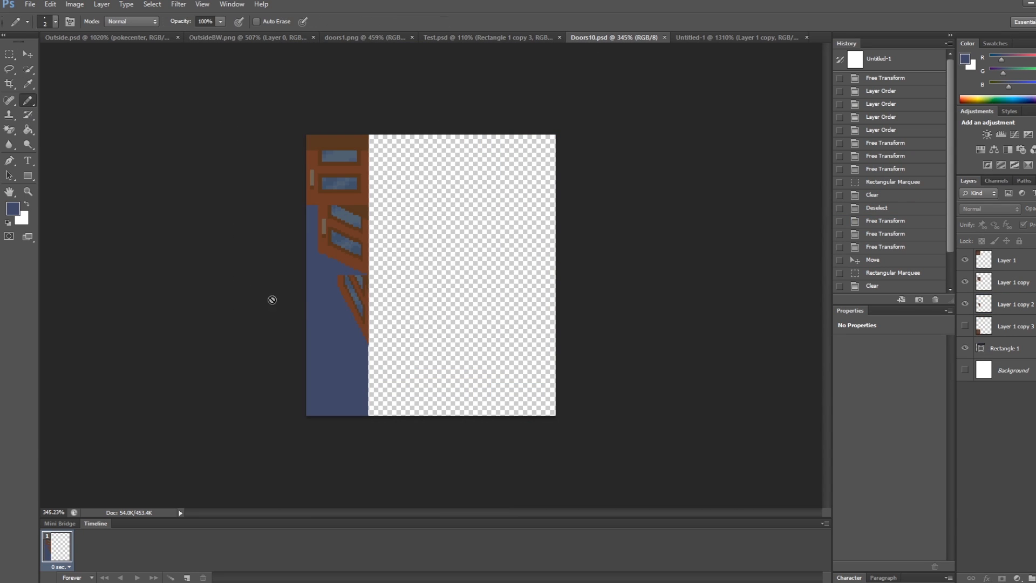
{"action": "scroll", "coordinate": [250, 277], "scroll_direction": "up", "scroll_amount": 3, "text": "alt"}
{"action": "scroll", "coordinate": [237, 322], "scroll_direction": "down", "scroll_amount": 2, "text": "alt"}
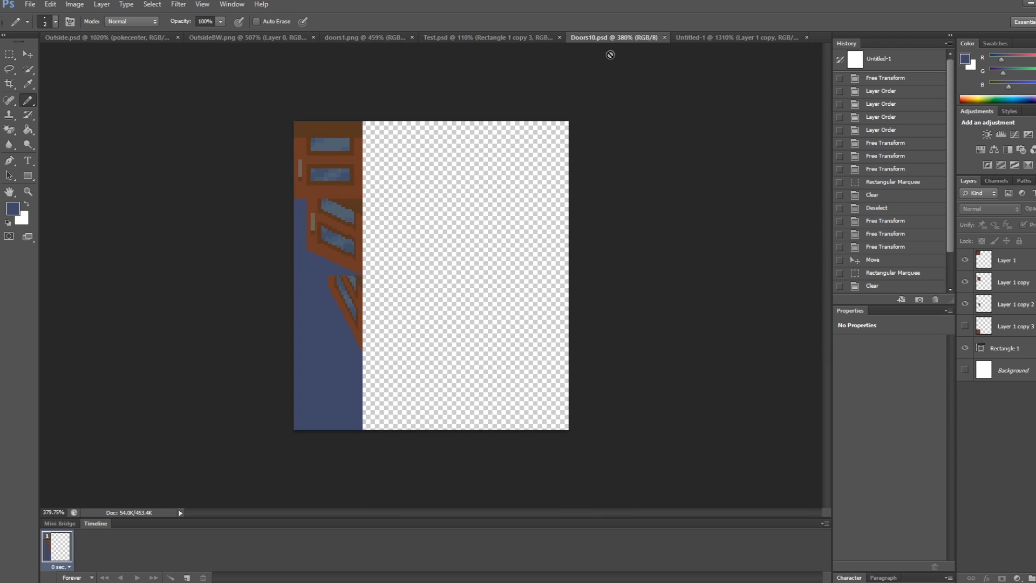
{"action": "left_click", "coordinate": [702, 37]}
{"action": "left_click_drag", "start_coordinate": [369, 111], "coordinate": [451, 110]}
{"action": "left_click", "coordinate": [28, 130]}
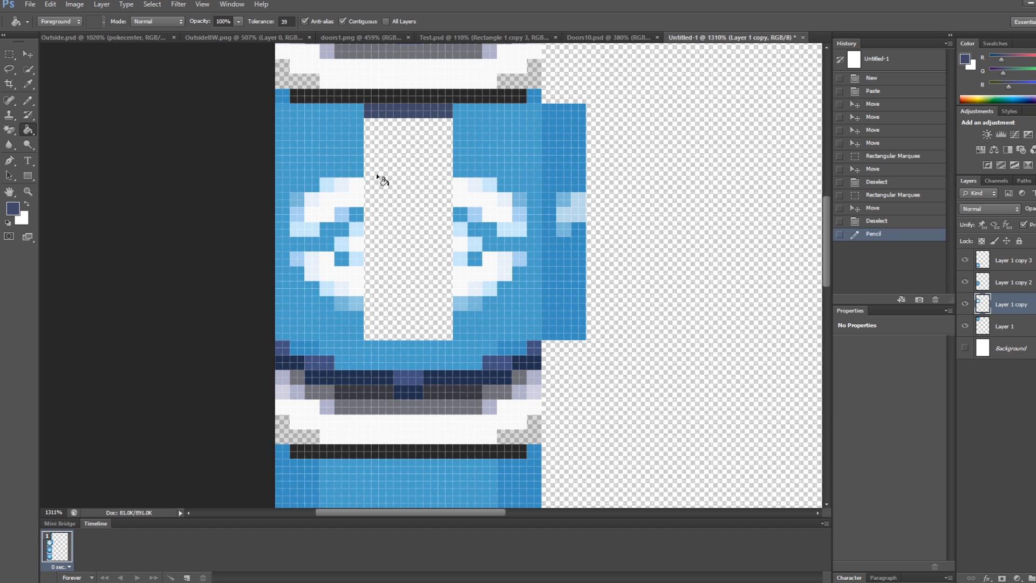
{"action": "left_click", "coordinate": [377, 173]}
{"action": "scroll", "coordinate": [418, 251], "scroll_direction": "down", "scroll_amount": 1, "text": "alt"}
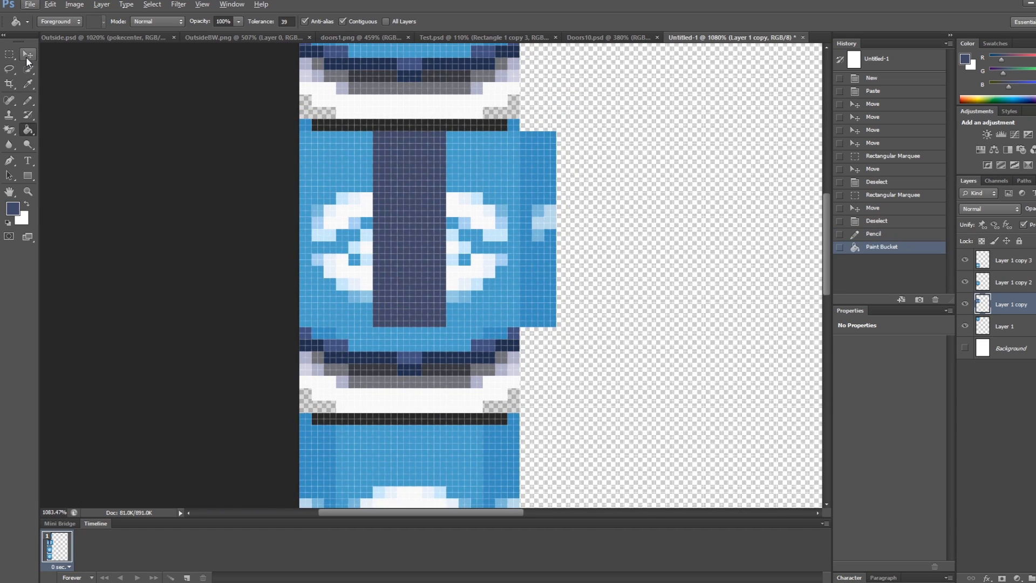
Extend the second door's dark blue opening down through its curved base to the grey strip with the Pencil tool.
{"action": "left_click", "coordinate": [27, 100]}
{"action": "scroll", "coordinate": [387, 348], "scroll_direction": "up", "scroll_amount": 3, "text": "alt"}
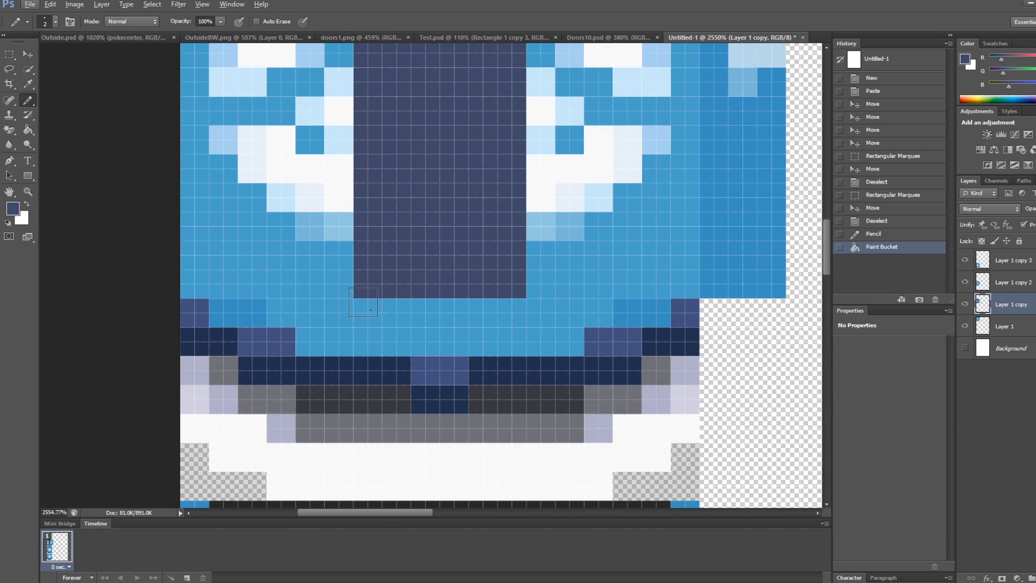
{"action": "left_click", "coordinate": [367, 314]}
{"action": "mouse_move", "coordinate": [374, 342]}
{"action": "left_mouse_down"}
{"action": "mouse_move", "coordinate": [510, 344]}
{"action": "mouse_move", "coordinate": [519, 317]}
{"action": "mouse_move", "coordinate": [398, 318]}
{"action": "left_mouse_up"}
{"action": "scroll", "coordinate": [354, 247], "scroll_direction": "down", "scroll_amount": 3, "text": "alt"}
{"action": "scroll", "coordinate": [393, 339], "scroll_direction": "up", "scroll_amount": 3, "text": "alt"}
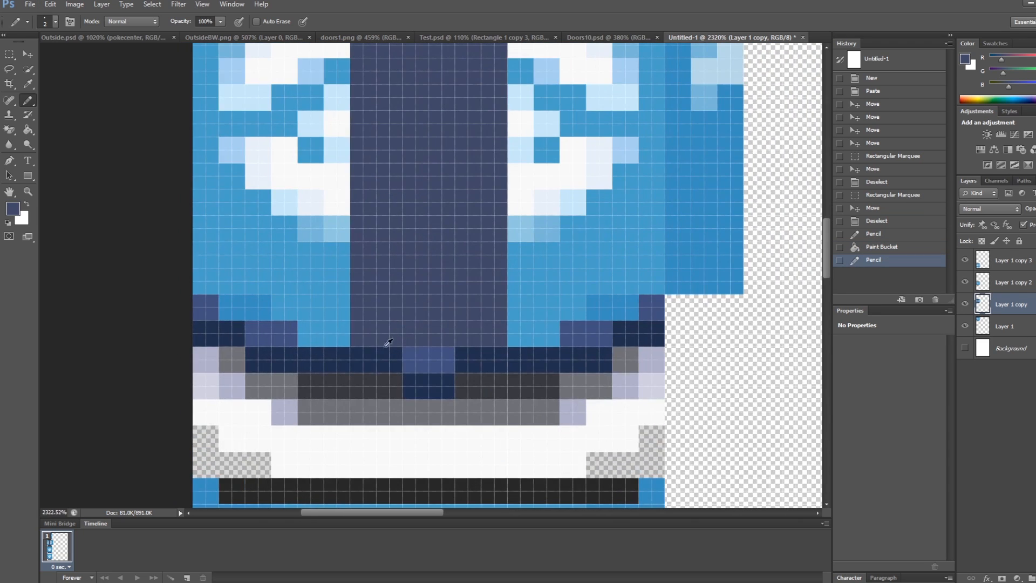
{"action": "left_click_drag", "start_coordinate": [364, 356], "coordinate": [491, 359]}
{"action": "left_click", "coordinate": [443, 385]}
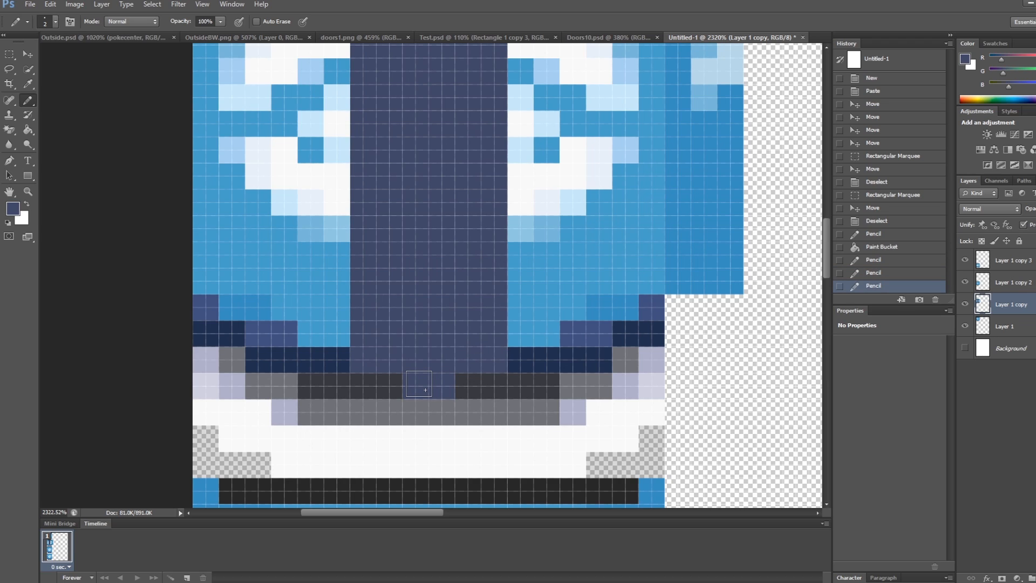
{"action": "left_click", "coordinate": [425, 390]}
{"action": "left_click_drag", "start_coordinate": [425, 390], "coordinate": [376, 390]}
{"action": "left_click_drag", "start_coordinate": [461, 384], "coordinate": [502, 384]}
{"action": "scroll", "coordinate": [406, 346], "scroll_direction": "down", "scroll_amount": 3, "text": "alt"}
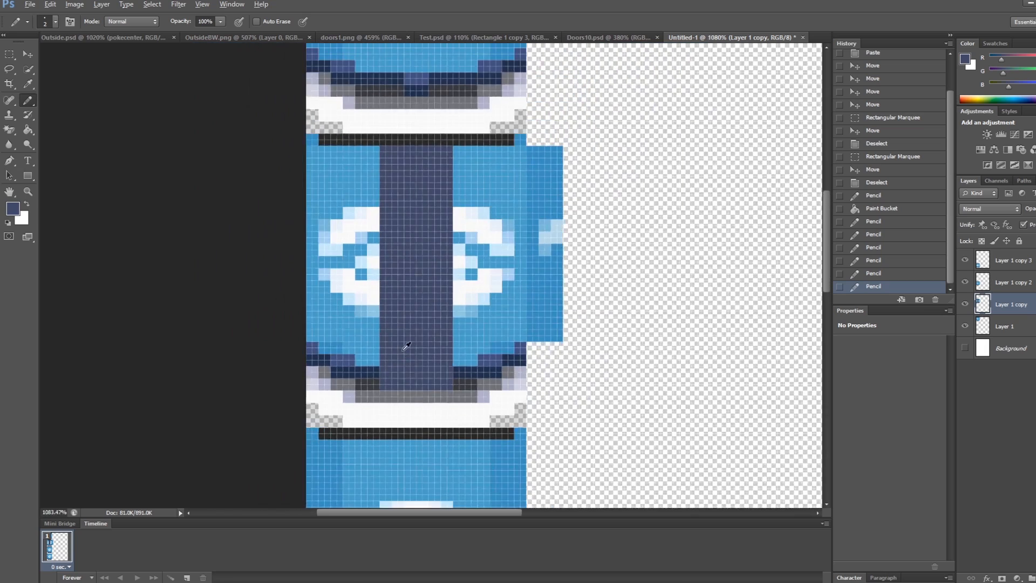
Delete the part of the second door's right half that sticks out past the frame's edge, and clear the selection.
{"action": "scroll", "coordinate": [405, 347], "scroll_direction": "down", "scroll_amount": 4, "text": "alt"}
{"action": "scroll", "coordinate": [238, 299], "scroll_direction": "up", "scroll_amount": 2, "text": "alt"}
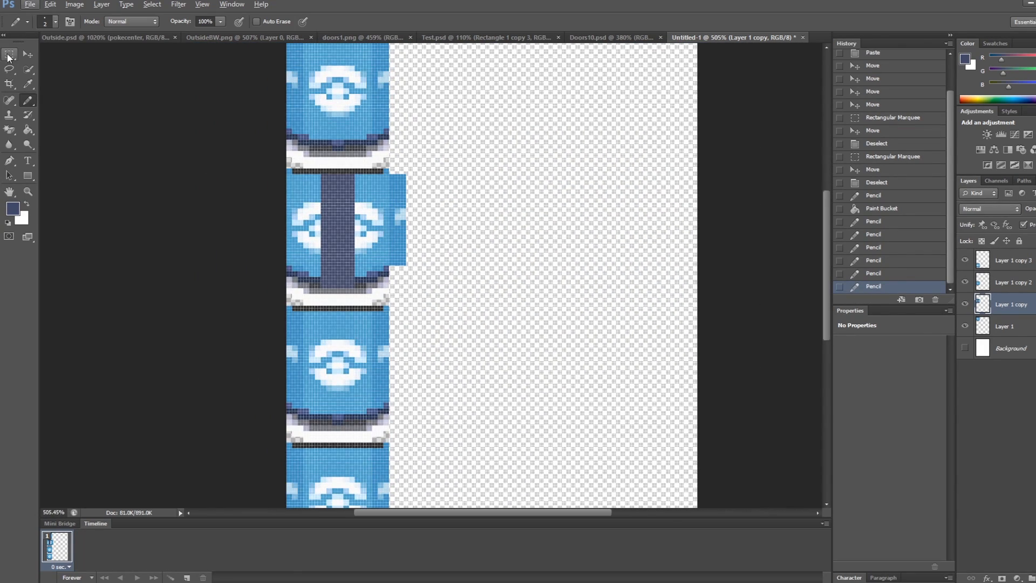
{"action": "left_click", "coordinate": [9, 55]}
{"action": "scroll", "coordinate": [427, 212], "scroll_direction": "up", "scroll_amount": 2, "text": "alt"}
{"action": "left_click_drag", "start_coordinate": [441, 140], "coordinate": [379, 357]}
{"action": "key", "text": "Delete"}
{"action": "key", "text": "ctrl+d"}
Select the right half of the third door on Layer 1 copy 2 and move it outward to open a wider gap.
{"action": "scroll", "coordinate": [507, 310], "scroll_direction": "down", "scroll_amount": 4, "text": "alt"}
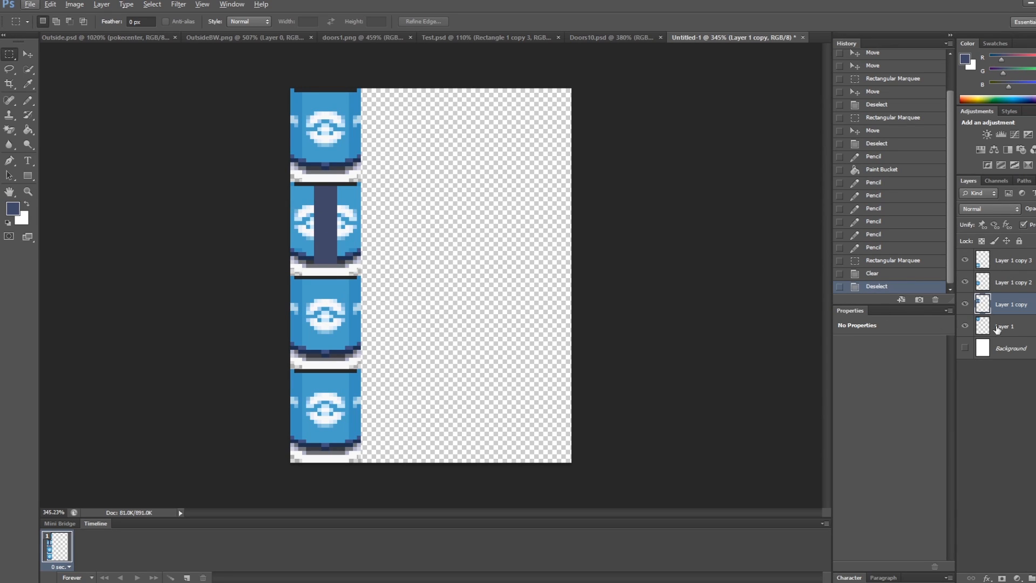
{"action": "left_click", "coordinate": [1011, 284]}
{"action": "scroll", "coordinate": [248, 317], "scroll_direction": "up", "scroll_amount": 5, "text": "alt"}
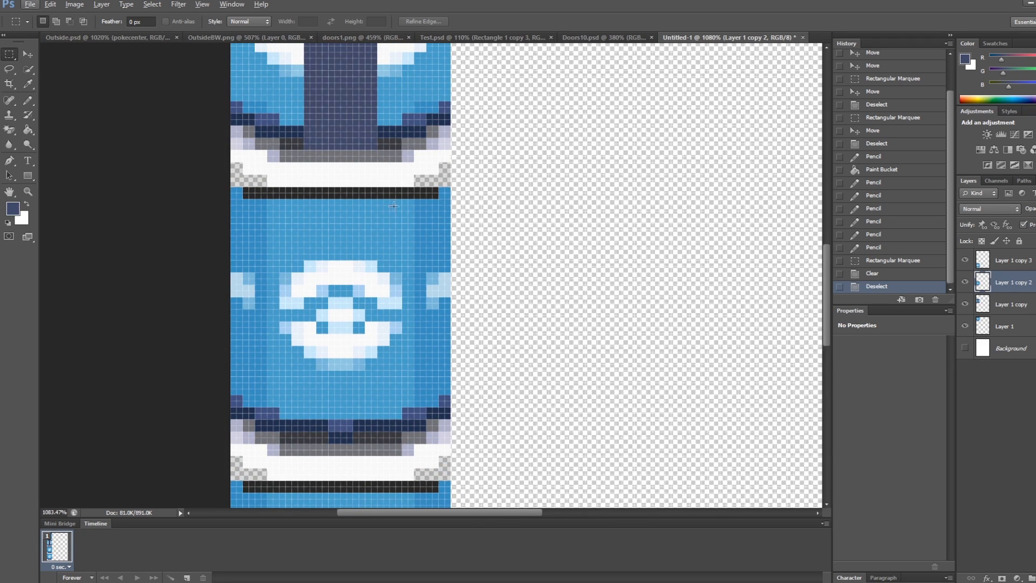
{"action": "left_click_drag", "start_coordinate": [464, 201], "coordinate": [344, 393]}
{"action": "left_click", "coordinate": [33, 54]}
{"action": "left_click_drag", "start_coordinate": [389, 236], "coordinate": [461, 234]}
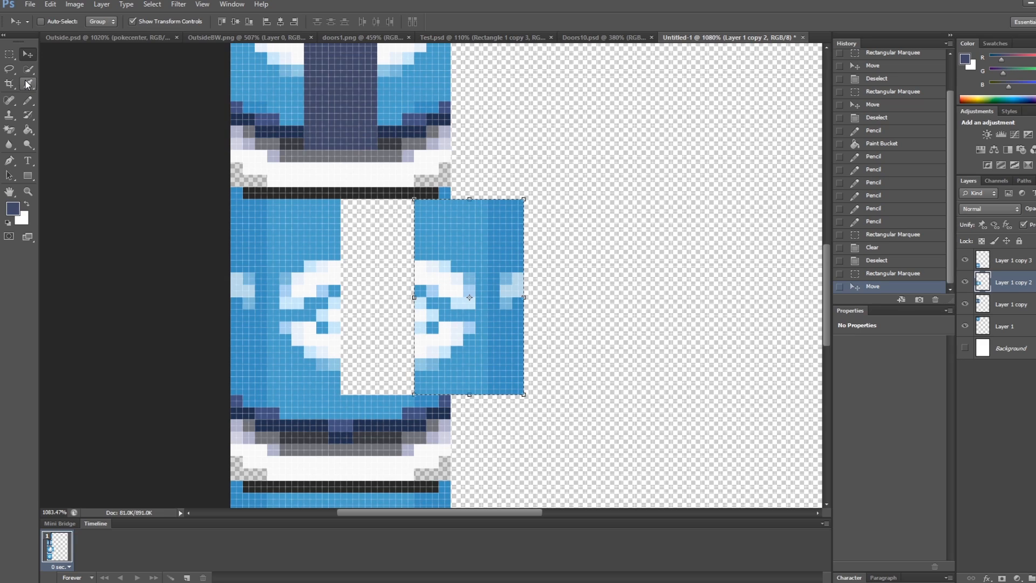
Select the left half of the third door and move it outward by a matching distance.
{"action": "left_click", "coordinate": [9, 54]}
{"action": "left_click", "coordinate": [253, 207]}
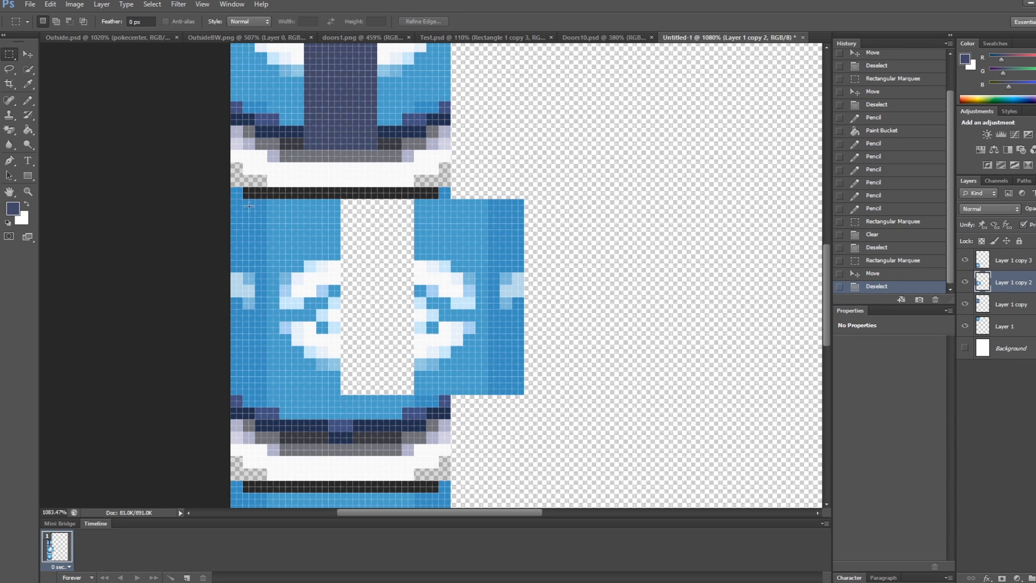
{"action": "left_click_drag", "start_coordinate": [341, 199], "coordinate": [195, 391]}
{"action": "key", "text": "v"}
{"action": "left_click_drag", "start_coordinate": [322, 245], "coordinate": [248, 244]}
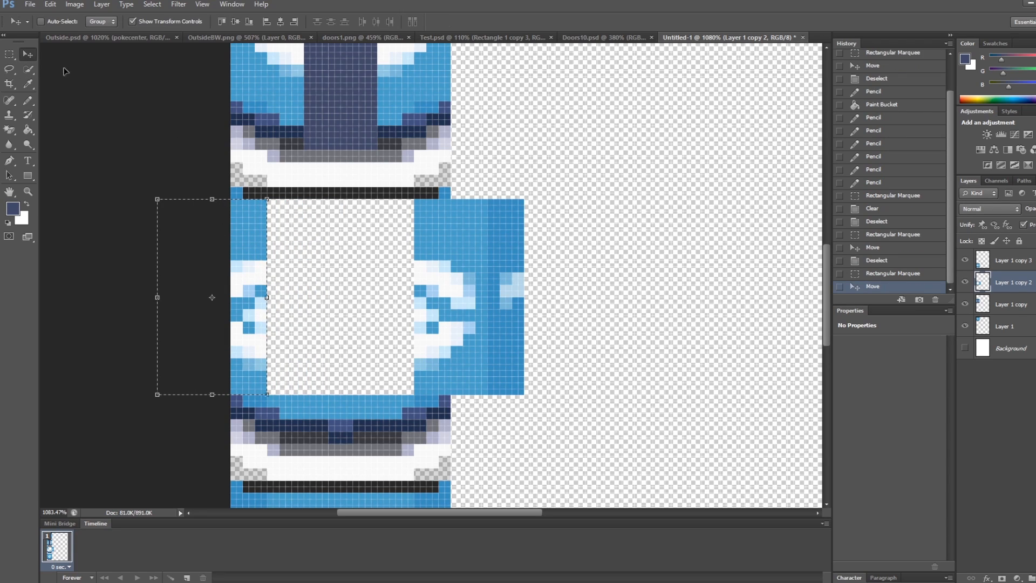
Clear the selection and fill the gap between the third door's halves with the dark blue foreground colour.
{"action": "left_click", "coordinate": [14, 54]}
{"action": "key", "text": "ctrl+d"}
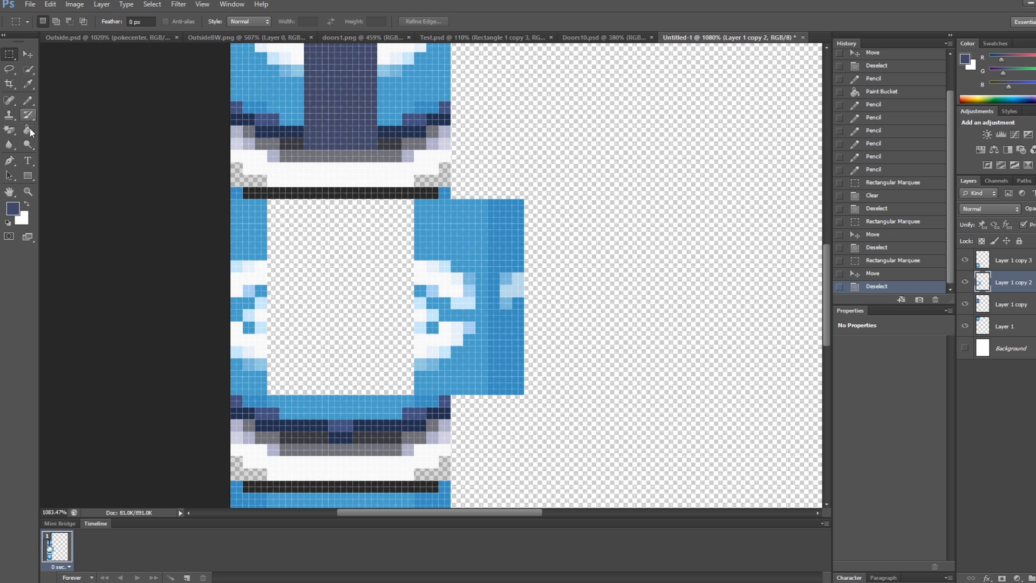
{"action": "left_click", "coordinate": [27, 130]}
{"action": "left_click", "coordinate": [365, 311]}
{"action": "left_click", "coordinate": [27, 100]}
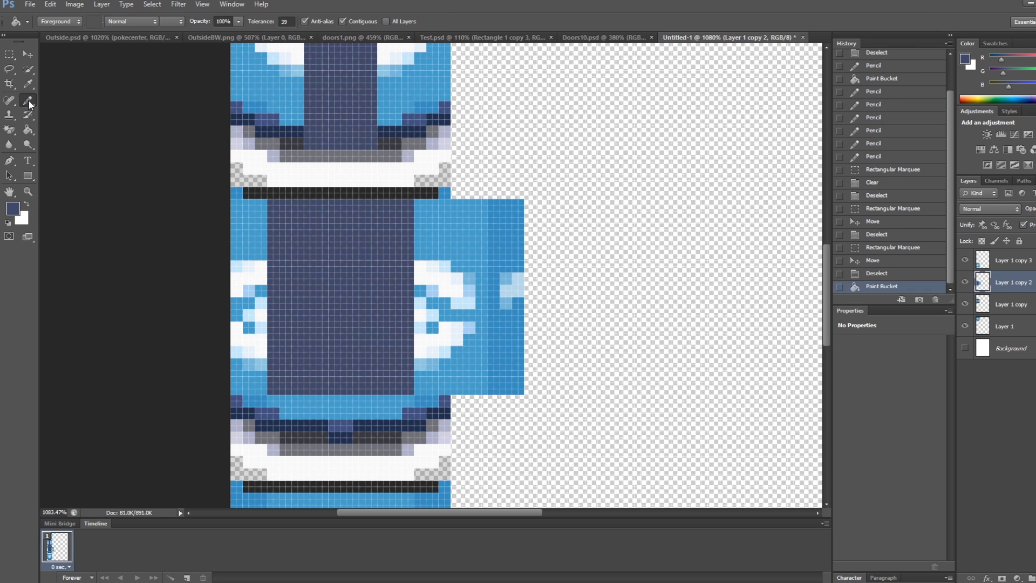
Pencil over the blue and navy pixels below the gap between the third door's halves with the dark blue foreground colour.
{"action": "scroll", "coordinate": [304, 391], "scroll_direction": "up", "scroll_amount": 2, "text": "alt"}
{"action": "mouse_move", "coordinate": [248, 304]}
{"action": "left_mouse_down"}
{"action": "mouse_move", "coordinate": [245, 352]}
{"action": "mouse_move", "coordinate": [317, 378]}
{"action": "mouse_move", "coordinate": [482, 374]}
{"action": "mouse_move", "coordinate": [514, 350]}
{"action": "left_mouse_up"}
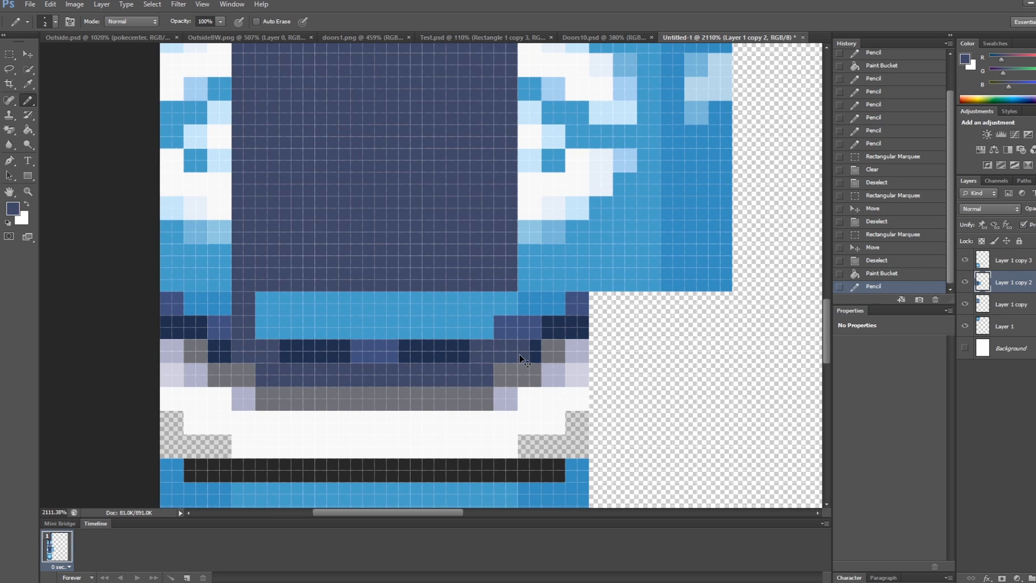
{"action": "key", "text": "ctrl+z"}
{"action": "mouse_move", "coordinate": [505, 303]}
{"action": "left_mouse_down"}
{"action": "mouse_move", "coordinate": [507, 352]}
{"action": "mouse_move", "coordinate": [428, 370]}
{"action": "mouse_move", "coordinate": [261, 372]}
{"action": "mouse_move", "coordinate": [278, 354]}
{"action": "left_mouse_up"}
{"action": "mouse_move", "coordinate": [254, 309]}
{"action": "left_mouse_down"}
{"action": "mouse_move", "coordinate": [249, 354]}
{"action": "mouse_move", "coordinate": [274, 307]}
{"action": "mouse_move", "coordinate": [294, 302]}
{"action": "mouse_move", "coordinate": [351, 340]}
{"action": "mouse_move", "coordinate": [321, 298]}
{"action": "mouse_move", "coordinate": [401, 351]}
{"action": "mouse_move", "coordinate": [483, 356]}
{"action": "mouse_move", "coordinate": [379, 316]}
{"action": "mouse_move", "coordinate": [467, 304]}
{"action": "left_mouse_up"}
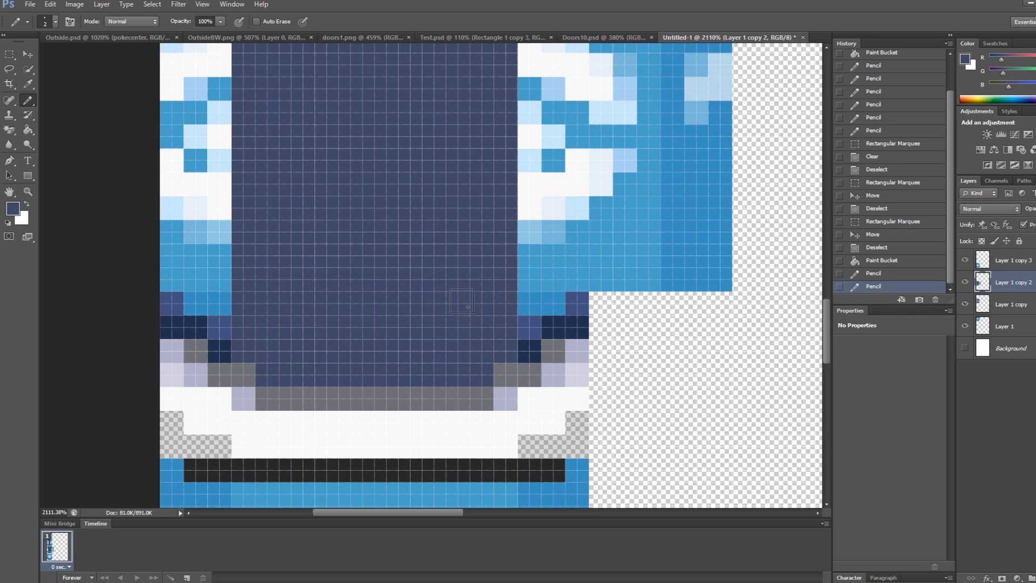
Delete the part of the third door's right half that sticks out past the frame's edge, and clear the selection.
{"action": "left_click", "coordinate": [9, 55]}
{"action": "scroll", "coordinate": [712, 402], "scroll_direction": "down", "scroll_amount": 8, "text": "alt"}
{"action": "left_click_drag", "start_coordinate": [755, 136], "coordinate": [657, 418]}
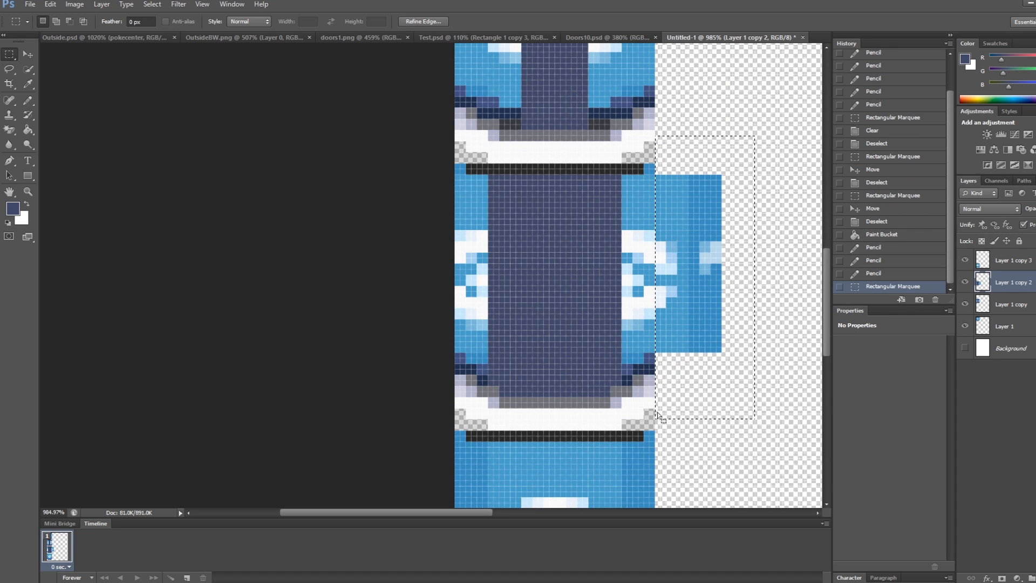
{"action": "key", "text": "Delete"}
{"action": "key", "text": "ctrl+d"}
{"action": "scroll", "coordinate": [436, 353], "scroll_direction": "down", "scroll_amount": 8, "text": "alt"}
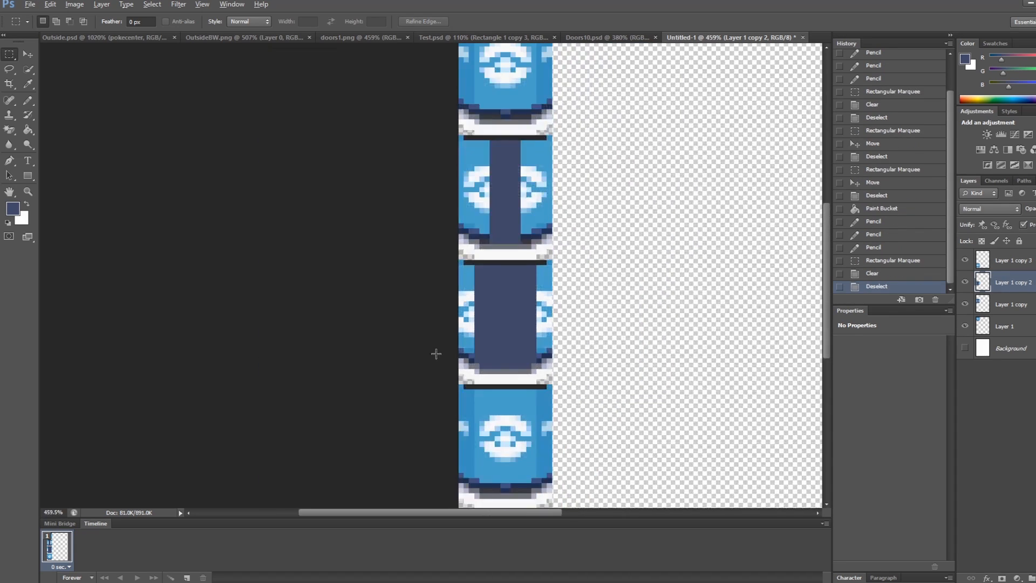
{"action": "scroll", "coordinate": [436, 354], "scroll_direction": "down", "scroll_amount": 3, "text": "alt"}
{"action": "scroll", "coordinate": [376, 277], "scroll_direction": "up", "scroll_amount": 2, "text": "alt"}
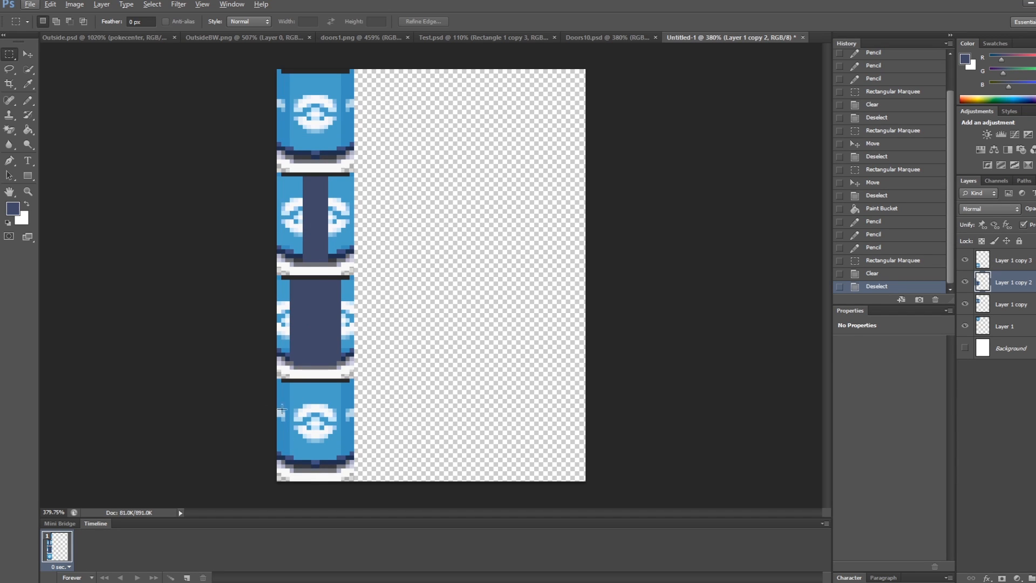
{"action": "scroll", "coordinate": [313, 352], "scroll_direction": "up", "scroll_amount": 5, "text": "alt"}
{"action": "scroll", "coordinate": [264, 451], "scroll_direction": "down", "scroll_amount": 2}
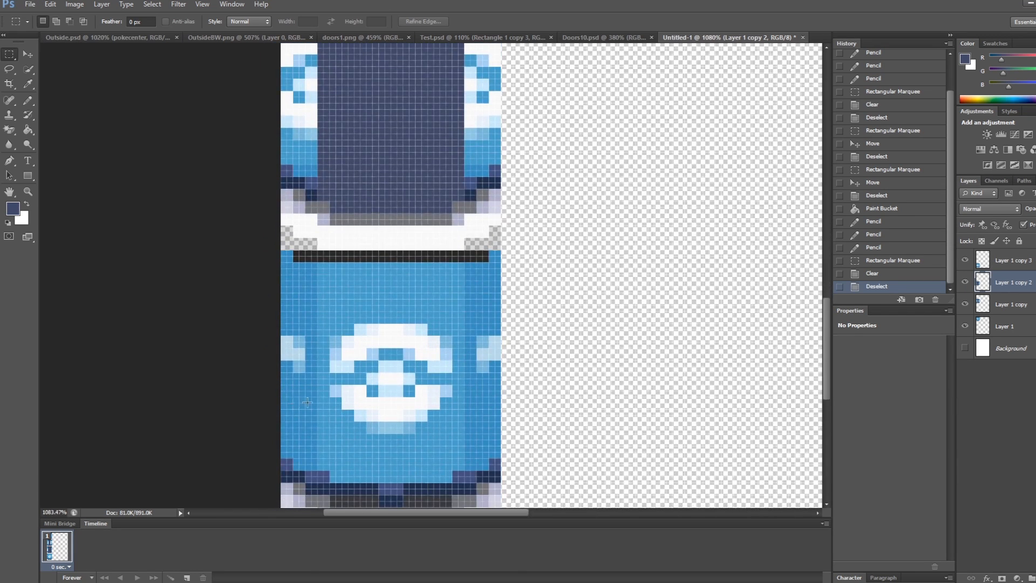
{"action": "left_click", "coordinate": [31, 133]}
{"action": "scroll", "coordinate": [293, 282], "scroll_direction": "up", "scroll_amount": 2, "text": "alt"}
{"action": "left_click", "coordinate": [361, 275]}
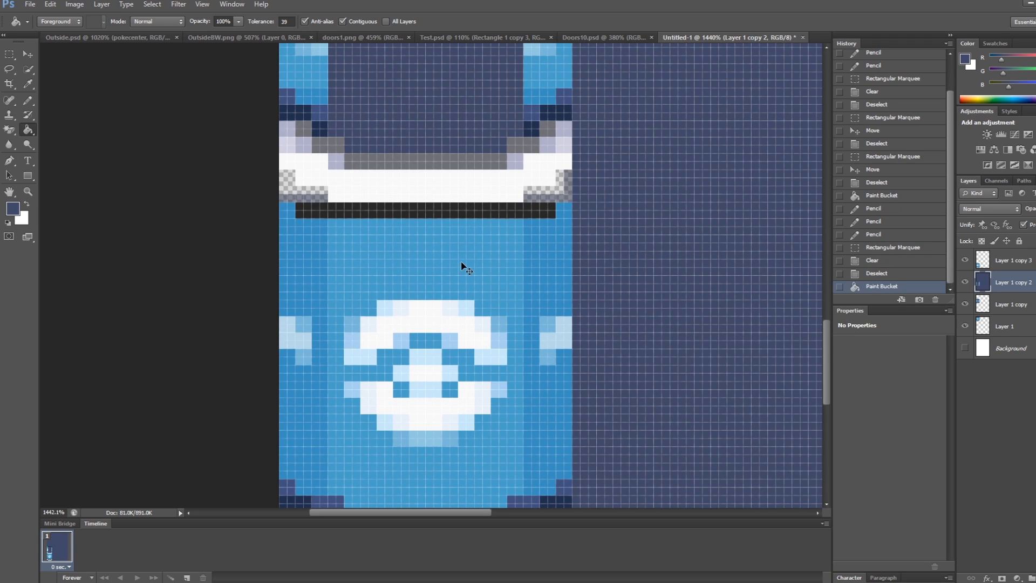
{"action": "key", "text": "ctrl+z"}
Activate Layer 1 copy 3, try filling the fourth door with the dark blue foreground colour, and undo that fill.
{"action": "left_click", "coordinate": [1019, 266]}
{"action": "left_click", "coordinate": [473, 259]}
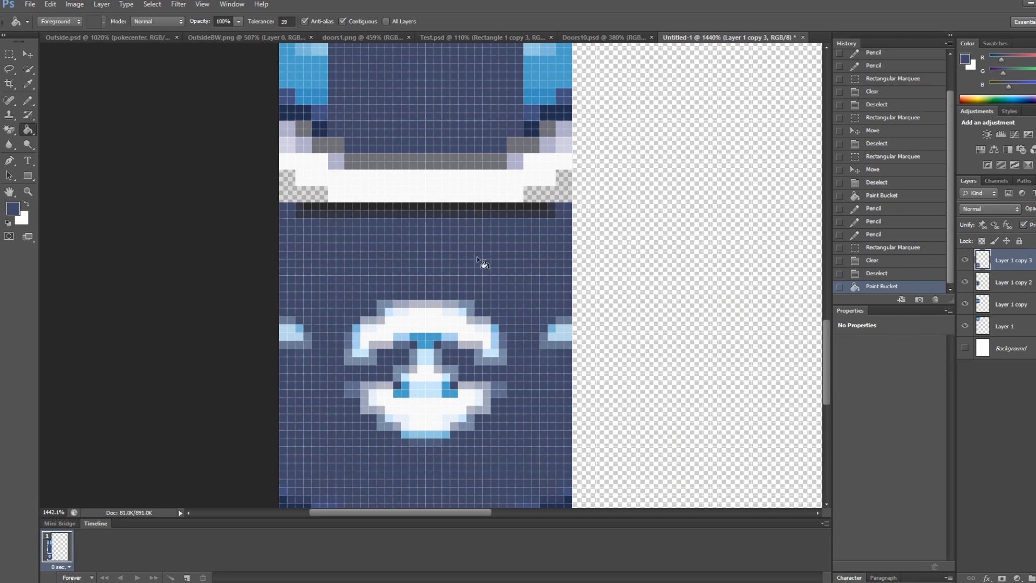
{"action": "scroll", "coordinate": [511, 324], "scroll_direction": "down", "scroll_amount": 3}
{"action": "key", "text": "ctrl+z"}
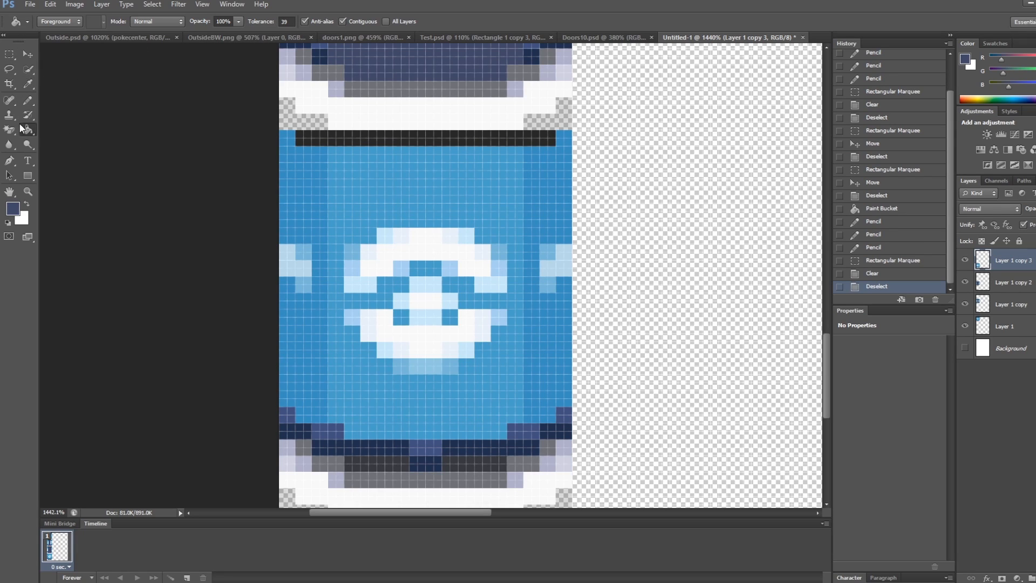
Pencil dark blue along the fourth door's inner edges on Layer 1 copy 3, leaving the black top line and white base intact.
{"action": "left_click", "coordinate": [28, 101]}
{"action": "scroll", "coordinate": [381, 176], "scroll_direction": "down", "scroll_amount": 3, "text": "alt"}
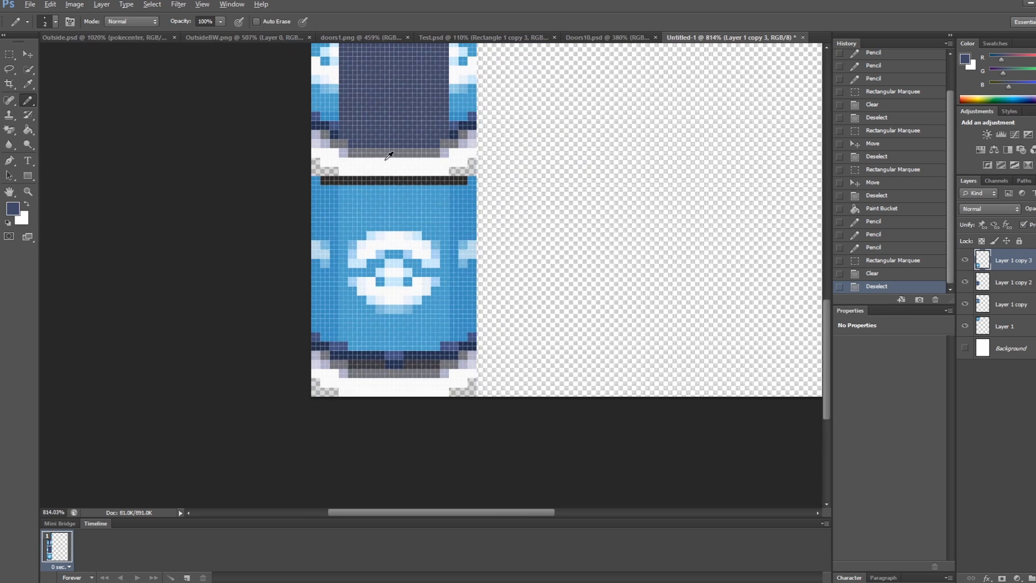
{"action": "scroll", "coordinate": [353, 205], "scroll_direction": "up", "scroll_amount": 2, "text": "alt"}
{"action": "mouse_move", "coordinate": [351, 203]}
{"action": "left_mouse_down"}
{"action": "mouse_move", "coordinate": [273, 234]}
{"action": "mouse_move", "coordinate": [273, 176]}
{"action": "left_mouse_up"}
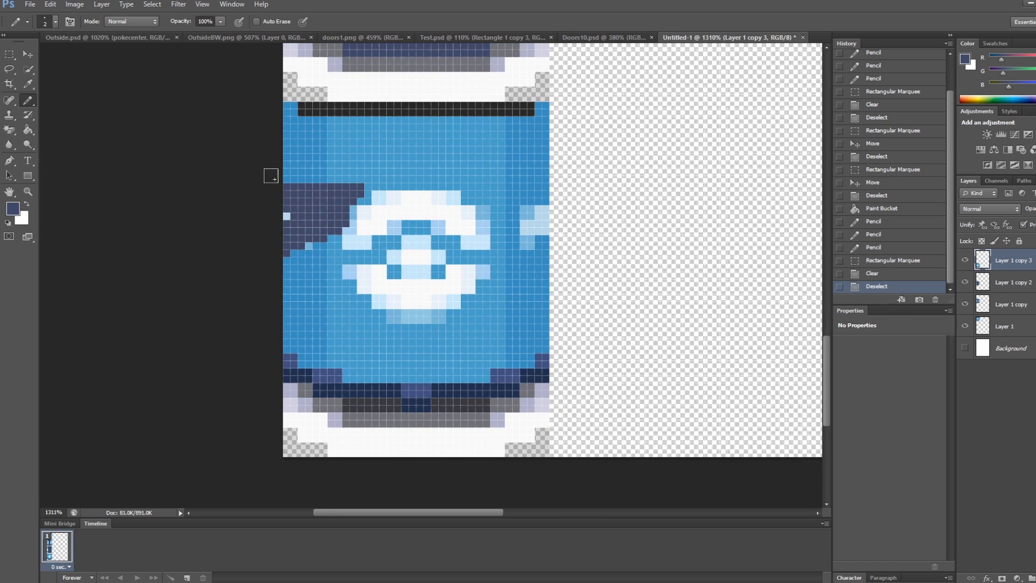
{"action": "left_click_drag", "start_coordinate": [292, 111], "coordinate": [291, 178]}
{"action": "left_click_drag", "start_coordinate": [535, 109], "coordinate": [535, 233]}
{"action": "mouse_move", "coordinate": [539, 124]}
{"action": "left_mouse_down"}
{"action": "mouse_move", "coordinate": [303, 129]}
{"action": "mouse_move", "coordinate": [314, 132]}
{"action": "left_mouse_up"}
{"action": "left_click_drag", "start_coordinate": [327, 185], "coordinate": [295, 326]}
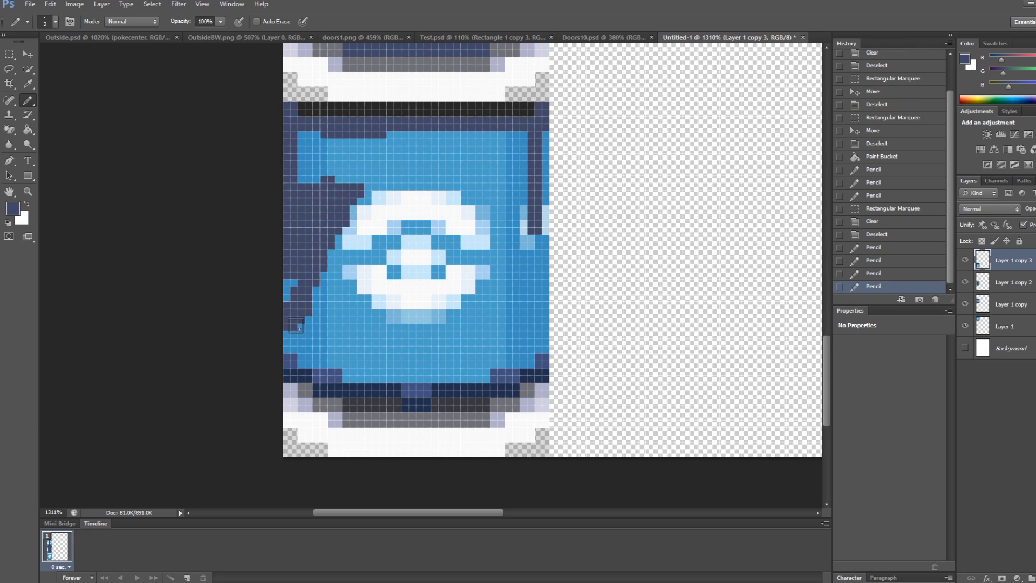
{"action": "mouse_move", "coordinate": [296, 363]}
{"action": "left_mouse_down"}
{"action": "mouse_move", "coordinate": [386, 390]}
{"action": "mouse_move", "coordinate": [358, 399]}
{"action": "mouse_move", "coordinate": [475, 406]}
{"action": "mouse_move", "coordinate": [415, 390]}
{"action": "left_mouse_up"}
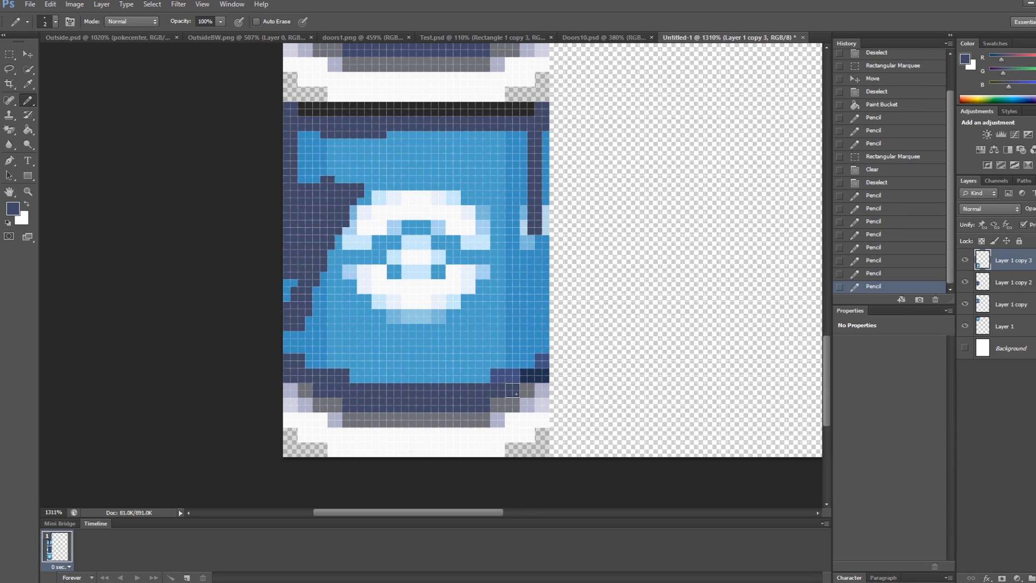
{"action": "mouse_move", "coordinate": [500, 375]}
{"action": "left_mouse_down"}
{"action": "mouse_move", "coordinate": [528, 373]}
{"action": "mouse_move", "coordinate": [544, 358]}
{"action": "mouse_move", "coordinate": [542, 138]}
{"action": "left_mouse_up"}
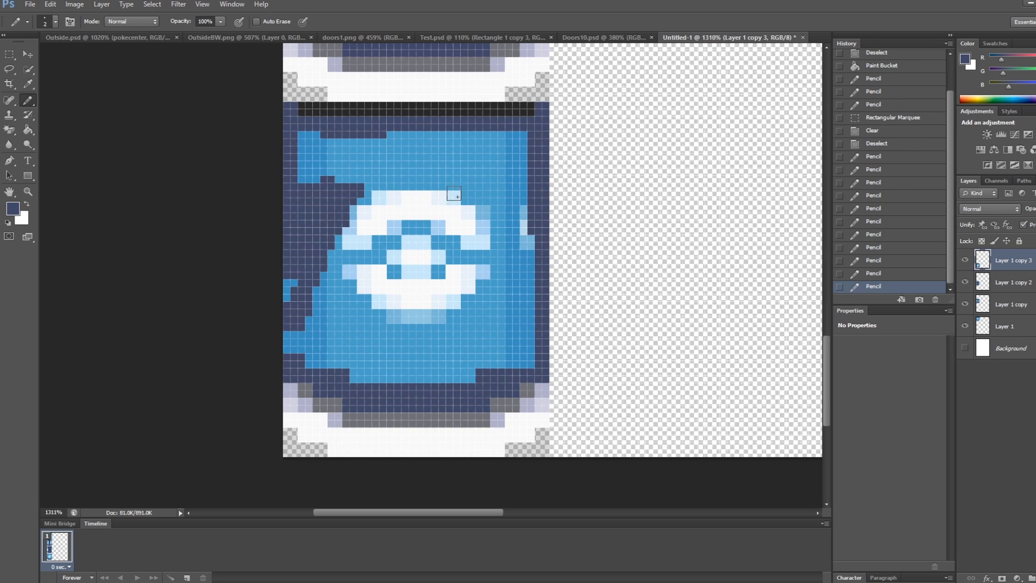
Enlarge the pencil to 25 and paint dark blue over the fourth door's left part and most of its emblem.
{"action": "key", "text": "bracketright"}
{"action": "key", "text": "bracketright"}
{"action": "key", "text": "bracketright"}
{"action": "key", "text": "bracketright"}
{"action": "key", "text": "bracketright"}
{"action": "key", "text": "bracketright"}
{"action": "key", "text": "bracketright"}
{"action": "key", "text": "bracketright"}
{"action": "key", "text": "bracketright"}
{"action": "key", "text": "bracketright"}
{"action": "left_click_drag", "start_coordinate": [435, 210], "coordinate": [334, 218]}
{"action": "key", "text": "ctrl+z"}
{"action": "left_click", "coordinate": [375, 234]}
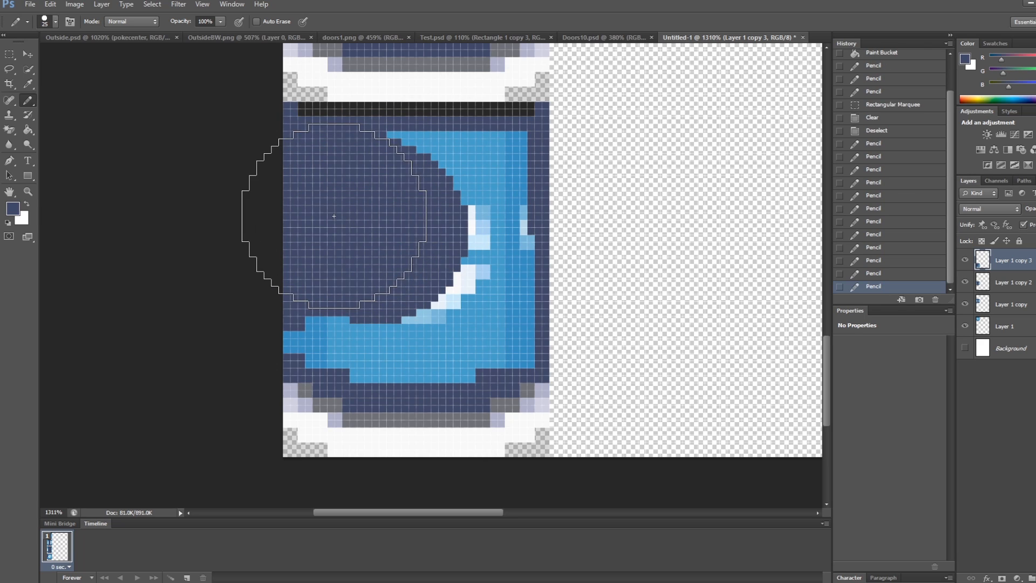
Shrink the pencil and paint the remaining light blue areas of the fourth door dark blue.
{"action": "key", "text": "bracketleft"}
{"action": "key", "text": "bracketleft"}
{"action": "key", "text": "bracketleft"}
{"action": "key", "text": "bracketleft"}
{"action": "key", "text": "bracketleft"}
{"action": "key", "text": "bracketleft"}
{"action": "mouse_move", "coordinate": [331, 342]}
{"action": "left_mouse_down"}
{"action": "mouse_move", "coordinate": [312, 335]}
{"action": "mouse_move", "coordinate": [466, 363]}
{"action": "mouse_move", "coordinate": [320, 318]}
{"action": "mouse_move", "coordinate": [416, 155]}
{"action": "mouse_move", "coordinate": [511, 152]}
{"action": "mouse_move", "coordinate": [510, 253]}
{"action": "mouse_move", "coordinate": [528, 227]}
{"action": "mouse_move", "coordinate": [514, 353]}
{"action": "mouse_move", "coordinate": [481, 336]}
{"action": "mouse_move", "coordinate": [475, 294]}
{"action": "mouse_move", "coordinate": [453, 279]}
{"action": "mouse_move", "coordinate": [458, 200]}
{"action": "left_mouse_up"}
{"action": "key", "text": "bracketleft"}
{"action": "key", "text": "bracketleft"}
{"action": "scroll", "coordinate": [292, 261], "scroll_direction": "down", "scroll_amount": 1}
{"action": "scroll", "coordinate": [365, 276], "scroll_direction": "down", "scroll_amount": 18, "text": "alt"}
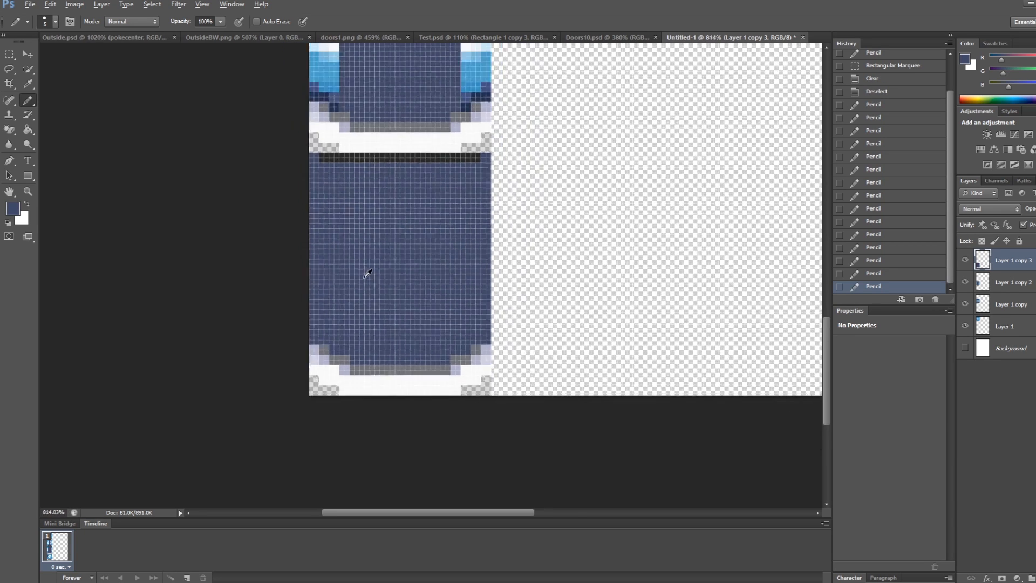
Save the door sheet as Doors11.psd in the Characters folder.
{"action": "left_click", "coordinate": [34, 55]}
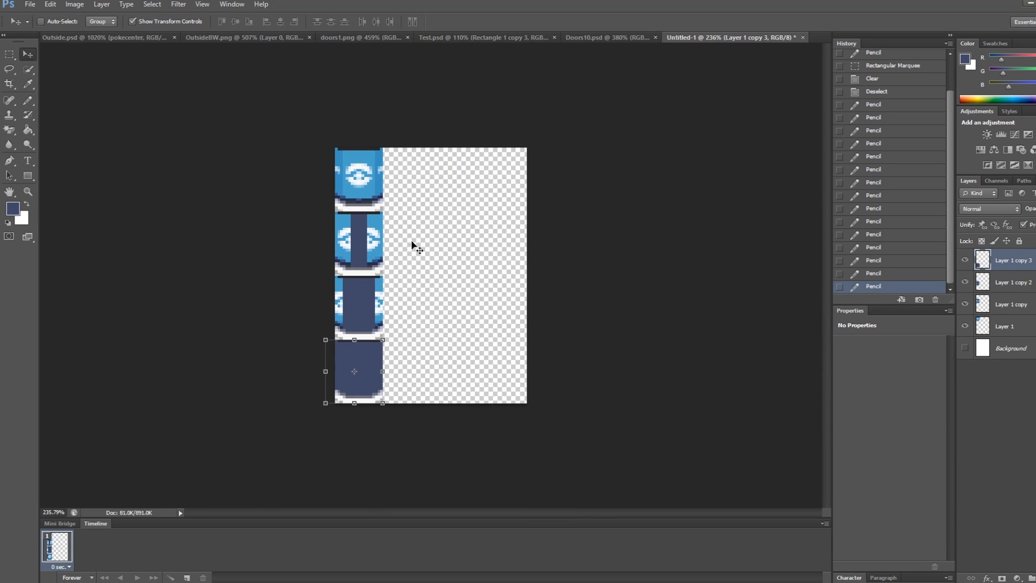
{"action": "key", "text": "ctrl+s"}
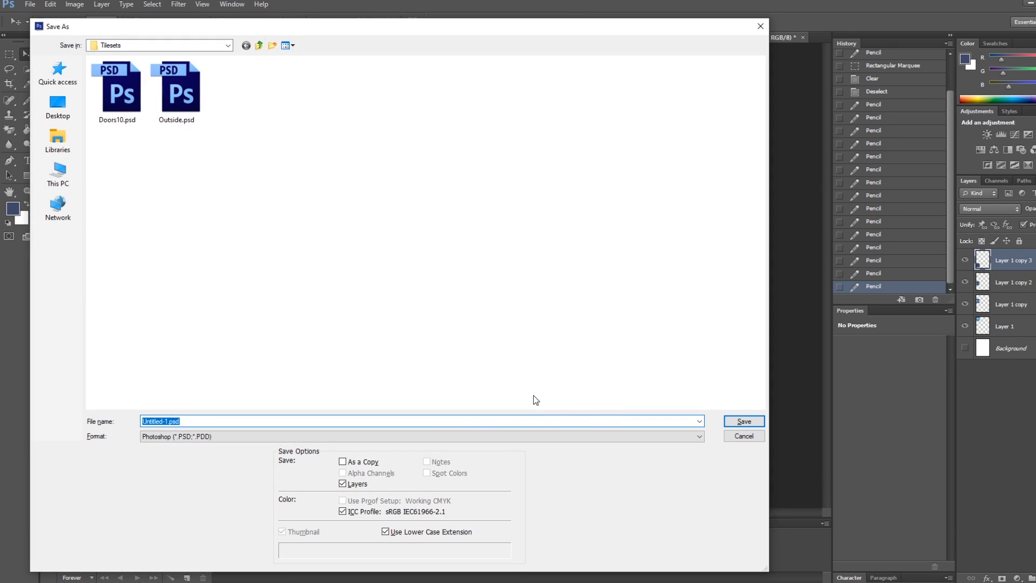
{"action": "type", "text": "Doors"}
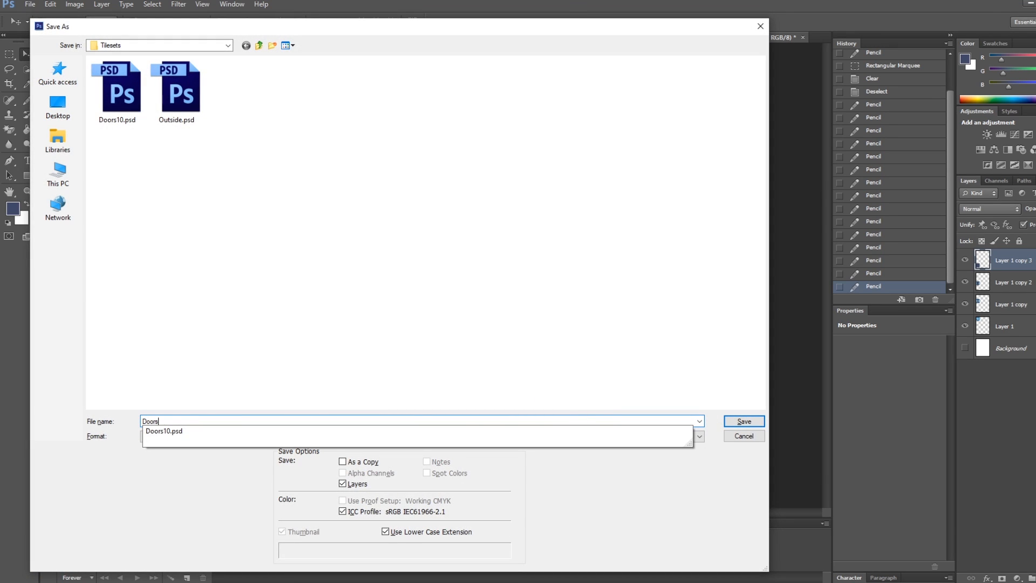
{"action": "type", "text": "11"}
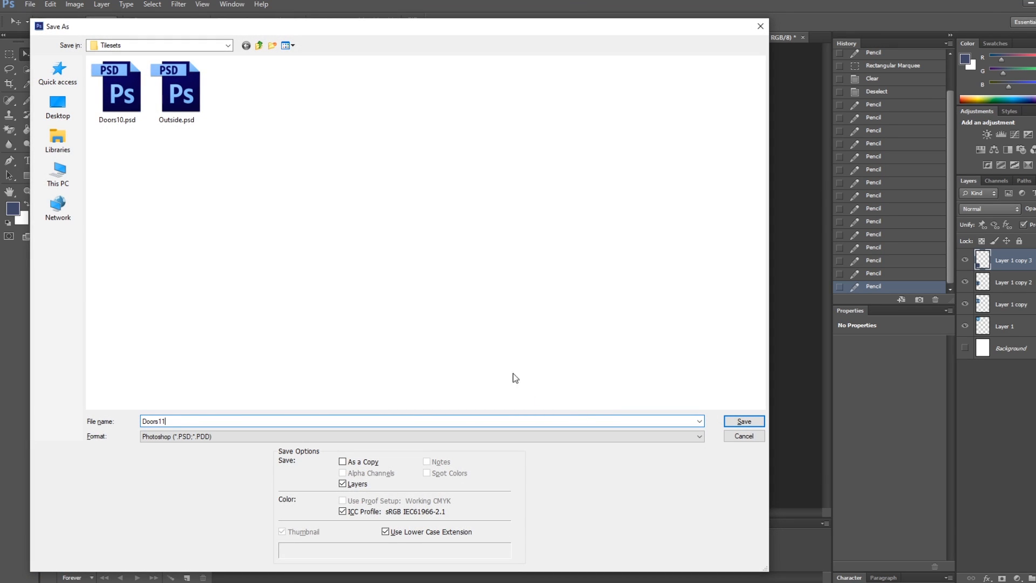
{"action": "left_click", "coordinate": [259, 45]}
{"action": "double_click", "coordinate": [115, 135]}
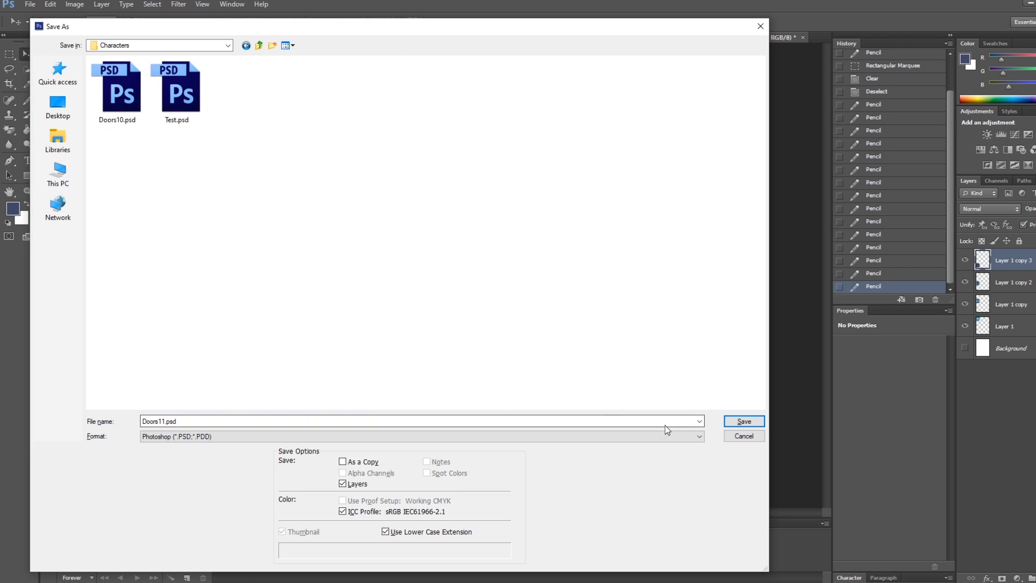
{"action": "left_click", "coordinate": [753, 422]}
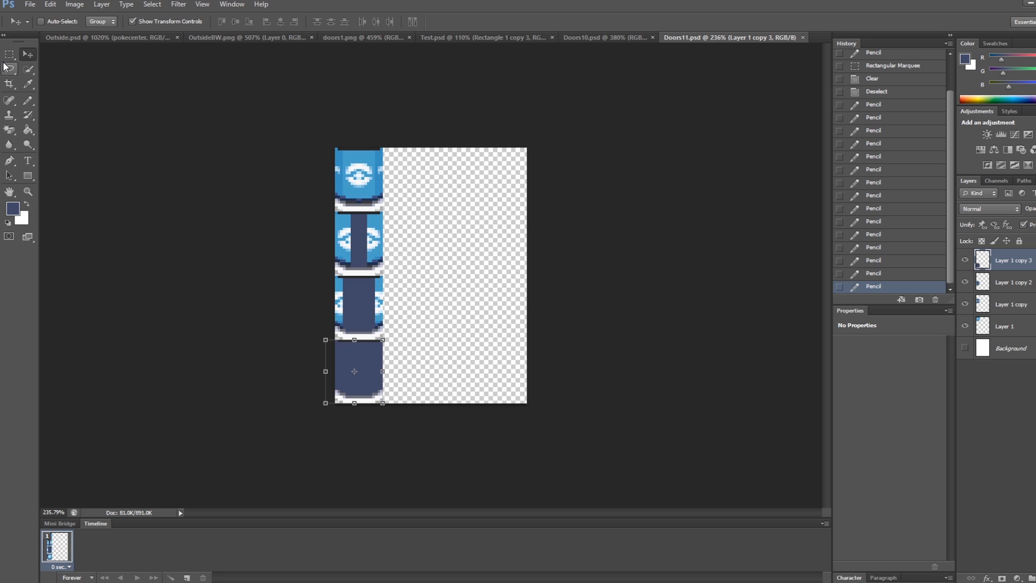
{"action": "key", "text": "m"}
{"action": "scroll", "coordinate": [337, 180], "scroll_direction": "up", "scroll_amount": 20, "text": "alt"}
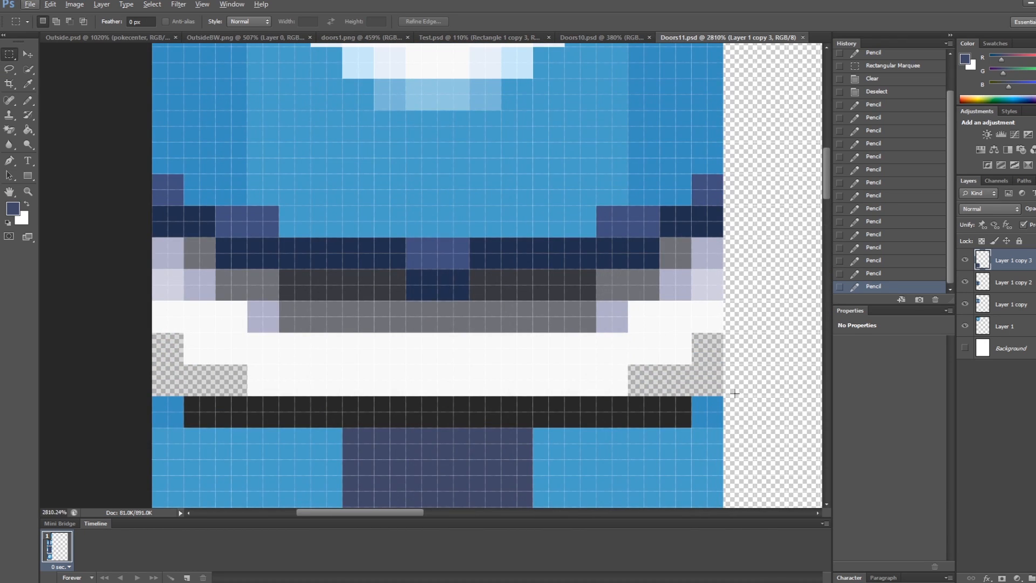
{"action": "left_click_drag", "start_coordinate": [735, 394], "coordinate": [648, 373]}
{"action": "key", "text": "ctrl+d"}
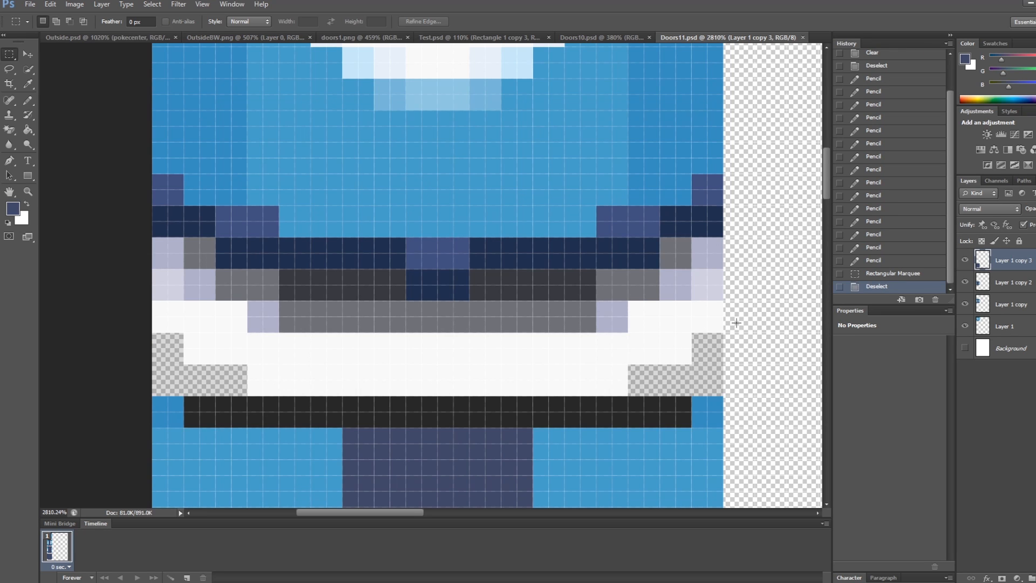
Save a PNG copy of the door sheet as Doors11.png in the Characters folder.
{"action": "key", "text": "ctrl+shift+s"}
{"action": "left_click", "coordinate": [179, 435]}
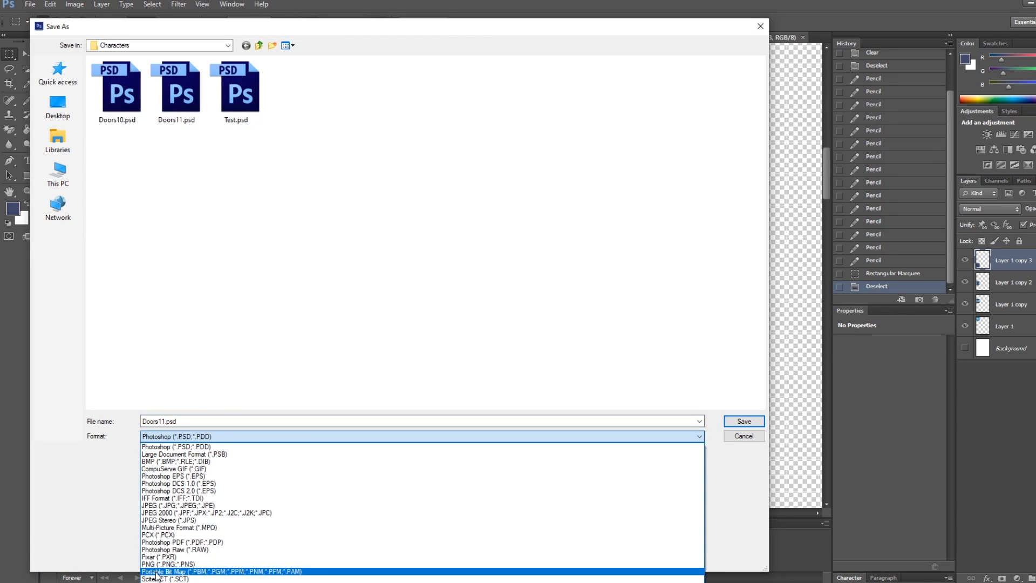
{"action": "left_click", "coordinate": [161, 565]}
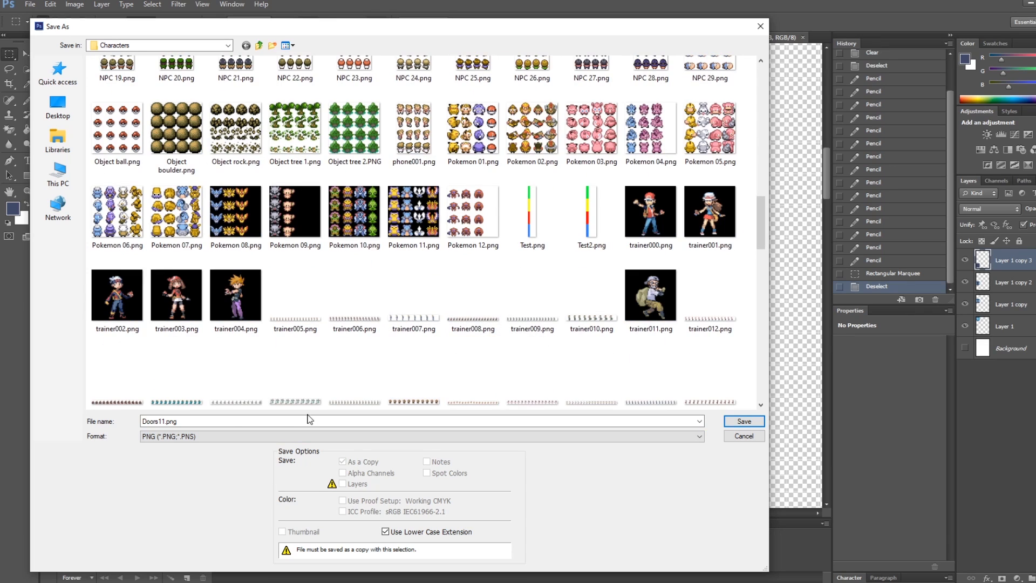
{"action": "left_click", "coordinate": [744, 421]}
{"action": "left_click", "coordinate": [395, 295]}
{"action": "scroll", "coordinate": [421, 380], "scroll_direction": "down", "scroll_amount": 5, "text": "alt"}
{"action": "scroll", "coordinate": [573, 370], "scroll_direction": "up", "scroll_amount": 5, "text": "alt"}
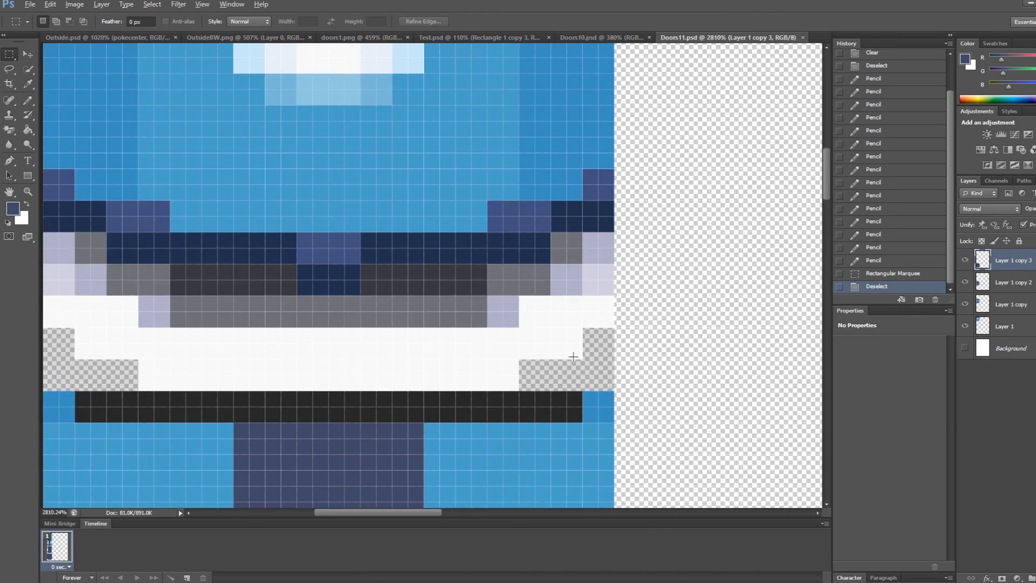
{"action": "scroll", "coordinate": [522, 379], "scroll_direction": "down", "scroll_amount": 5, "text": "alt"}
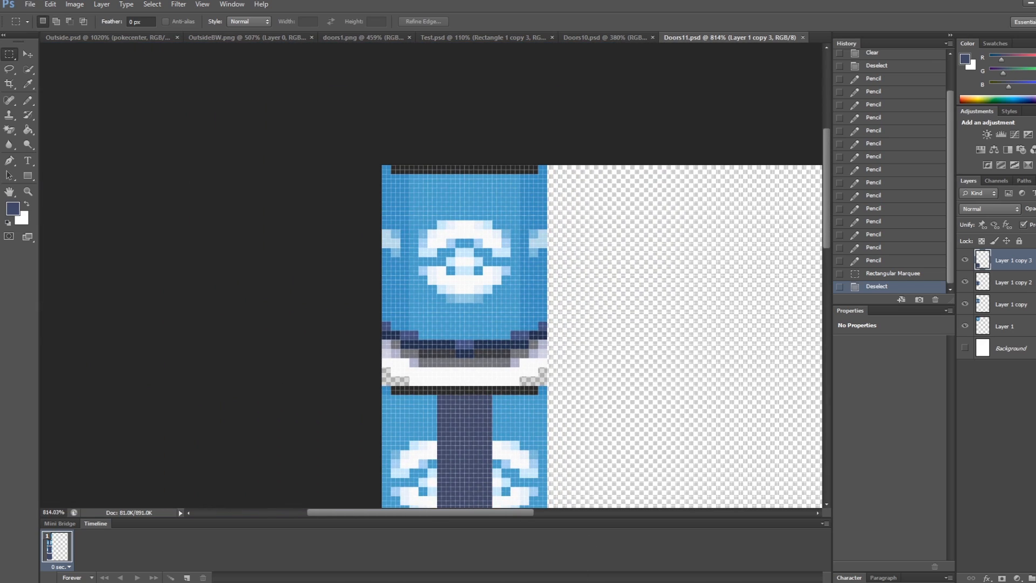
Switch to RPG Maker XP, show the event layer, and copy the Poké Center door event on the Cedolan City map.
{"action": "key", "text": "alt+Tab"}
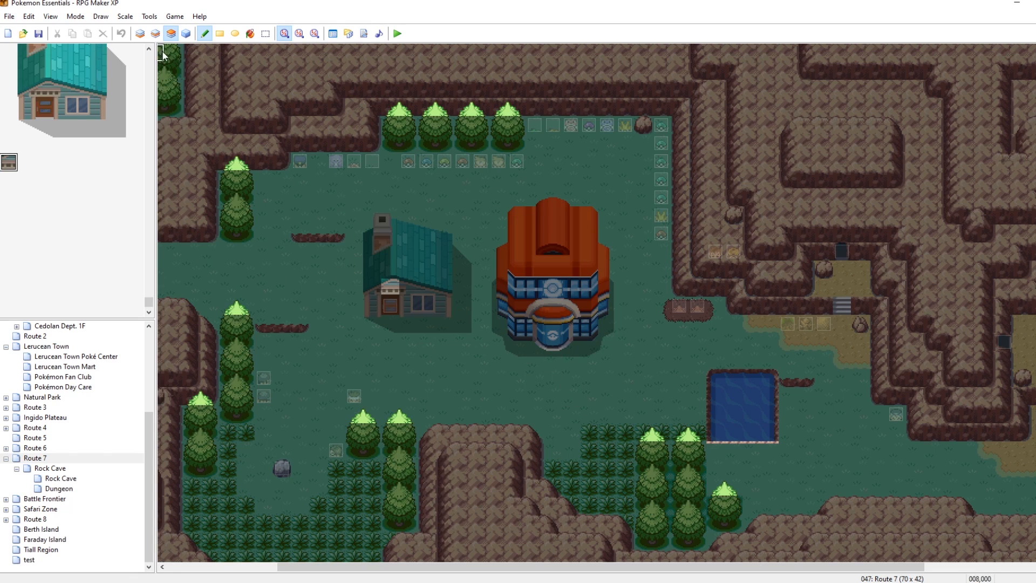
{"action": "left_click", "coordinate": [186, 34]}
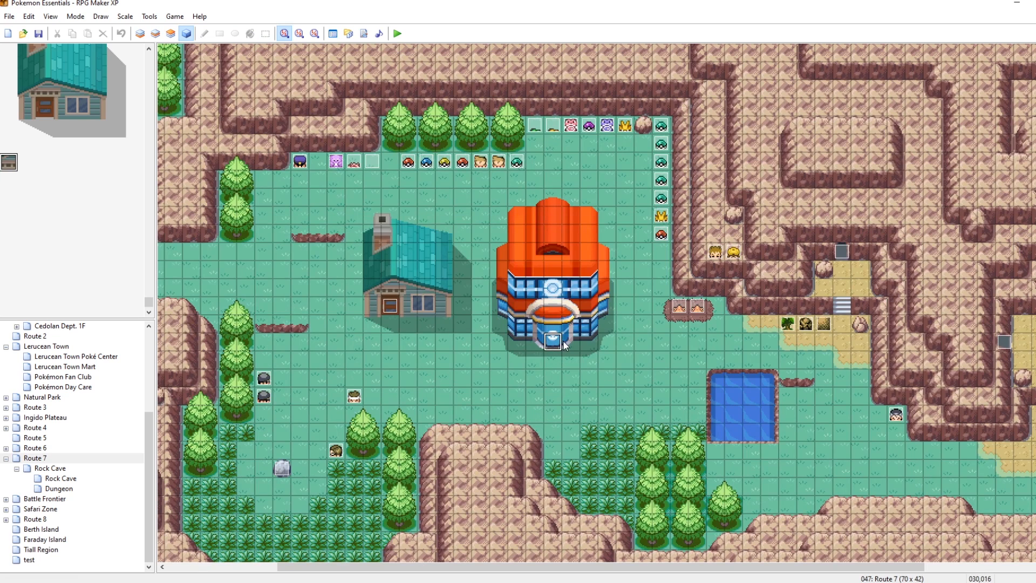
{"action": "scroll", "coordinate": [71, 378], "scroll_direction": "up", "scroll_amount": 3}
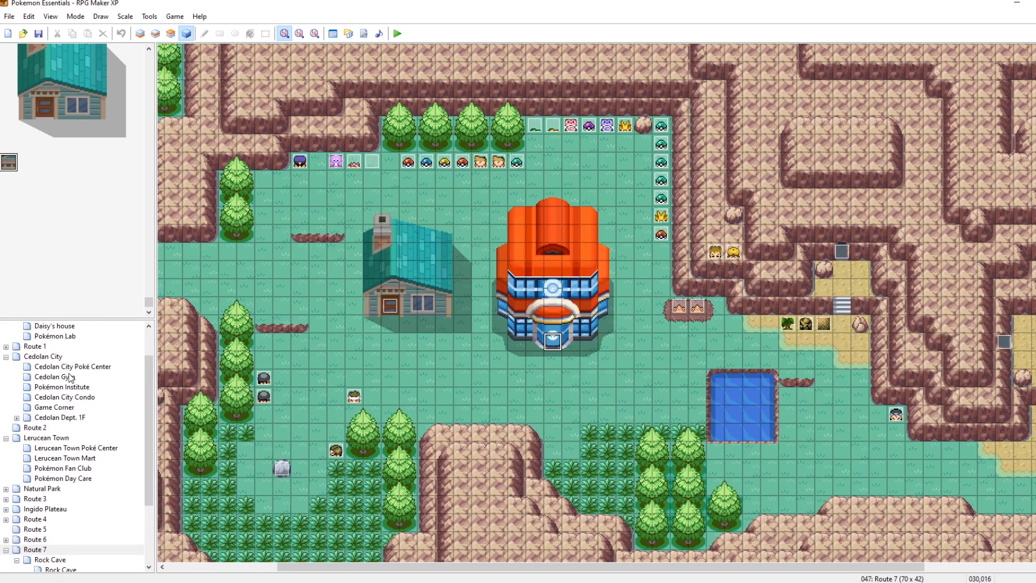
{"action": "left_click", "coordinate": [43, 357]}
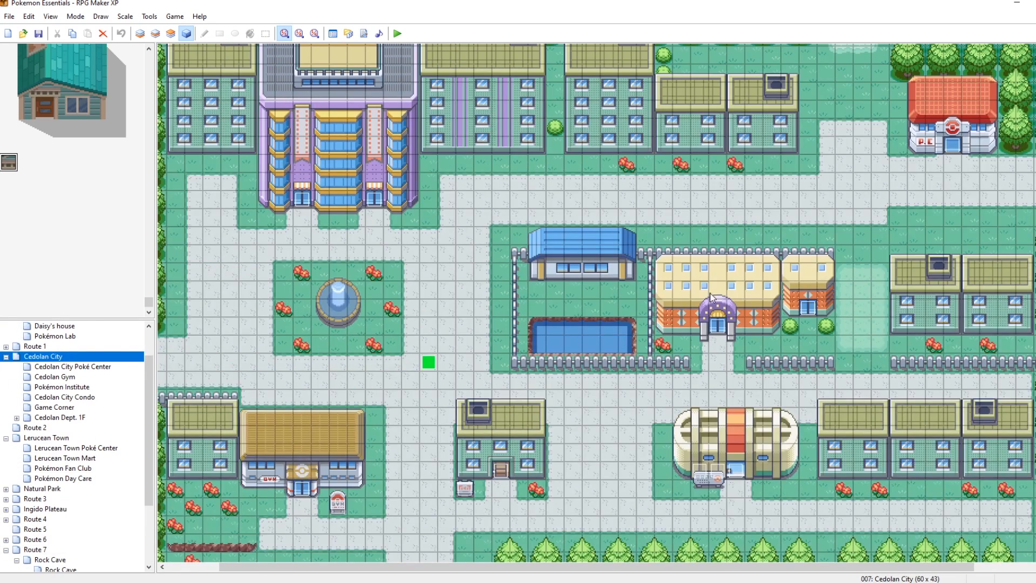
{"action": "left_click", "coordinate": [958, 151]}
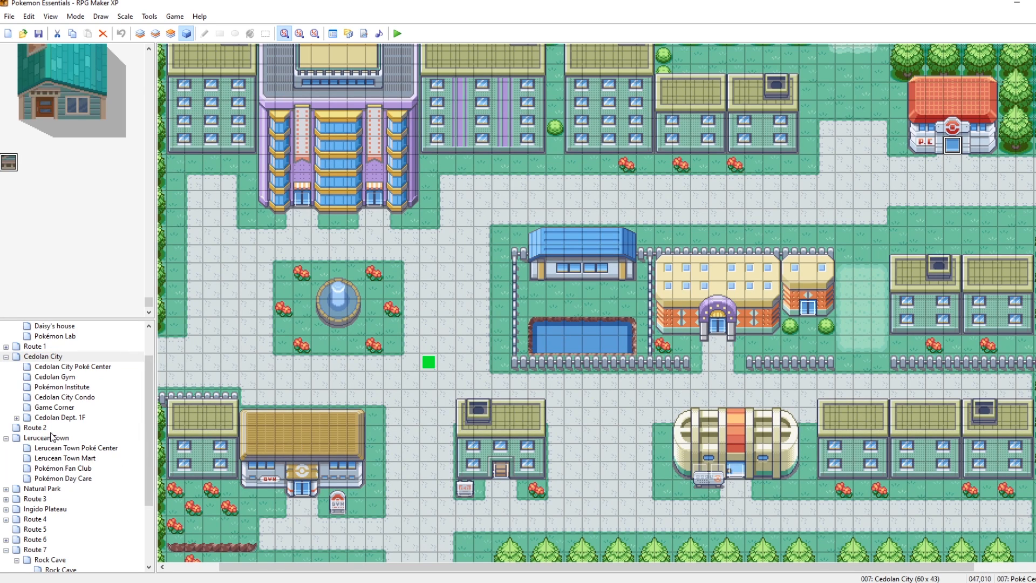
On Route 7, paste the copied door event at the Pokémon Center's entrance and set its first-page graphic to the closed door in Doors11.
{"action": "scroll", "coordinate": [51, 491], "scroll_direction": "down", "scroll_amount": 3}
{"action": "left_click", "coordinate": [36, 458]}
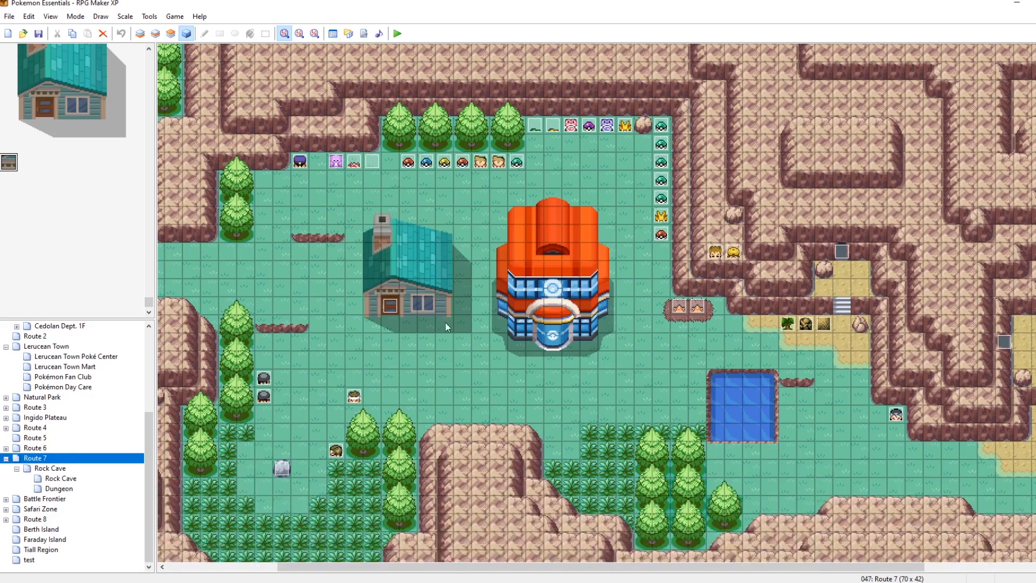
{"action": "double_click", "coordinate": [559, 347]}
{"action": "double_click", "coordinate": [402, 324]}
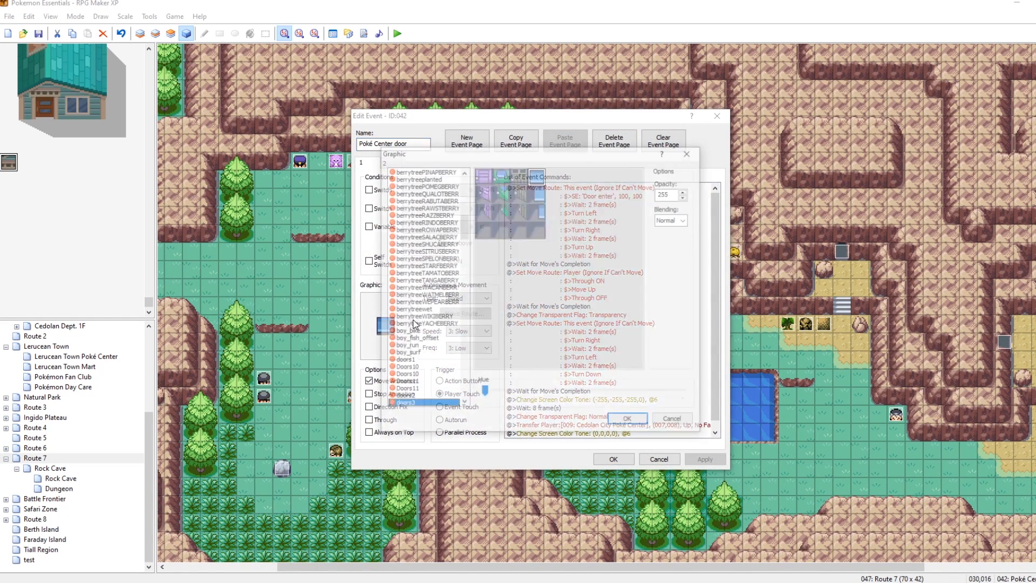
{"action": "scroll", "coordinate": [444, 365], "scroll_direction": "down", "scroll_amount": 1}
{"action": "left_click", "coordinate": [415, 368]}
{"action": "left_click", "coordinate": [413, 361]}
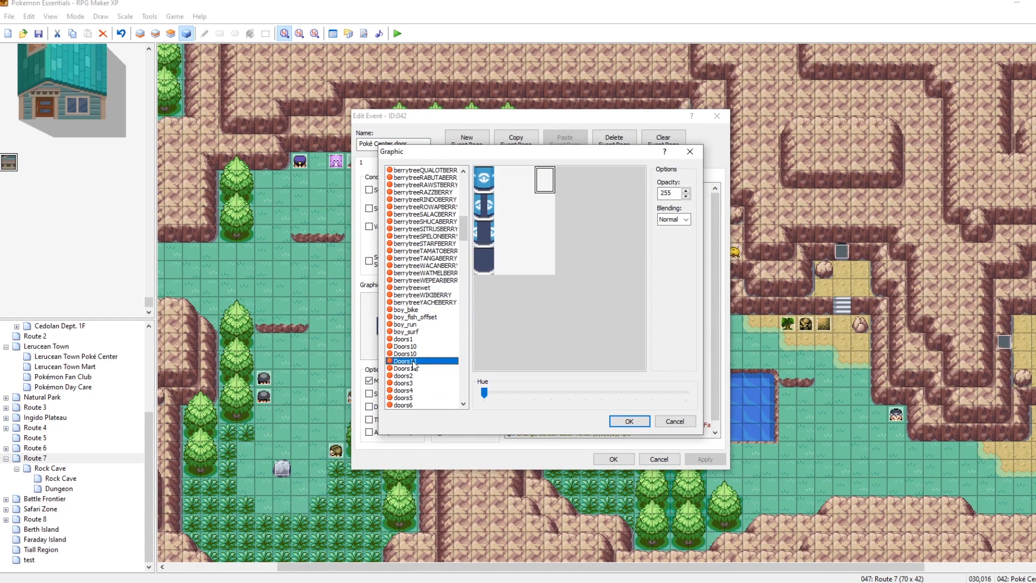
{"action": "left_click", "coordinate": [485, 186]}
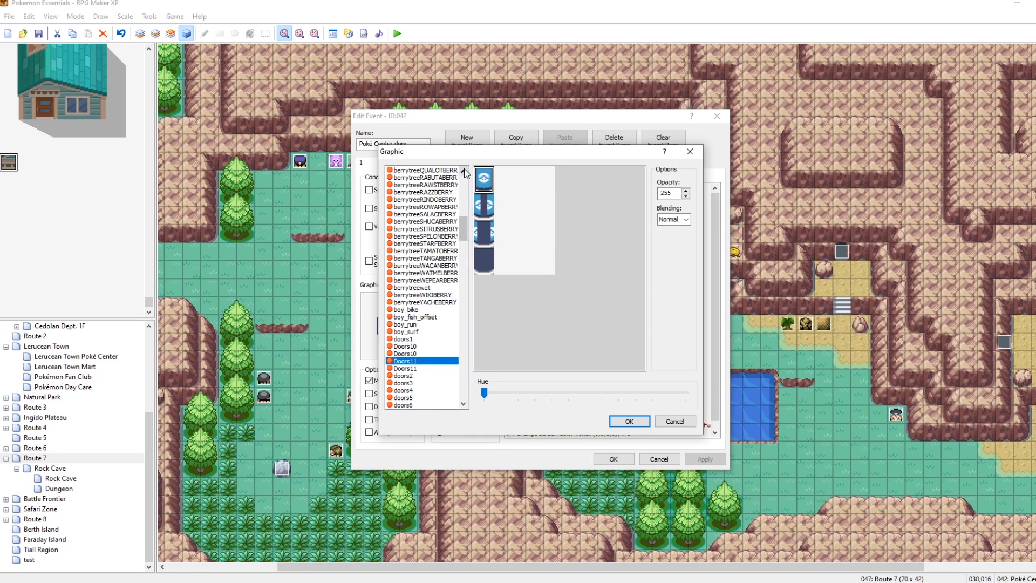
{"action": "left_click", "coordinate": [630, 421]}
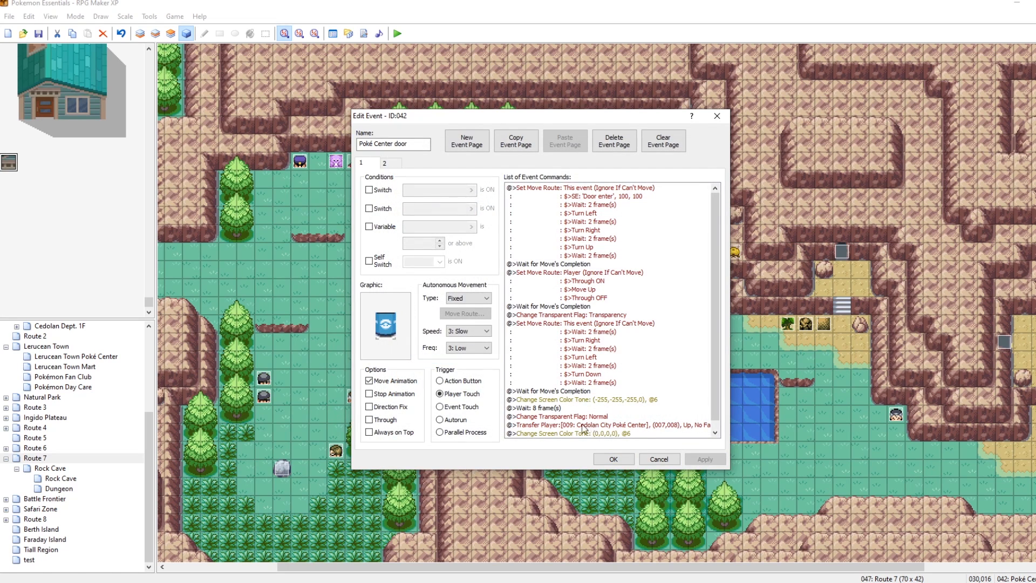
Set the graphic on the door event's second page to the closed door frame in Doors11 and apply it.
{"action": "left_click", "coordinate": [394, 164]}
{"action": "double_click", "coordinate": [394, 326]}
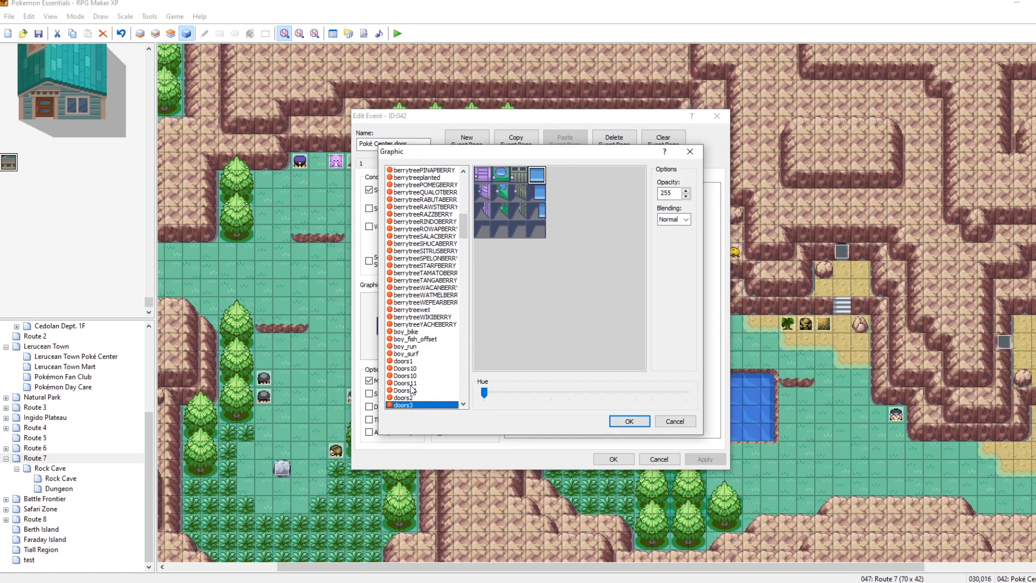
{"action": "left_click", "coordinate": [412, 384]}
{"action": "left_click", "coordinate": [486, 189]}
{"action": "left_click", "coordinate": [629, 421]}
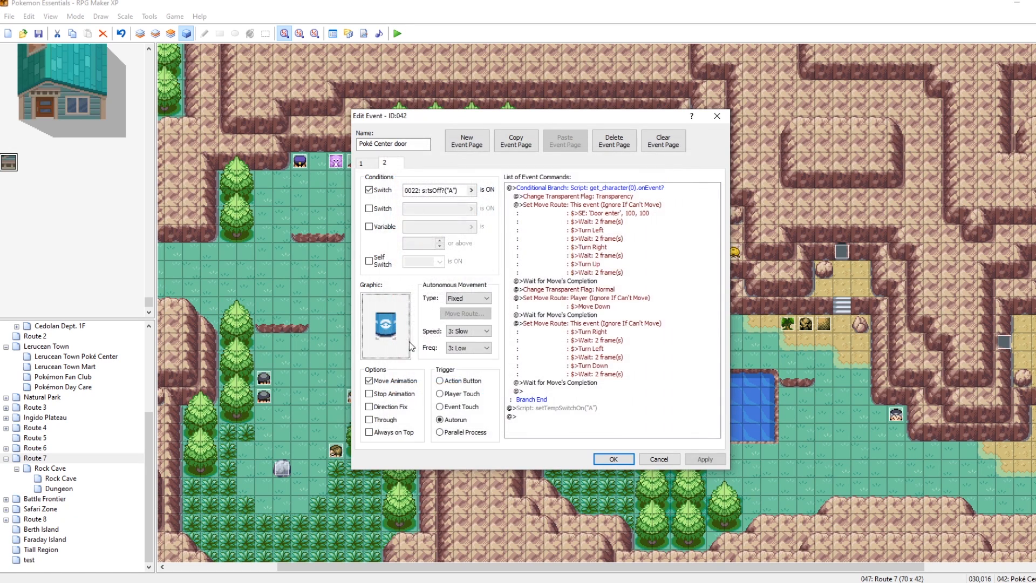
{"action": "left_click", "coordinate": [704, 459]}
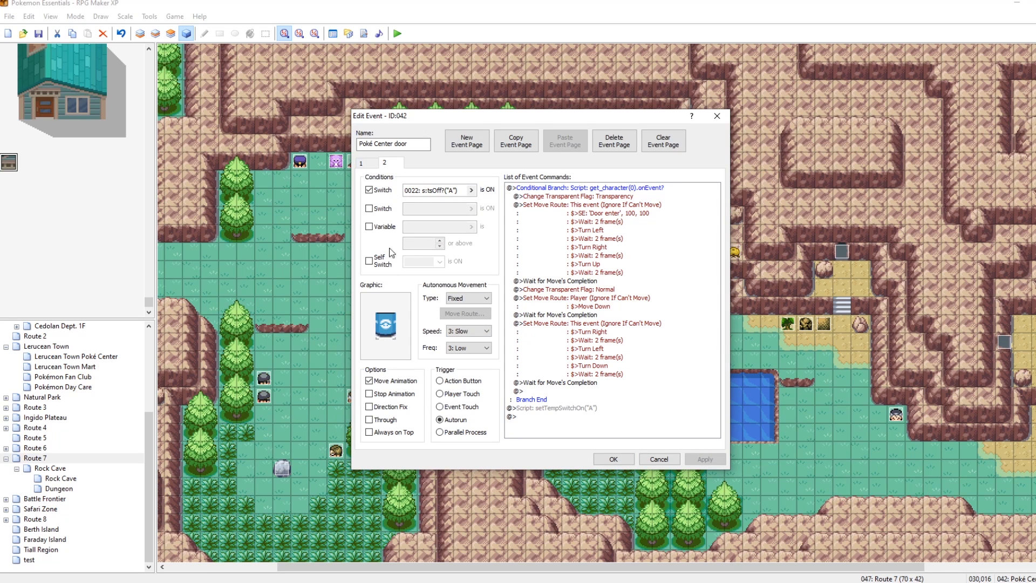
Browse the door graphics, give the event's second page the blue sliding door from doors3, and confirm the event.
{"action": "double_click", "coordinate": [393, 330]}
{"action": "scroll", "coordinate": [421, 385], "scroll_direction": "down", "scroll_amount": 7}
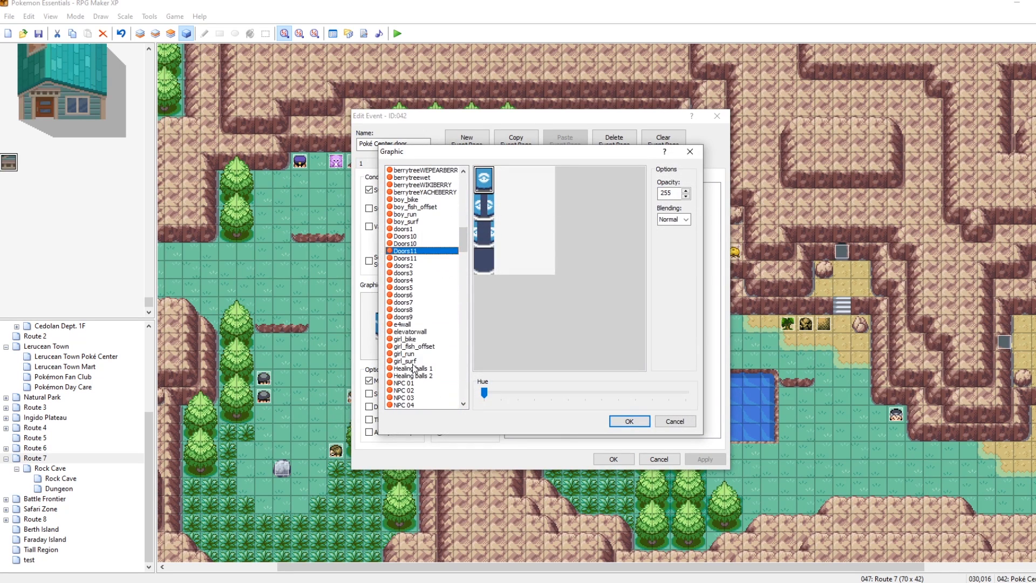
{"action": "left_click", "coordinate": [409, 302]}
{"action": "left_click", "coordinate": [410, 309]}
{"action": "left_click", "coordinate": [410, 317]}
{"action": "left_click", "coordinate": [410, 324]}
{"action": "left_click", "coordinate": [411, 317]}
{"action": "left_click", "coordinate": [411, 295]}
{"action": "left_click", "coordinate": [411, 288]}
{"action": "left_click", "coordinate": [412, 280]}
{"action": "left_click", "coordinate": [539, 171]}
{"action": "left_click", "coordinate": [628, 421]}
{"action": "left_click", "coordinate": [708, 460]}
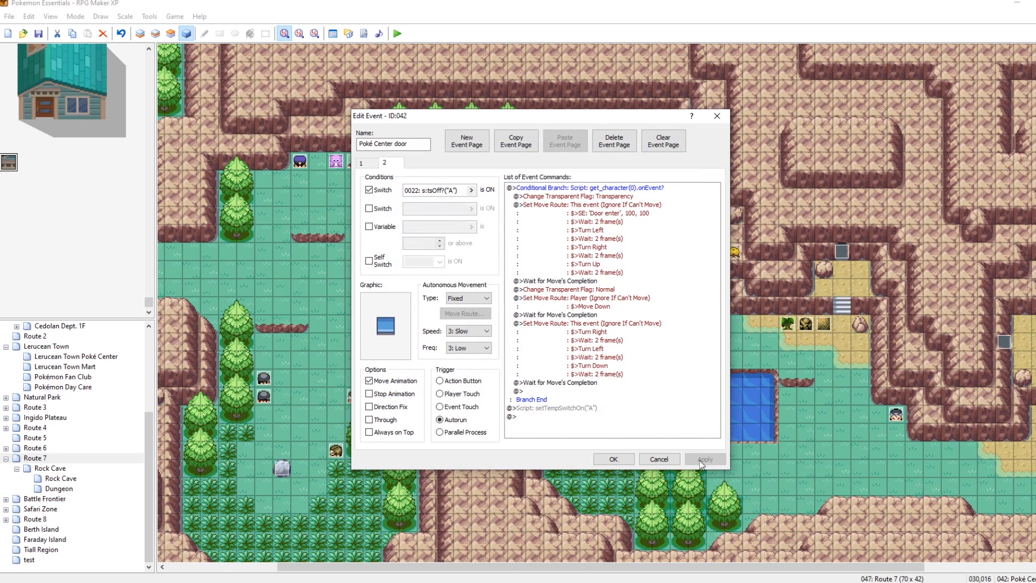
{"action": "left_click", "coordinate": [362, 163]}
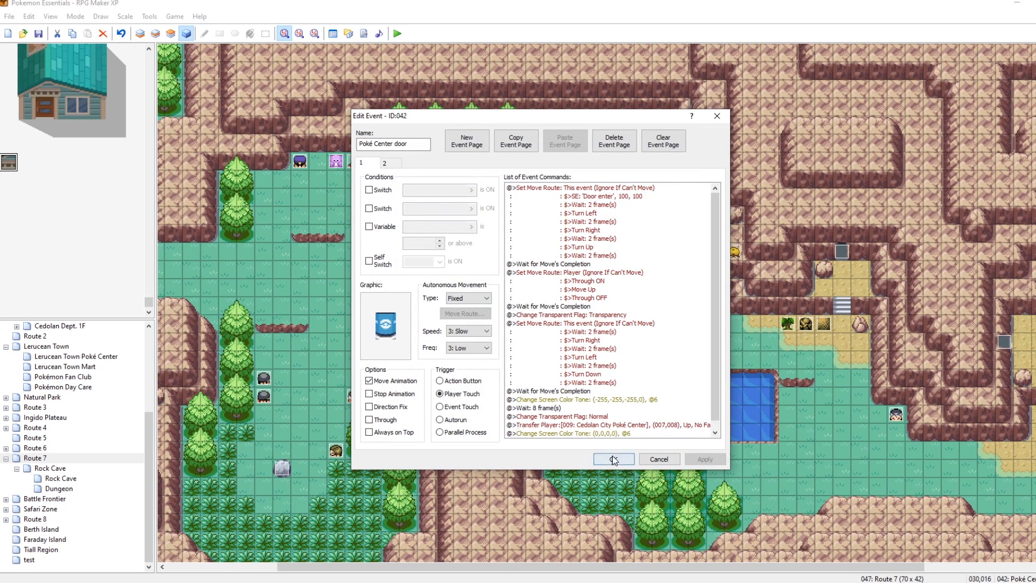
{"action": "left_click", "coordinate": [614, 459]}
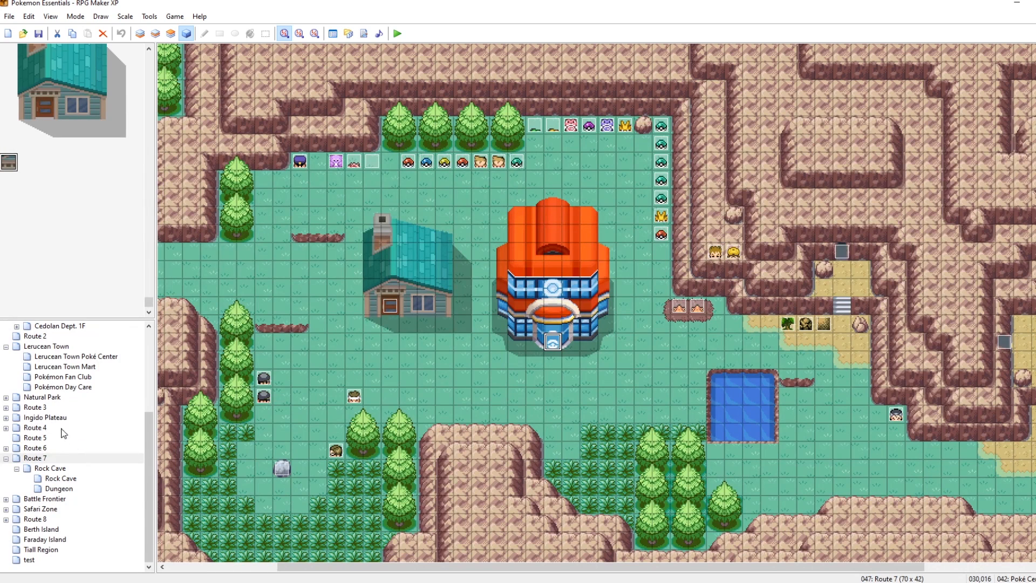
In the Cedolan City Poké Center's Exit event, set the player transfer destination to Route 7 at (030,017), just below the new door.
{"action": "scroll", "coordinate": [70, 420], "scroll_direction": "up", "scroll_amount": 4}
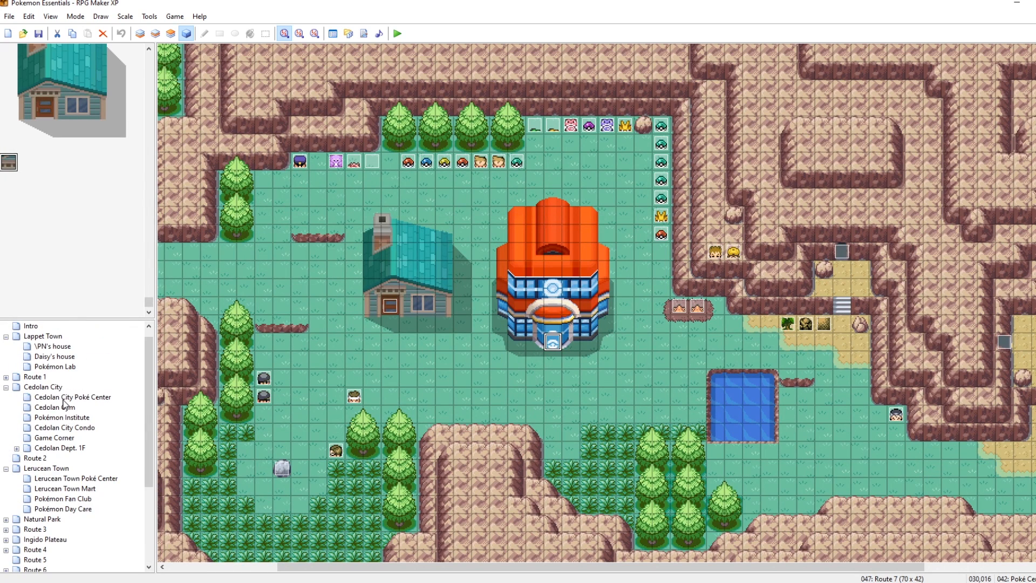
{"action": "left_click", "coordinate": [66, 397]}
{"action": "right_click", "coordinate": [293, 218]}
{"action": "left_click", "coordinate": [321, 232]}
{"action": "right_click", "coordinate": [577, 214]}
{"action": "left_click", "coordinate": [599, 235]}
{"action": "left_click", "coordinate": [591, 261]}
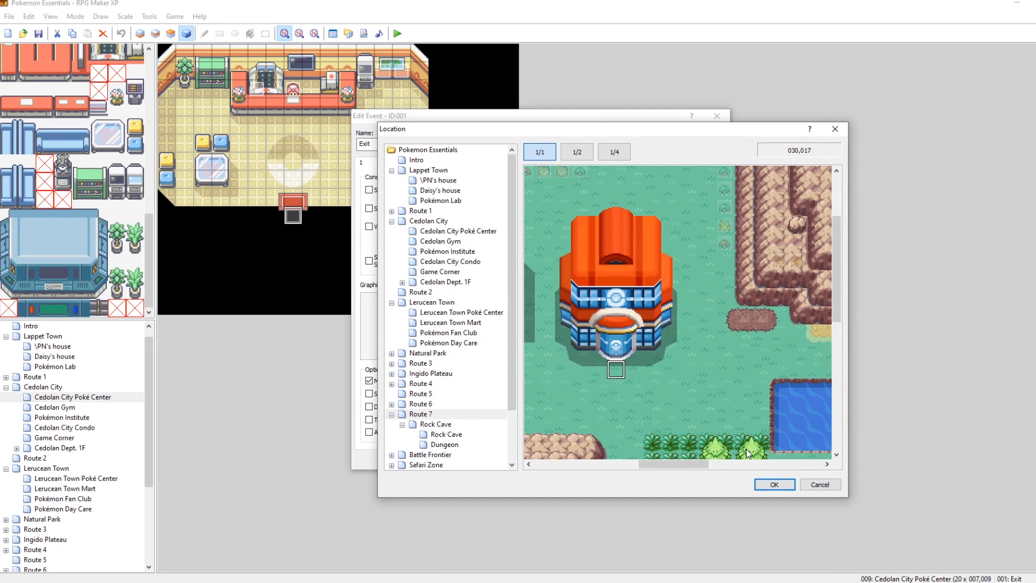
{"action": "left_click", "coordinate": [775, 485]}
{"action": "left_click", "coordinate": [605, 380]}
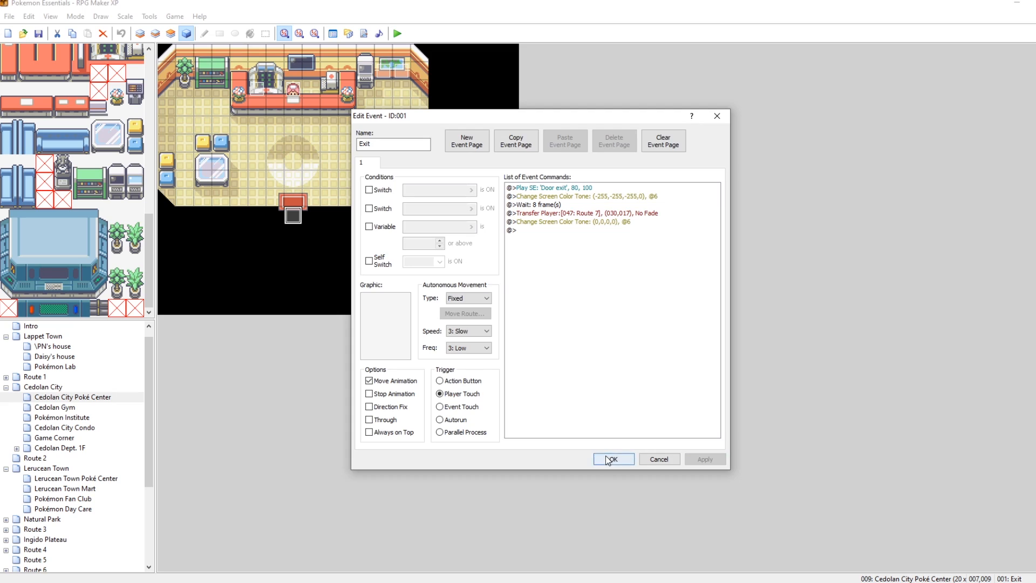
{"action": "left_click", "coordinate": [611, 459]}
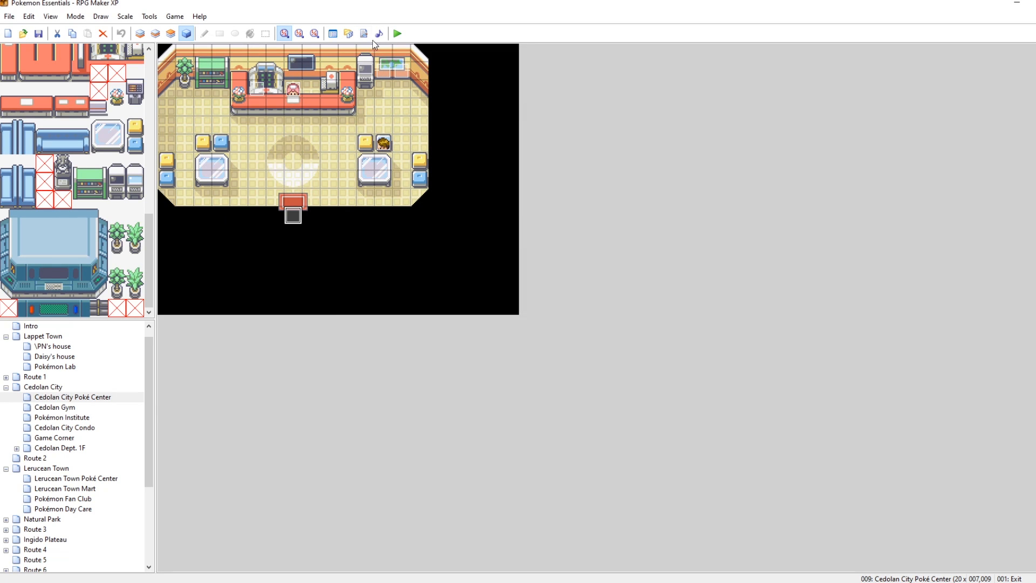
Start a playtest, continue the saved game, and walk the player over to the Pokémon Center on Route 7.
{"action": "left_click", "coordinate": [398, 33]}
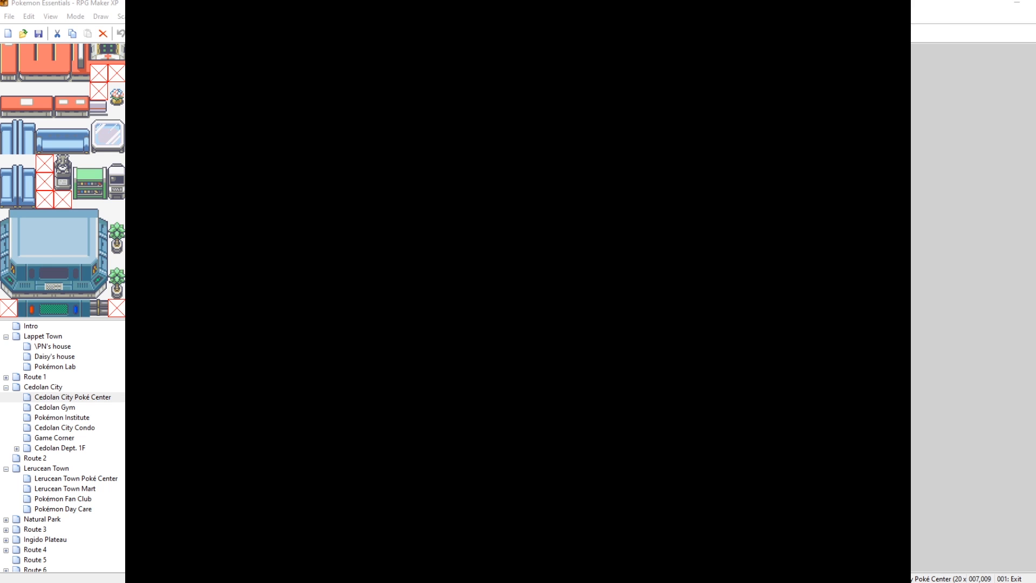
{"action": "key", "text": "Return"}
{"action": "key", "text": "Right"}
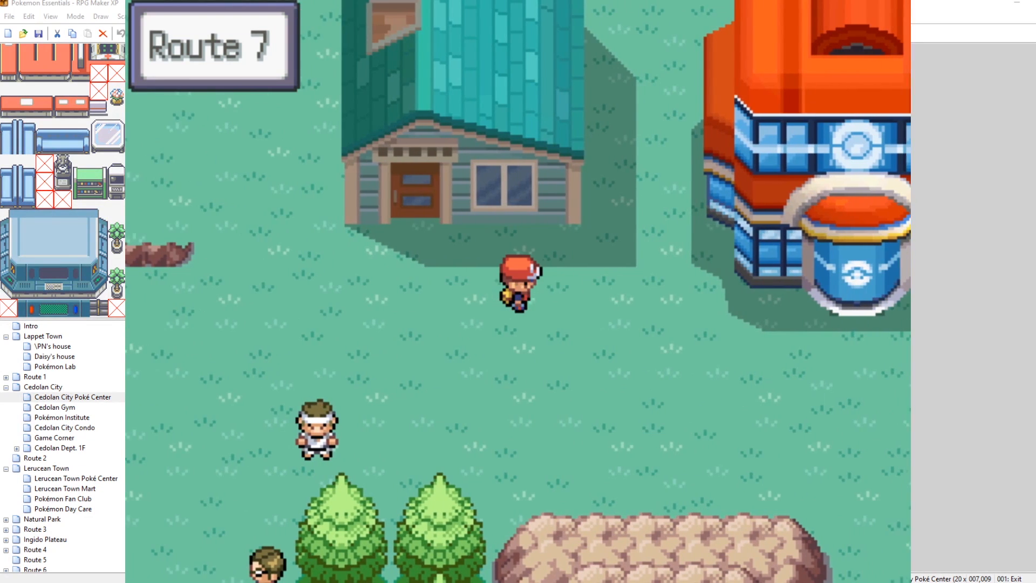
{"action": "key", "text": "Down"}
{"action": "key", "text": "Right"}
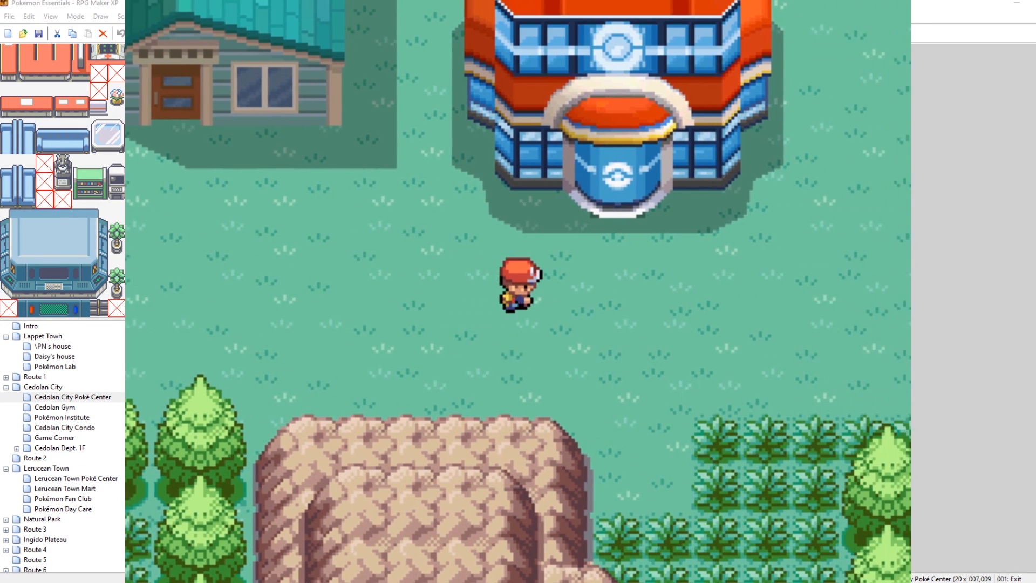
{"action": "key", "text": "Up"}
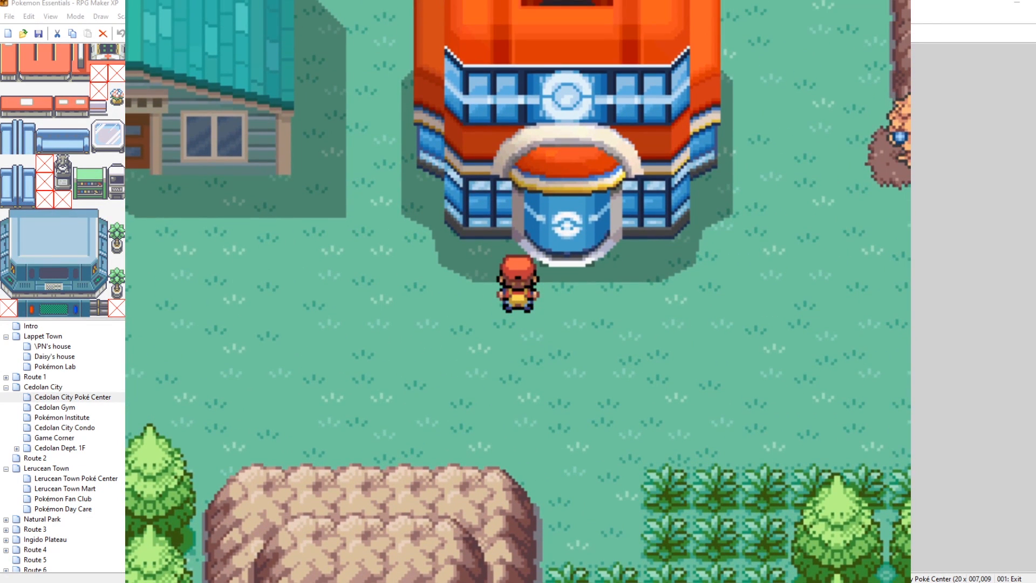
{"action": "key", "text": "Right"}
{"action": "key", "text": "Up"}
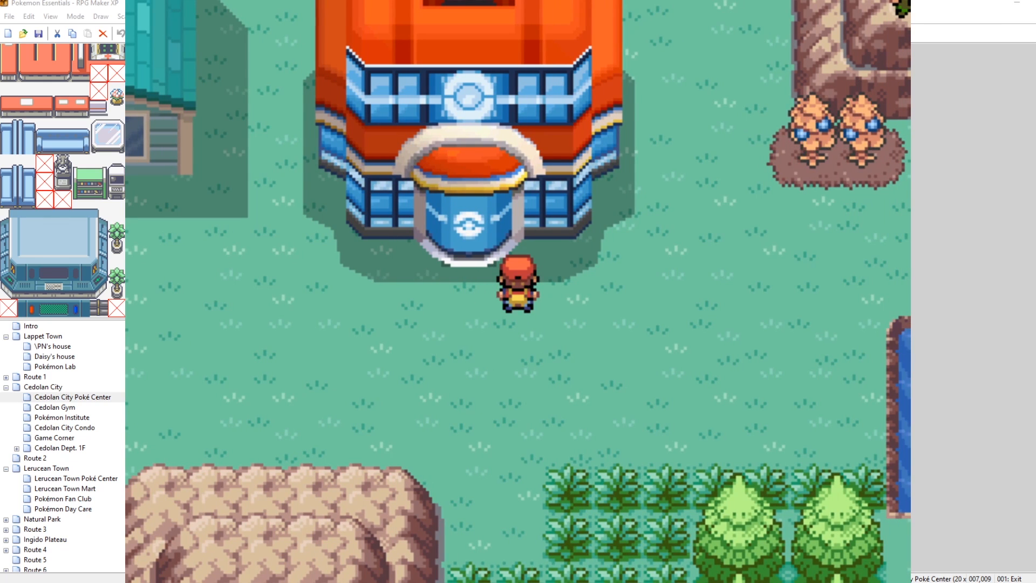
{"action": "key", "text": "Right"}
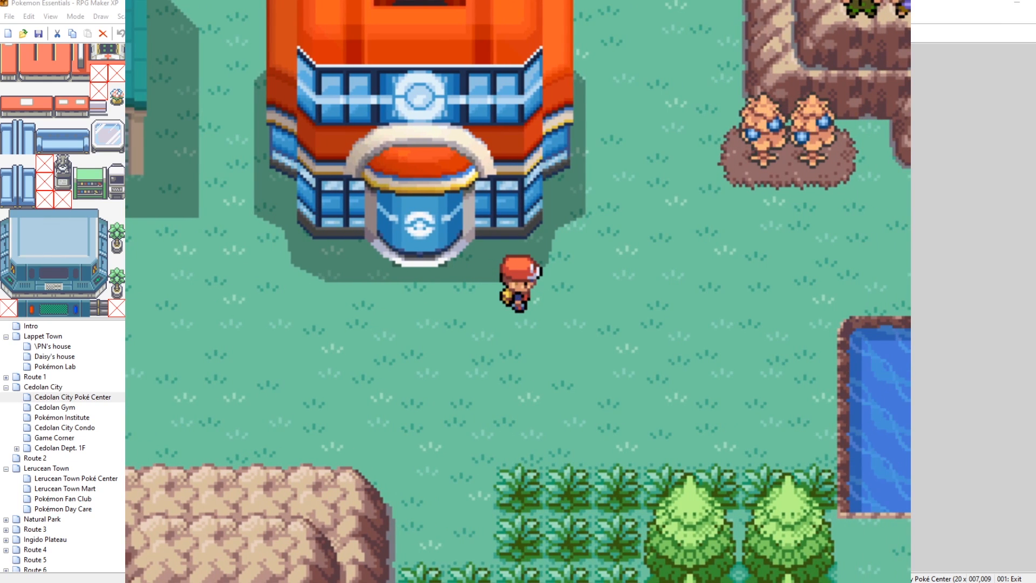
Line the player up with the Pokémon Center's door and walk in to test the opening animation.
{"action": "key", "text": "Left"}
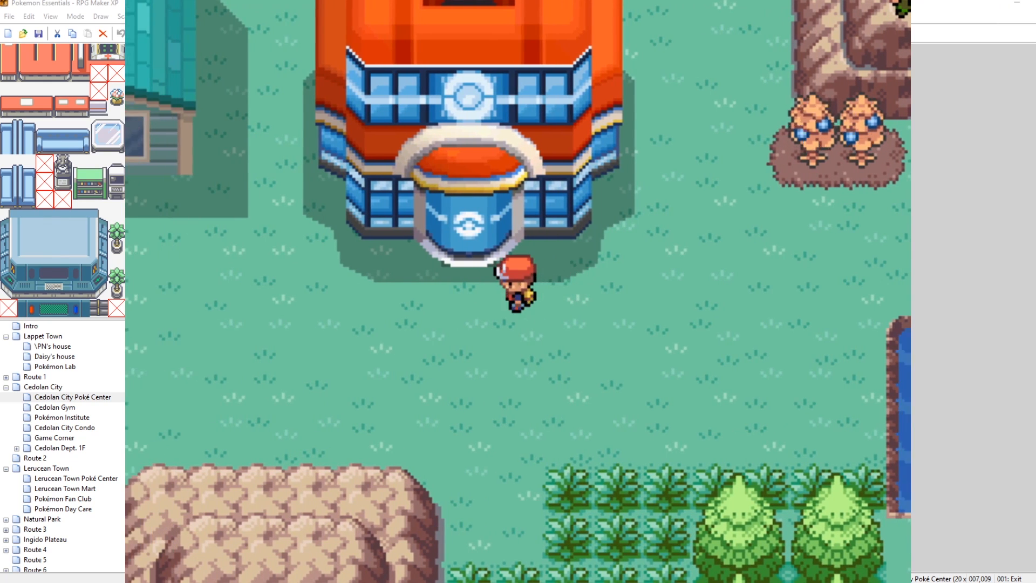
{"action": "key", "text": "Left"}
{"action": "key", "text": "Down"}
{"action": "key", "text": "Down"}
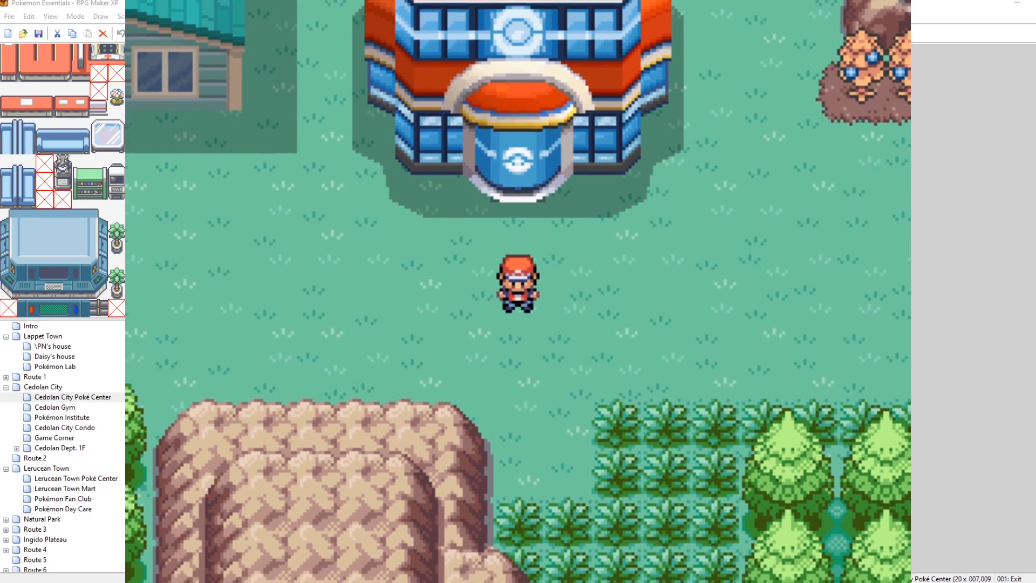
{"action": "key", "text": "Up"}
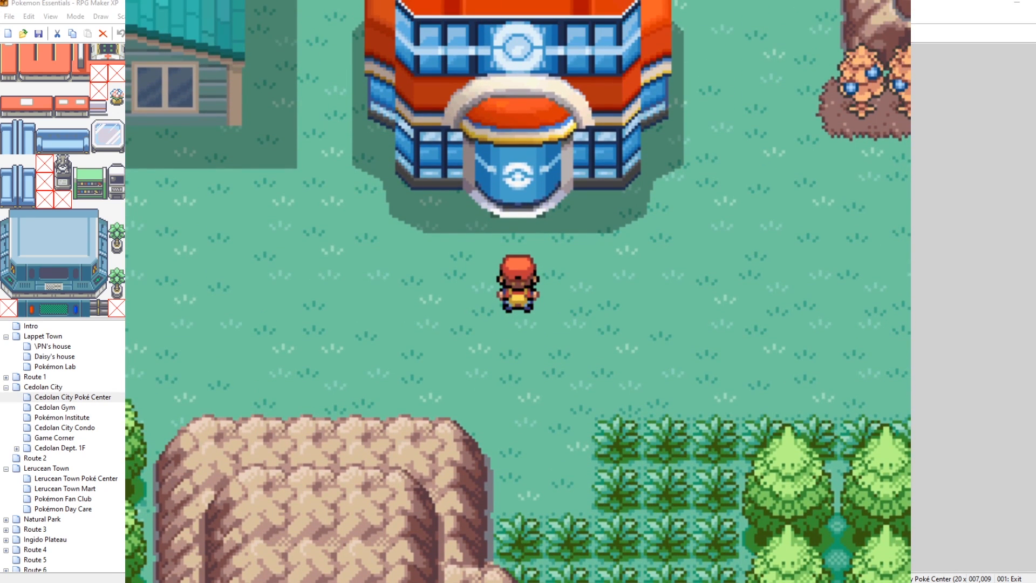
{"action": "key", "text": "Up"}
{"action": "key", "text": "Up"}
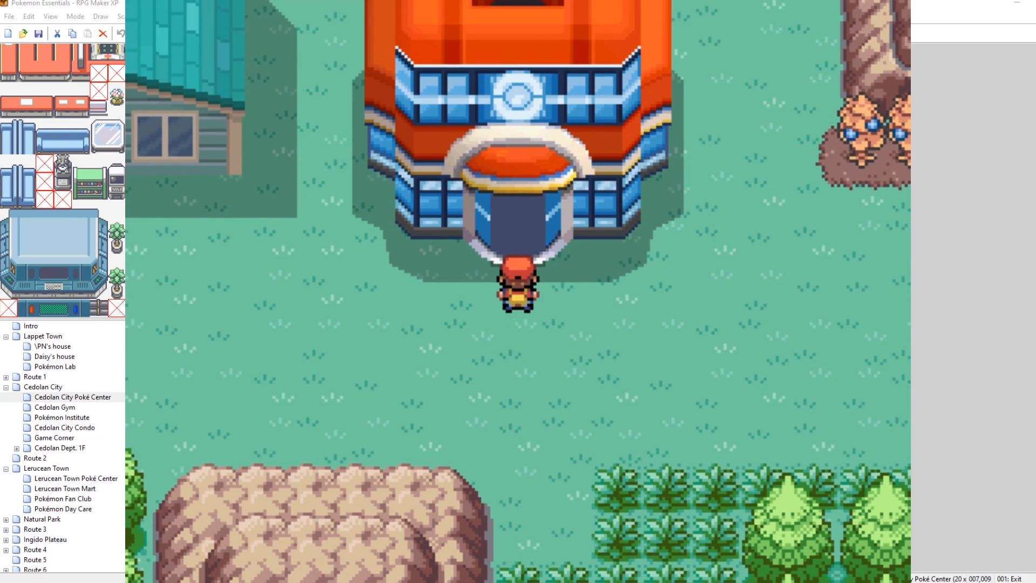
Walk back out of the Pokémon Center to check the exit animation, step aside from the door, and close the playtest.
{"action": "key", "text": "Down"}
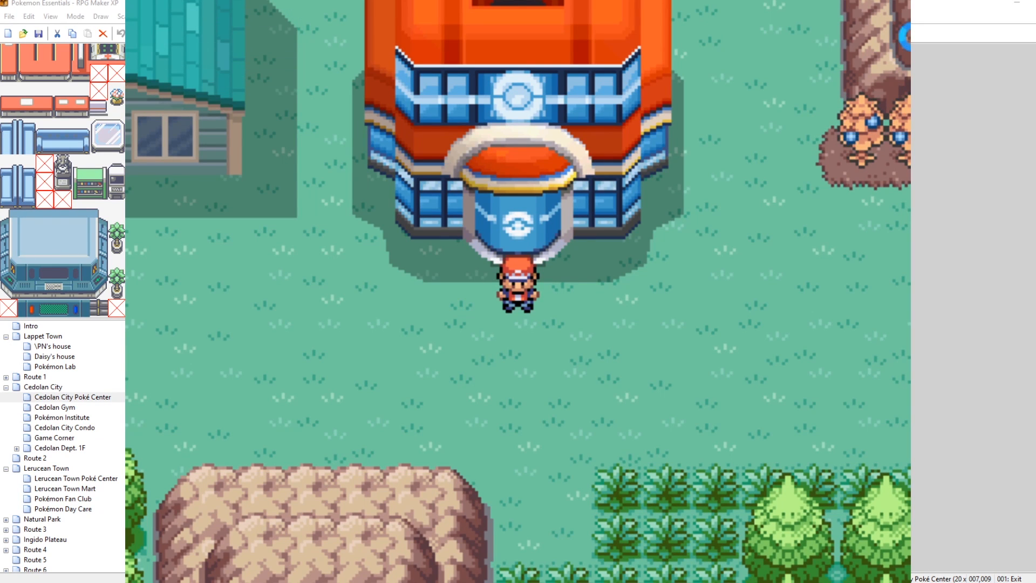
{"action": "key", "text": "Left"}
{"action": "key", "text": "Left"}
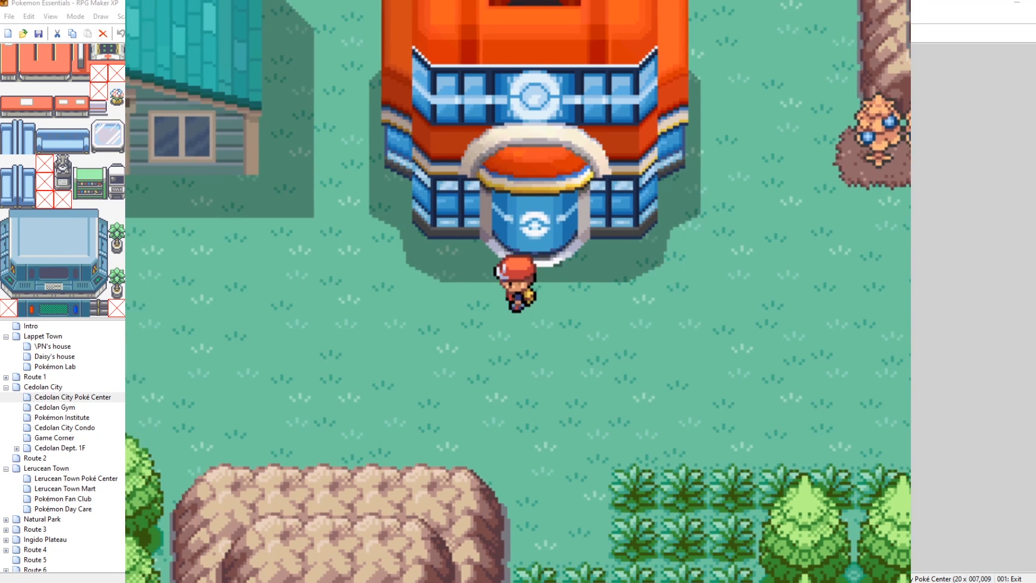
{"action": "key", "text": "Left"}
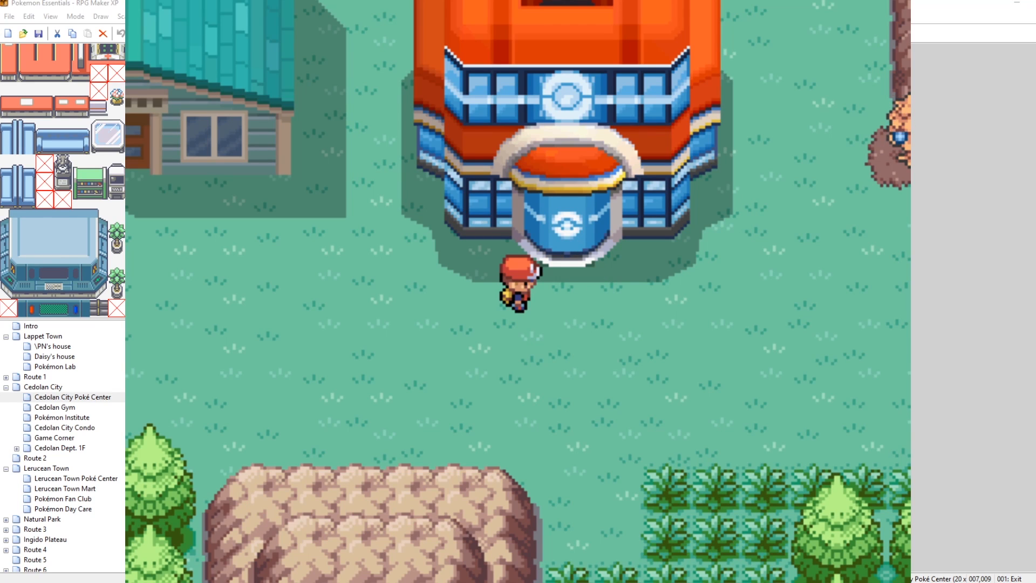
{"action": "key", "text": "alt+F4"}
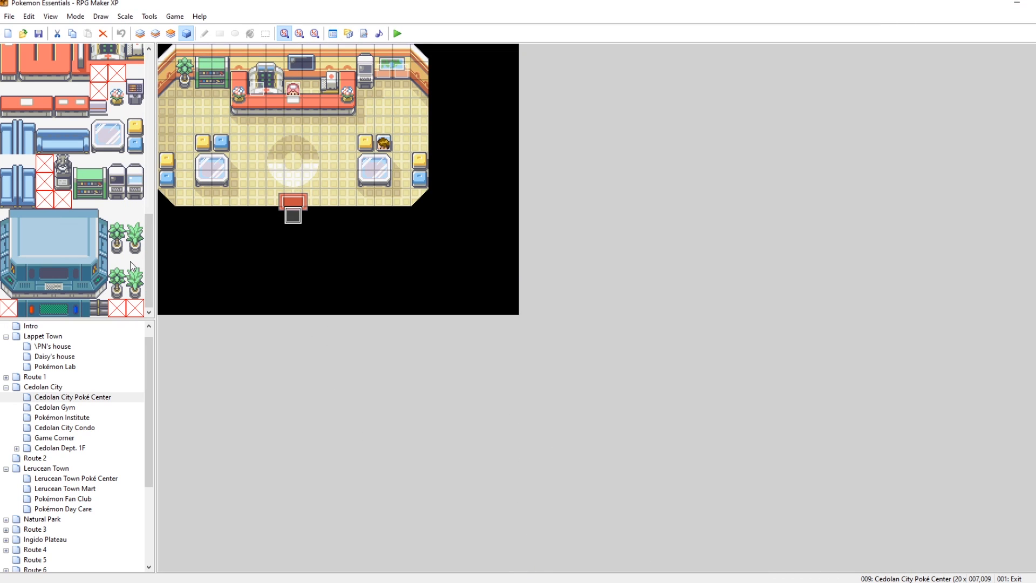
Reopen the Route 7 Poké Center door event and set its second-page graphic to the closed door in Doors11.
{"action": "scroll", "coordinate": [56, 480], "scroll_direction": "down", "scroll_amount": 4}
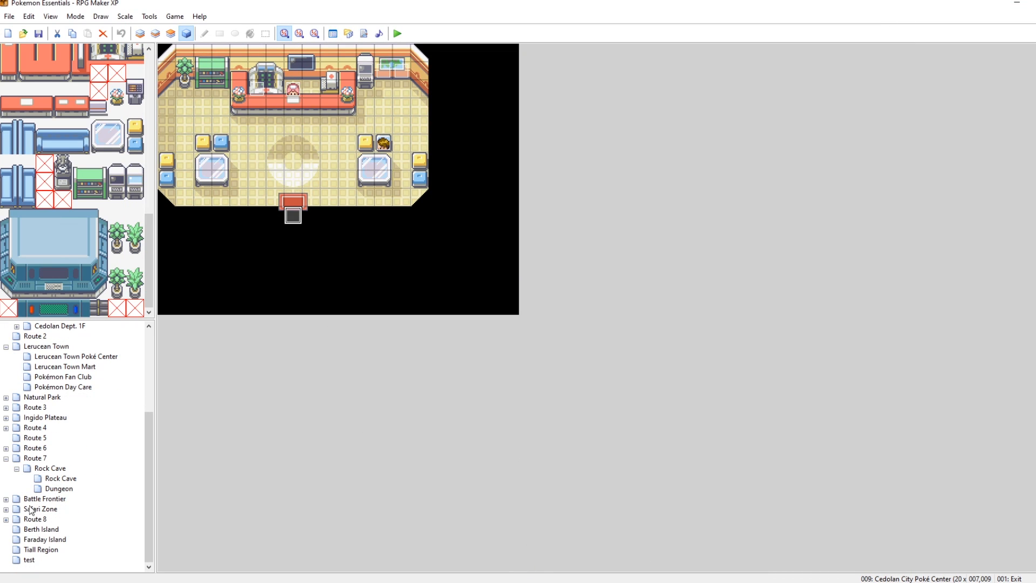
{"action": "left_click", "coordinate": [34, 459]}
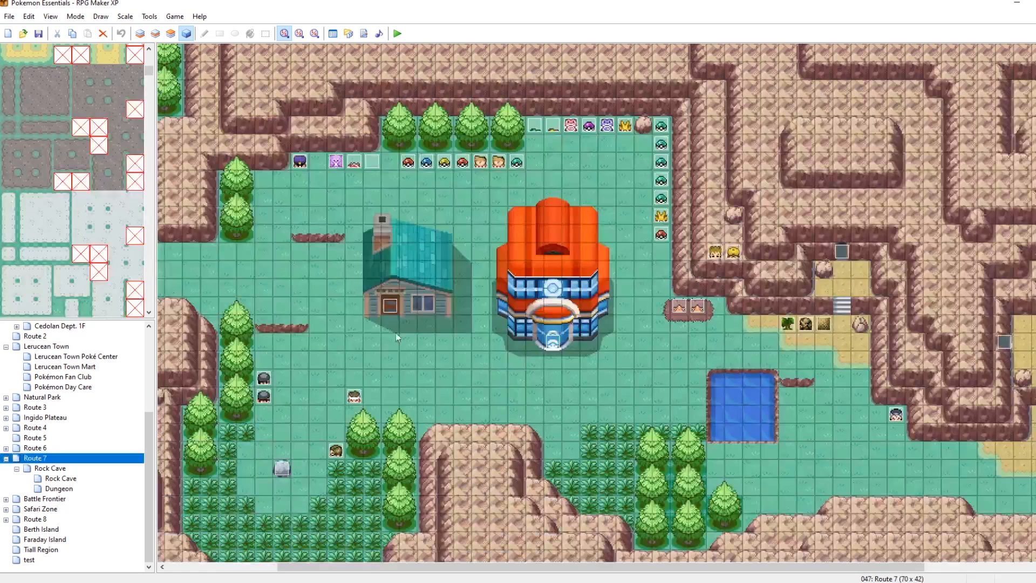
{"action": "double_click", "coordinate": [555, 350]}
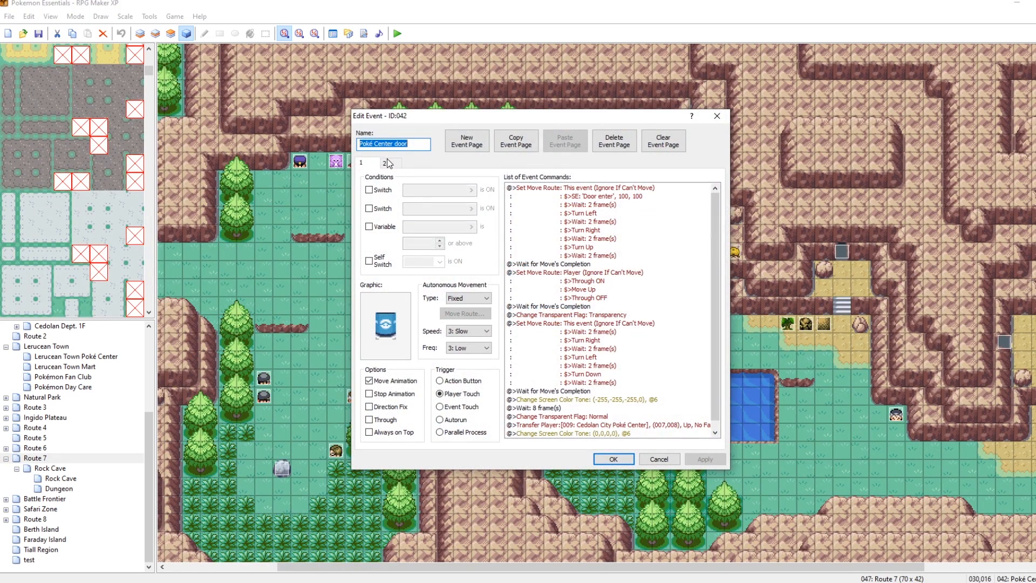
{"action": "double_click", "coordinate": [396, 340]}
{"action": "left_click", "coordinate": [413, 383]}
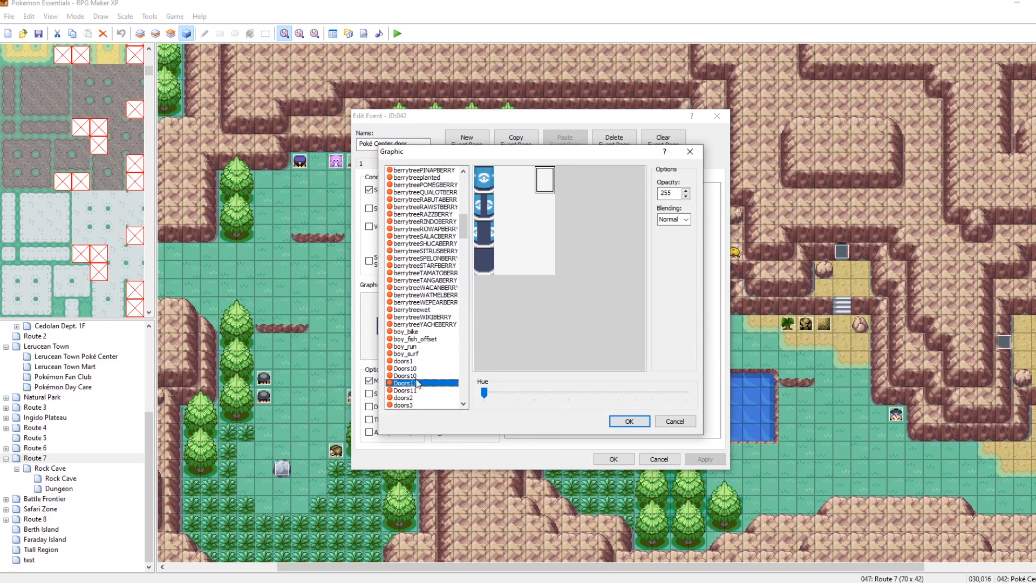
{"action": "left_click", "coordinate": [476, 183]}
{"action": "left_click", "coordinate": [629, 421]}
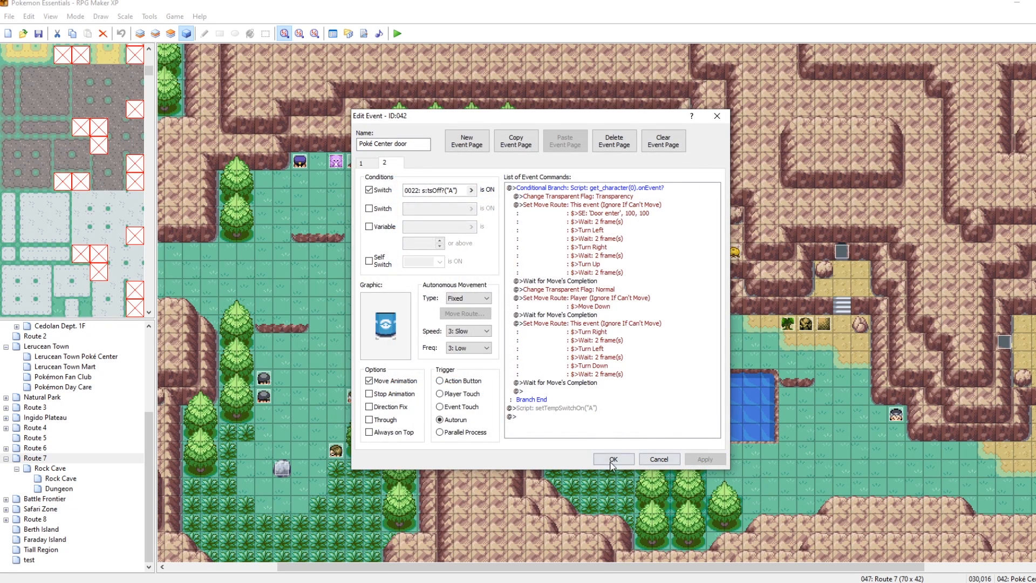
Accept the door event's changes, switch to Photoshop, and merge all four door layers in Doors11.psd into one layer.
{"action": "left_click", "coordinate": [614, 459]}
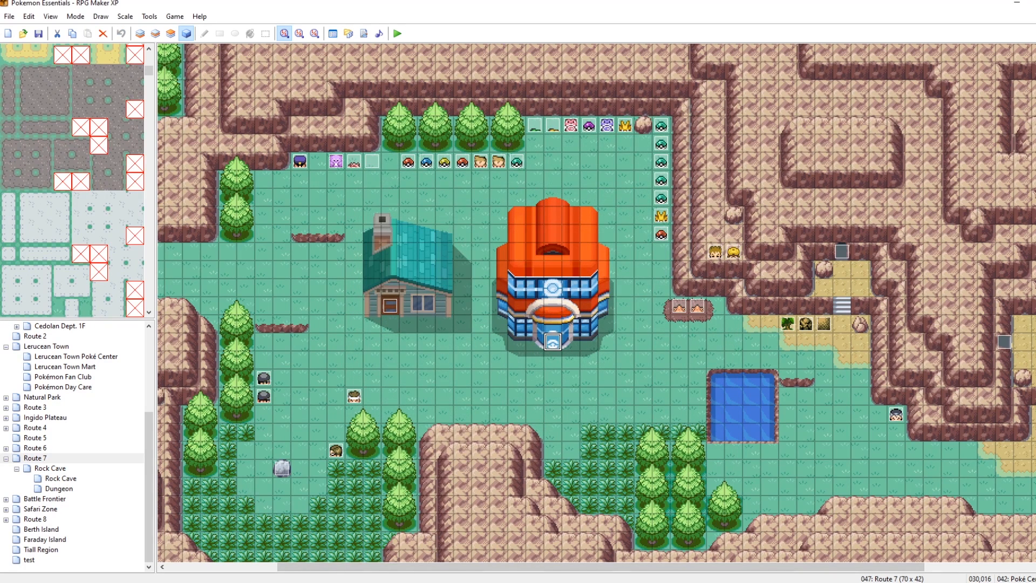
{"action": "left_click", "coordinate": [268, 582]}
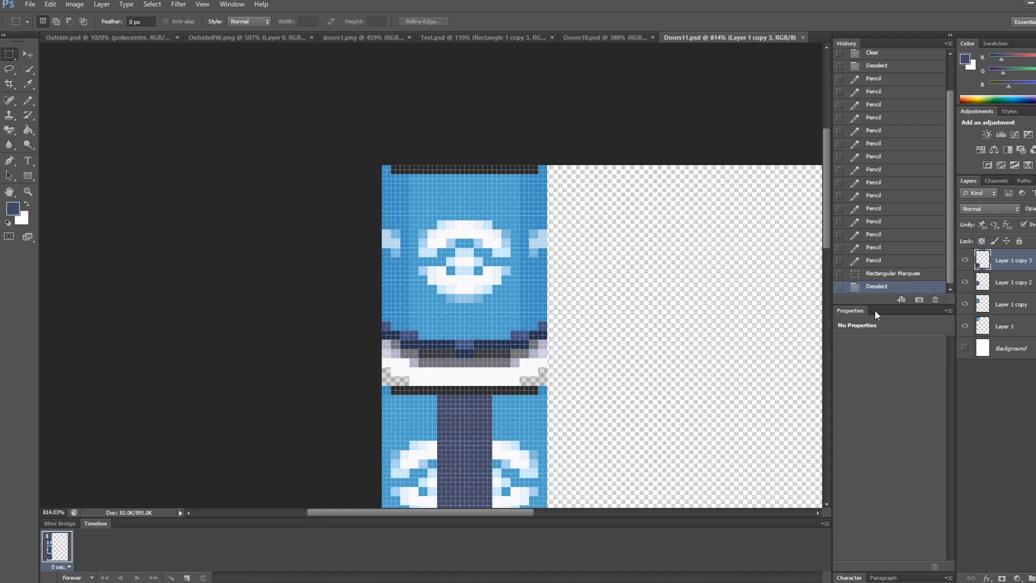
{"action": "left_click", "coordinate": [995, 333], "text": "shift"}
{"action": "right_click", "coordinate": [994, 334]}
{"action": "left_click", "coordinate": [931, 449]}
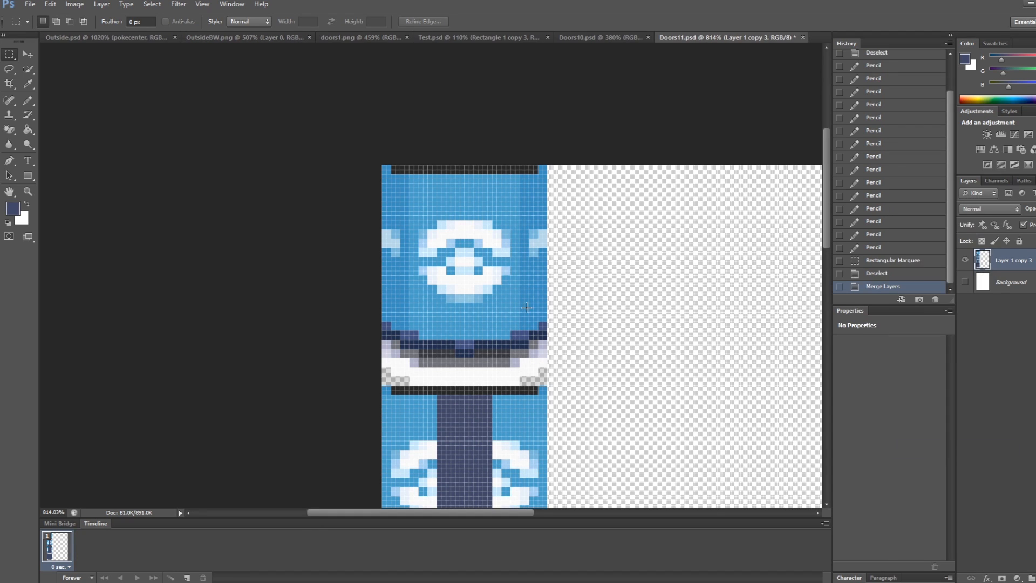
Delete the semi-transparent shadow pixels at both lower corners of the first, fully closed door frame.
{"action": "scroll", "coordinate": [528, 307], "scroll_direction": "down", "scroll_amount": 2}
{"action": "scroll", "coordinate": [539, 310], "scroll_direction": "up", "scroll_amount": 10, "text": "alt"}
{"action": "left_click_drag", "start_coordinate": [569, 366], "coordinate": [487, 344]}
{"action": "key", "text": "Delete"}
{"action": "key", "text": "ctrl+d"}
{"action": "mouse_move", "coordinate": [580, 354]}
{"action": "left_mouse_down"}
{"action": "mouse_move", "coordinate": [567, 334]}
{"action": "mouse_move", "coordinate": [534, 319]}
{"action": "left_mouse_up"}
{"action": "key", "text": "Delete"}
{"action": "mouse_move", "coordinate": [119, 329]}
{"action": "left_mouse_down"}
{"action": "mouse_move", "coordinate": [151, 367]}
{"action": "mouse_move", "coordinate": [200, 346]}
{"action": "left_mouse_up"}
{"action": "key", "text": "Delete"}
{"action": "key", "text": "ctrl+d"}
{"action": "key", "text": "Delete"}
{"action": "scroll", "coordinate": [662, 328], "scroll_direction": "down", "scroll_amount": 6}
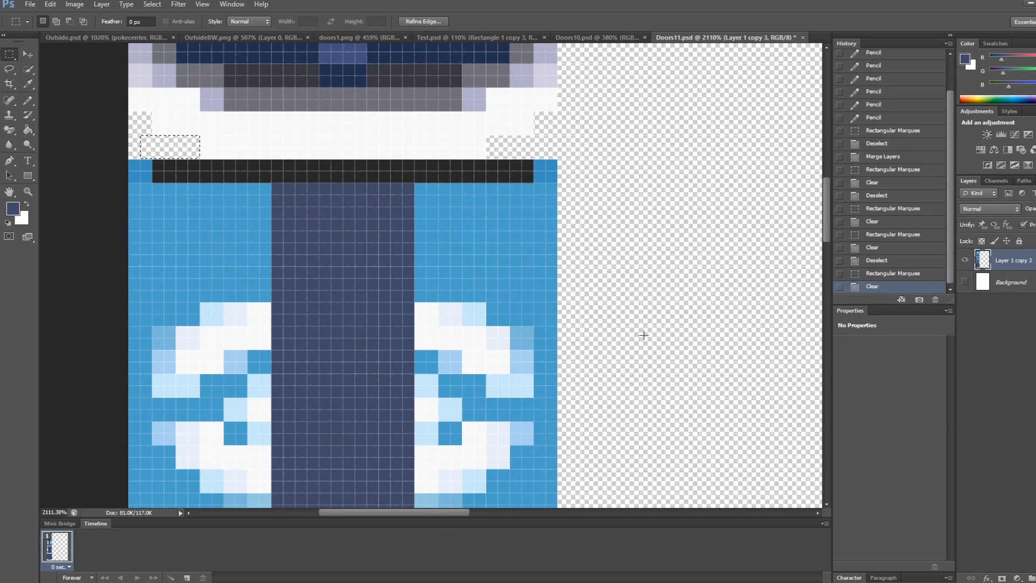
Clear the semi-transparent shadow pixels from both lower corners of the second, slightly open door frame.
{"action": "scroll", "coordinate": [566, 307], "scroll_direction": "down", "scroll_amount": 8, "text": "alt"}
{"action": "scroll", "coordinate": [566, 324], "scroll_direction": "down", "scroll_amount": 3}
{"action": "scroll", "coordinate": [566, 415], "scroll_direction": "up", "scroll_amount": 11, "text": "alt"}
{"action": "left_click_drag", "start_coordinate": [592, 433], "coordinate": [487, 405]}
{"action": "key", "text": "Delete"}
{"action": "key", "text": "ctrl+d"}
{"action": "left_click_drag", "start_coordinate": [611, 417], "coordinate": [551, 372]}
{"action": "key", "text": "Delete"}
{"action": "left_click_drag", "start_coordinate": [102, 428], "coordinate": [166, 410]}
{"action": "key", "text": "Delete"}
{"action": "key", "text": "ctrl+d"}
{"action": "left_click_drag", "start_coordinate": [263, 404], "coordinate": [288, 377]}
{"action": "key", "text": "Delete"}
{"action": "scroll", "coordinate": [429, 407], "scroll_direction": "down", "scroll_amount": 1}
{"action": "key", "text": "ctrl+d"}
Remove the semi-transparent shadow pixels at both lower corners of the third, half-open door frame.
{"action": "scroll", "coordinate": [428, 406], "scroll_direction": "down", "scroll_amount": 9}
{"action": "scroll", "coordinate": [449, 390], "scroll_direction": "down", "scroll_amount": 5}
{"action": "left_click_drag", "start_coordinate": [826, 270], "coordinate": [827, 334]}
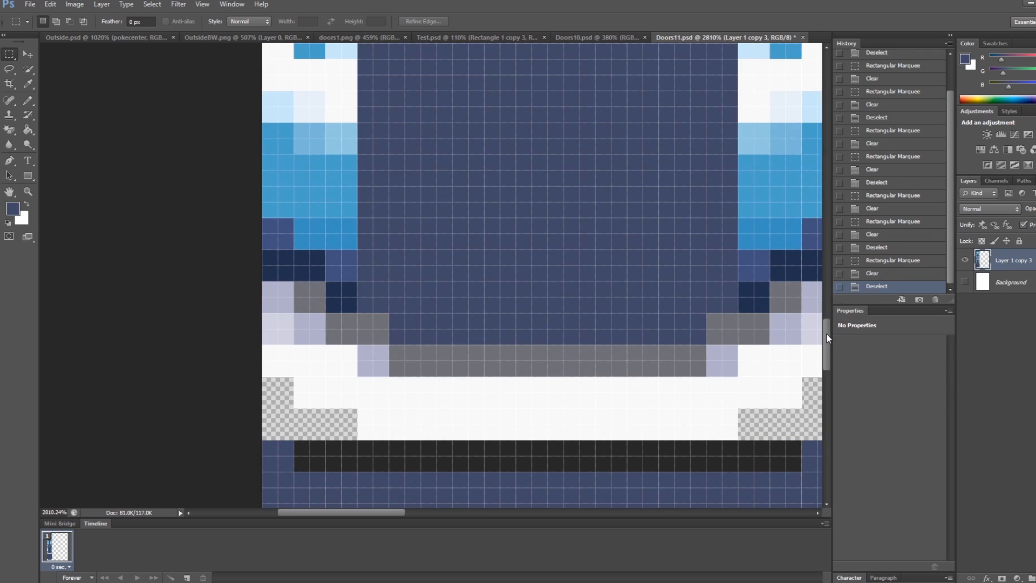
{"action": "left_click_drag", "start_coordinate": [352, 435], "coordinate": [240, 402]}
{"action": "key", "text": "Delete"}
{"action": "key", "text": "ctrl+d"}
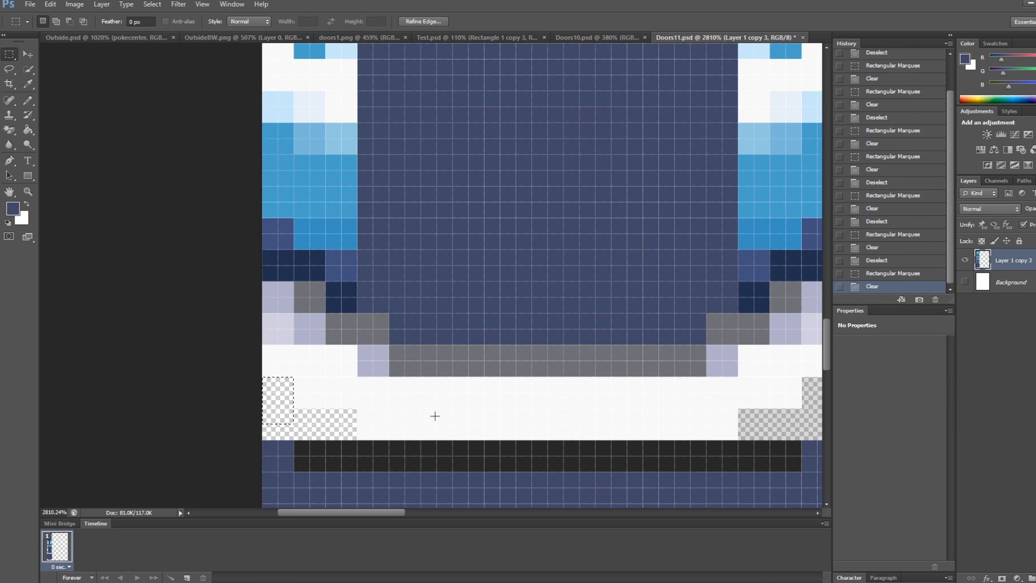
{"action": "left_click_drag", "start_coordinate": [352, 513], "coordinate": [393, 512]}
{"action": "left_click_drag", "start_coordinate": [589, 434], "coordinate": [499, 408]}
{"action": "key", "text": "Delete"}
{"action": "key", "text": "ctrl+d"}
{"action": "left_click_drag", "start_coordinate": [622, 423], "coordinate": [566, 387]}
{"action": "key", "text": "Delete"}
{"action": "key", "text": "ctrl+d"}
Erase the semi-transparent shadow pixels at both lower corners of the fourth, fully open door frame.
{"action": "scroll", "coordinate": [617, 419], "scroll_direction": "down", "scroll_amount": 3}
{"action": "left_click_drag", "start_coordinate": [827, 354], "coordinate": [825, 441]}
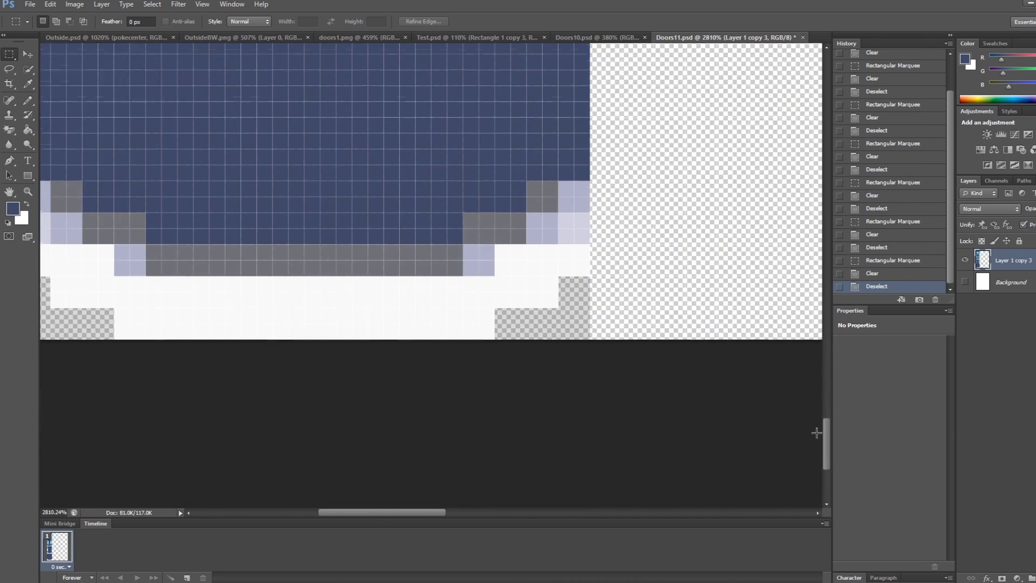
{"action": "left_click_drag", "start_coordinate": [598, 338], "coordinate": [511, 319]}
{"action": "key", "text": "Delete"}
{"action": "key", "text": "ctrl+d"}
{"action": "left_click_drag", "start_coordinate": [622, 324], "coordinate": [562, 276]}
{"action": "key", "text": "Delete"}
{"action": "key", "text": "ctrl+d"}
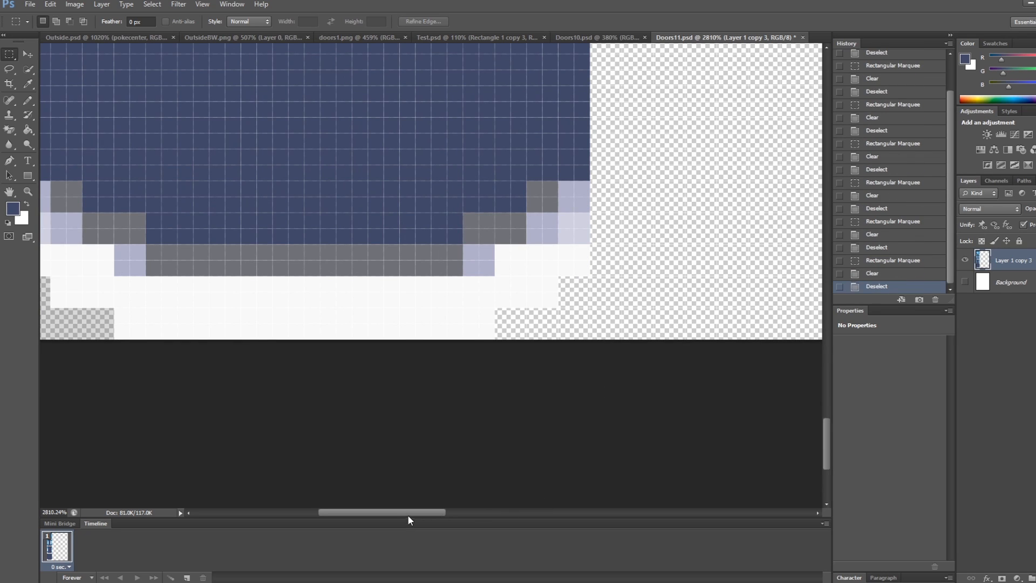
{"action": "left_click_drag", "start_coordinate": [409, 513], "coordinate": [349, 496]}
{"action": "left_click_drag", "start_coordinate": [326, 330], "coordinate": [420, 319]}
{"action": "key", "text": "Delete"}
{"action": "key", "text": "ctrl+d"}
{"action": "left_click_drag", "start_coordinate": [325, 309], "coordinate": [372, 275]}
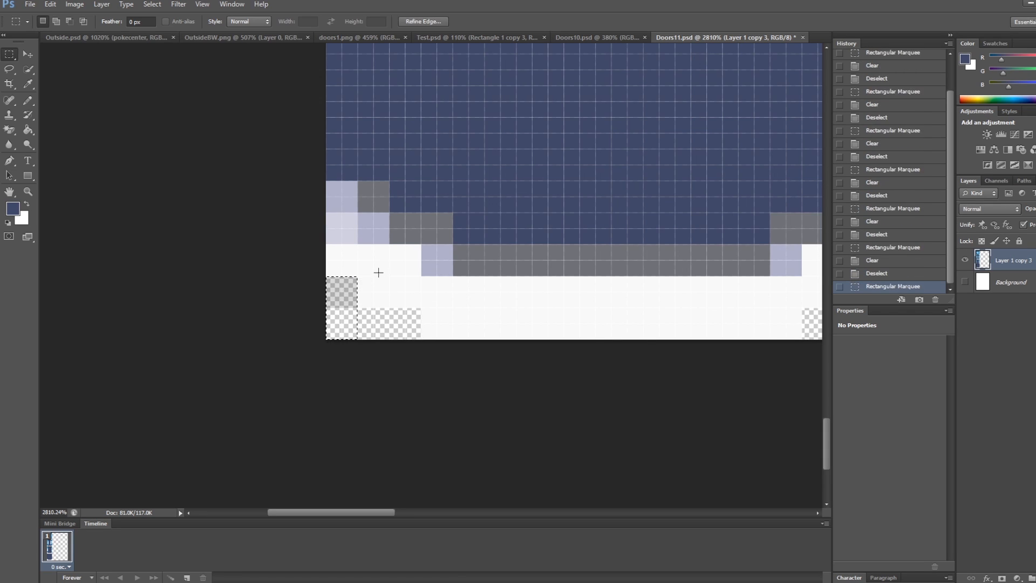
{"action": "key", "text": "Delete"}
{"action": "key", "text": "ctrl+d"}
Save Doors11.psd and export it as Doors11.png in the Characters folder with Smallest / Slow compression and no interlacing.
{"action": "key", "text": "ctrl+s"}
{"action": "scroll", "coordinate": [378, 326], "scroll_direction": "down", "scroll_amount": 10, "text": "alt"}
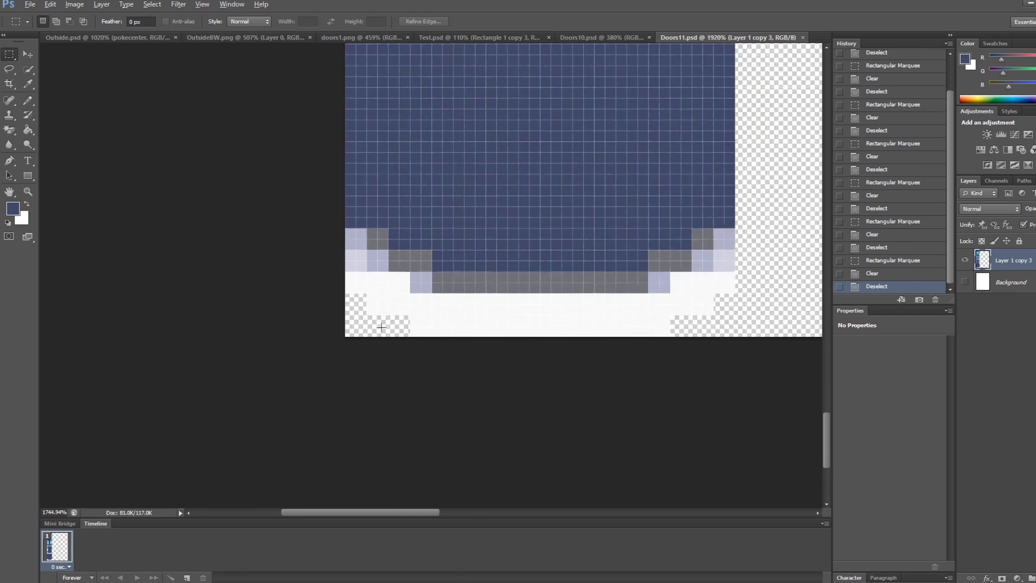
{"action": "key", "text": "ctrl+shift+s"}
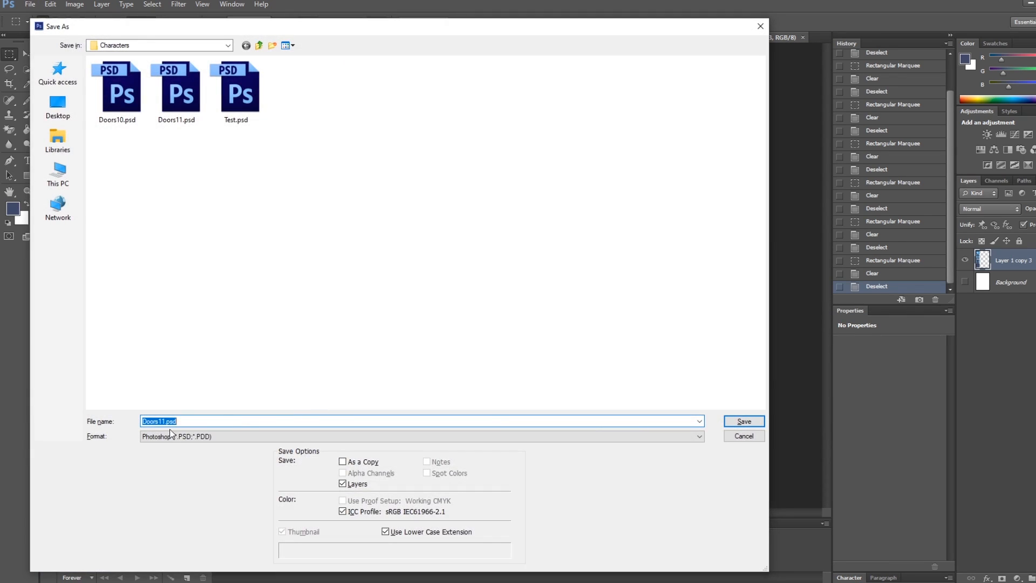
{"action": "left_click", "coordinate": [173, 436]}
{"action": "left_click", "coordinate": [162, 564]}
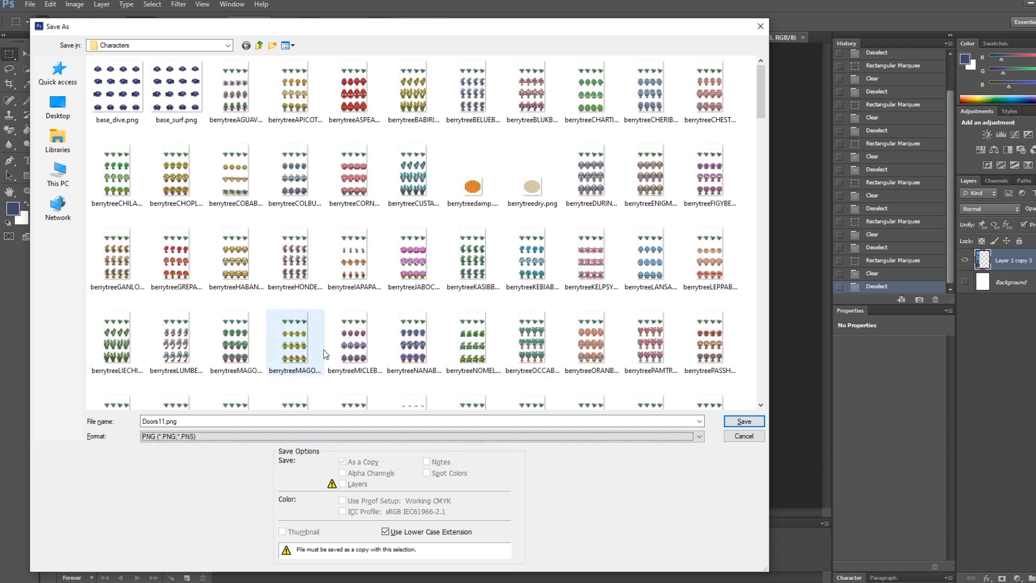
{"action": "left_click", "coordinate": [735, 420]}
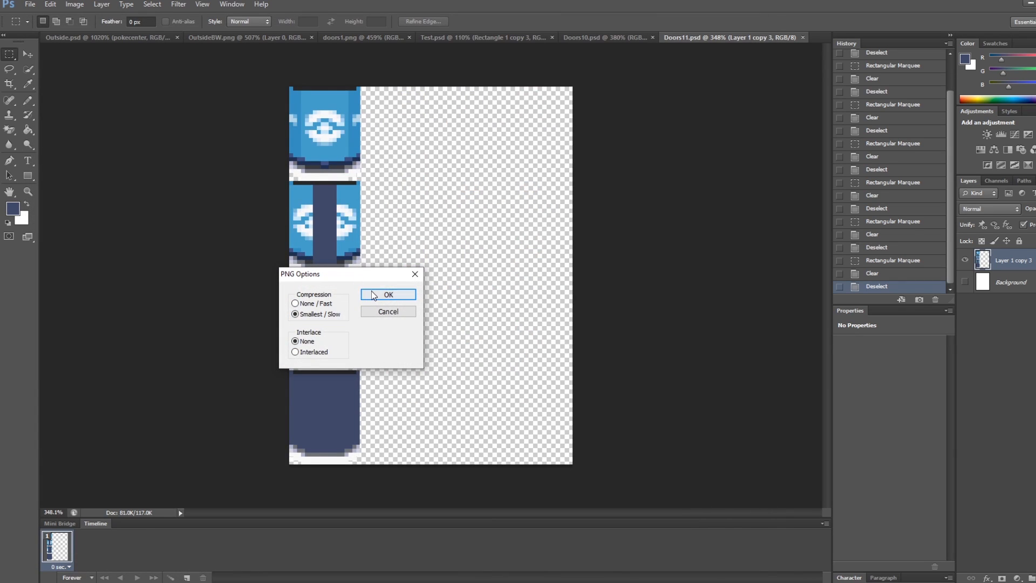
{"action": "left_click", "coordinate": [374, 296]}
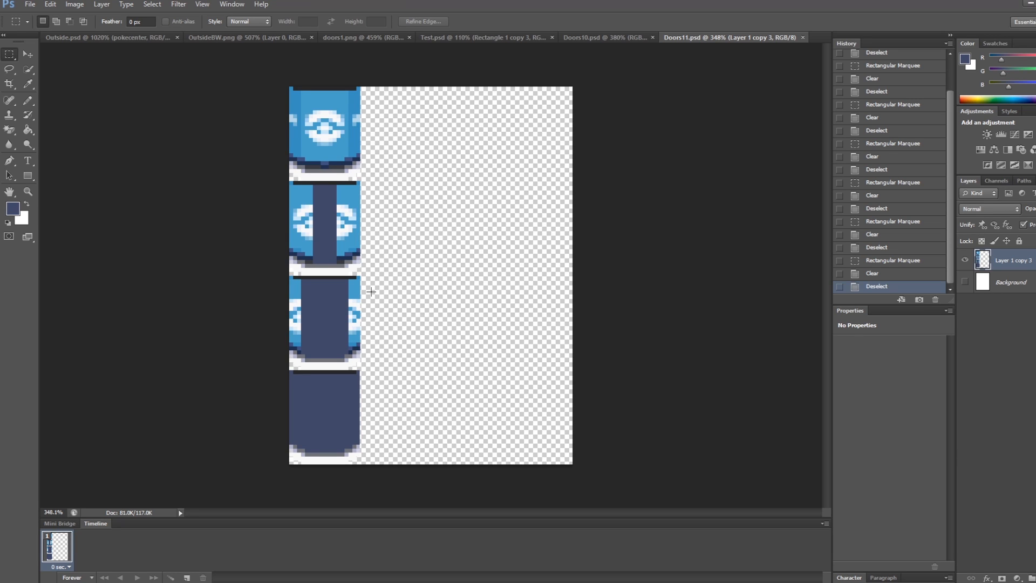
View the teal-roofed houses in OutsideBW.png and outline the off-centre door of one front variant with a marquee.
{"action": "left_click", "coordinate": [231, 37]}
{"action": "scroll", "coordinate": [419, 337], "scroll_direction": "down", "scroll_amount": 5, "text": "alt"}
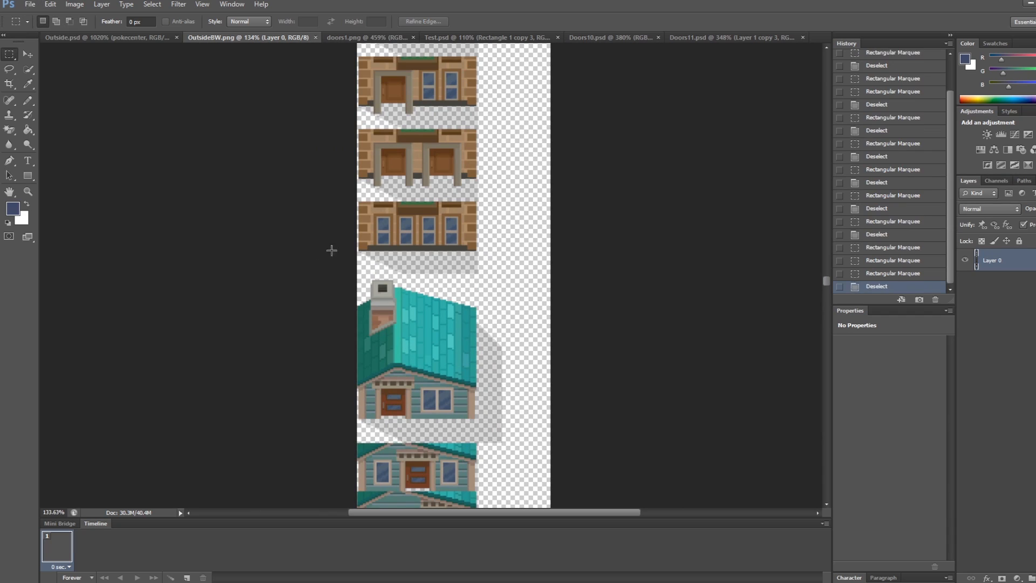
{"action": "scroll", "coordinate": [328, 238], "scroll_direction": "down", "scroll_amount": 10}
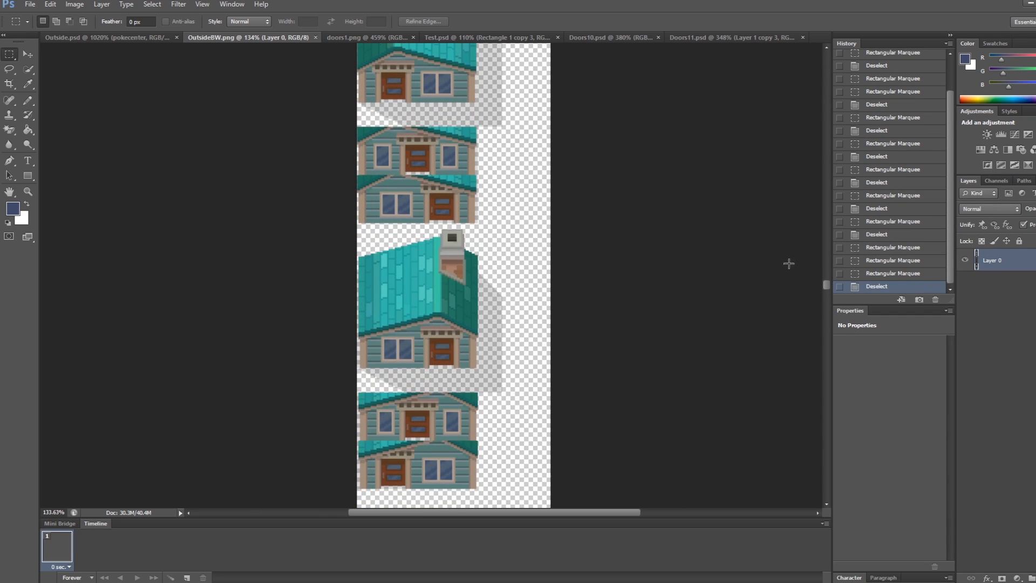
{"action": "mouse_move", "coordinate": [826, 289]}
{"action": "left_mouse_down"}
{"action": "mouse_move", "coordinate": [826, 309]}
{"action": "mouse_move", "coordinate": [820, 289]}
{"action": "left_mouse_up"}
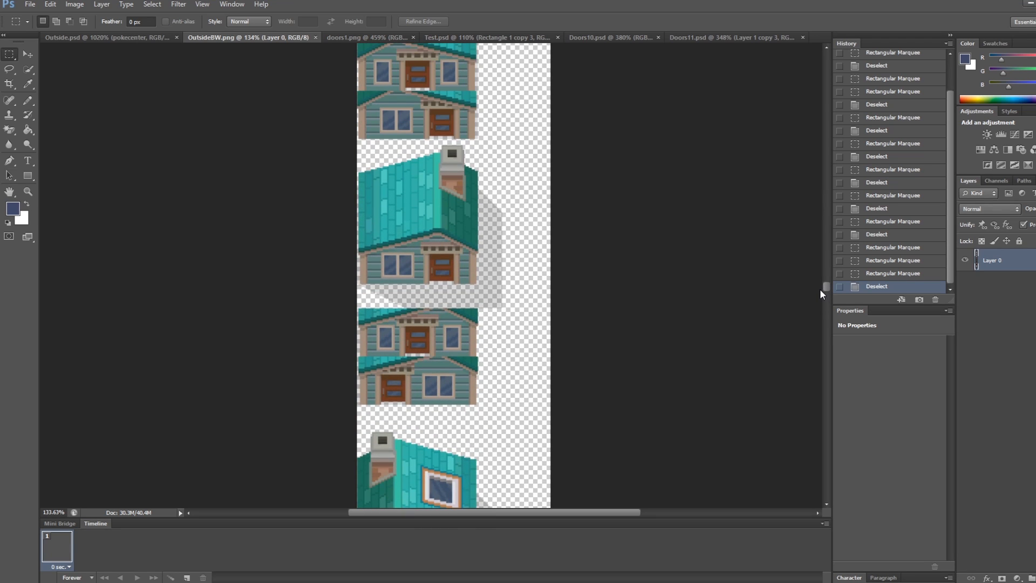
{"action": "scroll", "coordinate": [464, 97], "scroll_direction": "up", "scroll_amount": 3, "text": "alt"}
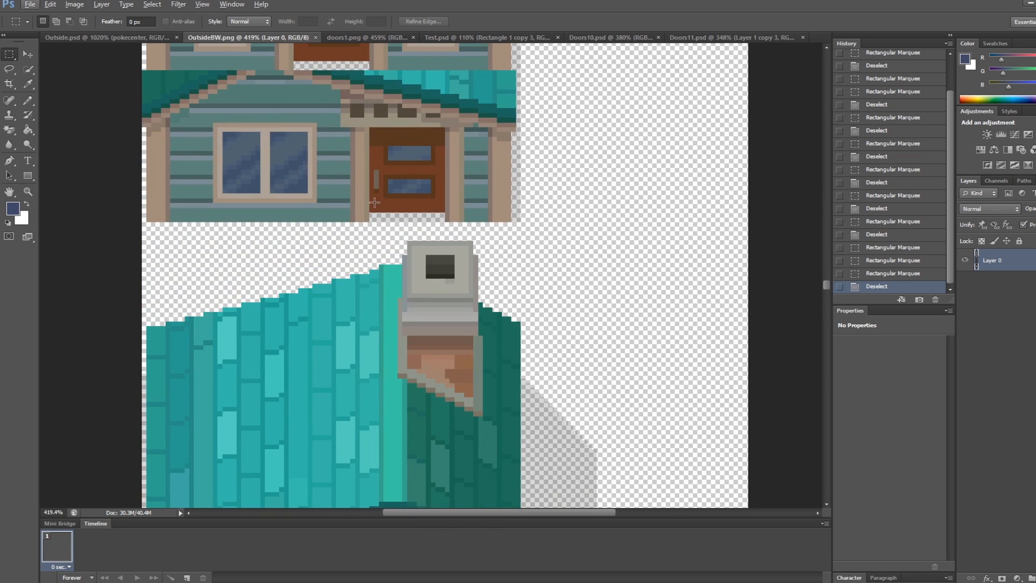
{"action": "left_click_drag", "start_coordinate": [374, 214], "coordinate": [443, 120]}
{"action": "left_click", "coordinate": [350, 141]}
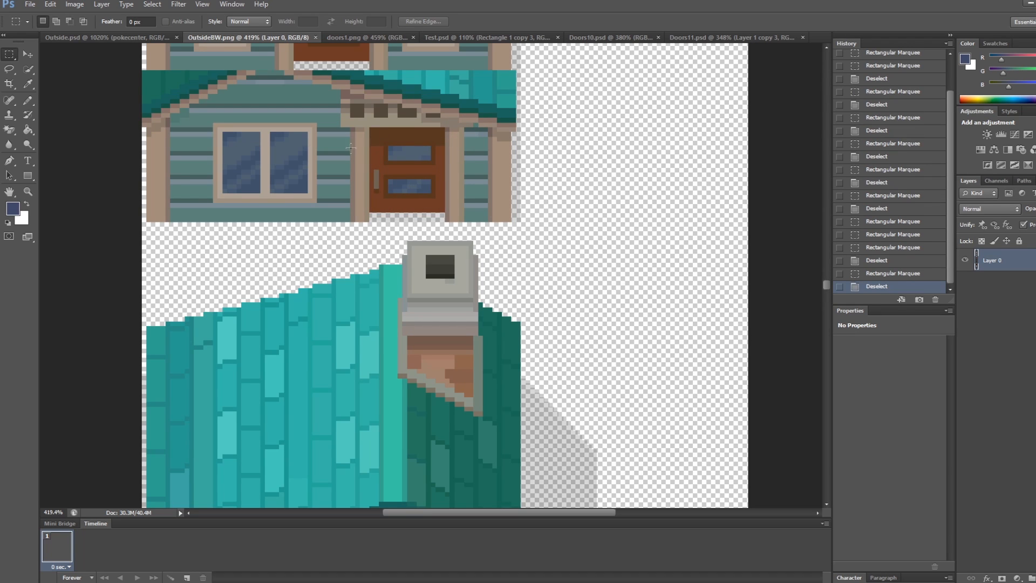
Compare the house fronts' door positions, outline the centred door with a marquee, and view the door frames in Doors10.psd.
{"action": "scroll", "coordinate": [527, 200], "scroll_direction": "down", "scroll_amount": 5, "text": "alt"}
{"action": "scroll", "coordinate": [444, 253], "scroll_direction": "up", "scroll_amount": 2}
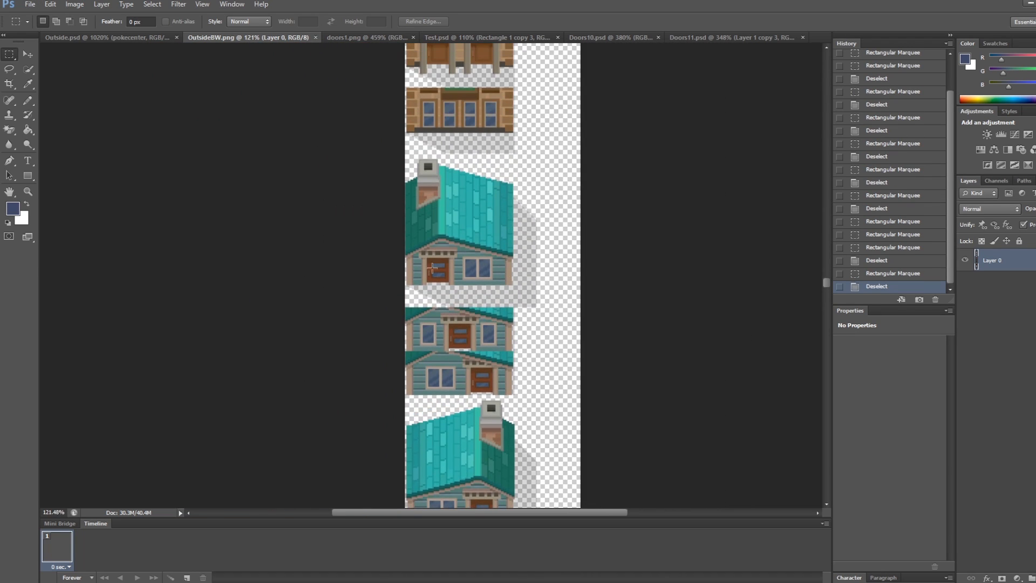
{"action": "scroll", "coordinate": [444, 254], "scroll_direction": "up", "scroll_amount": 5, "text": "alt"}
{"action": "scroll", "coordinate": [455, 274], "scroll_direction": "down", "scroll_amount": 4}
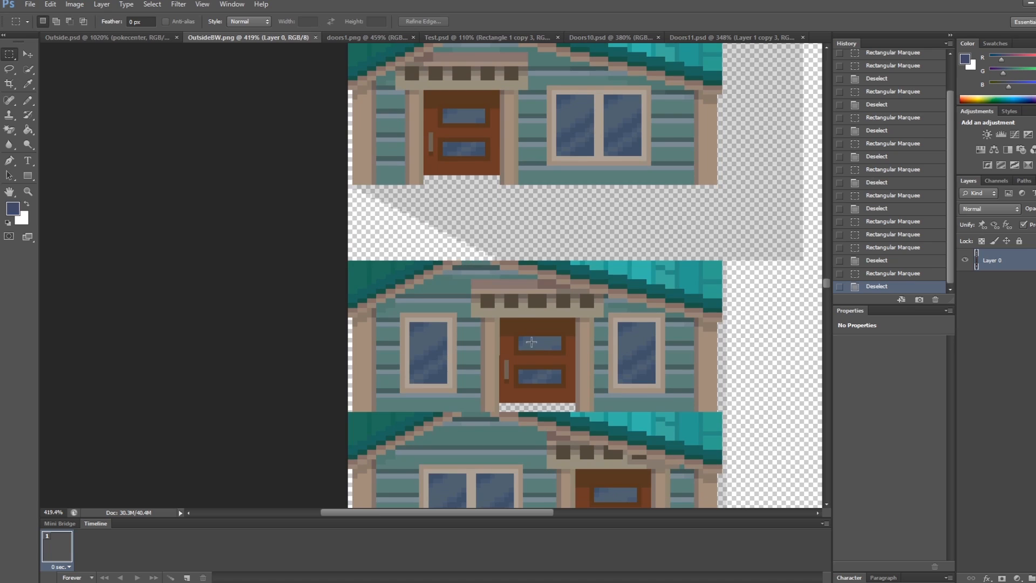
{"action": "left_click_drag", "start_coordinate": [501, 320], "coordinate": [573, 401]}
{"action": "left_click", "coordinate": [619, 348]}
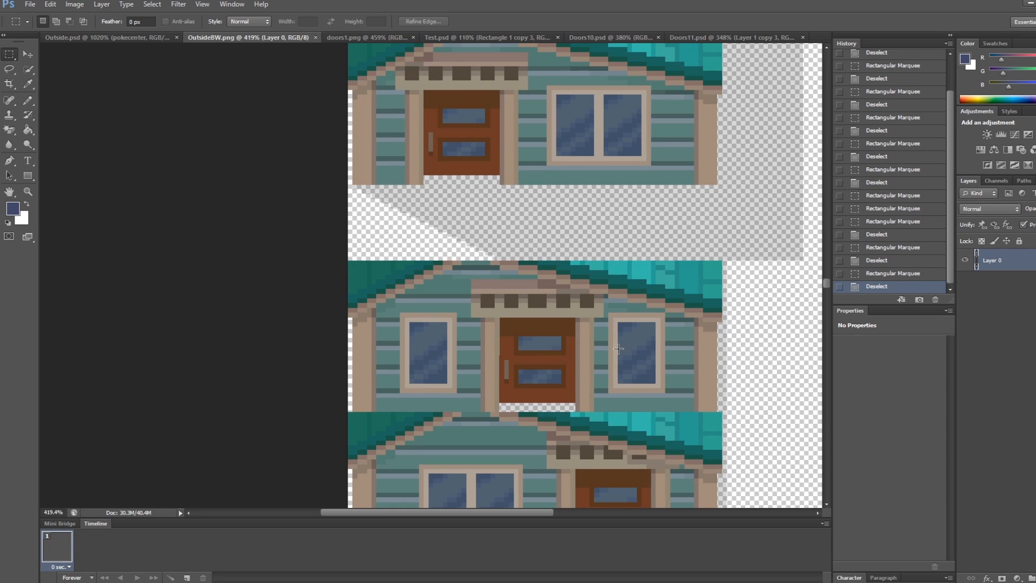
{"action": "scroll", "coordinate": [547, 261], "scroll_direction": "up", "scroll_amount": 2}
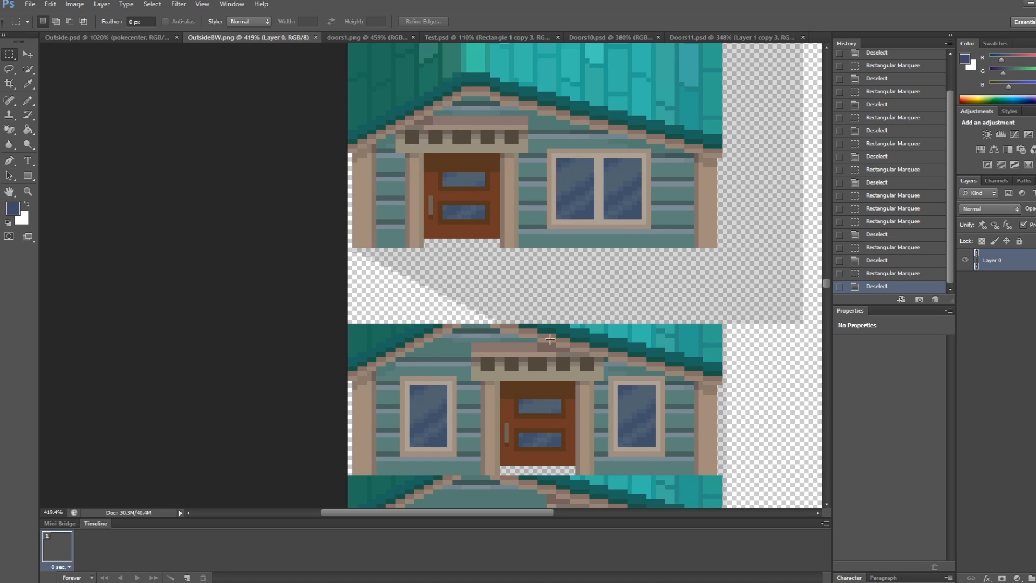
{"action": "left_click", "coordinate": [591, 37]}
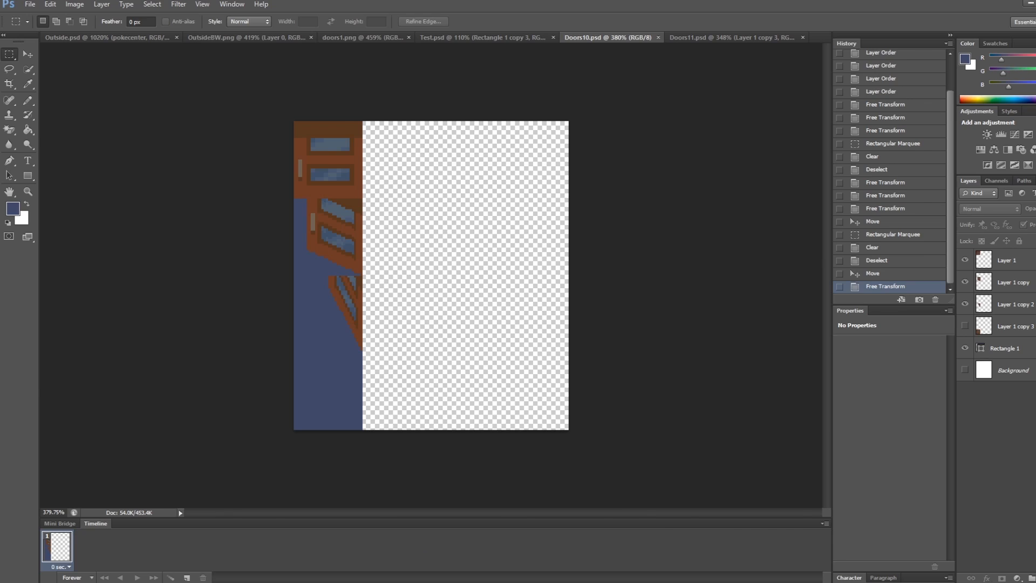
Switch to RPG Maker XP, look over Lerucean Town and Cedolan City, and inspect the Condo door event without changing it.
{"action": "key", "text": "alt+Tab"}
{"action": "scroll", "coordinate": [44, 354], "scroll_direction": "up", "scroll_amount": 5}
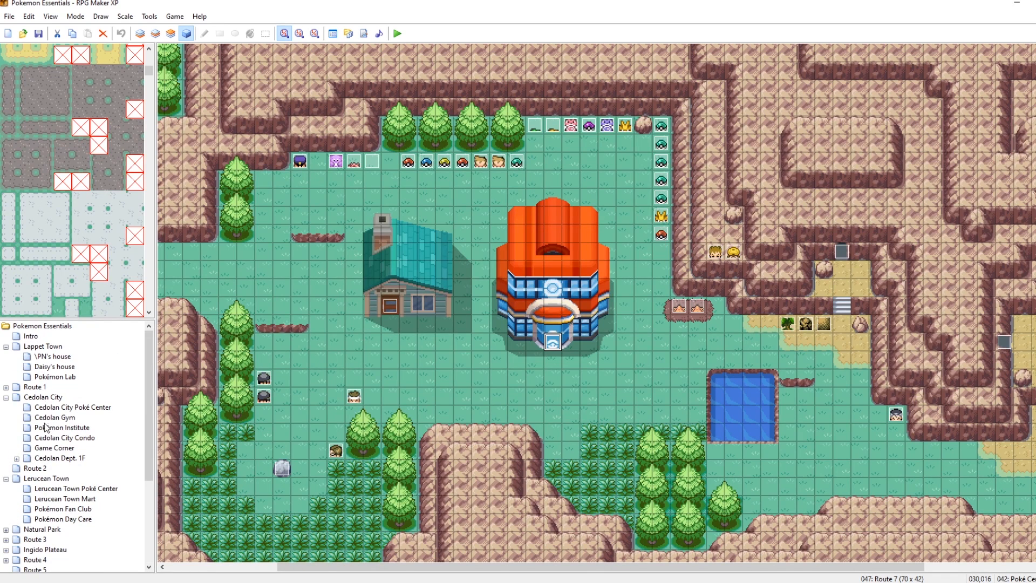
{"action": "left_click", "coordinate": [45, 480]}
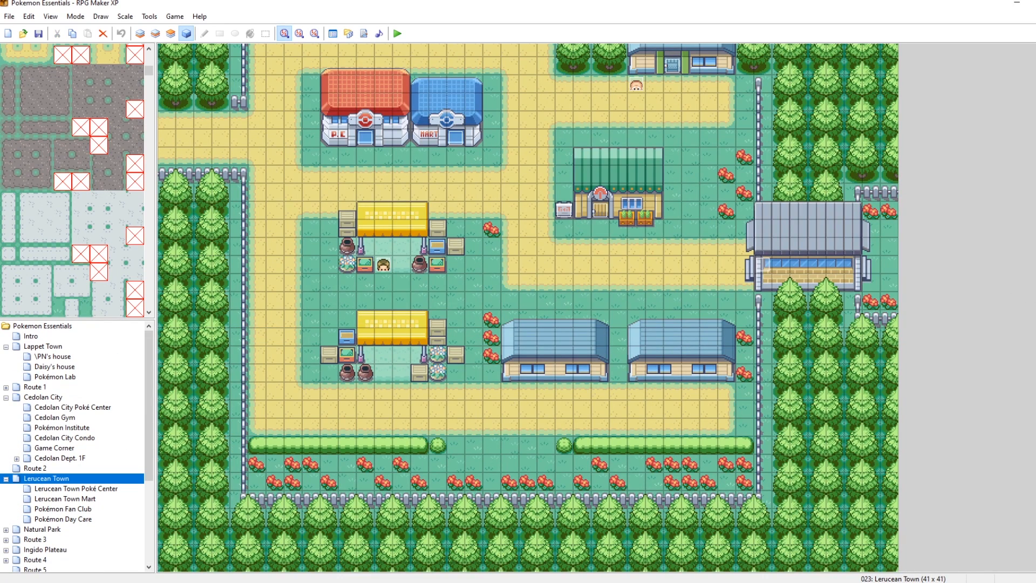
{"action": "scroll", "coordinate": [211, 394], "scroll_direction": "up", "scroll_amount": 5}
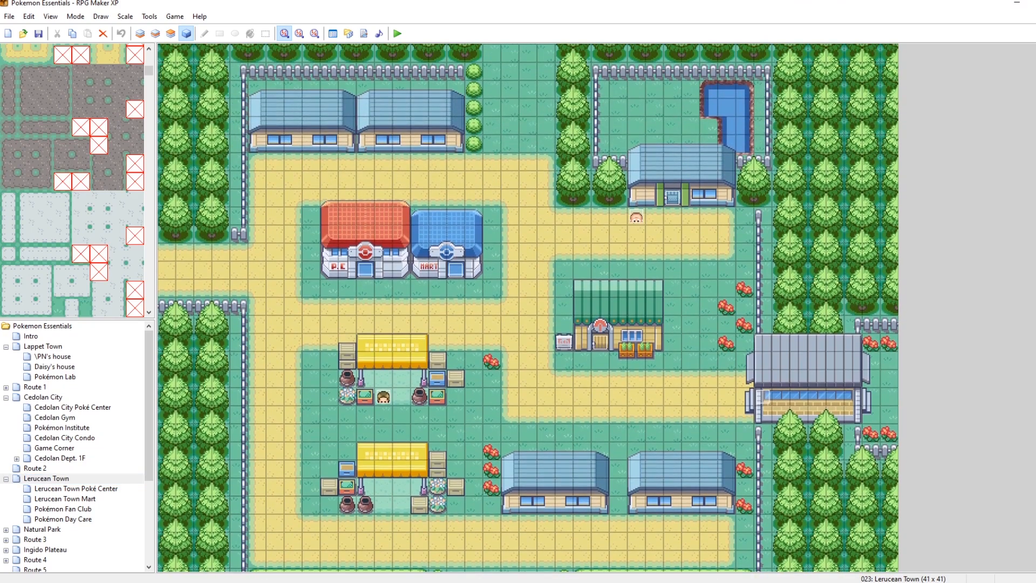
{"action": "left_click", "coordinate": [43, 398]}
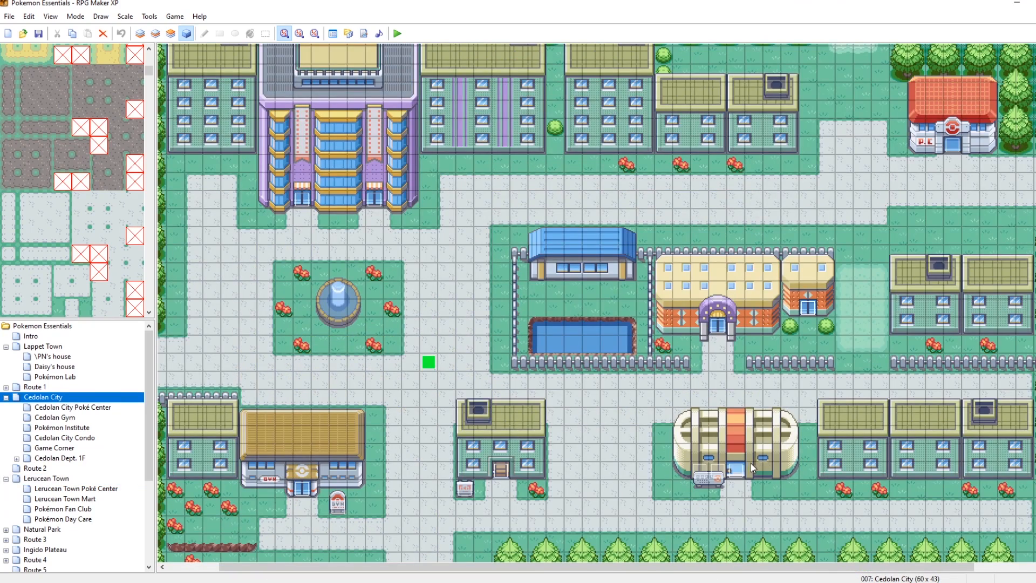
{"action": "double_click", "coordinate": [502, 471]}
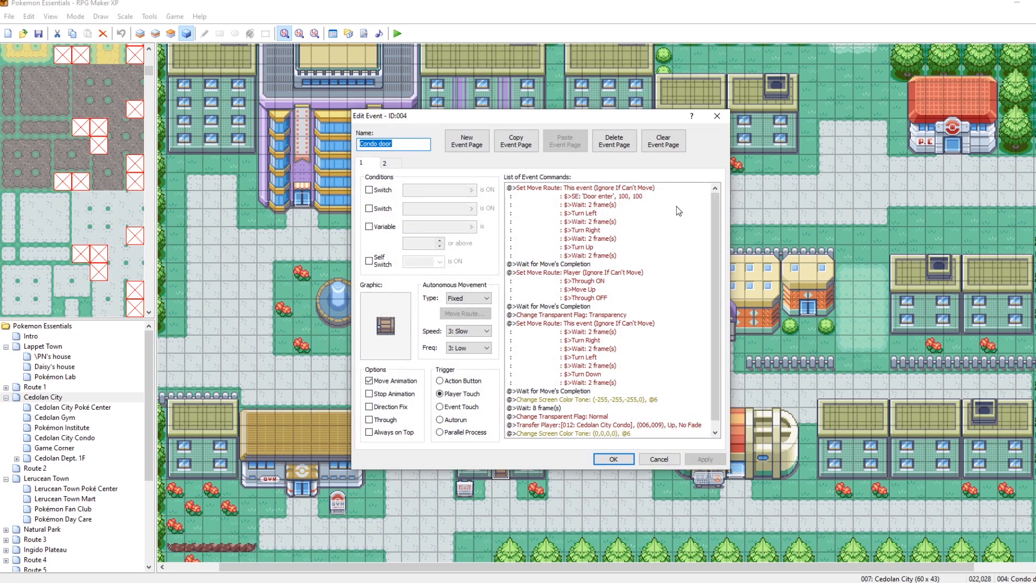
{"action": "left_click", "coordinate": [717, 115]}
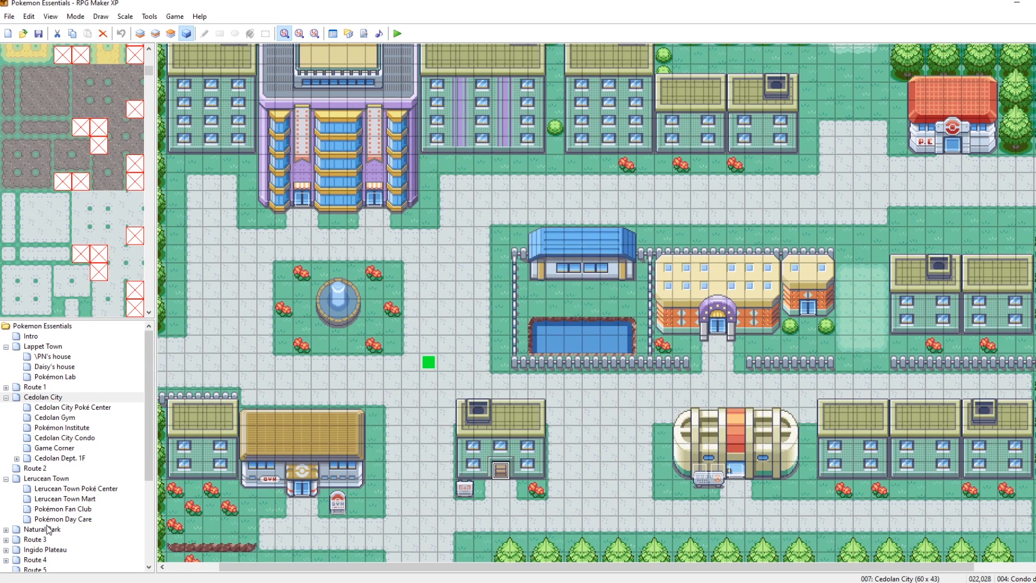
Return to the Route 7 map and start a playtest.
{"action": "scroll", "coordinate": [48, 529], "scroll_direction": "down", "scroll_amount": 4}
{"action": "left_click", "coordinate": [42, 452]}
{"action": "left_click", "coordinate": [39, 460]}
{"action": "double_click", "coordinate": [566, 275]}
{"action": "left_click", "coordinate": [398, 33]}
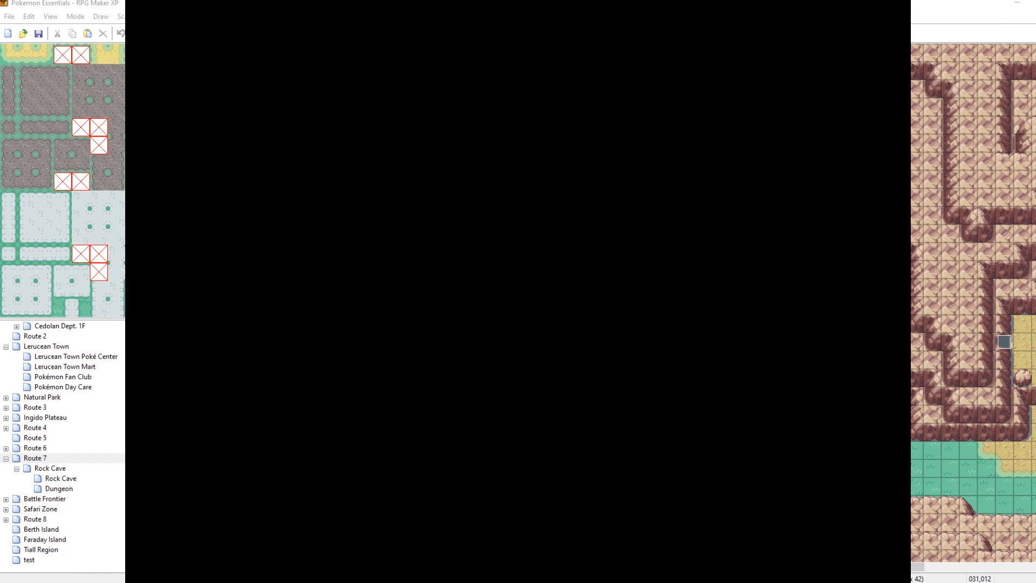
Walk the player to the Pokémon Center, go in and out through the sliding door, and face the door again.
{"action": "key", "text": "Right"}
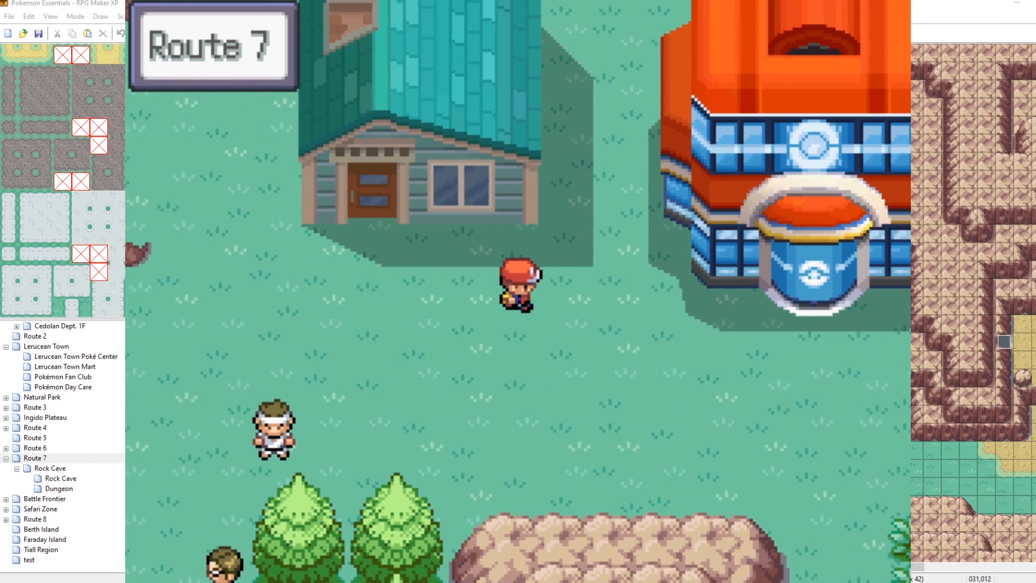
{"action": "key", "text": "Down"}
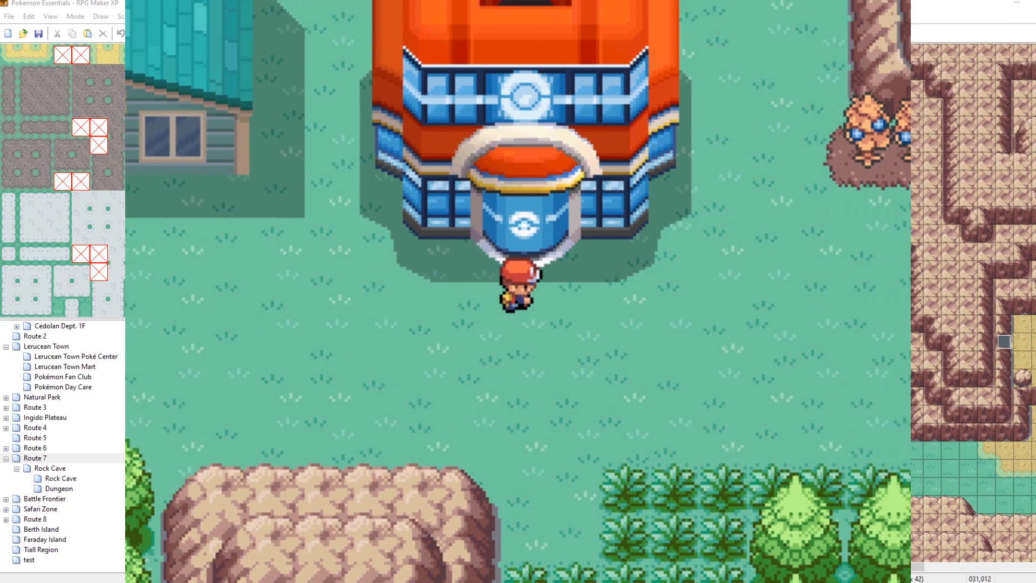
{"action": "key", "text": "Up"}
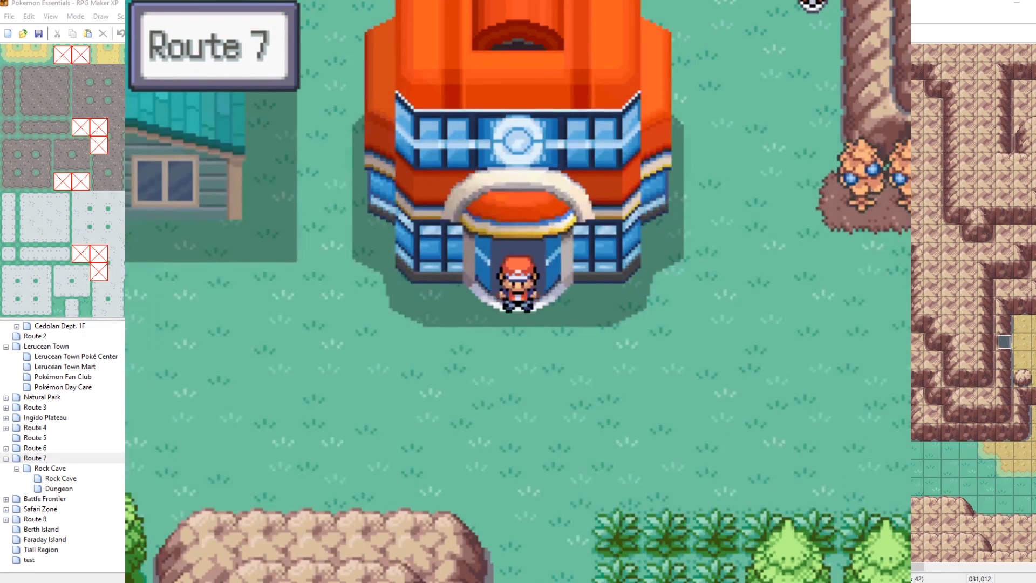
{"action": "key", "text": "Up"}
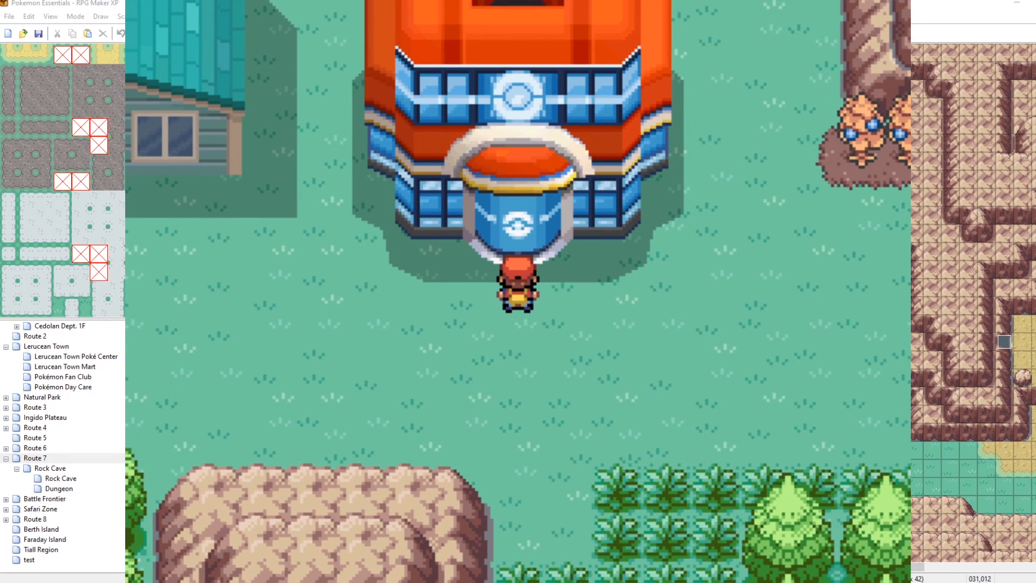
Go in and out of the Pokémon Center once more, and test the teal-roofed house's hinged door by entering and leaving.
{"action": "key", "text": "Up"}
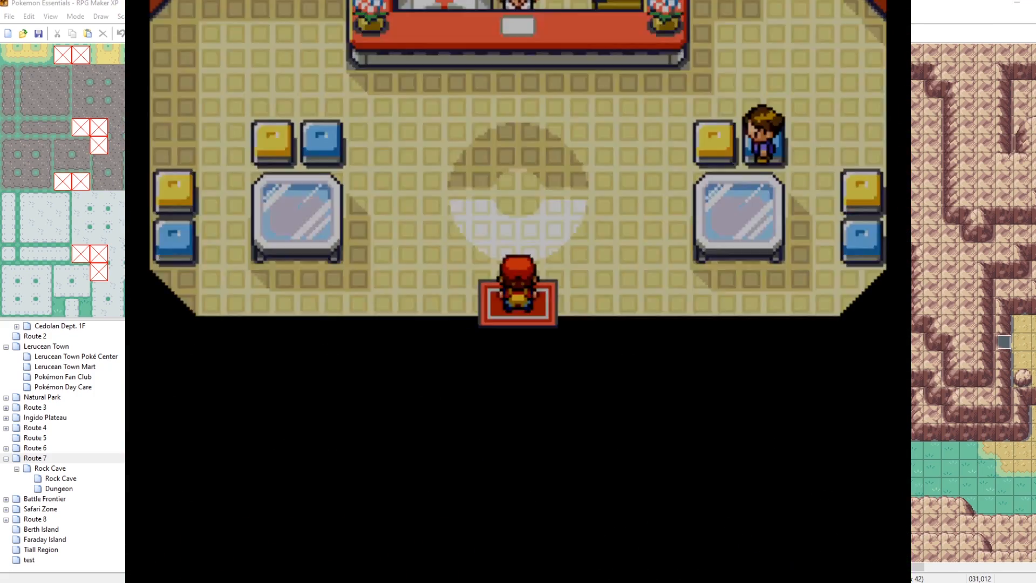
{"action": "key", "text": "Down"}
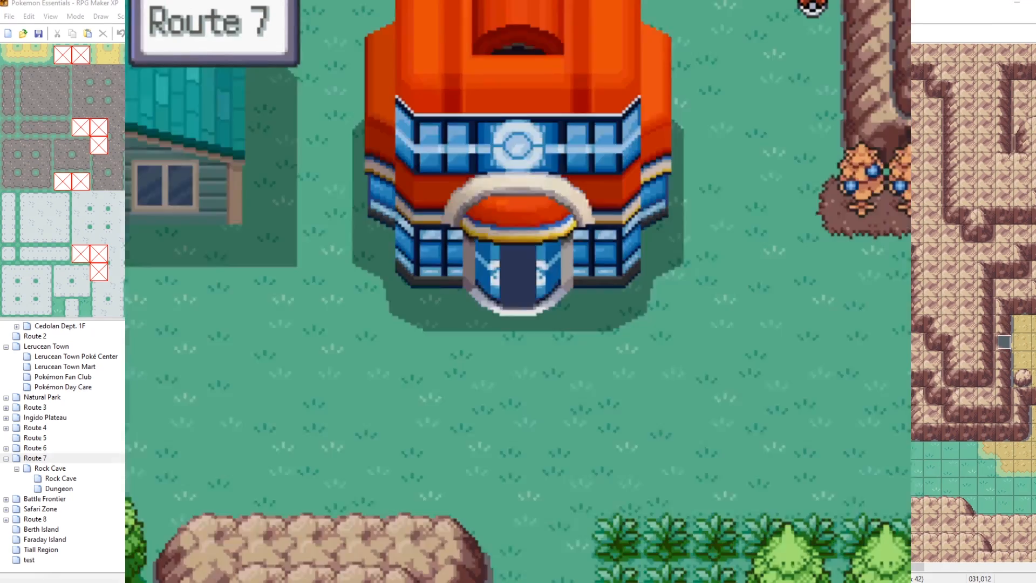
{"action": "key", "text": "Left"}
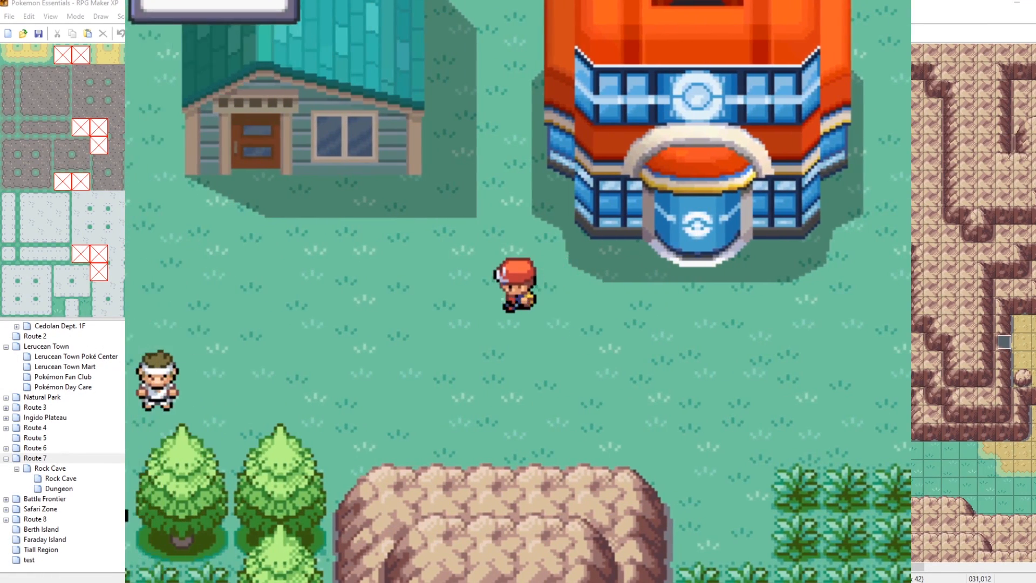
{"action": "key", "text": "Up"}
{"action": "key", "text": "Left"}
{"action": "key", "text": "Up"}
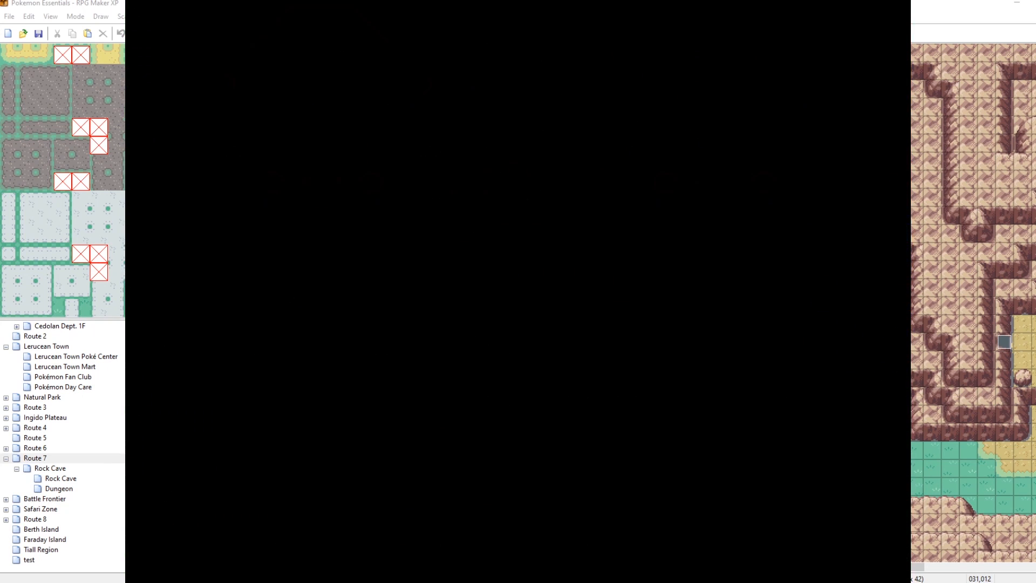
{"action": "key", "text": "Down"}
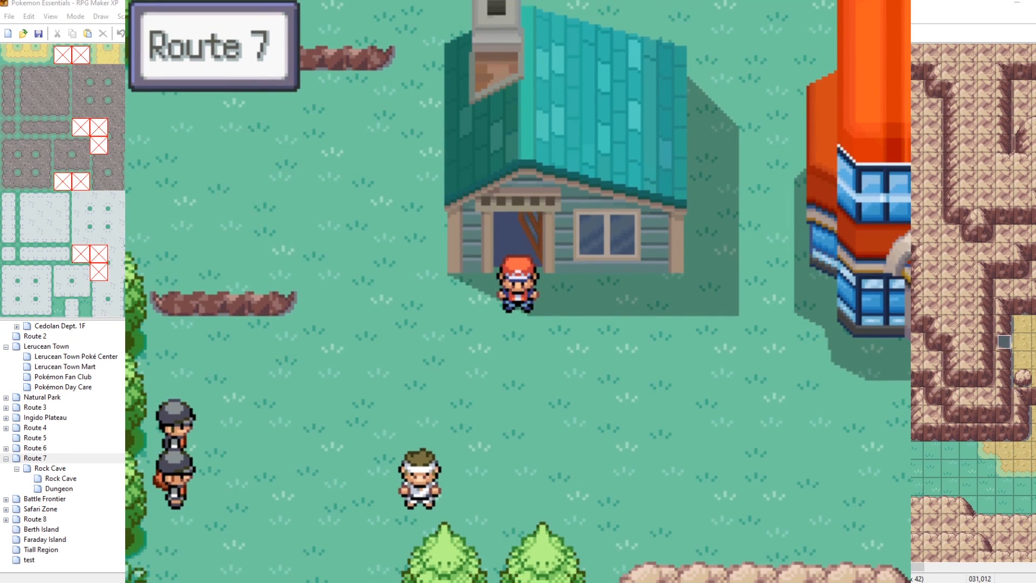
Go through the teal-roofed house's door again in both directions, and close the playtest on the way back to the Pokémon Center.
{"action": "key", "text": "Down"}
{"action": "key", "text": "Up"}
{"action": "key", "text": "Up"}
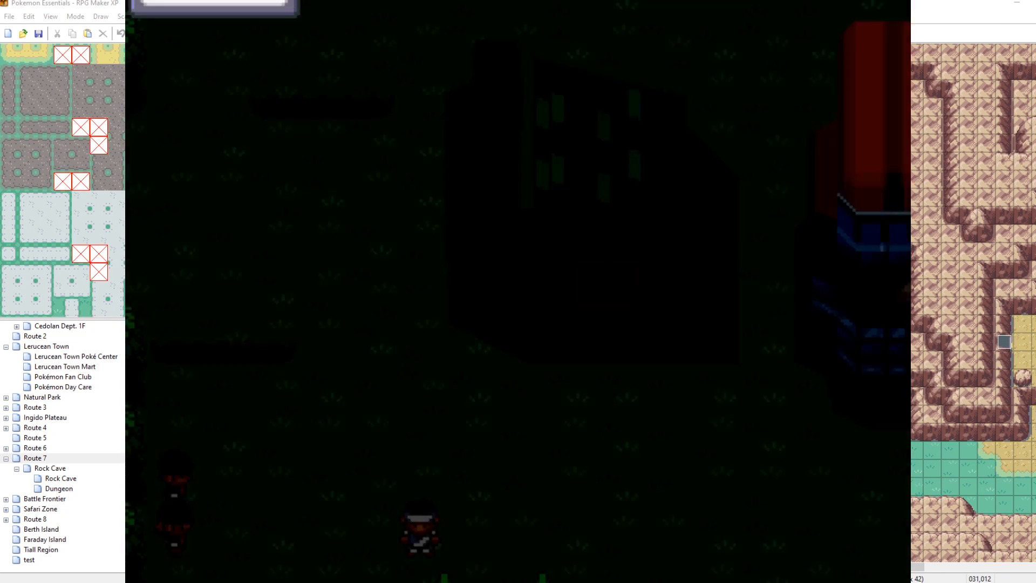
{"action": "key", "text": "Down"}
{"action": "key", "text": "Right"}
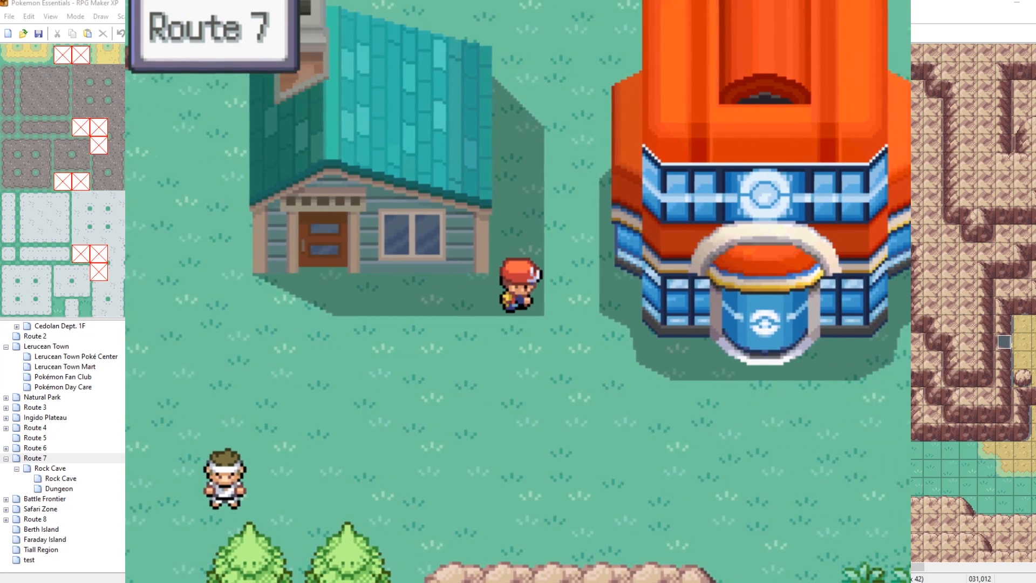
{"action": "key", "text": "Down"}
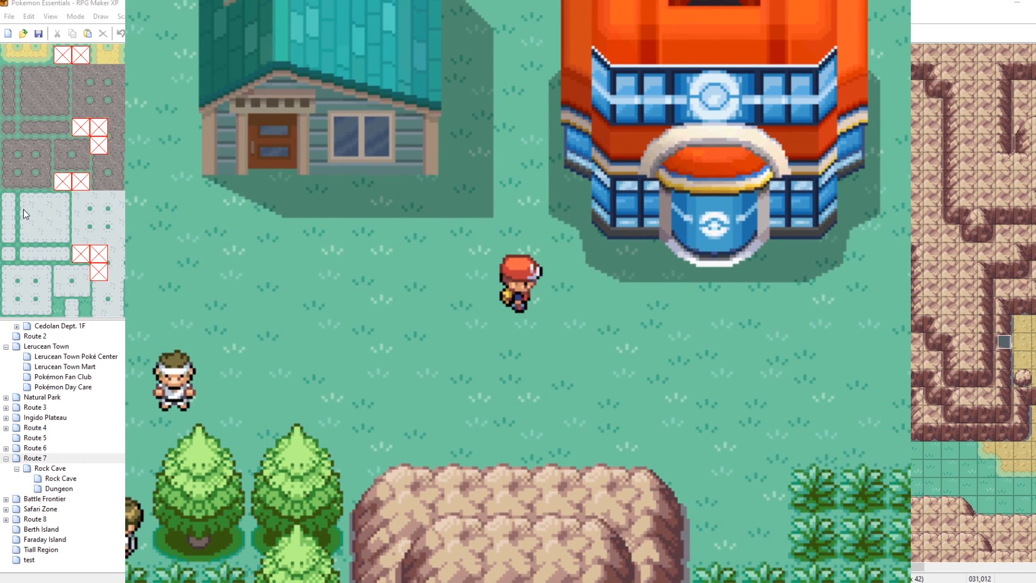
{"action": "left_click", "coordinate": [898, 5]}
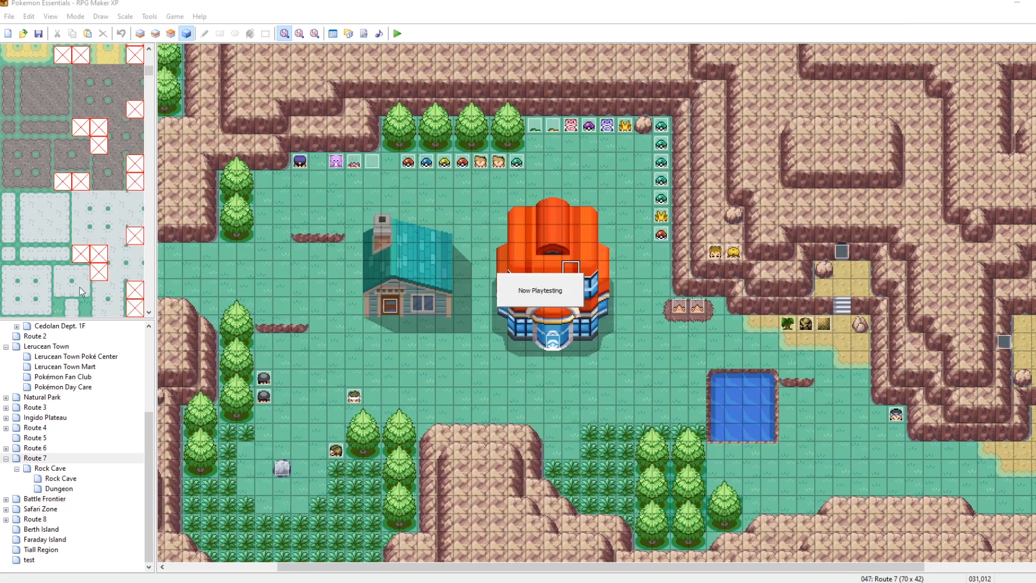